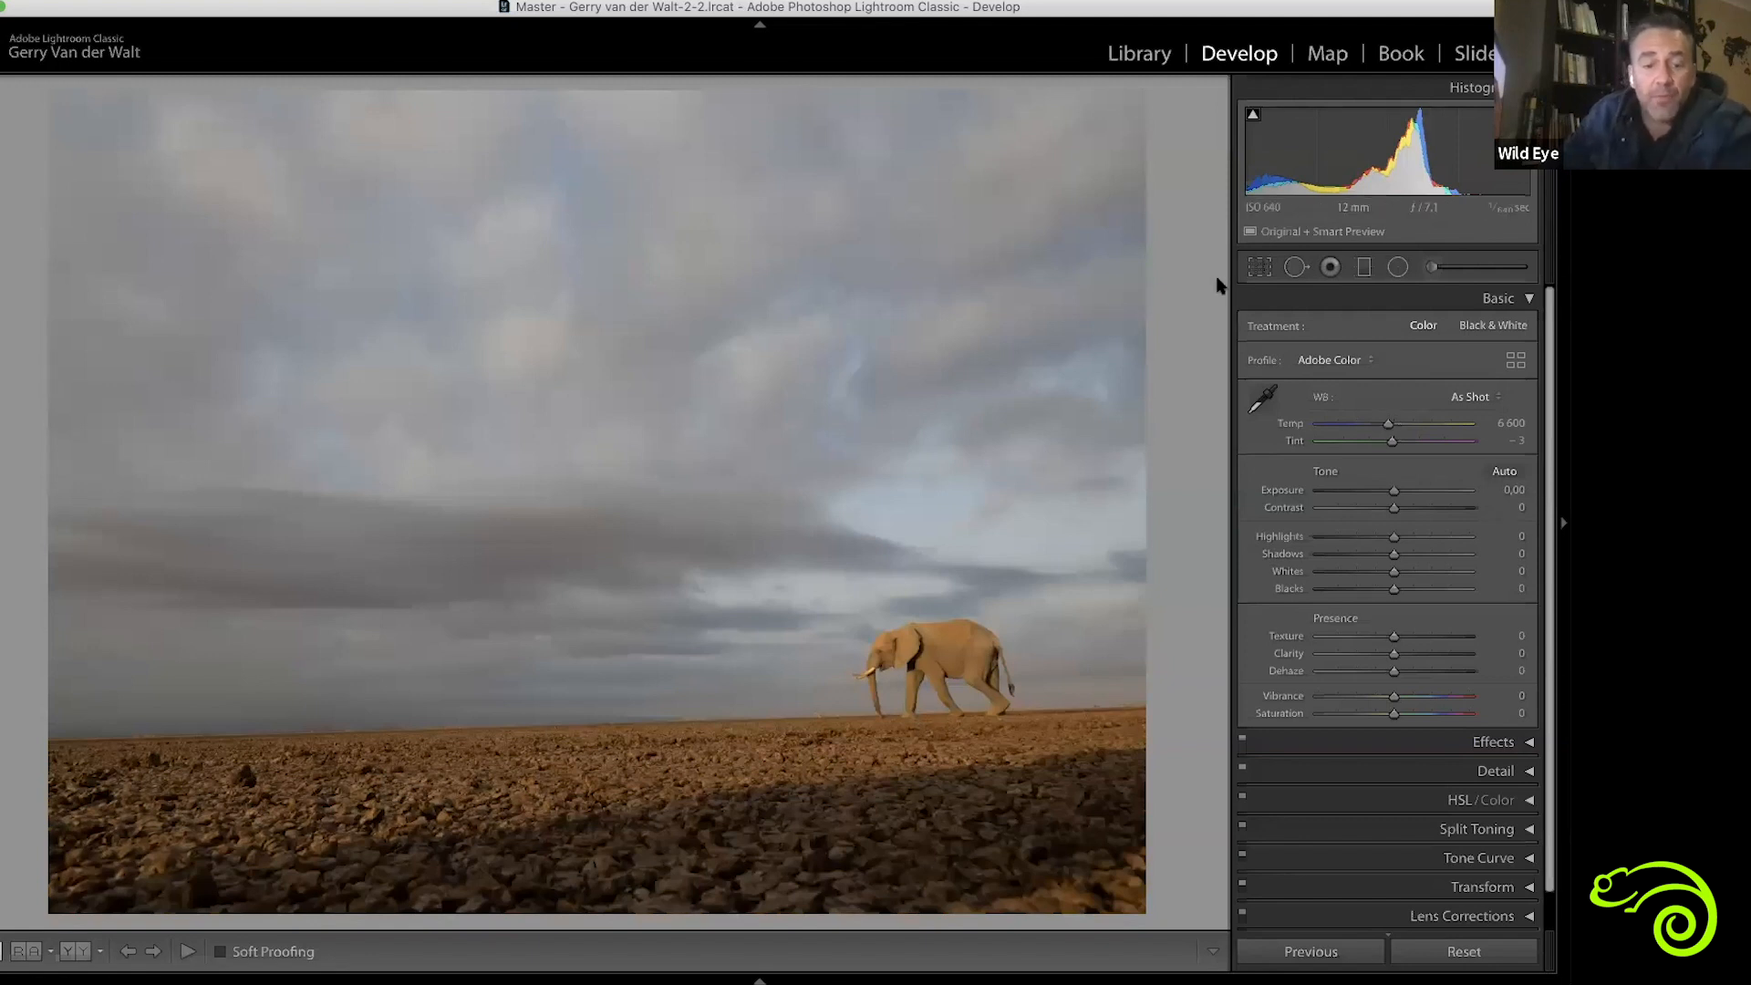
Try a tight crop of the photo with the elephant repositioned inside it, then reset and close the crop
{"action": "key", "text": "r"}
{"action": "left_click_drag", "start_coordinate": [1148, 91], "coordinate": [1017, 339]}
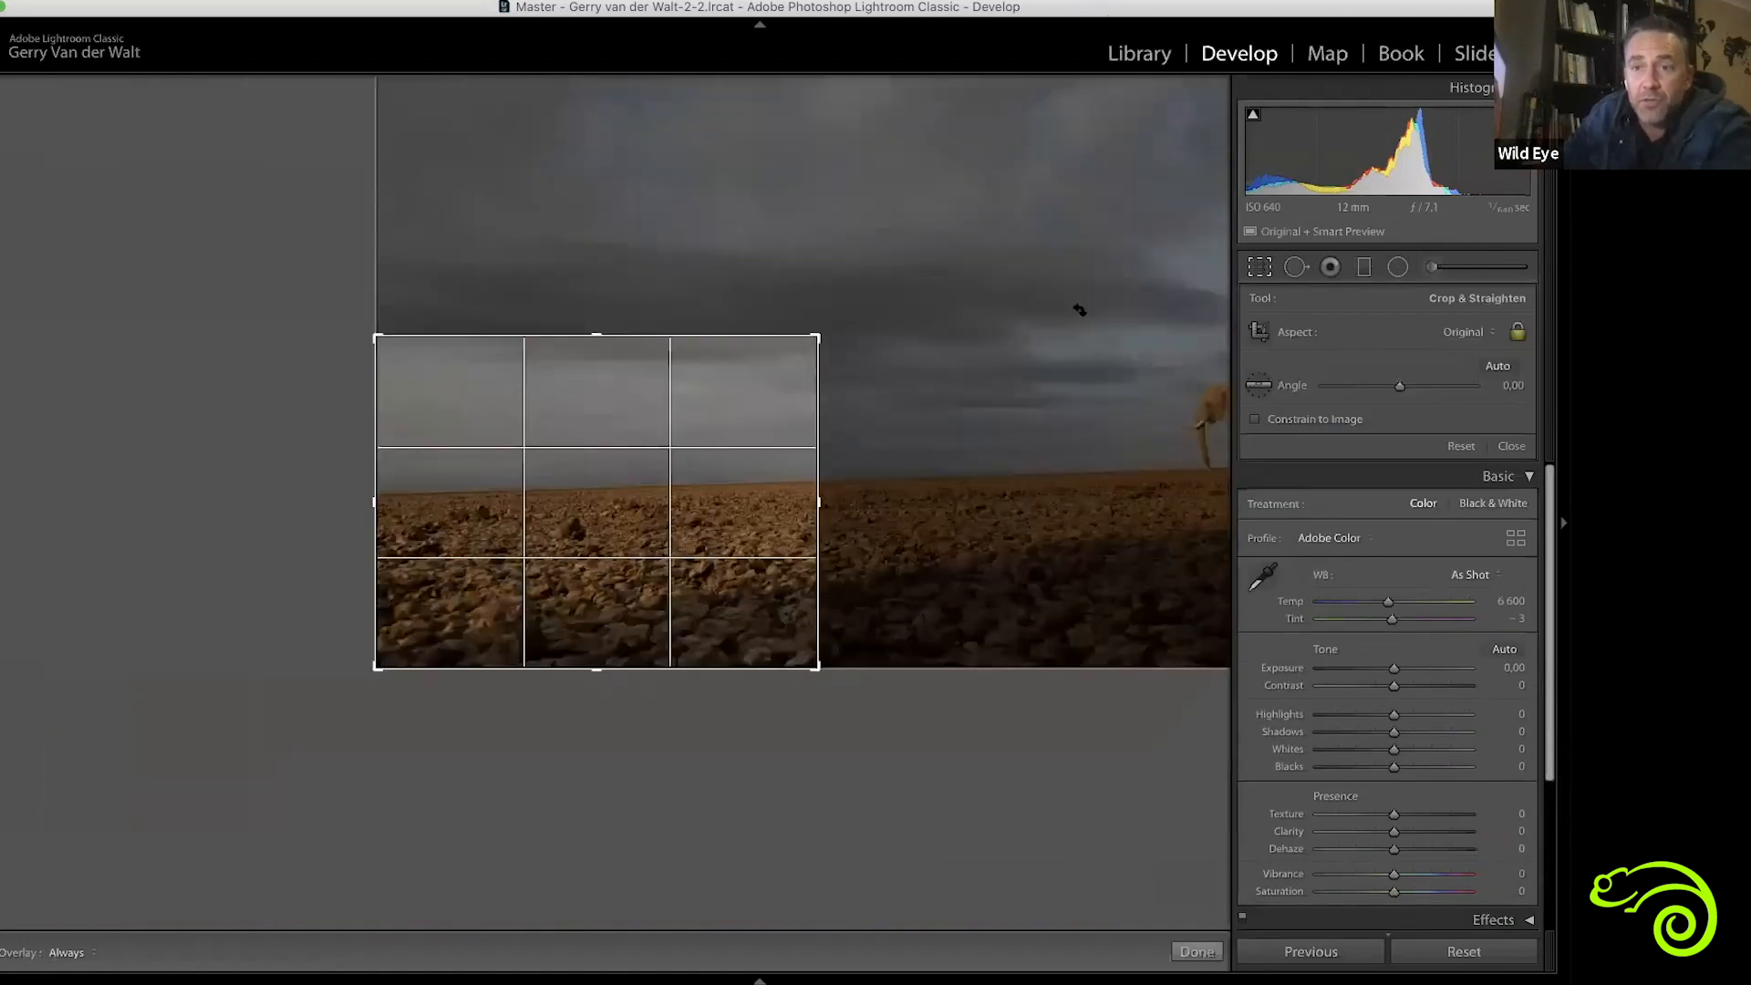
{"action": "left_click_drag", "start_coordinate": [752, 513], "coordinate": [136, 568]}
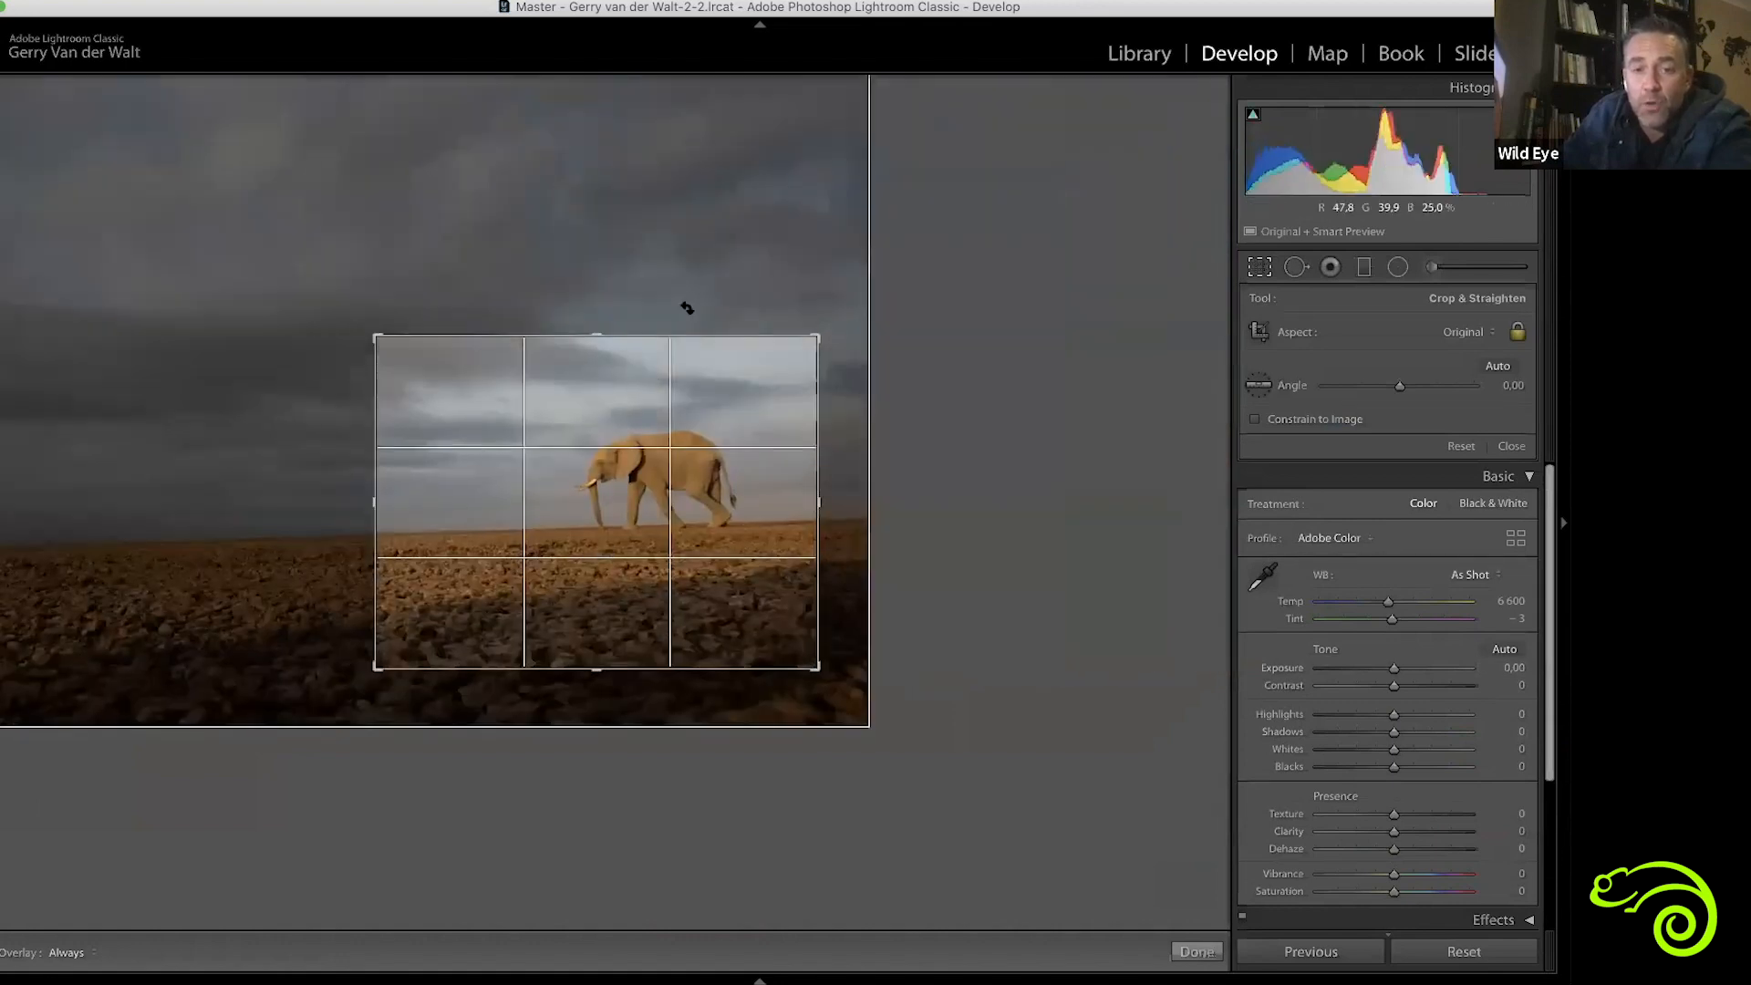
{"action": "left_click_drag", "start_coordinate": [670, 392], "coordinate": [753, 332]}
{"action": "left_click_drag", "start_coordinate": [383, 424], "coordinate": [551, 616]}
{"action": "left_click_drag", "start_coordinate": [736, 506], "coordinate": [602, 405]}
{"action": "left_click_drag", "start_coordinate": [762, 493], "coordinate": [563, 526]}
{"action": "left_click_drag", "start_coordinate": [757, 446], "coordinate": [819, 423]}
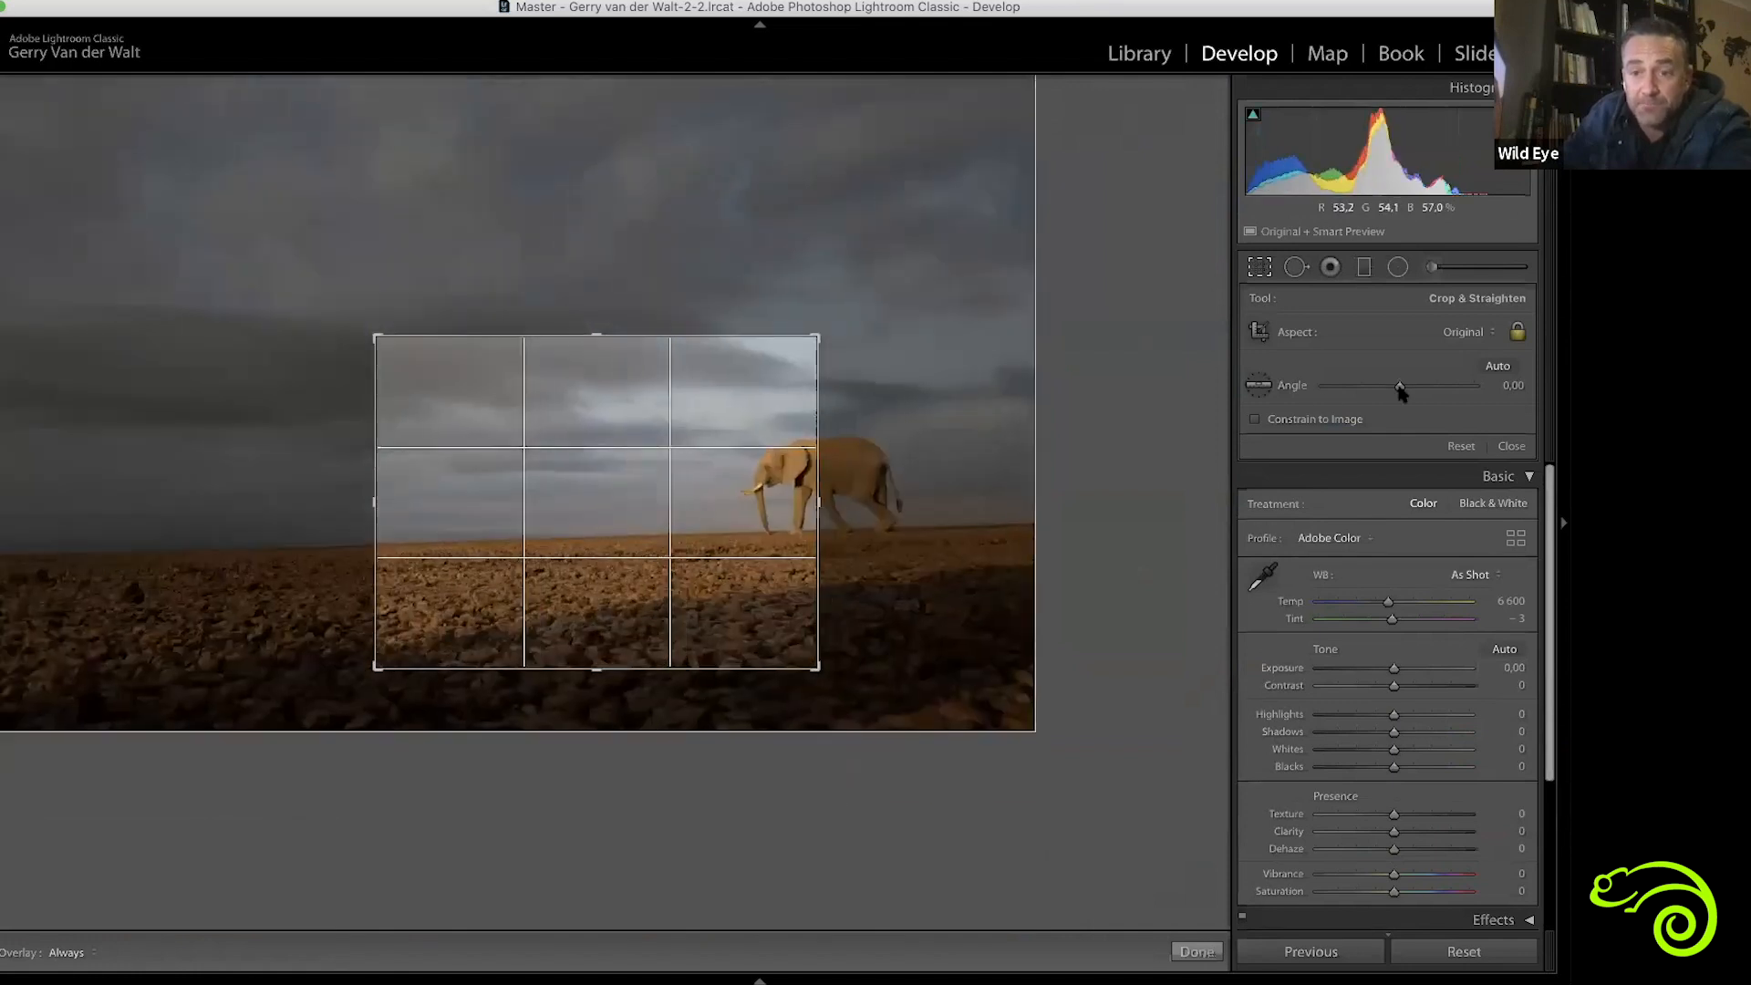
{"action": "left_click", "coordinate": [1461, 446]}
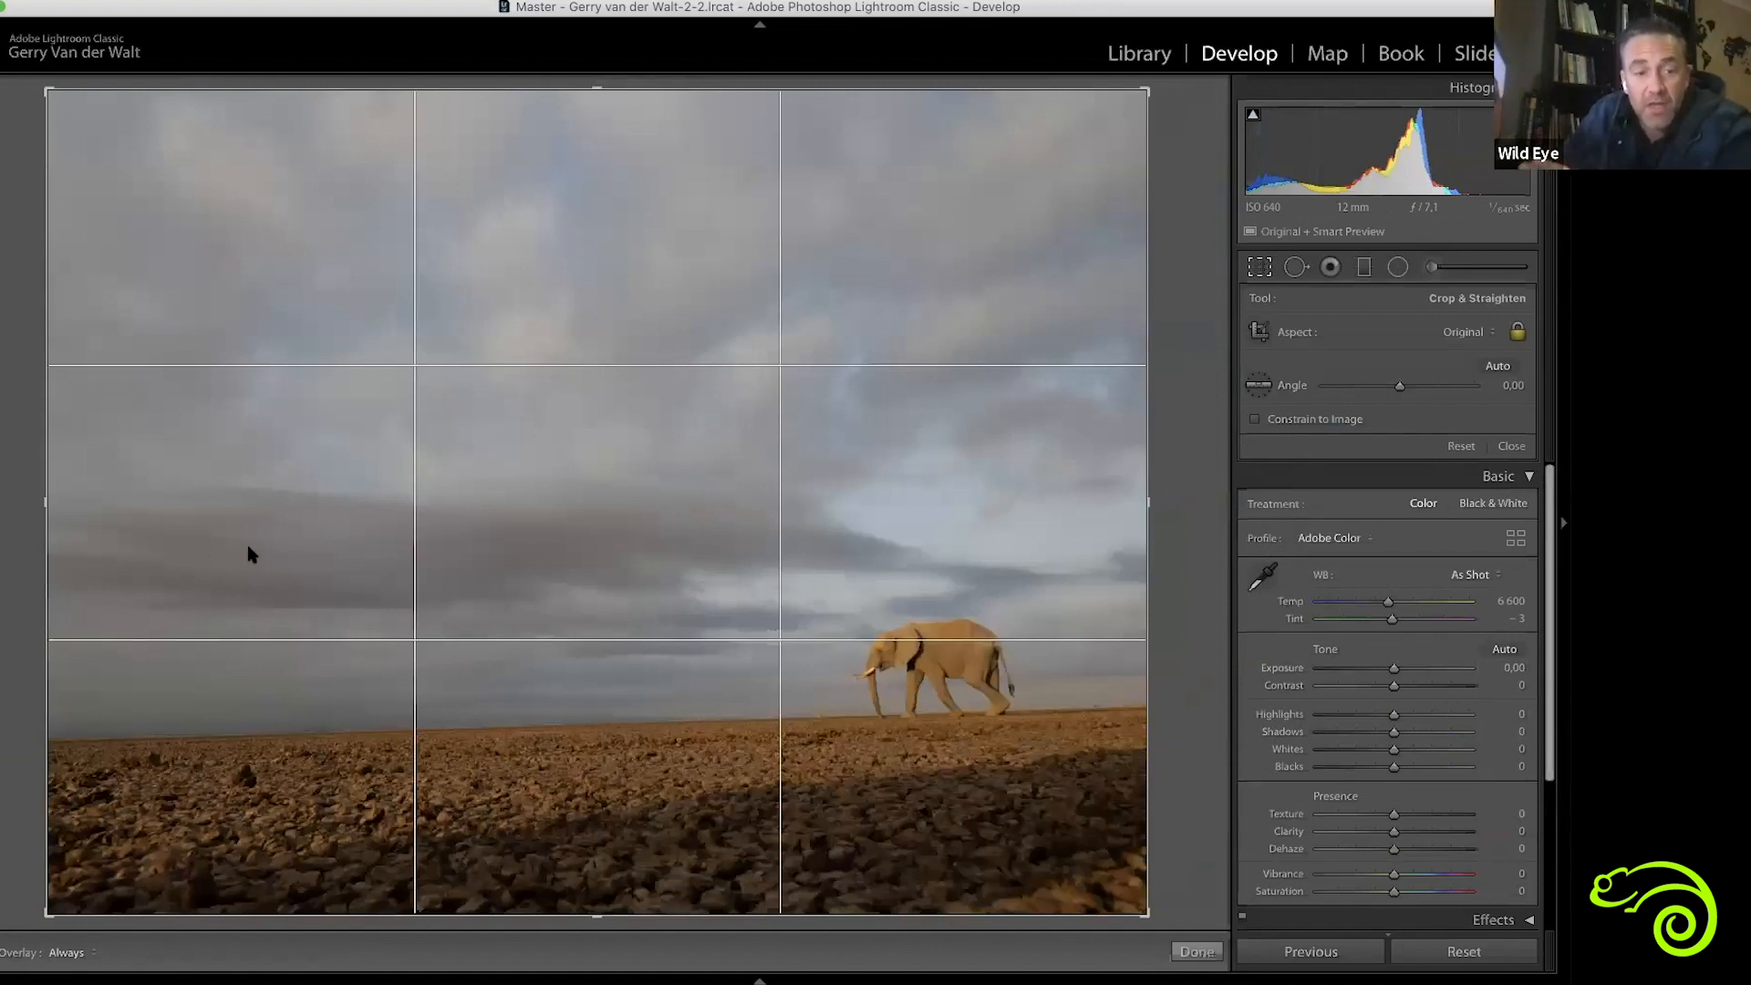
{"action": "scroll", "coordinate": [1349, 656], "scroll_direction": "down", "scroll_amount": 5}
{"action": "scroll", "coordinate": [1376, 617], "scroll_direction": "up", "scroll_amount": 1}
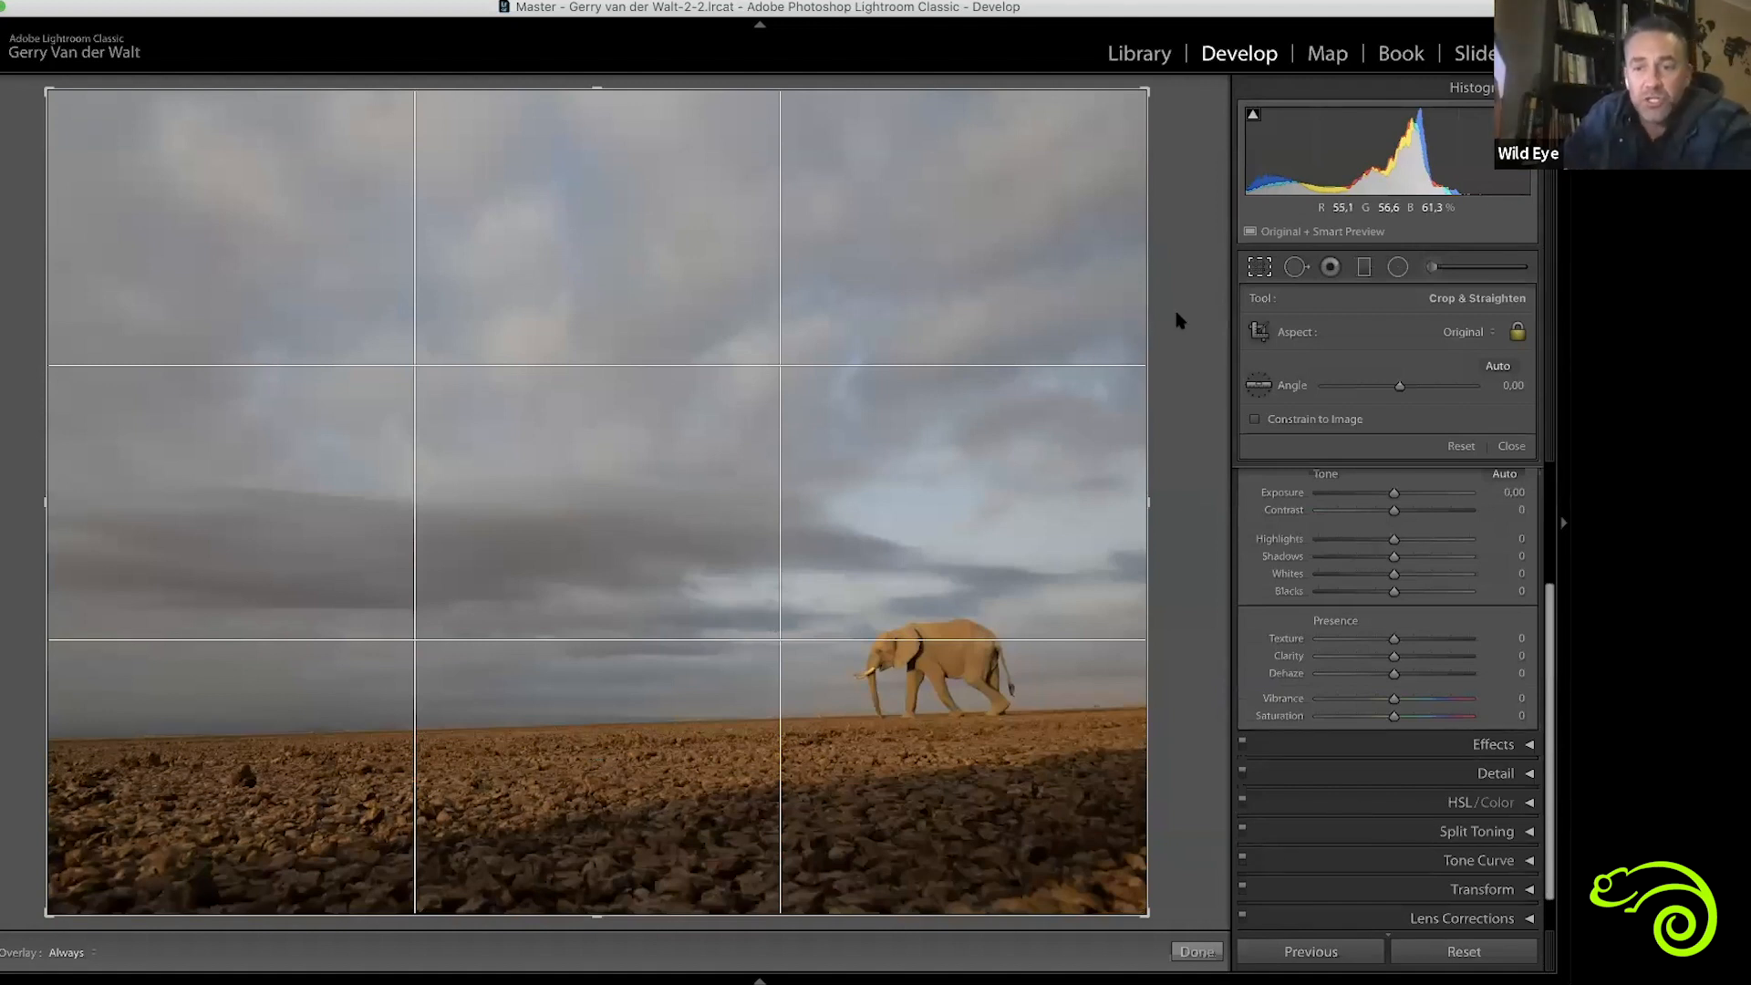
{"action": "left_click", "coordinate": [1511, 445]}
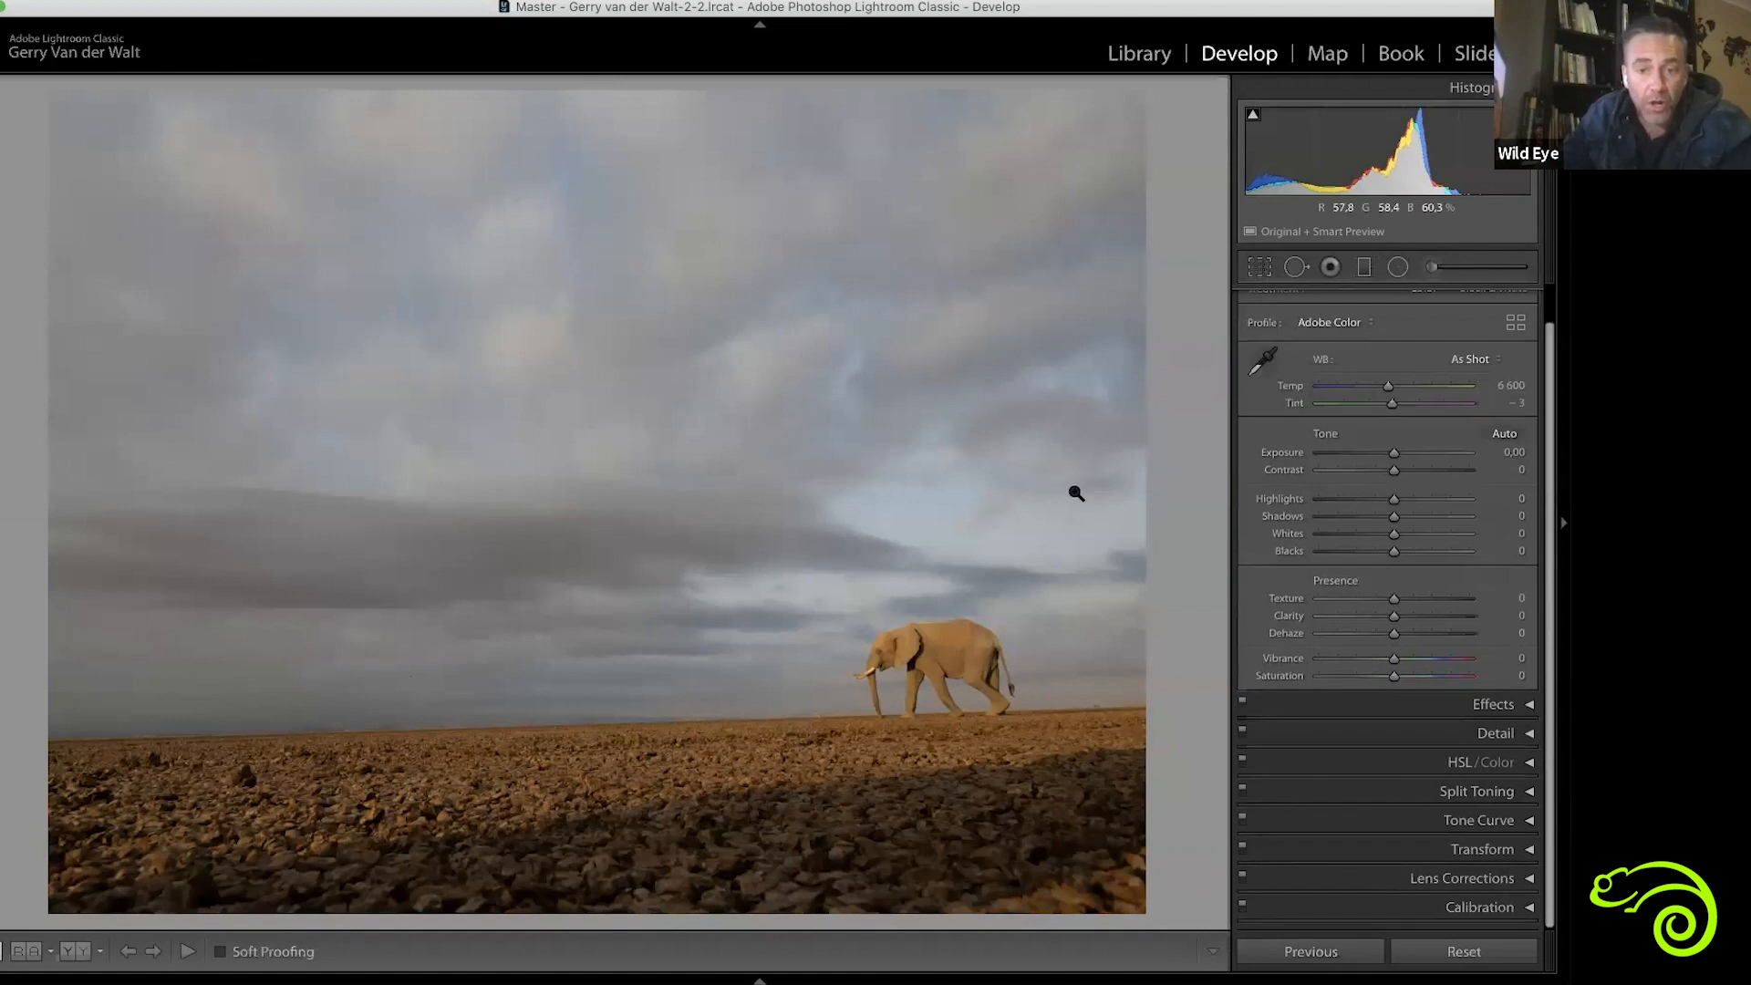
Try a slightly smaller crop, then unlock the aspect ratio and extend the crop back to the full image
{"action": "key", "text": "r"}
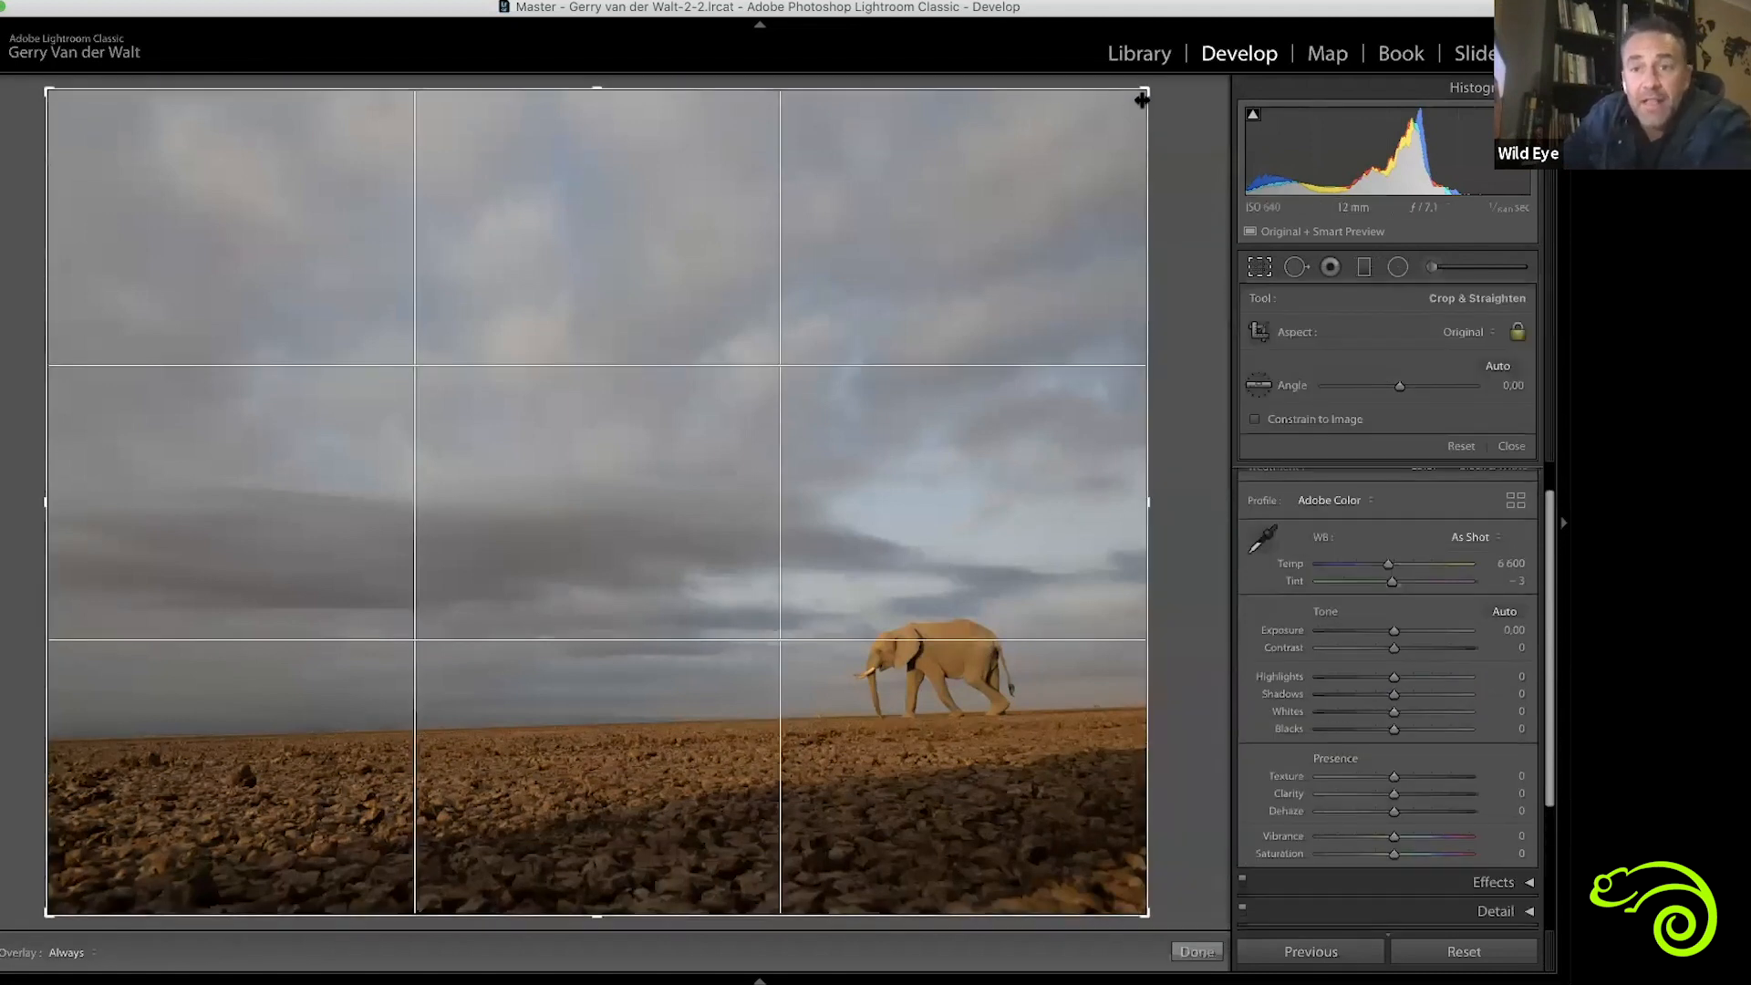
{"action": "left_click_drag", "start_coordinate": [875, 355], "coordinate": [1173, 149]}
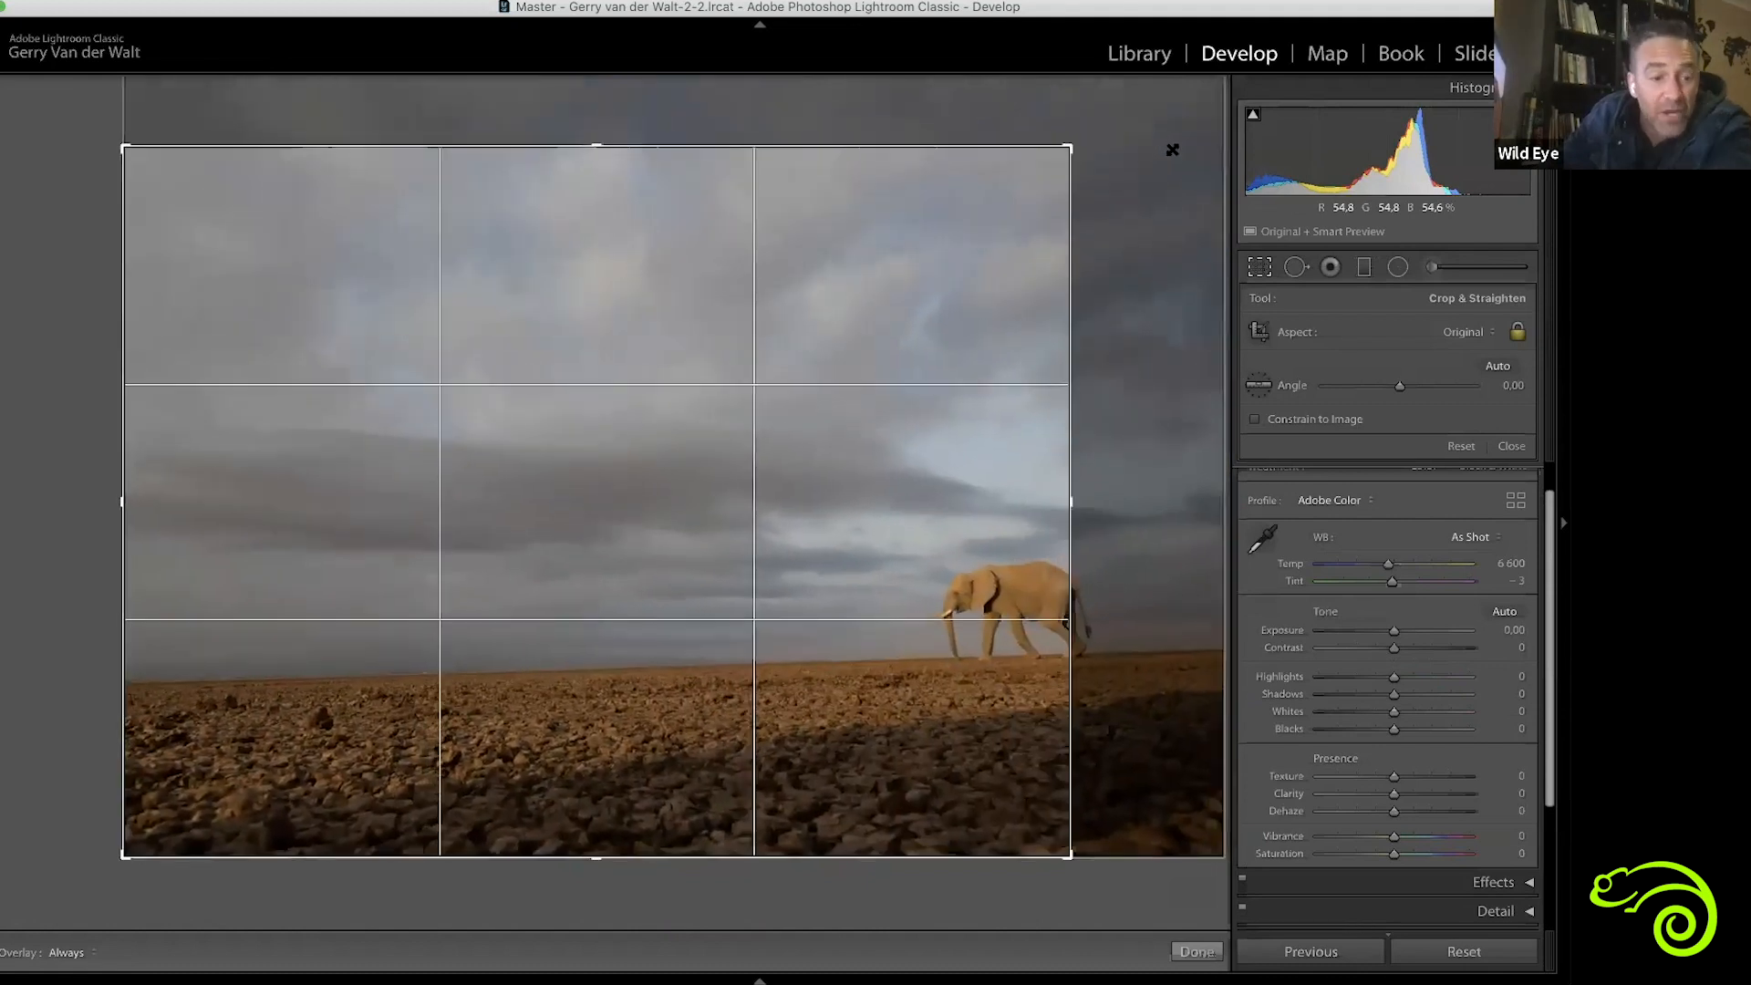
{"action": "left_click", "coordinate": [1517, 335]}
{"action": "left_click_drag", "start_coordinate": [1071, 151], "coordinate": [1223, 49]}
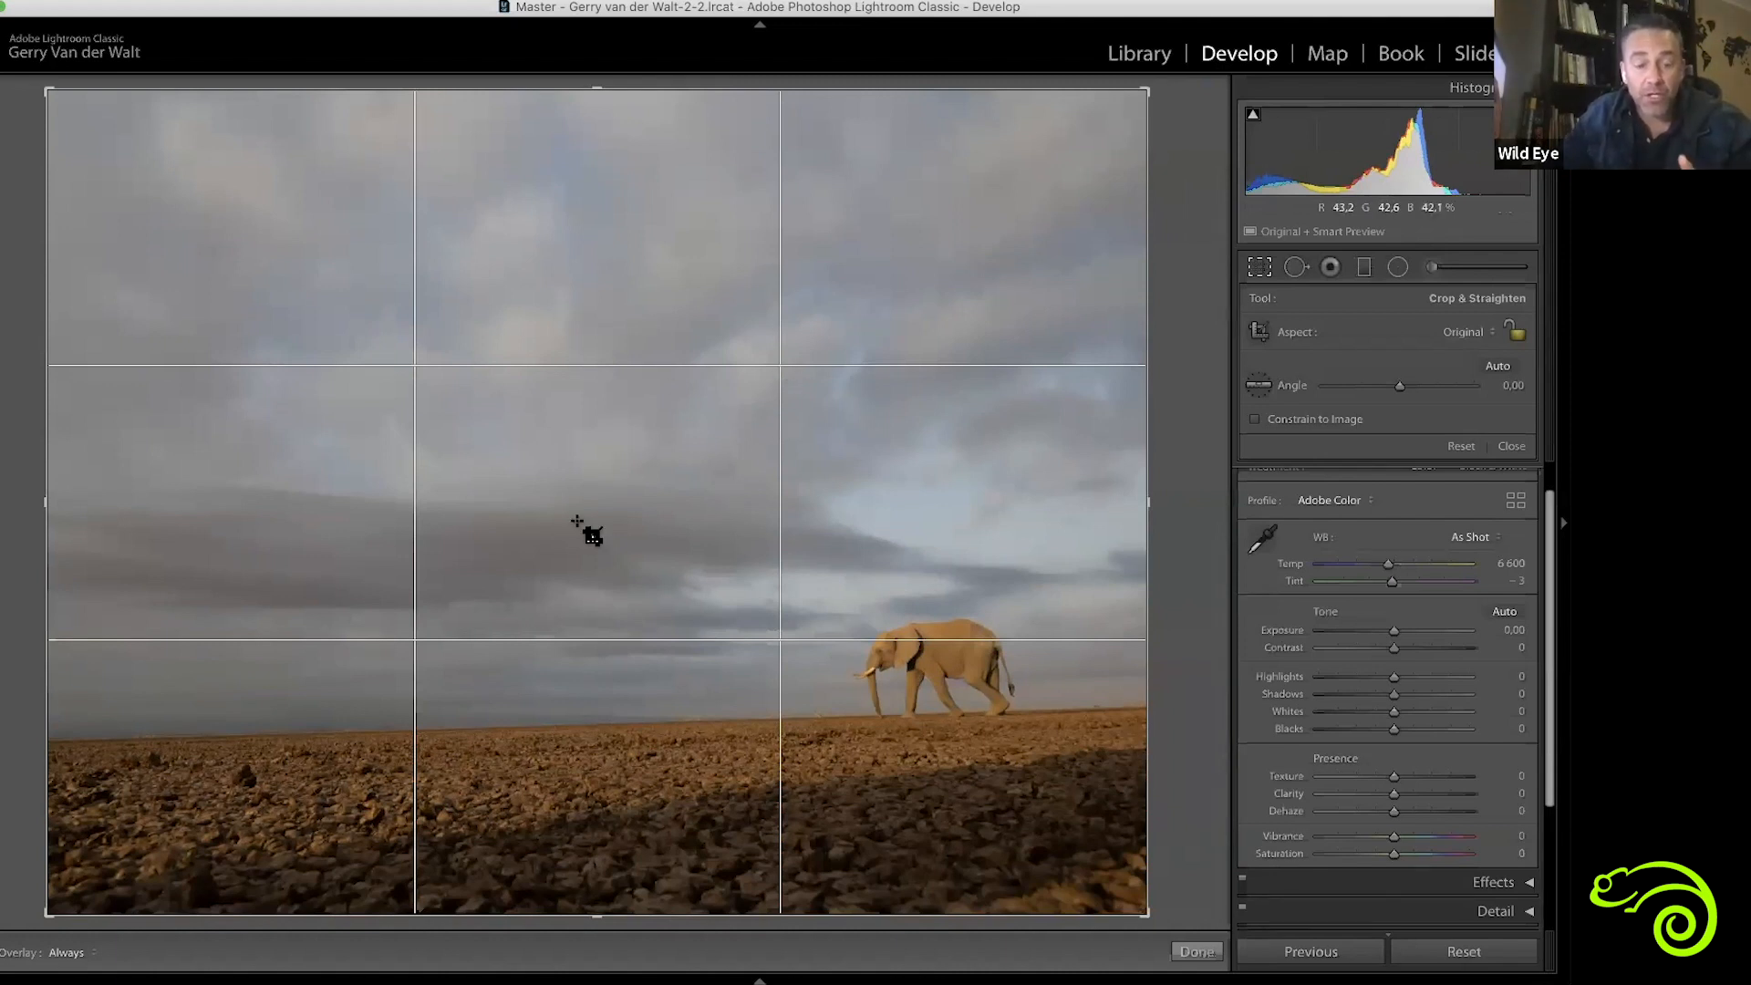
Try straightening the photo by drawing a level line along the horizon, then reset the crop and angle
{"action": "key", "text": "alt"}
{"action": "key", "text": "super"}
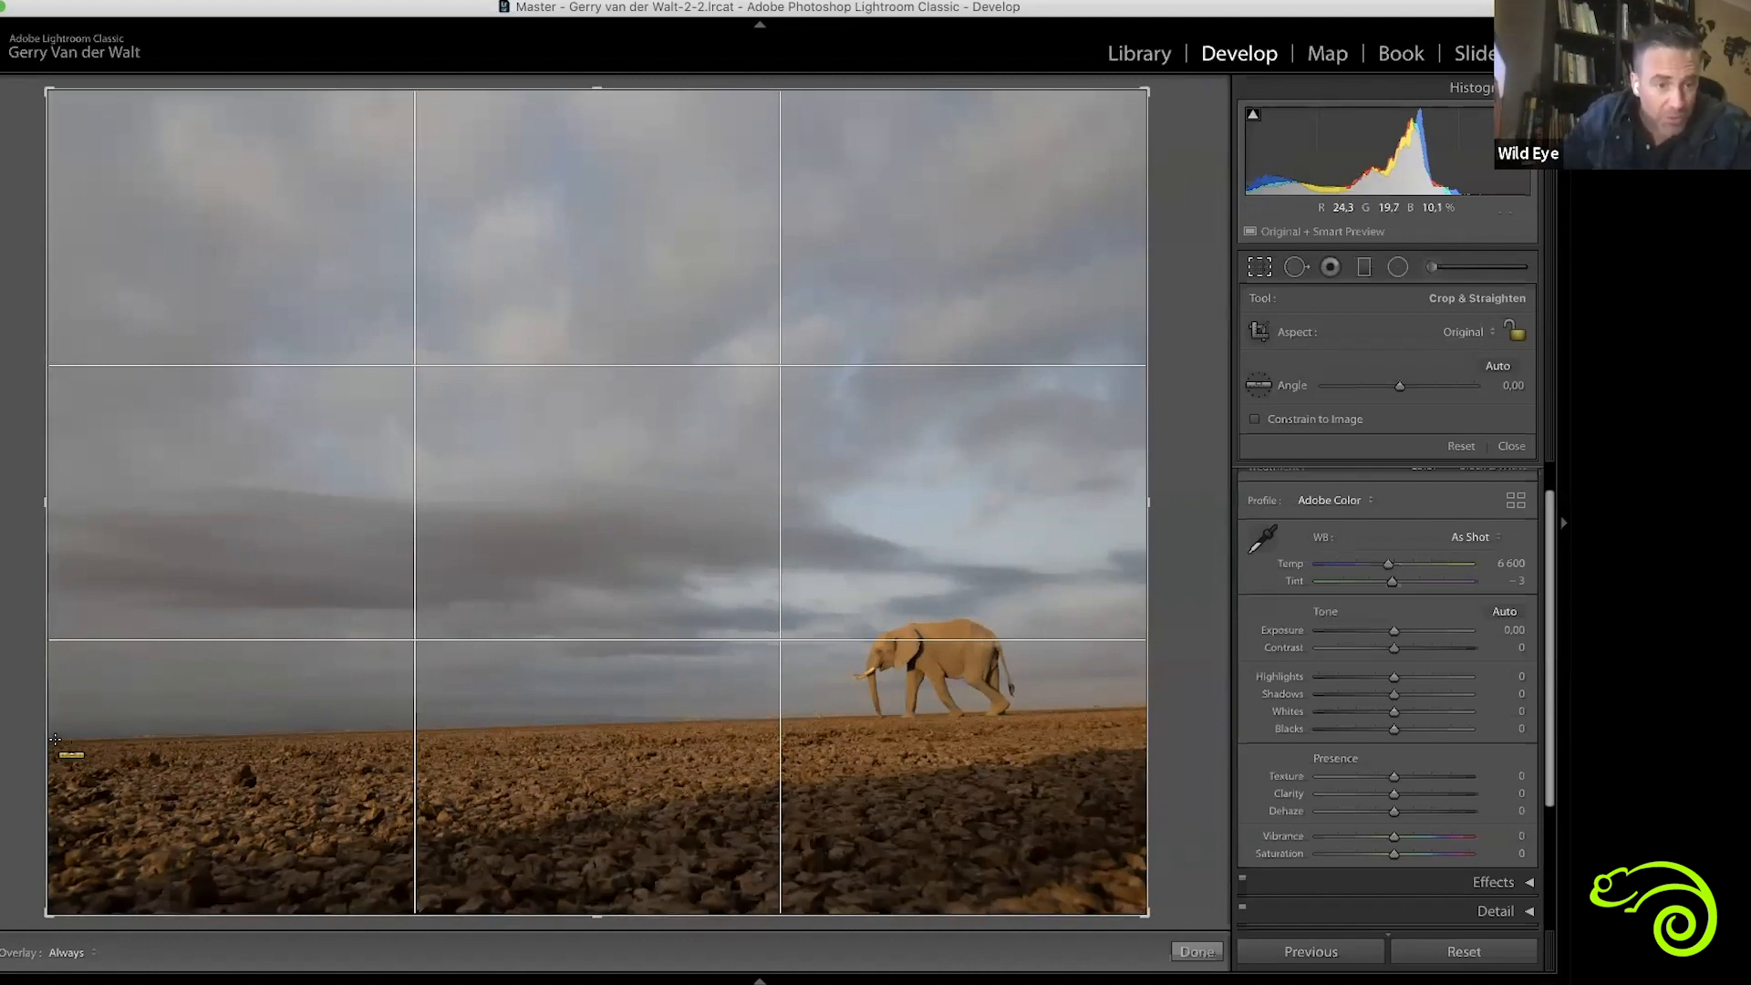
{"action": "mouse_move", "coordinate": [56, 740]}
{"action": "left_mouse_down"}
{"action": "mouse_move", "coordinate": [1106, 691]}
{"action": "mouse_move", "coordinate": [1231, 706]}
{"action": "left_mouse_up"}
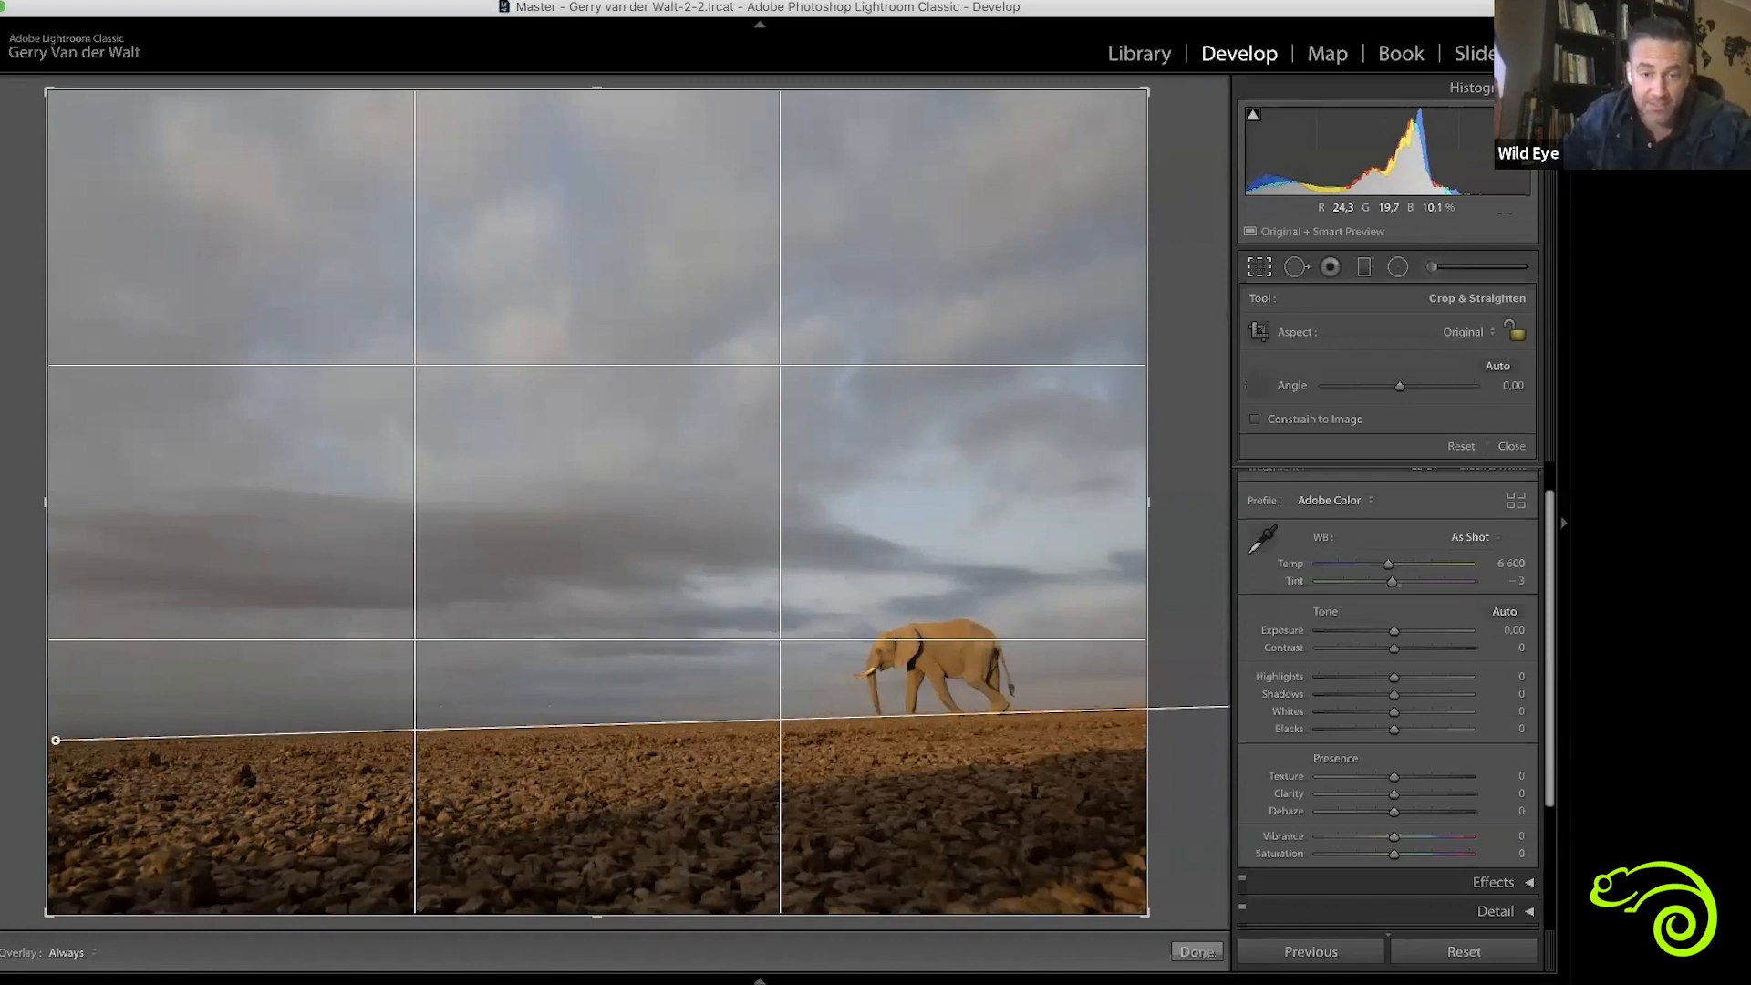
{"action": "left_click_drag", "start_coordinate": [1231, 706], "coordinate": [1356, 707]}
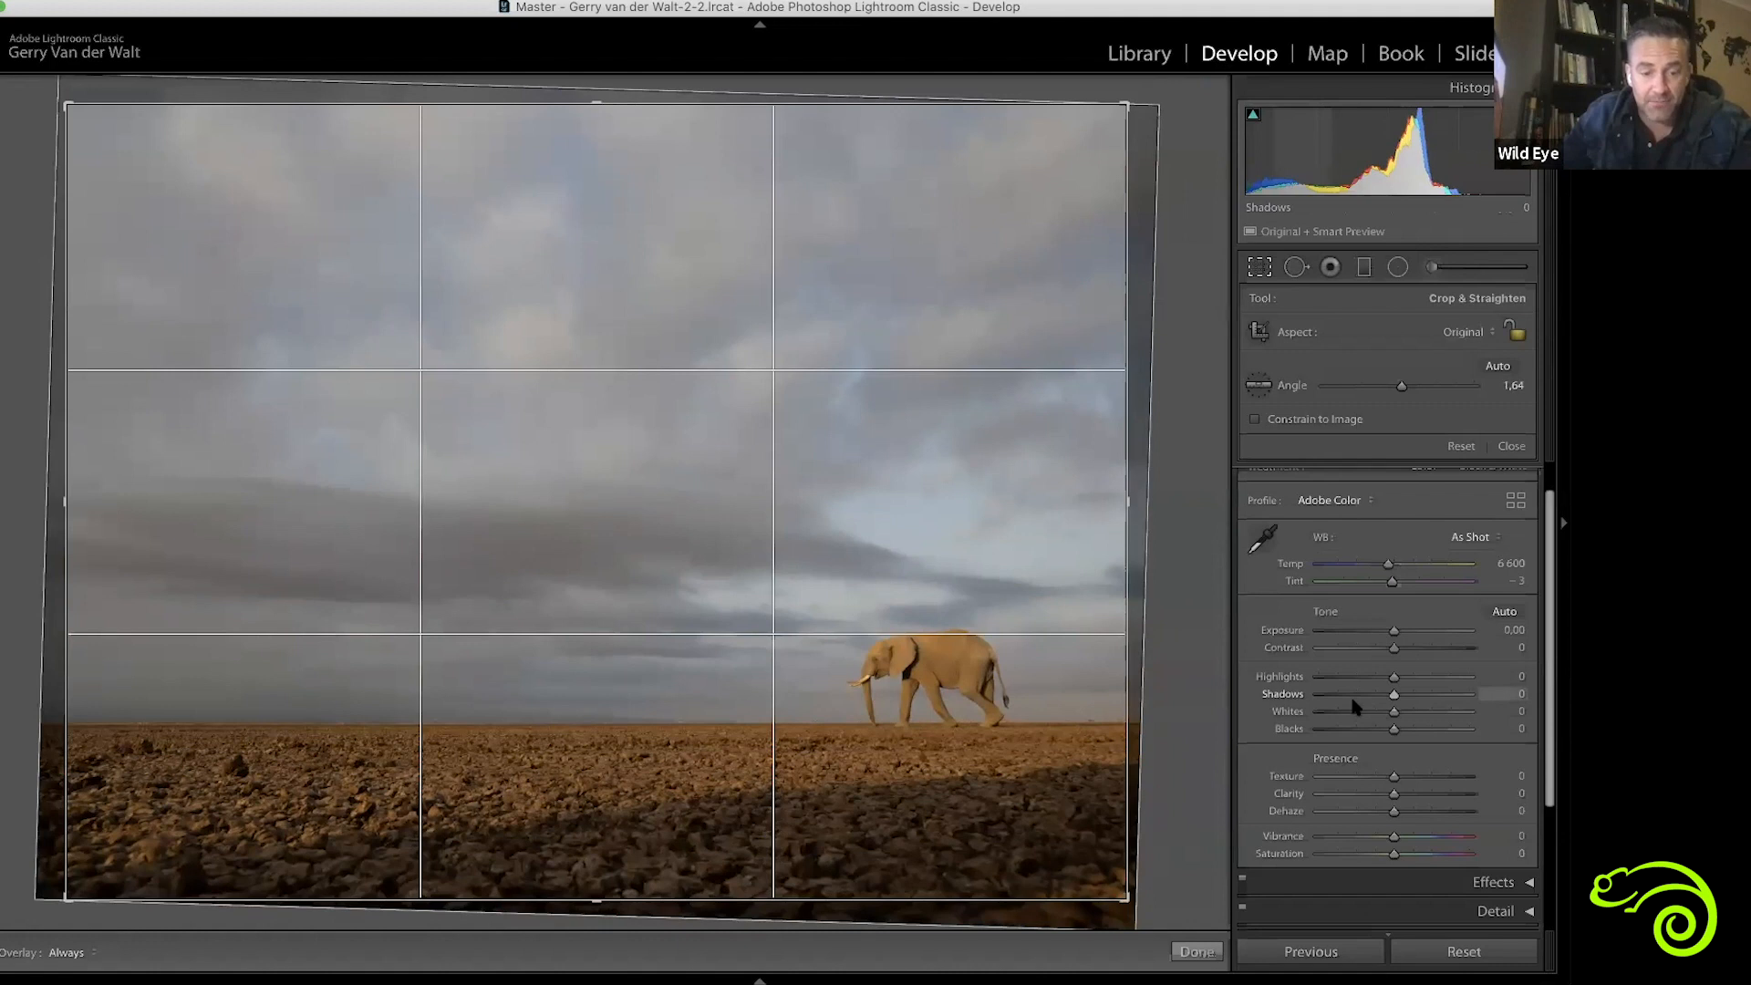
{"action": "left_click", "coordinate": [1460, 446]}
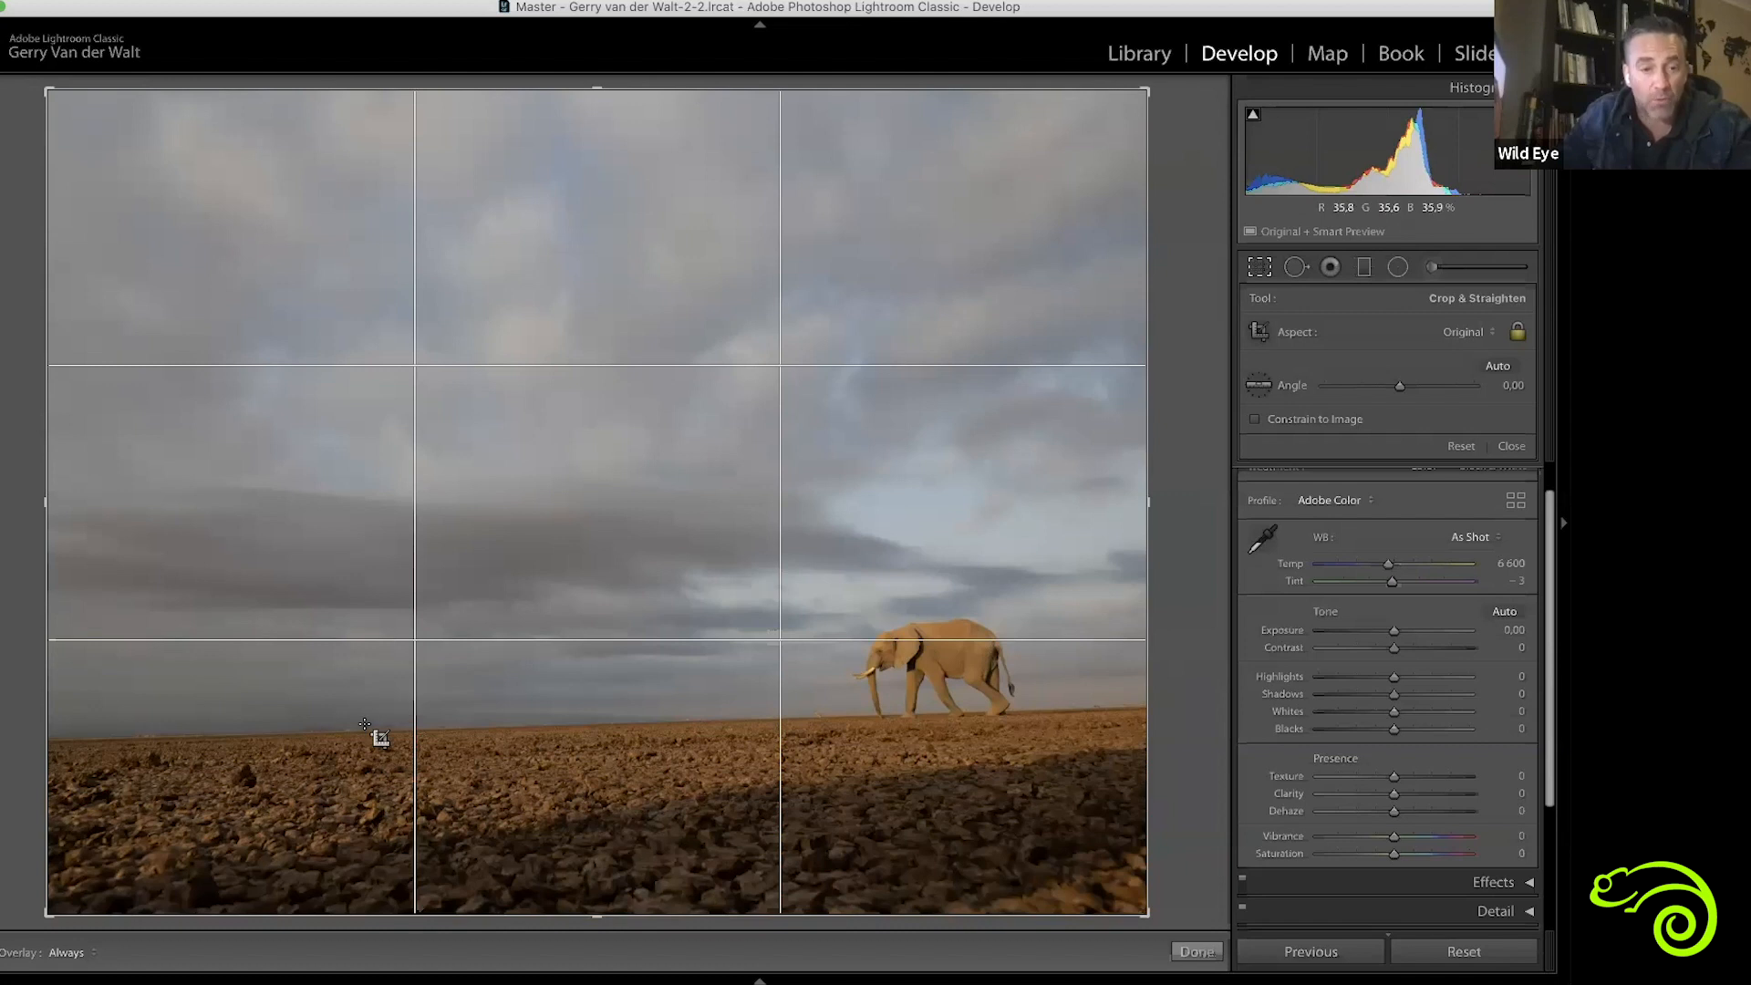
Straighten the photo along the horizon and apply a 16 x 9 crop with slightly more foreground trimmed
{"action": "key", "text": "super"}
{"action": "left_click_drag", "start_coordinate": [65, 739], "coordinate": [1363, 709]}
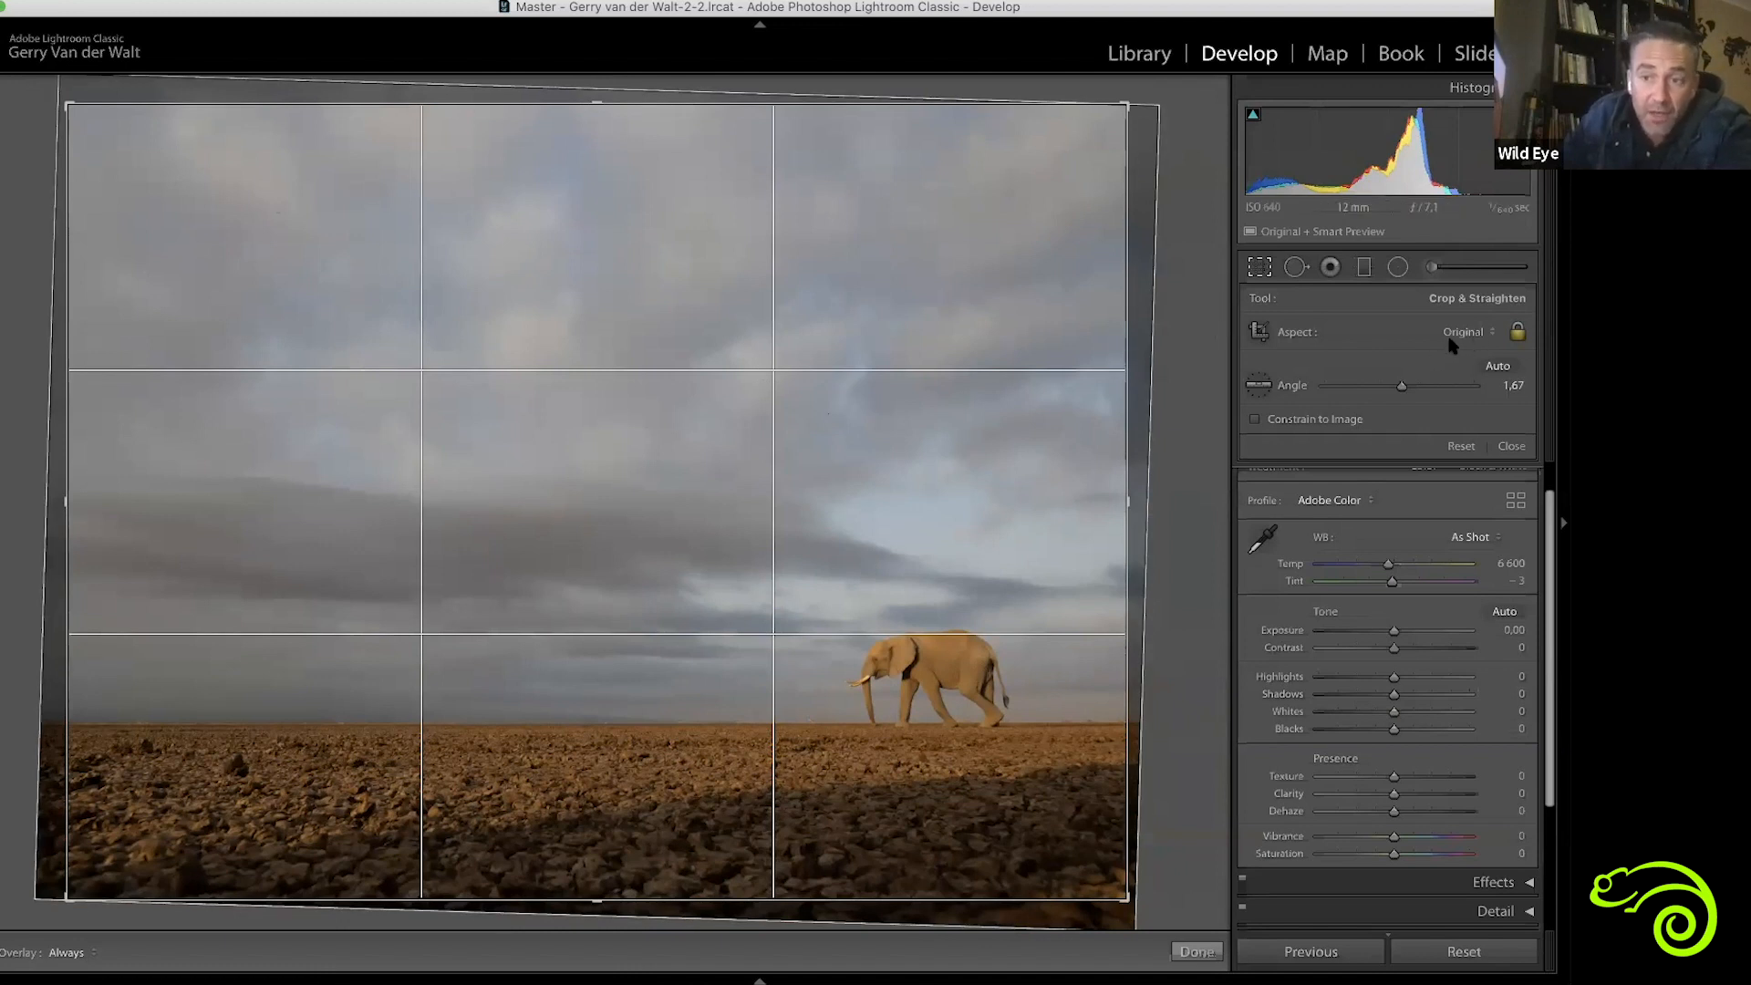
{"action": "left_click", "coordinate": [1493, 334]}
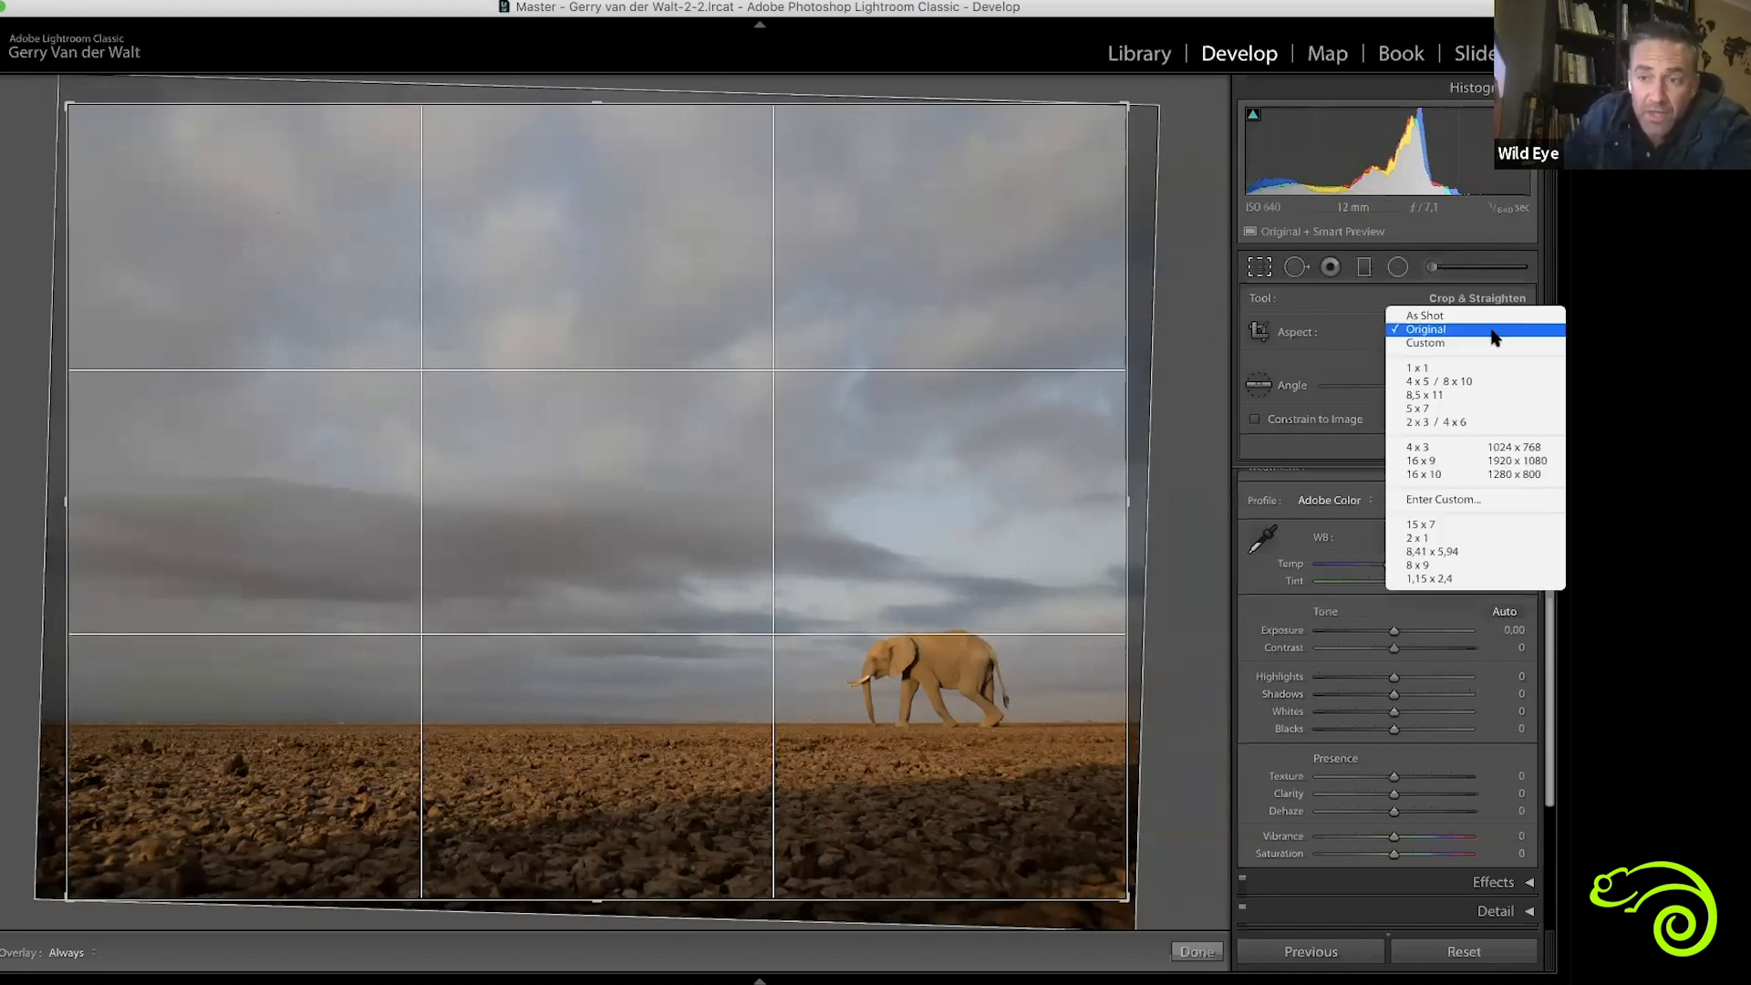
{"action": "left_click", "coordinate": [1433, 465]}
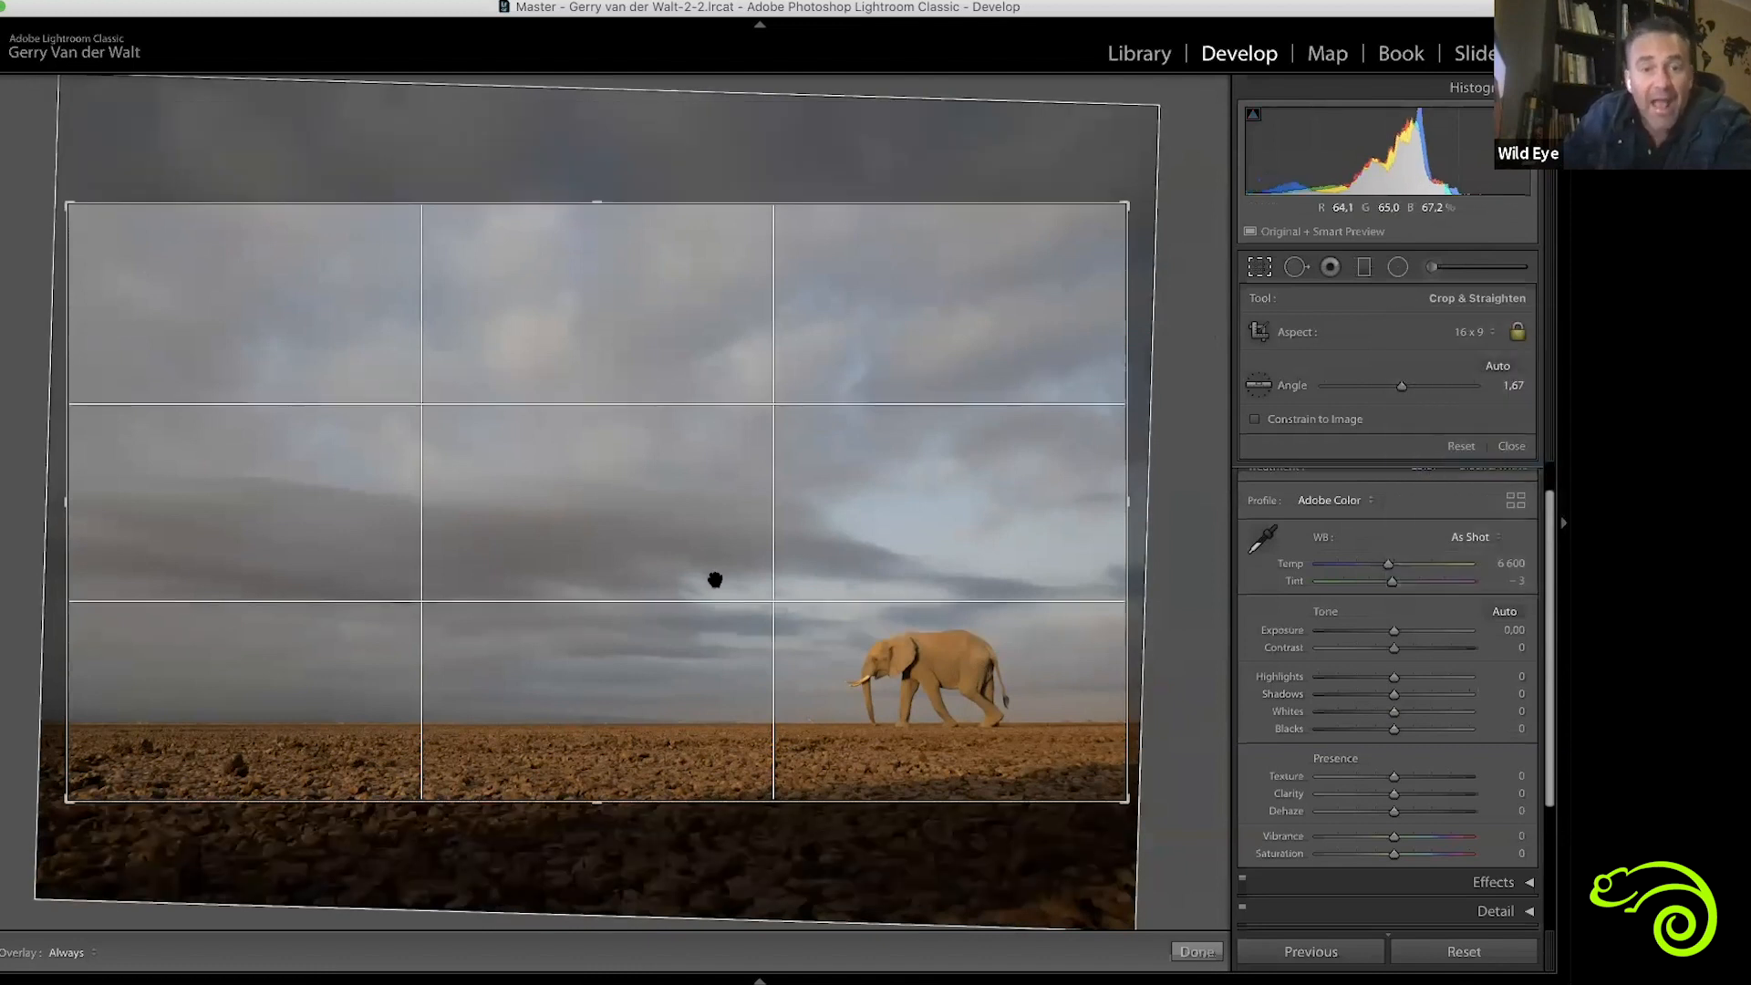
{"action": "mouse_move", "coordinate": [852, 598]}
{"action": "left_mouse_down"}
{"action": "mouse_move", "coordinate": [853, 513]}
{"action": "mouse_move", "coordinate": [850, 576]}
{"action": "left_mouse_up"}
{"action": "key", "text": "Return"}
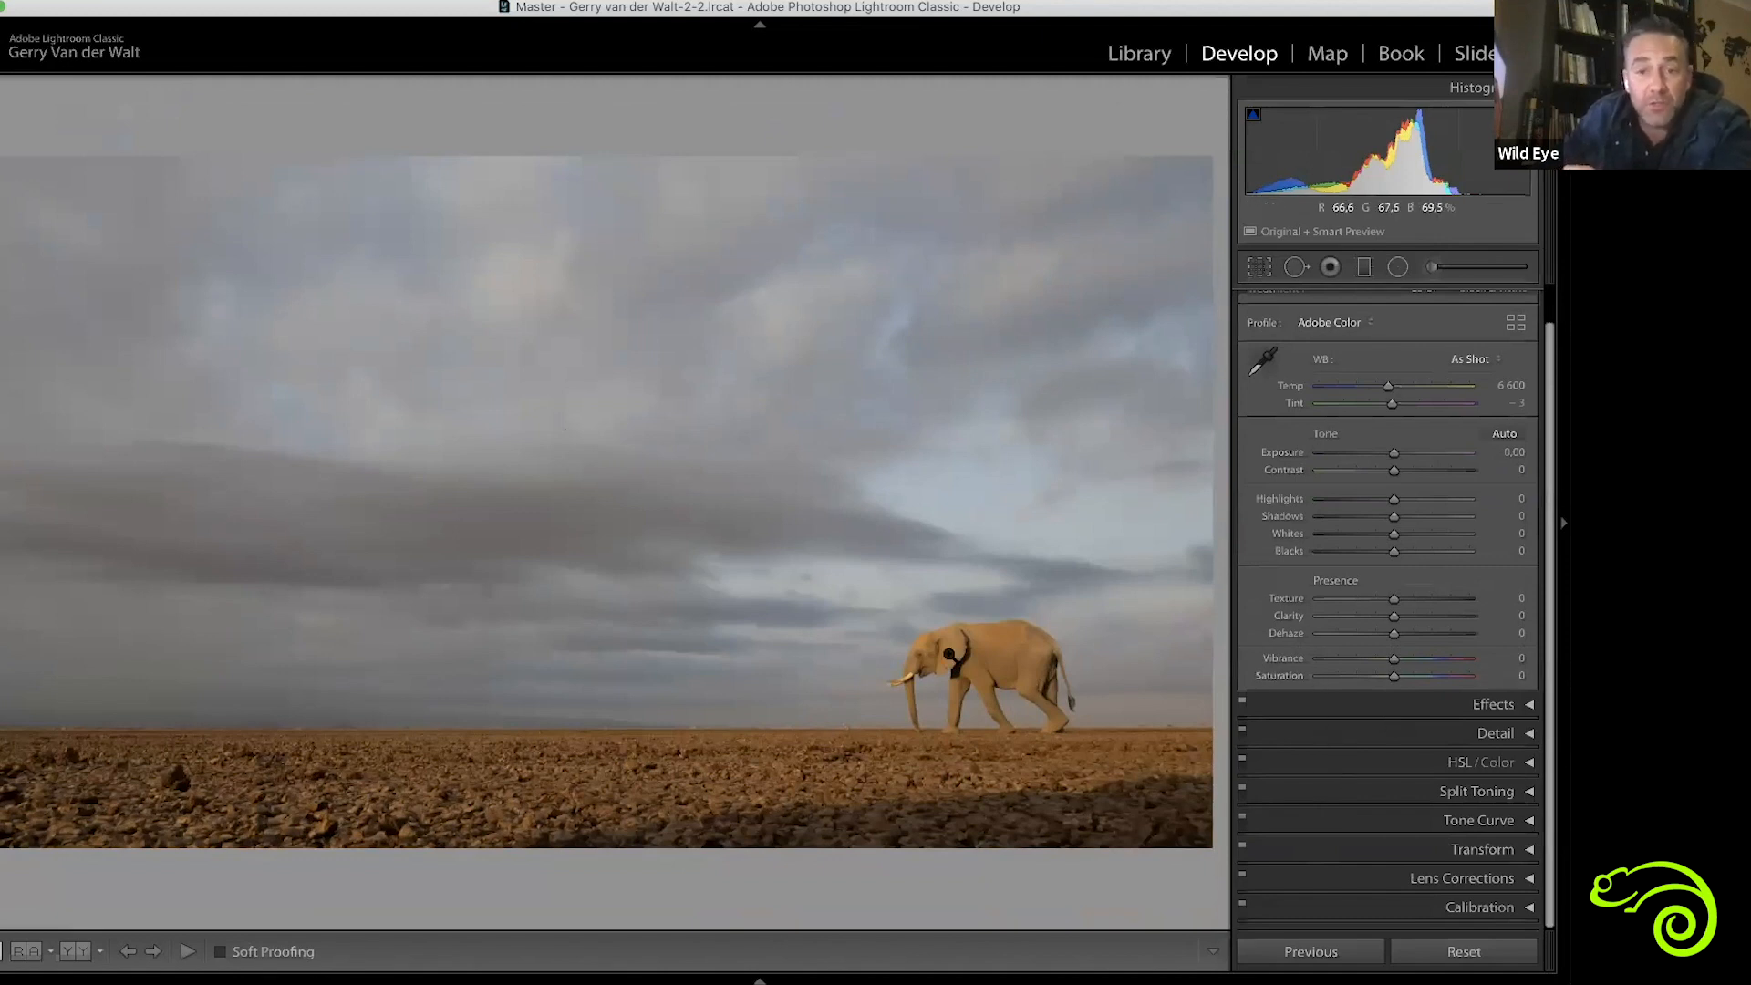
Compare the photo before and after, and review the applied crop against the full frame
{"action": "key", "text": "y"}
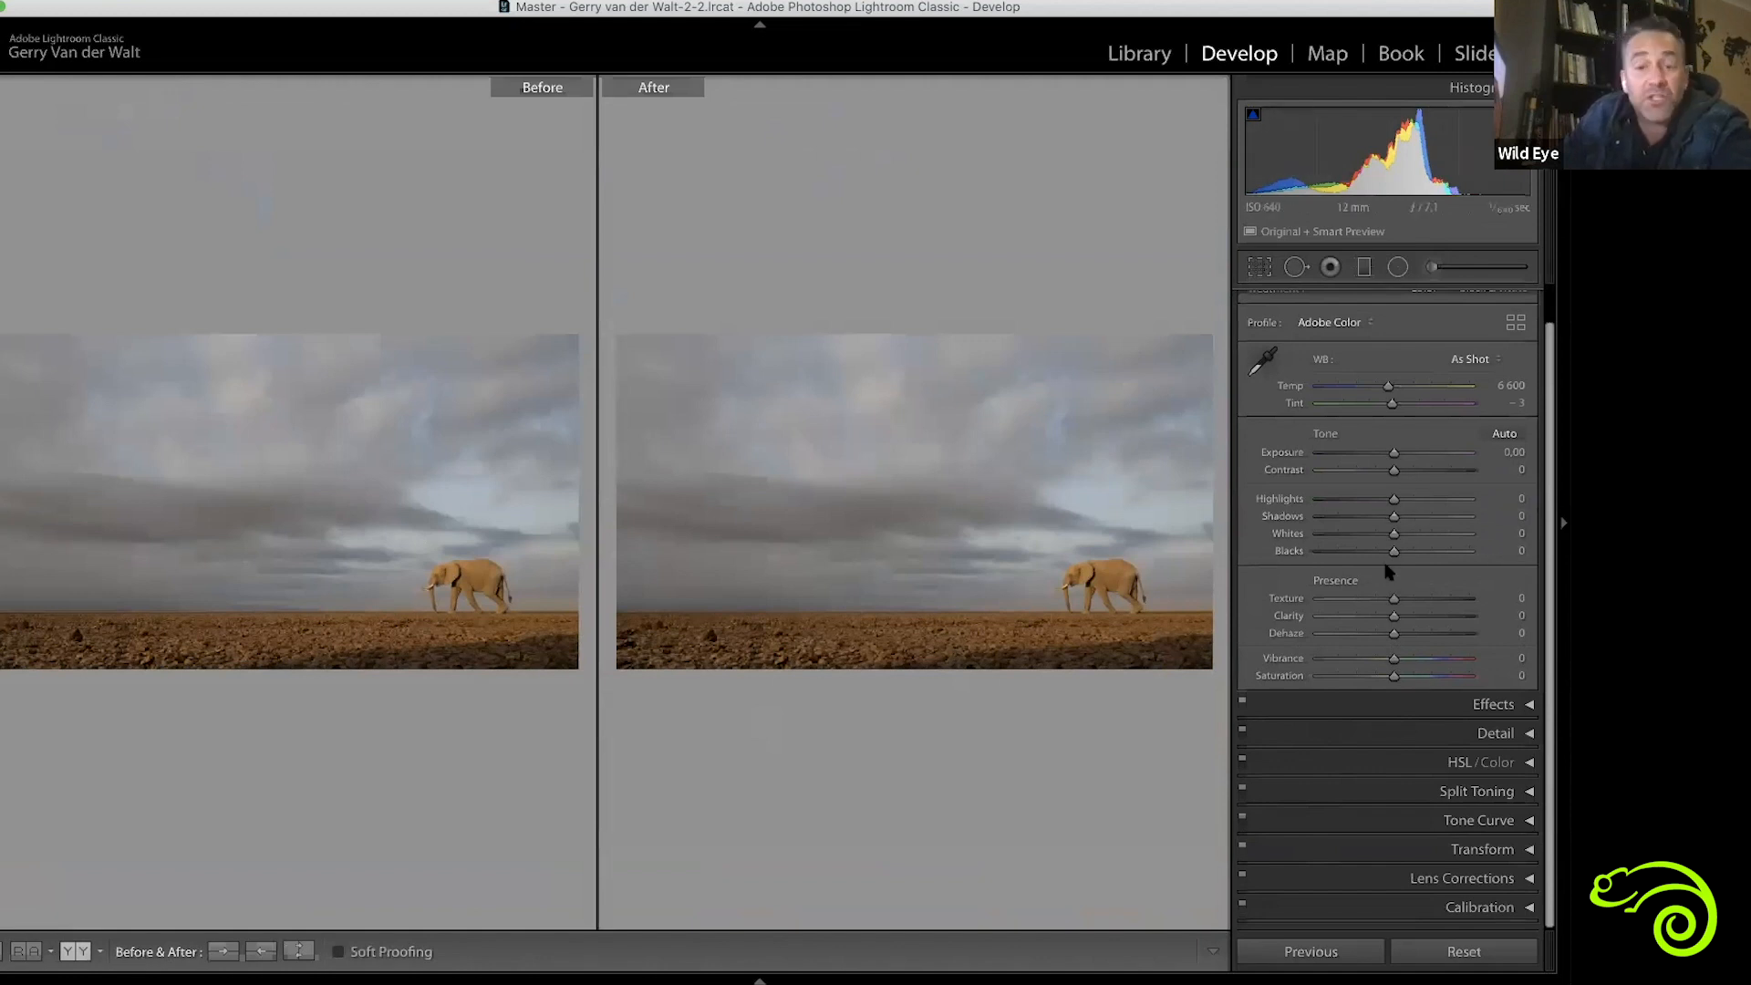
{"action": "left_click", "coordinate": [1263, 268]}
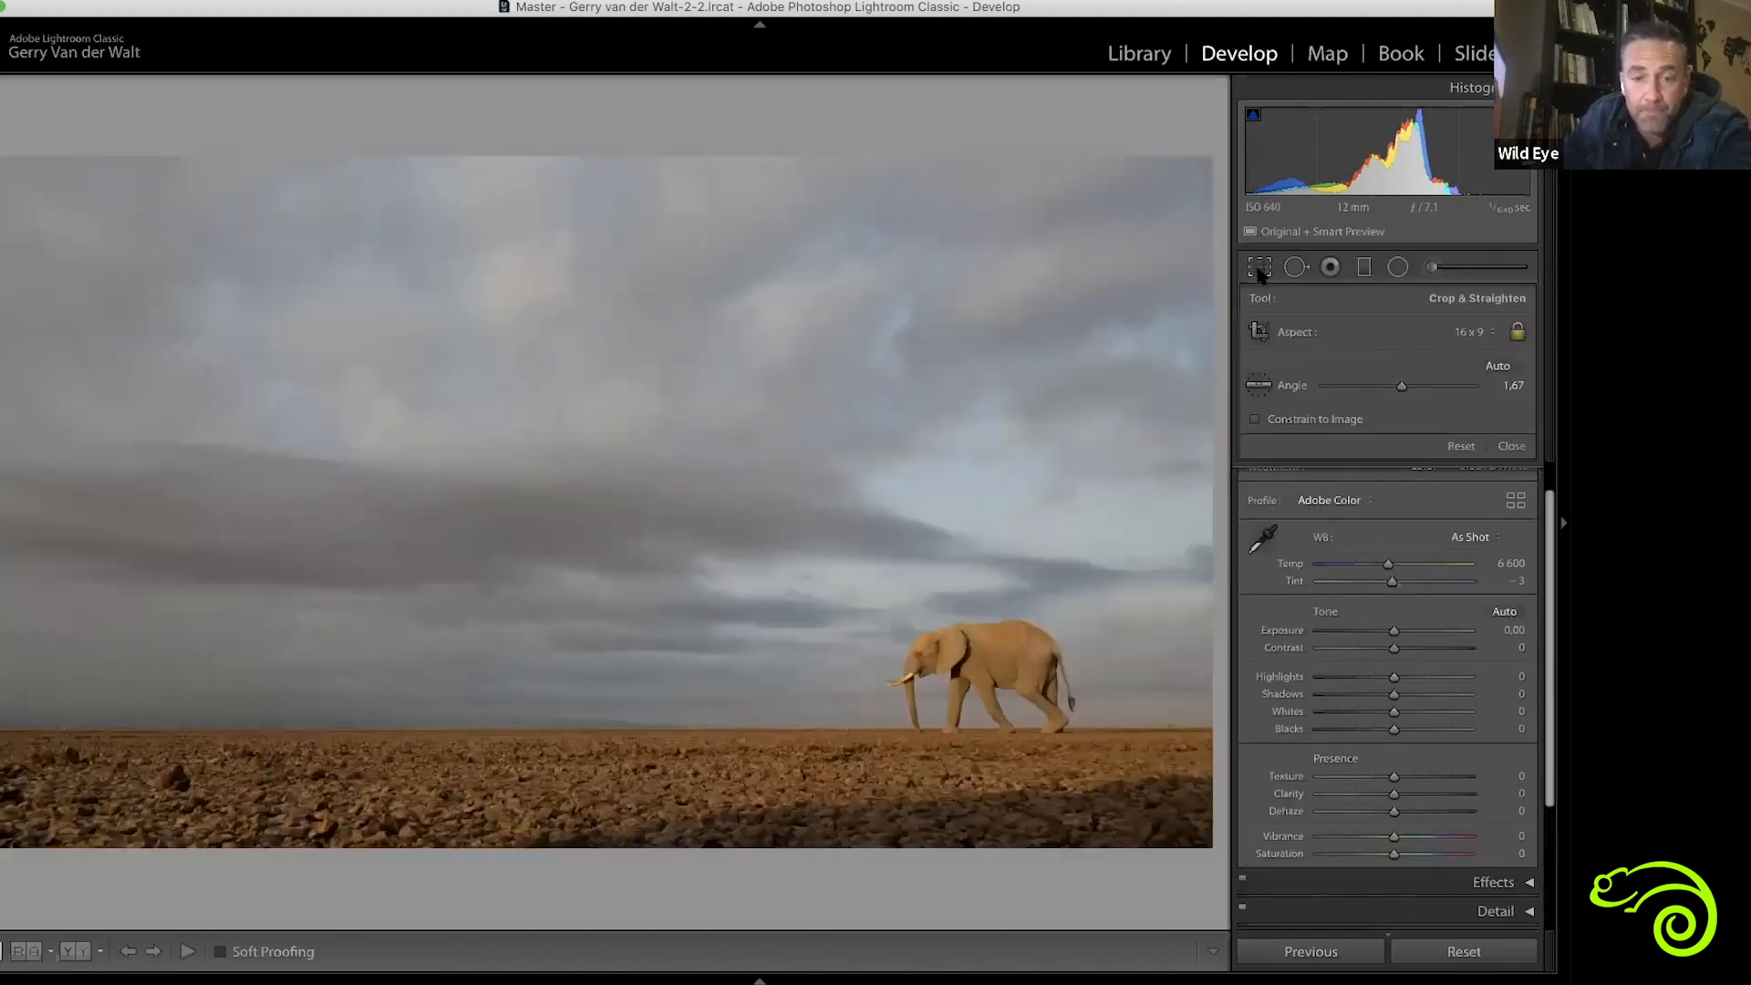
{"action": "left_click", "coordinate": [1259, 268]}
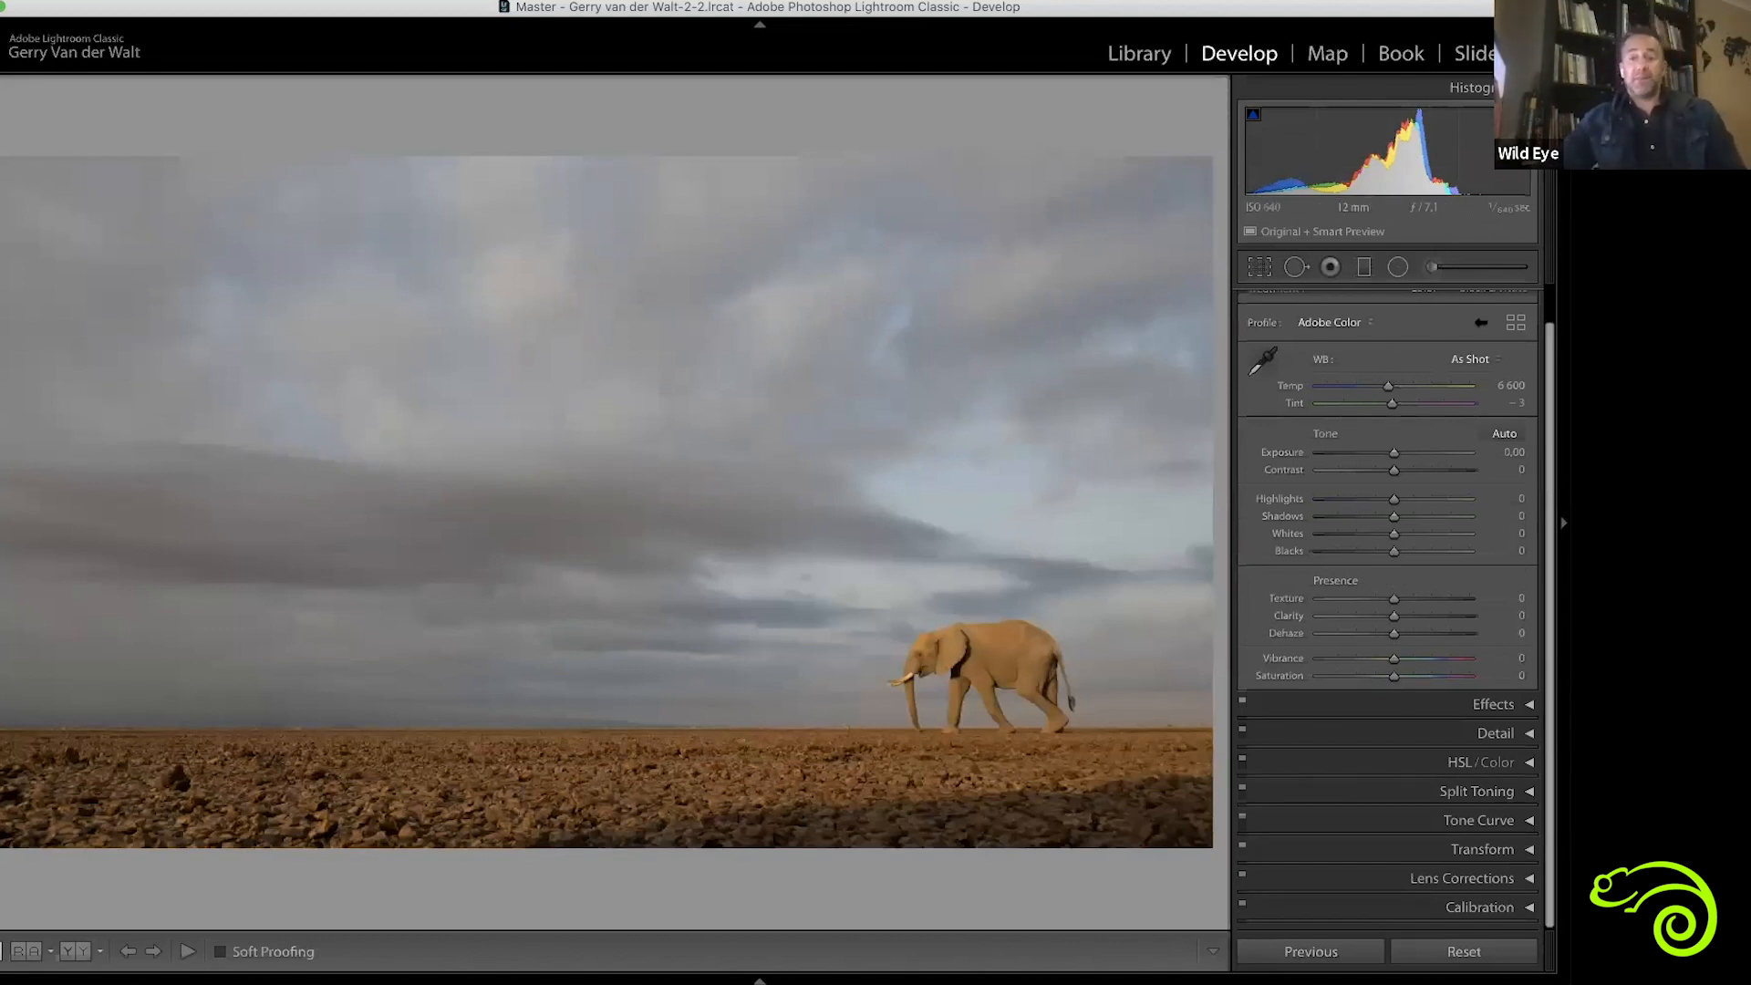
{"action": "scroll", "coordinate": [1491, 365], "scroll_direction": "up", "scroll_amount": 2}
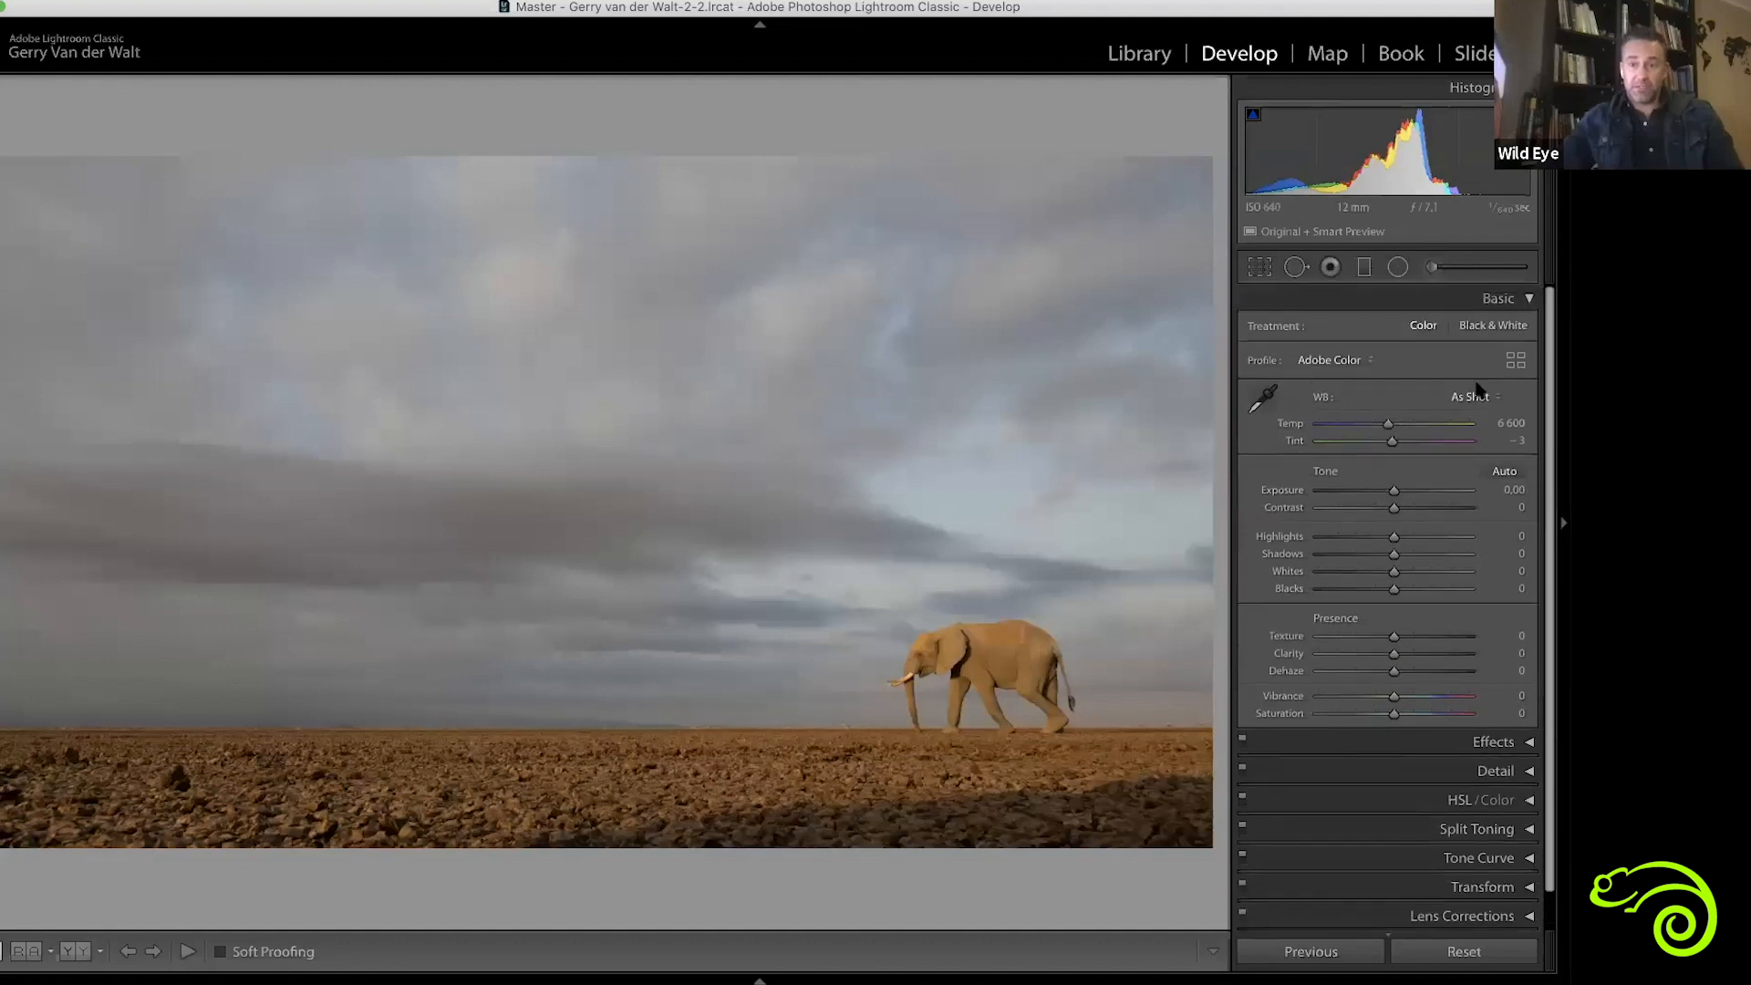
{"action": "left_click", "coordinate": [1529, 299]}
{"action": "left_click", "coordinate": [1529, 299]}
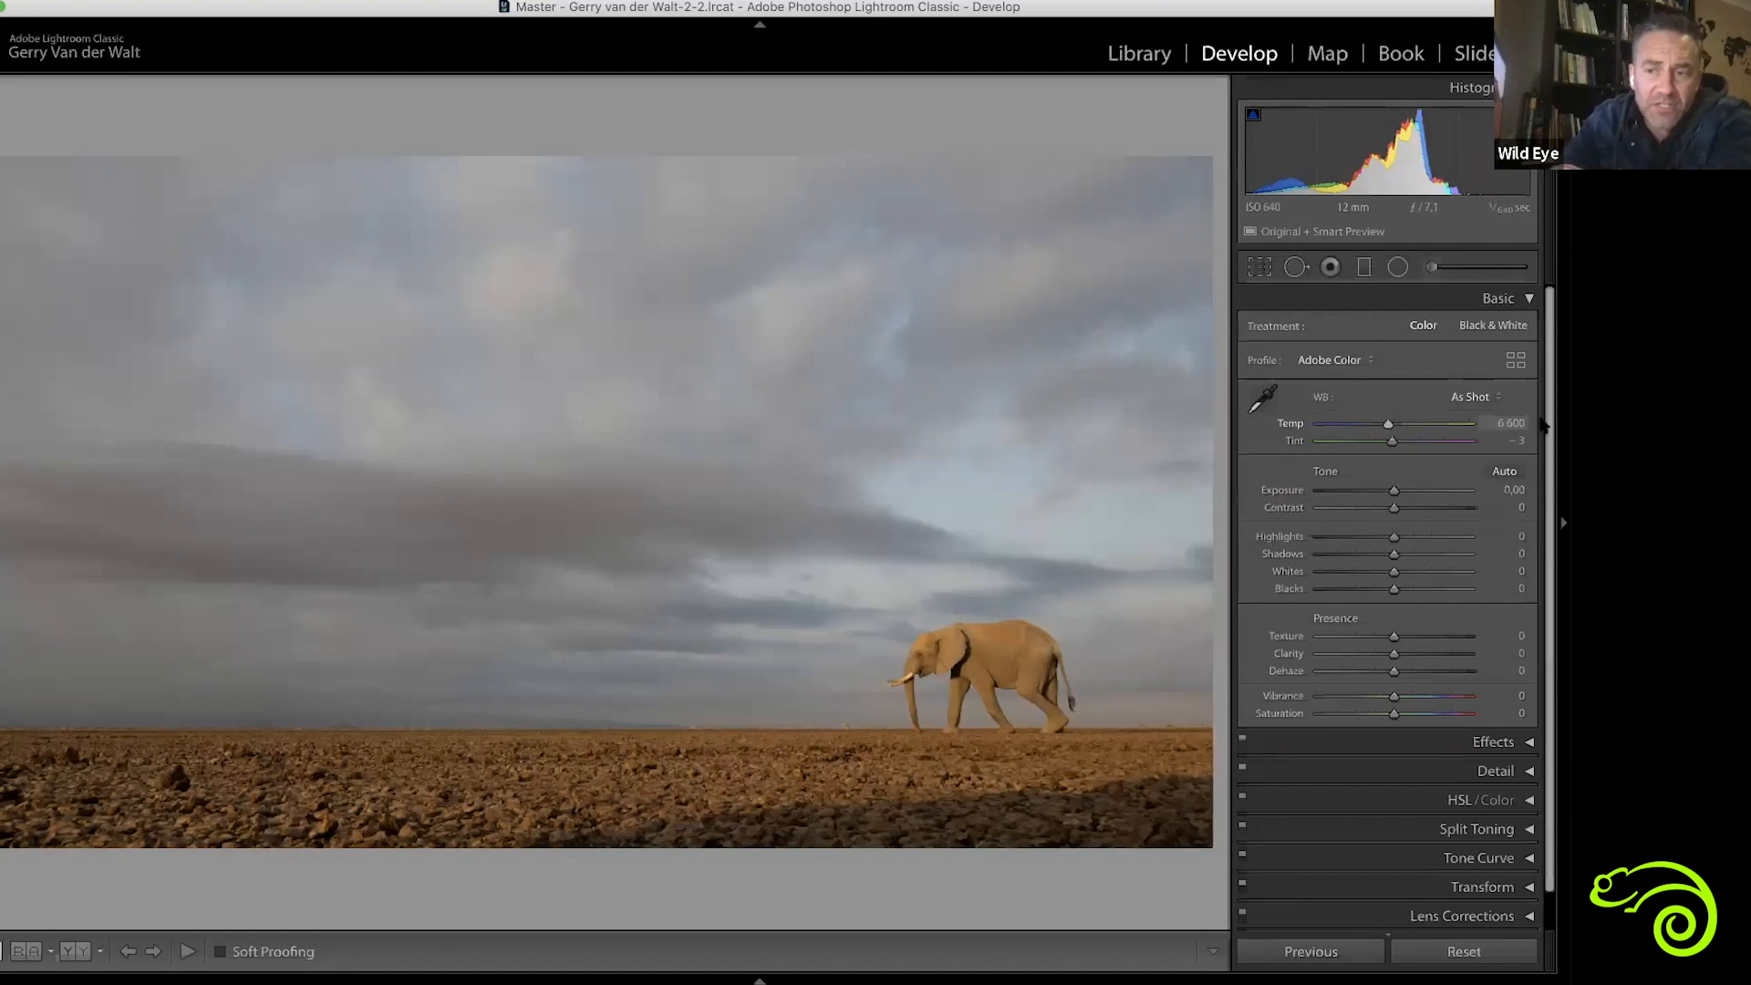
Try slightly cooler and warmer white balance temperatures on the photo, then reset Temp
{"action": "left_click", "coordinate": [1387, 425]}
{"action": "mouse_move", "coordinate": [1378, 426]}
{"action": "left_mouse_down"}
{"action": "mouse_move", "coordinate": [1331, 424]}
{"action": "mouse_move", "coordinate": [1446, 428]}
{"action": "mouse_move", "coordinate": [1372, 426]}
{"action": "mouse_move", "coordinate": [1389, 425]}
{"action": "left_mouse_up"}
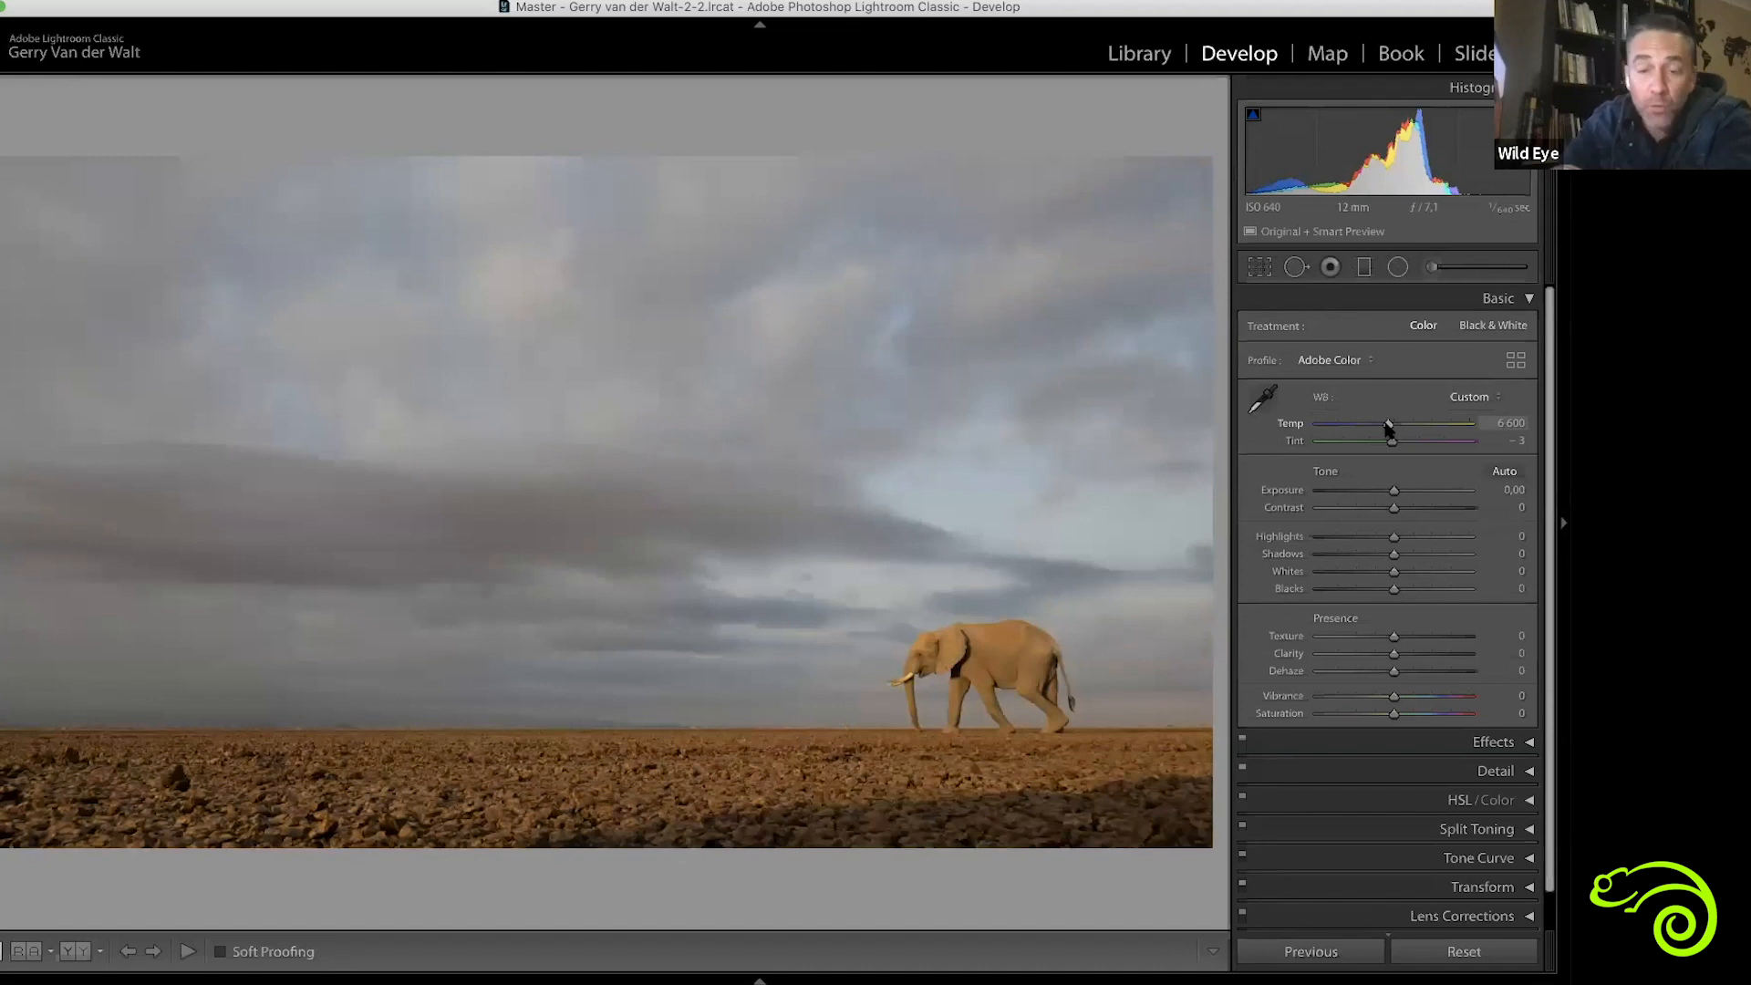
{"action": "mouse_move", "coordinate": [1398, 429]}
{"action": "left_mouse_down"}
{"action": "mouse_move", "coordinate": [1418, 430]}
{"action": "mouse_move", "coordinate": [1388, 428]}
{"action": "left_mouse_up"}
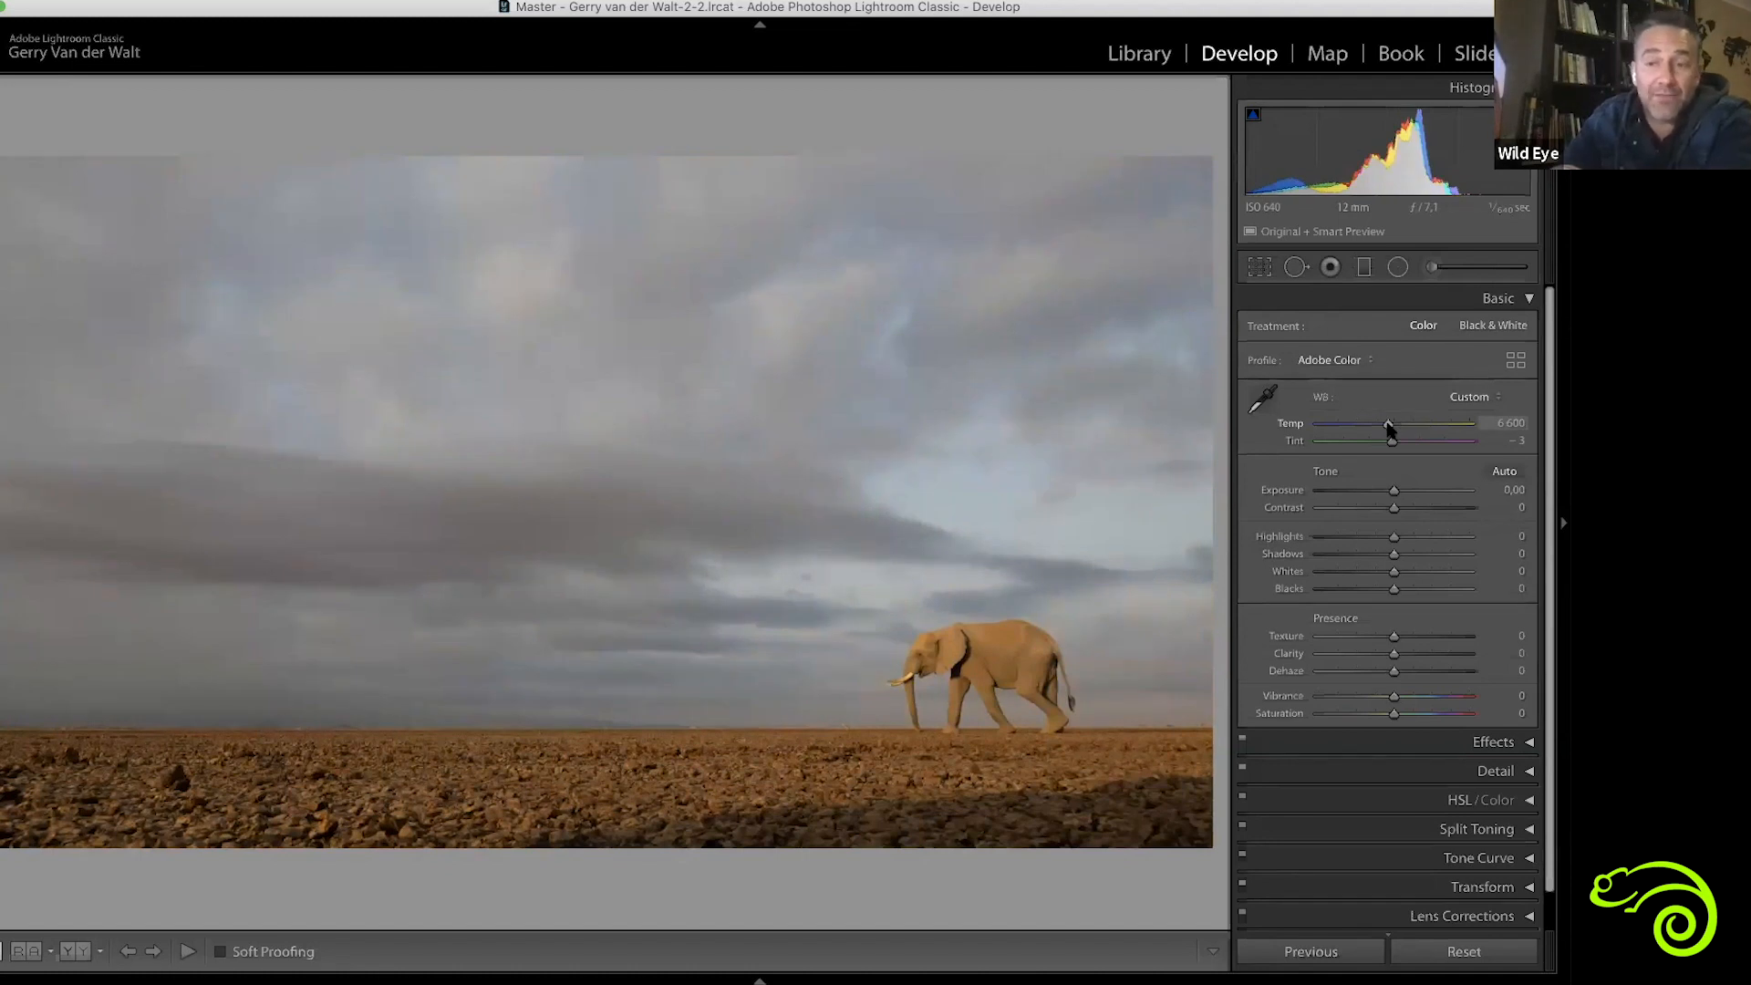
{"action": "mouse_move", "coordinate": [1388, 428]}
{"action": "left_mouse_down"}
{"action": "mouse_move", "coordinate": [1350, 434]}
{"action": "mouse_move", "coordinate": [1387, 429]}
{"action": "left_mouse_up"}
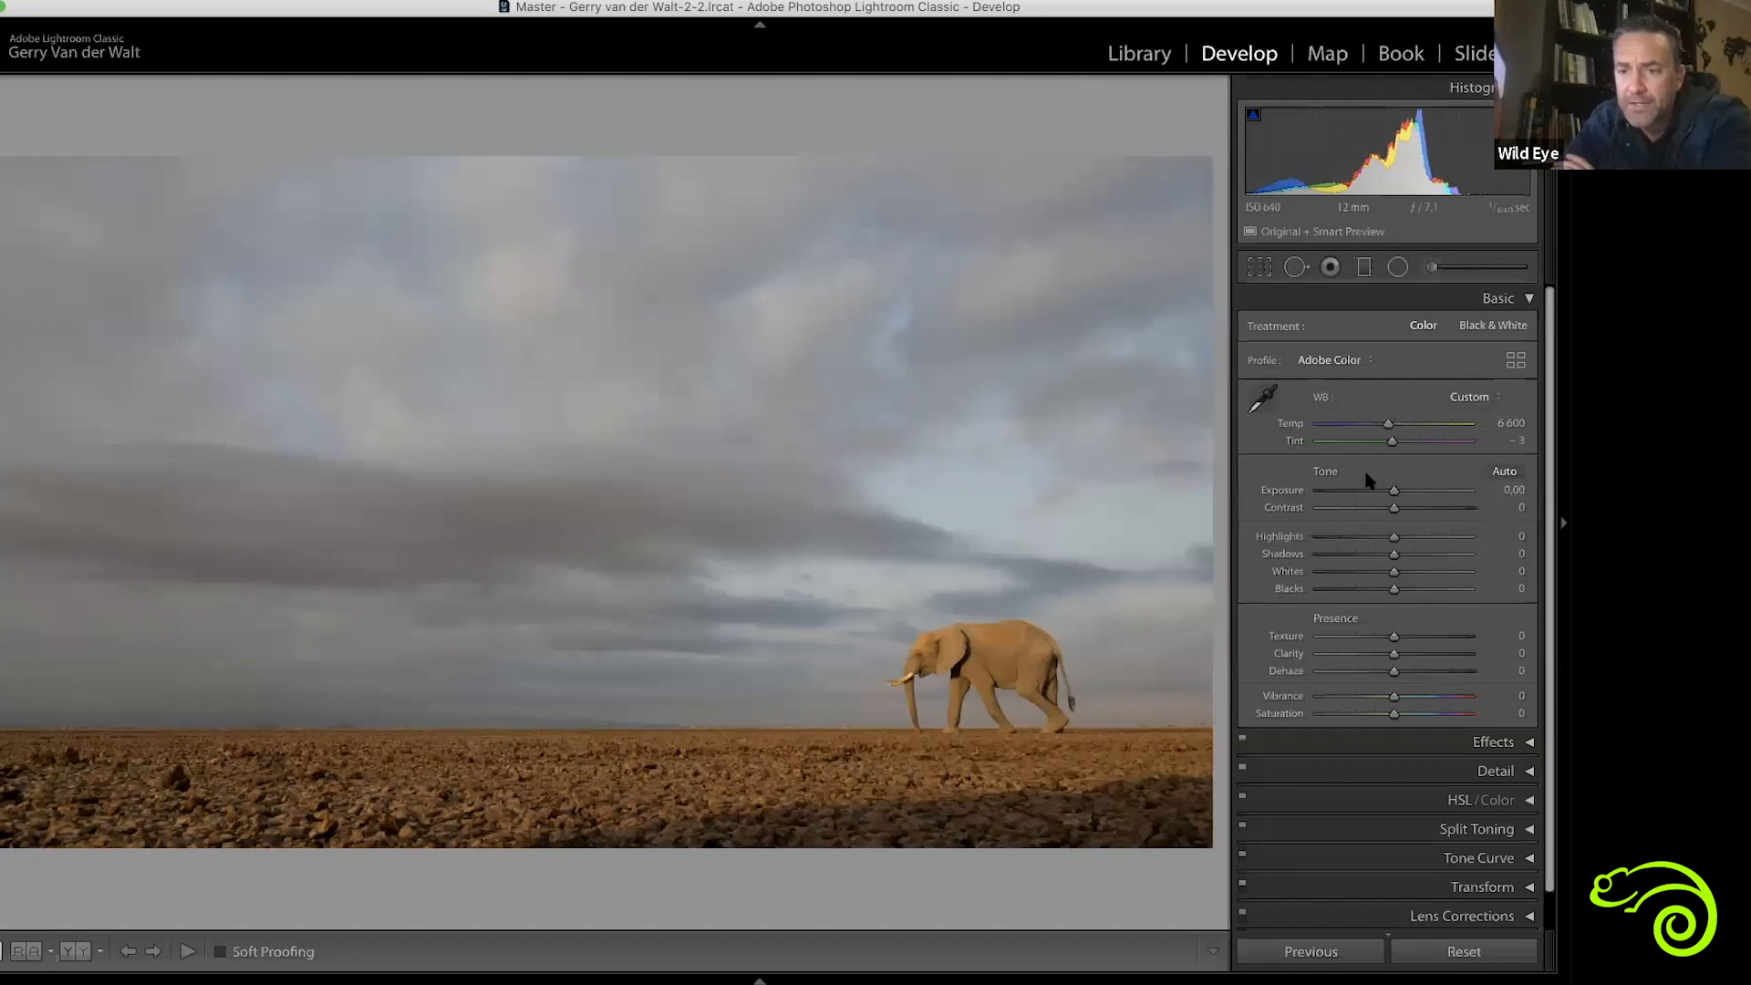
{"action": "left_click_drag", "start_coordinate": [1388, 426], "coordinate": [1334, 431]}
{"action": "double_click", "coordinate": [1334, 432]}
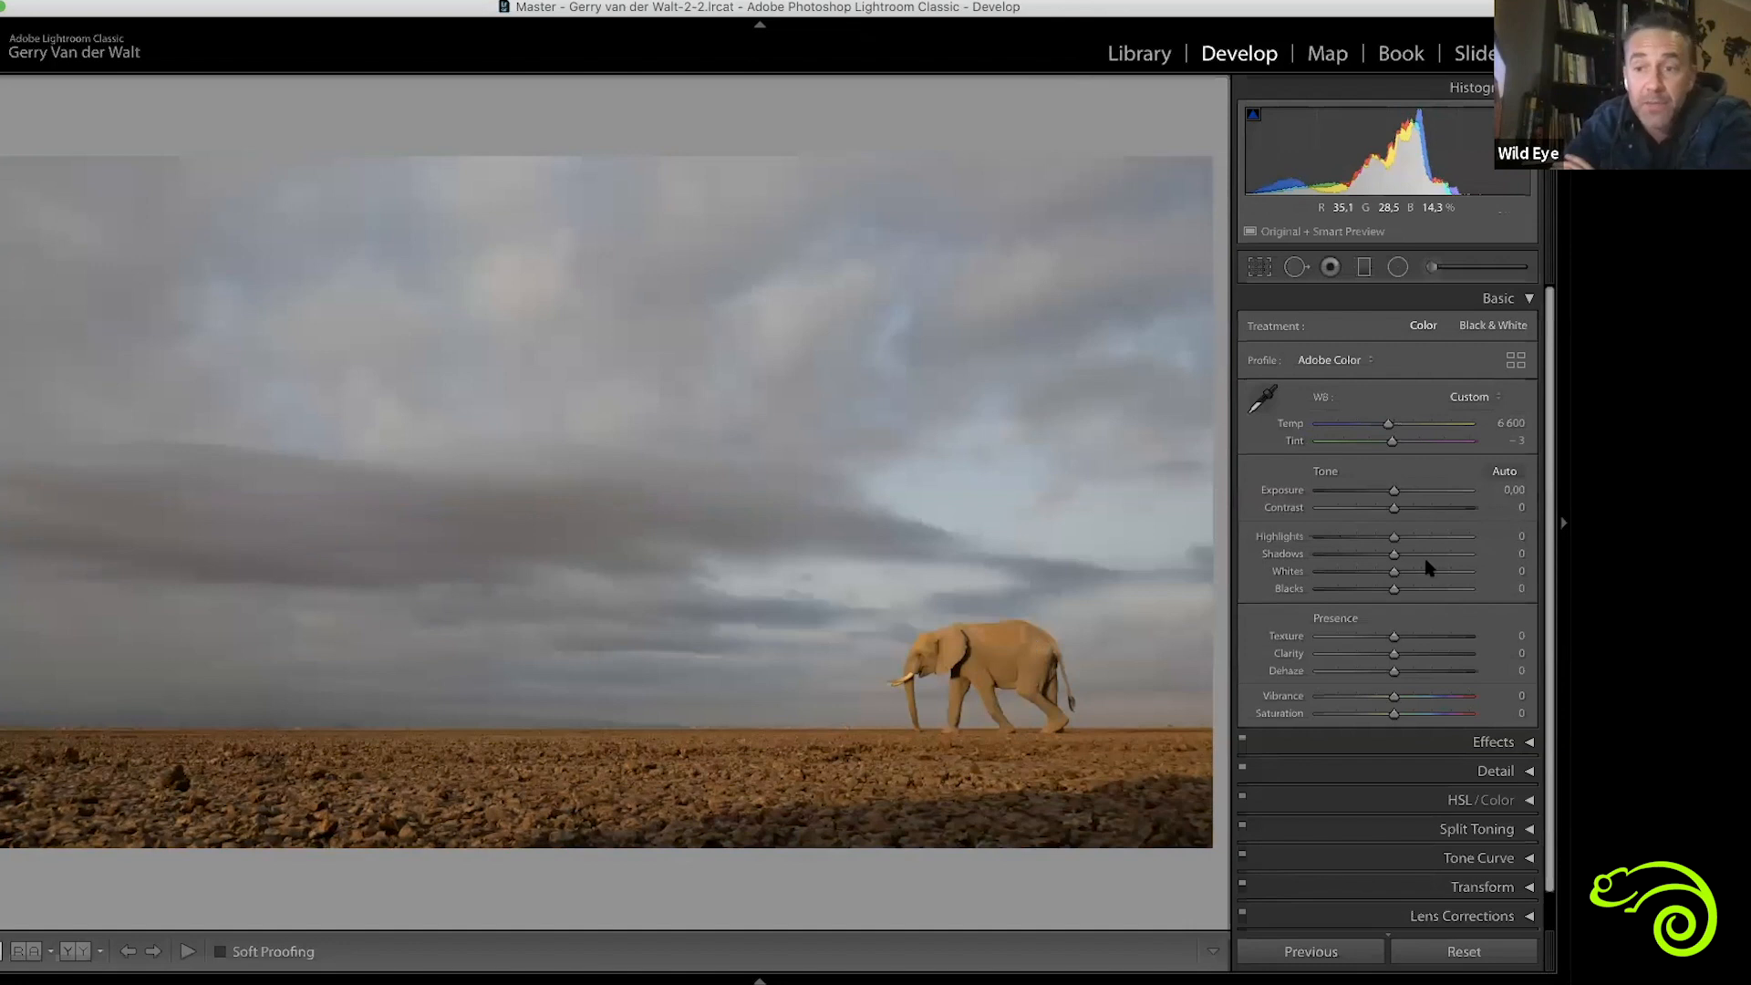
Try the extreme white balance temperatures of 2,000 and 50,000, then reset Temp
{"action": "left_click_drag", "start_coordinate": [1387, 423], "coordinate": [1256, 429]}
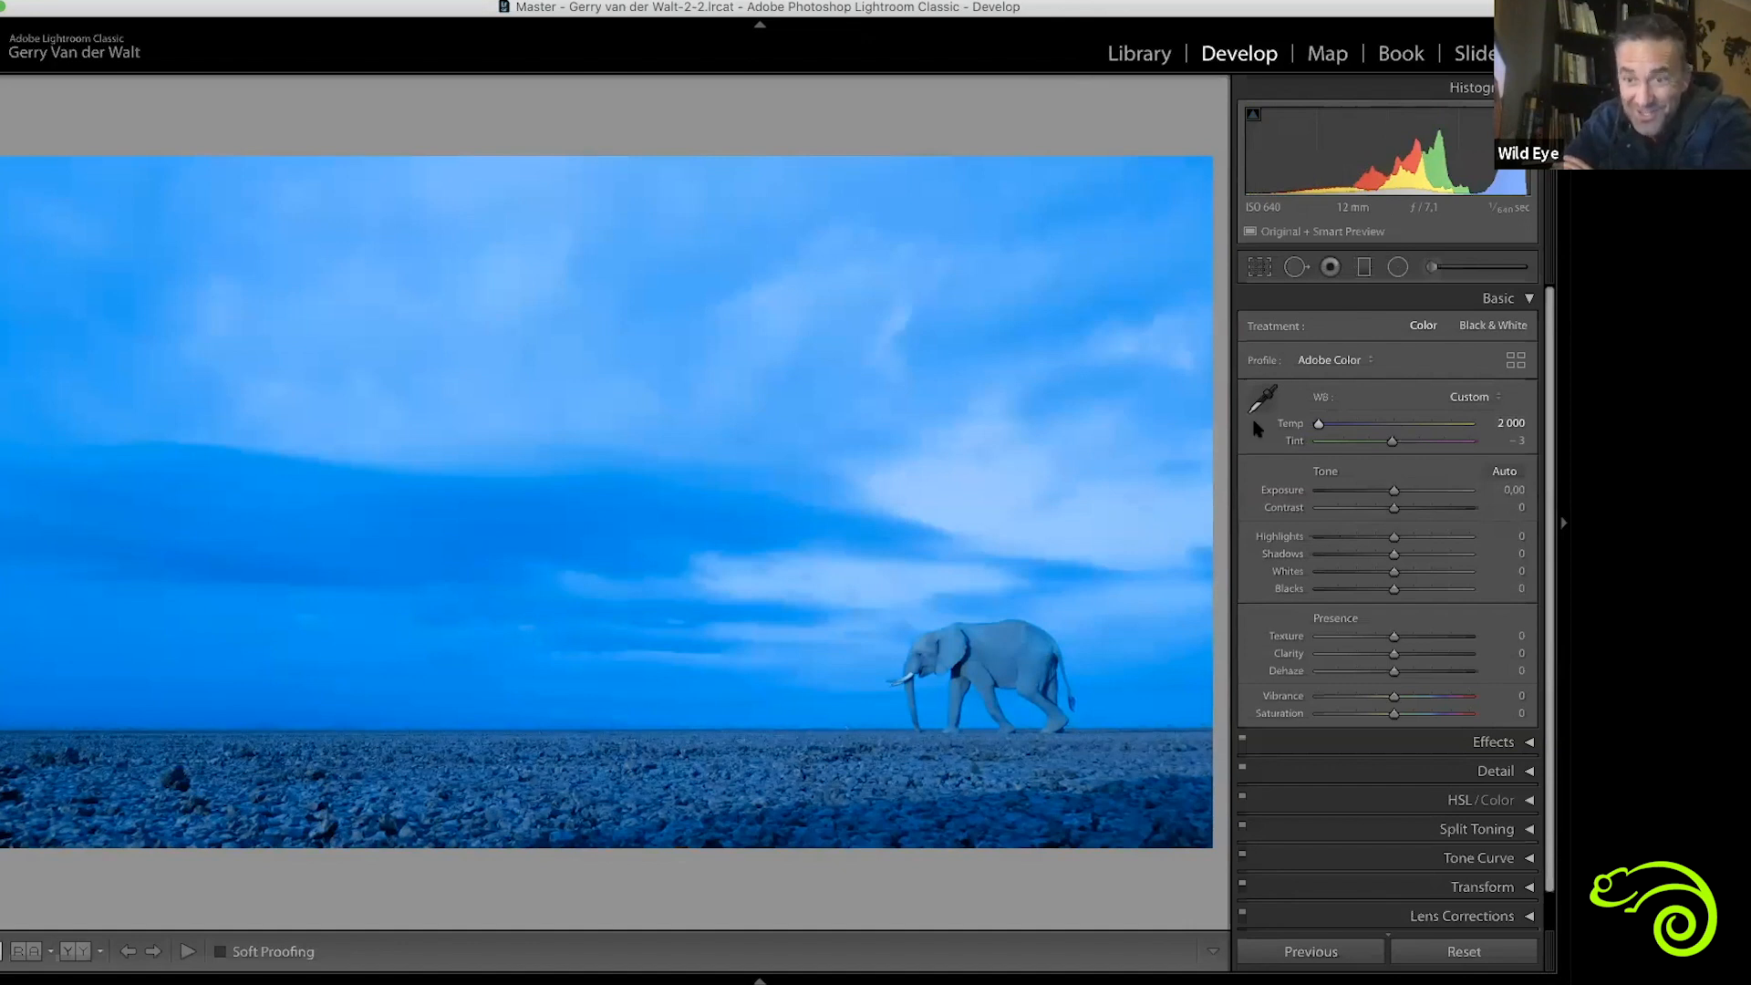
{"action": "left_click", "coordinate": [1484, 423]}
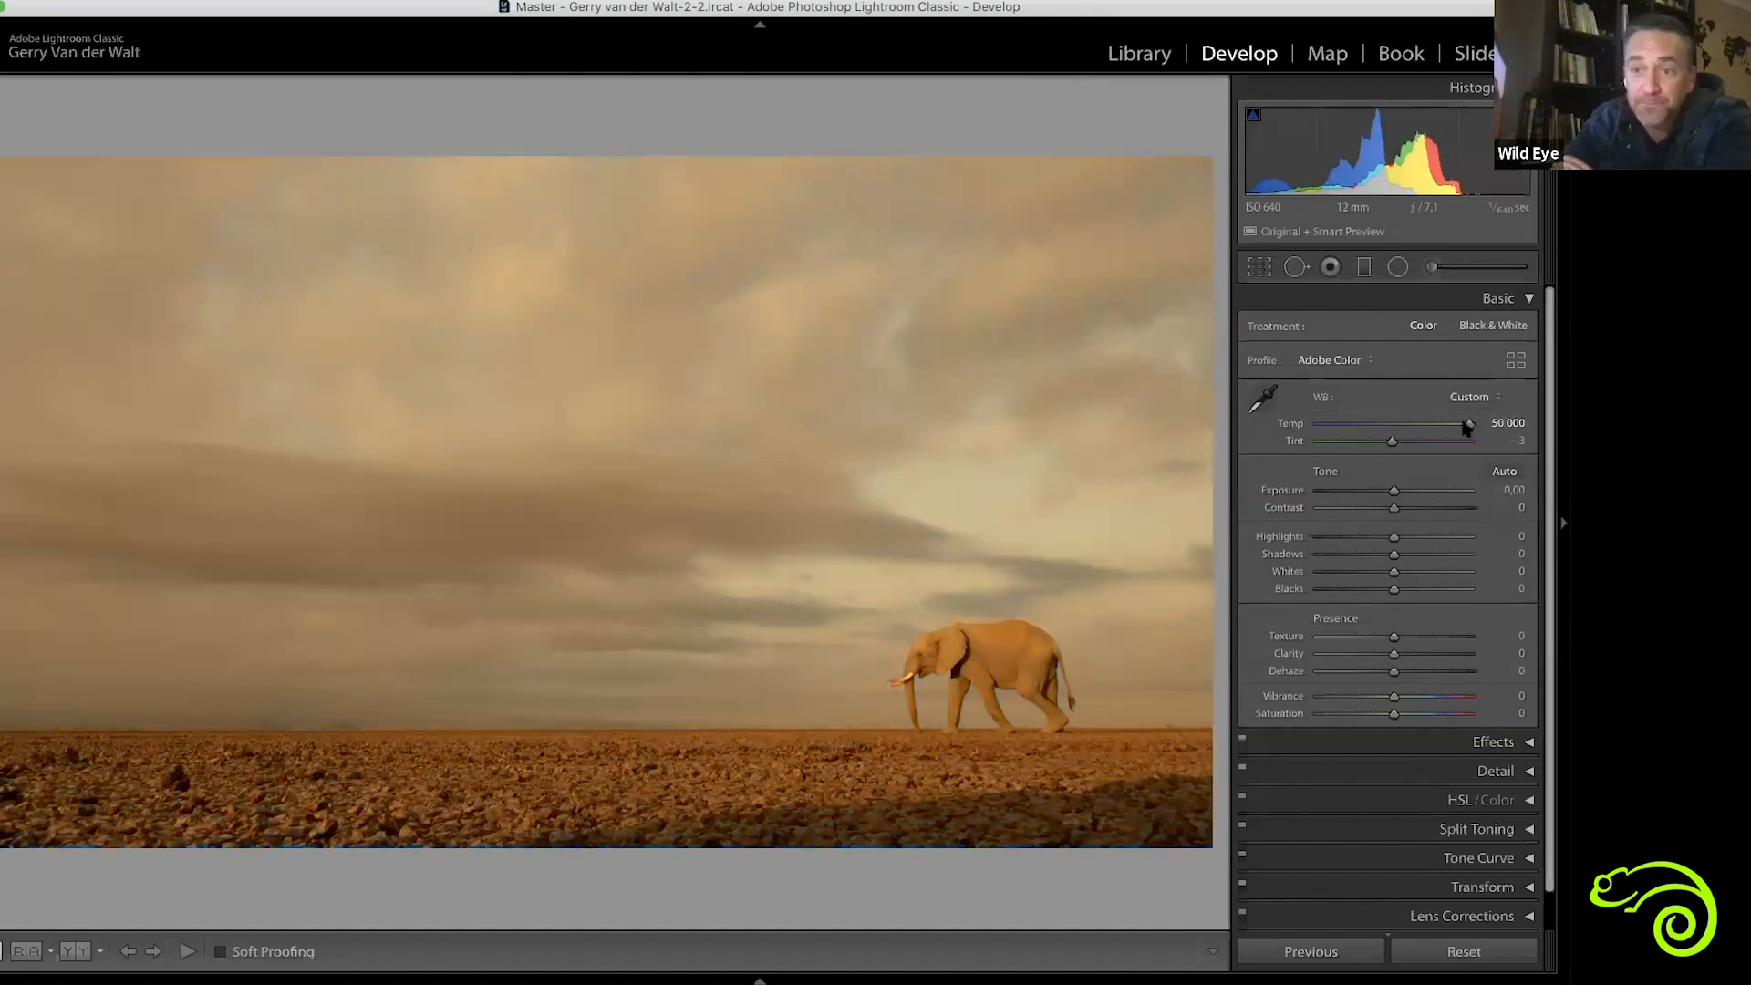
{"action": "double_click", "coordinate": [1467, 424]}
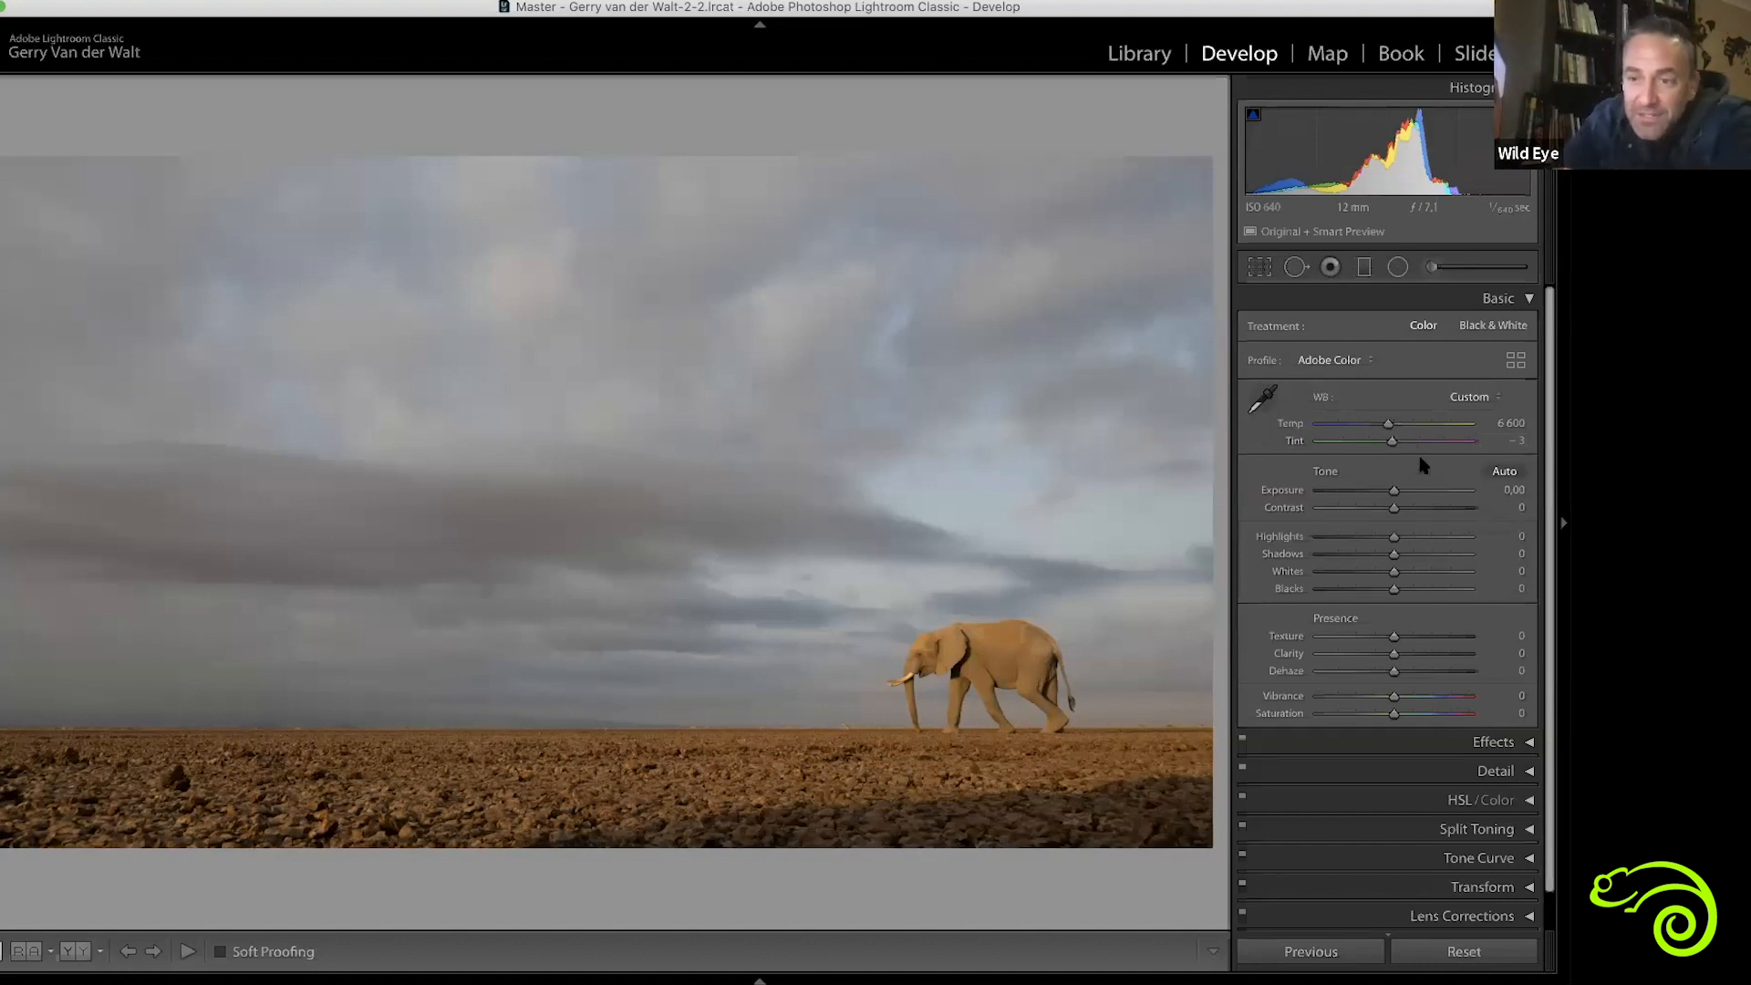
Try shifting the photo's Tint toward green, including -32, and toward magenta, then restore the original tint
{"action": "left_click_drag", "start_coordinate": [1390, 442], "coordinate": [1348, 454]}
{"action": "double_click", "coordinate": [1346, 445]}
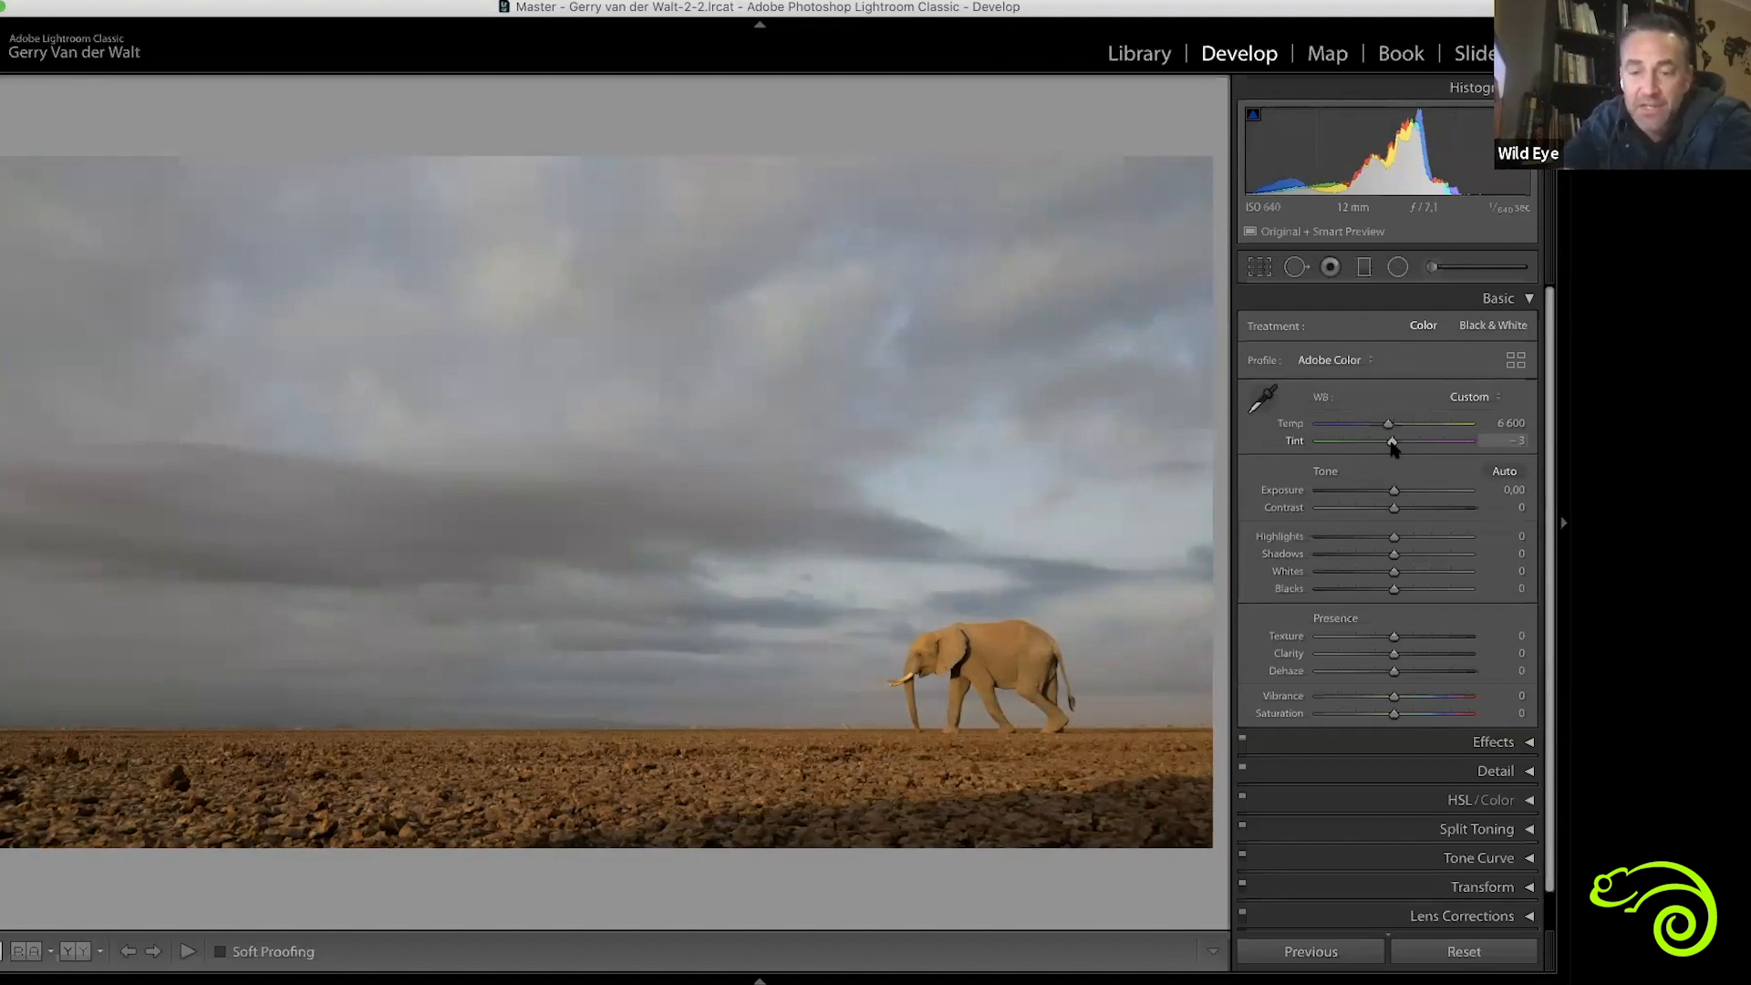
{"action": "left_click_drag", "start_coordinate": [1386, 444], "coordinate": [1376, 442]}
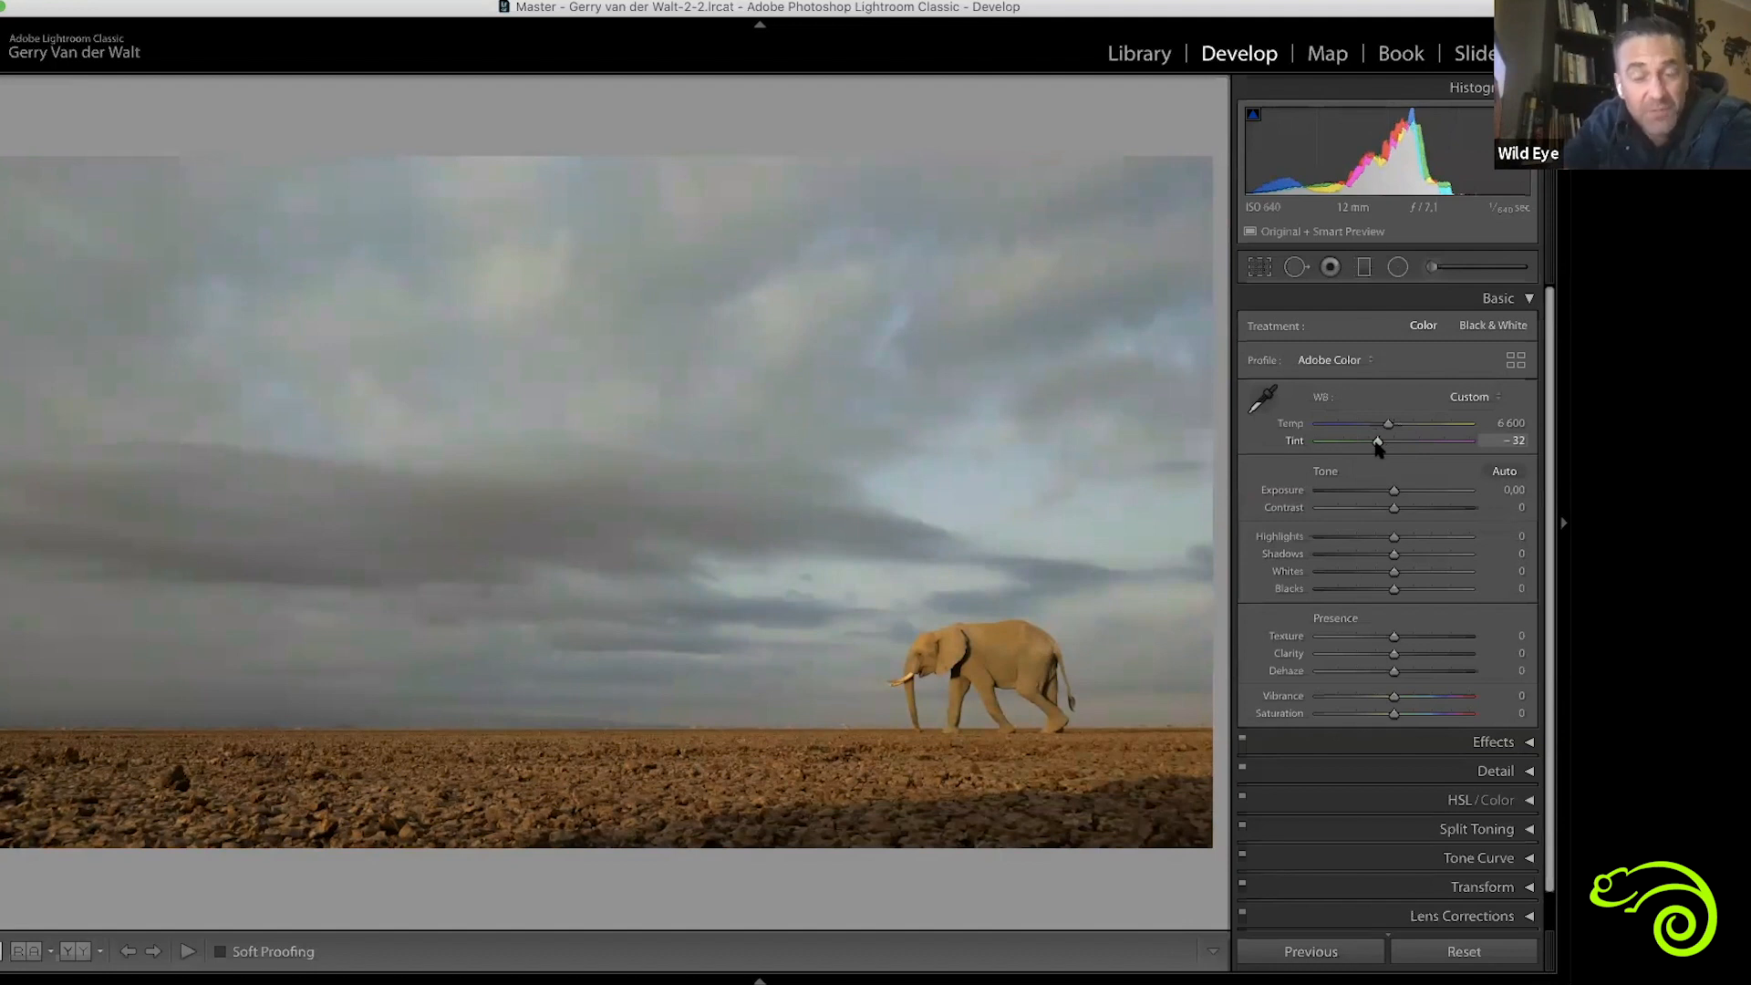
{"action": "left_click_drag", "start_coordinate": [1377, 444], "coordinate": [1404, 444]}
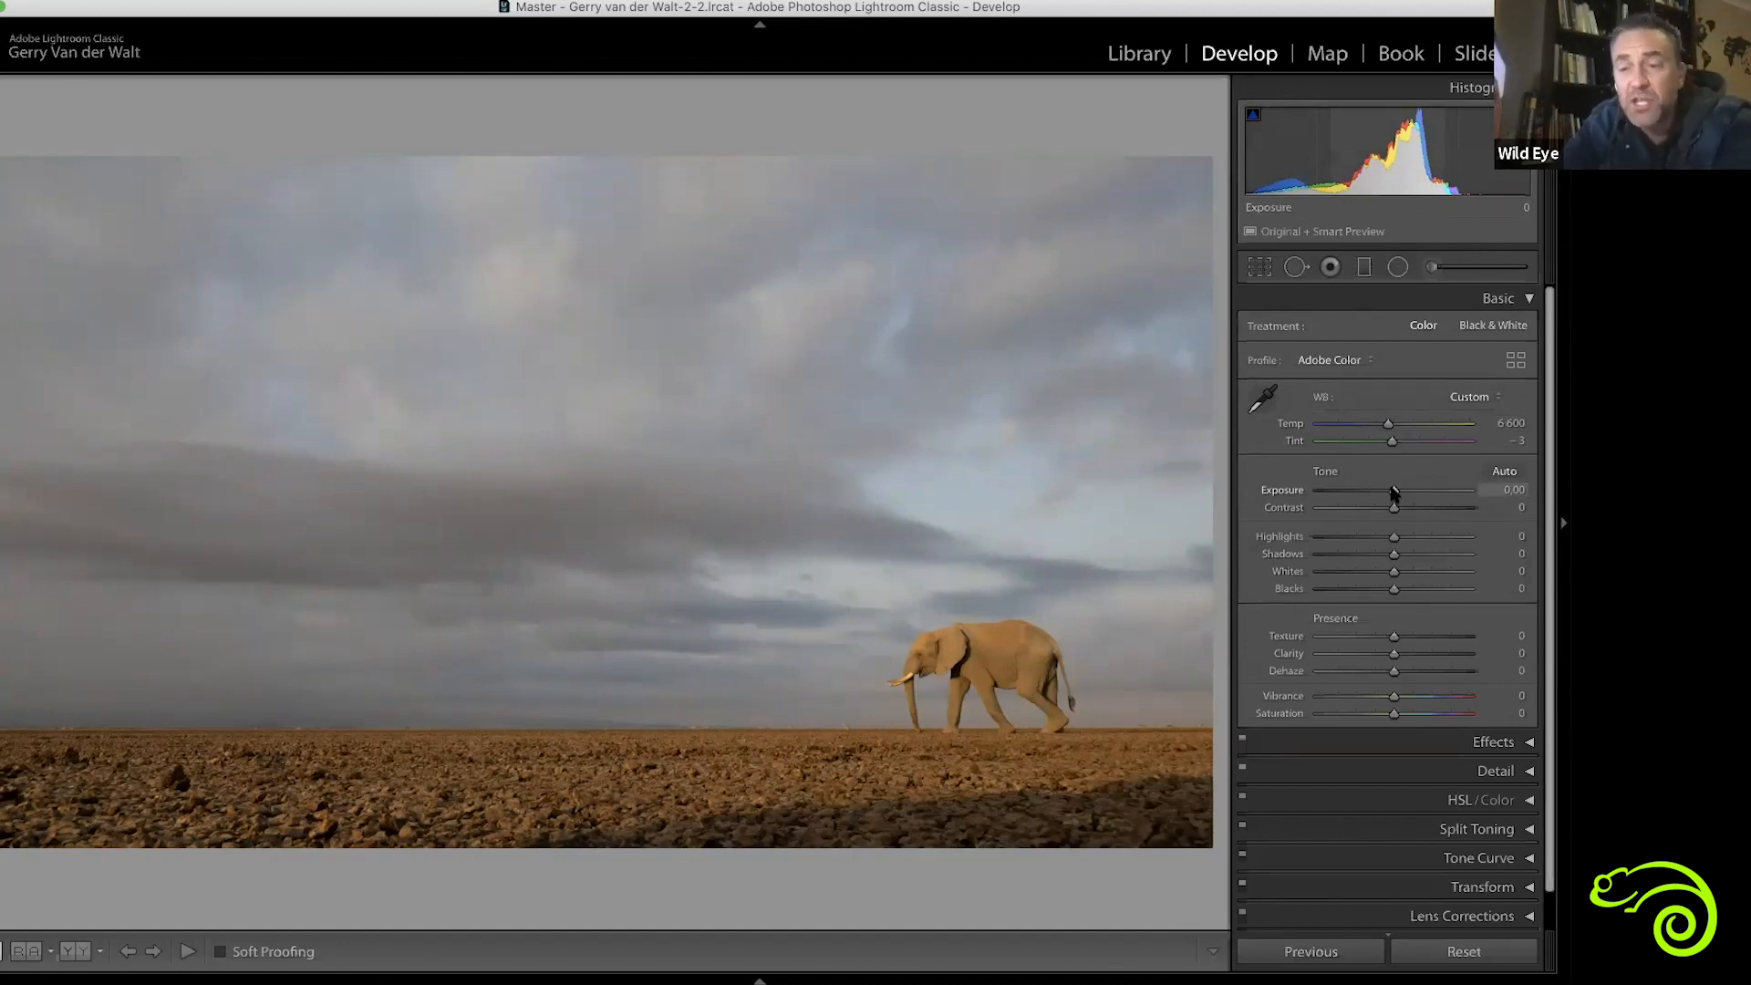
Try an Exposure of -3.15, then reset it and raise the Exposure to +2.30
{"action": "left_click_drag", "start_coordinate": [1393, 492], "coordinate": [1347, 493]}
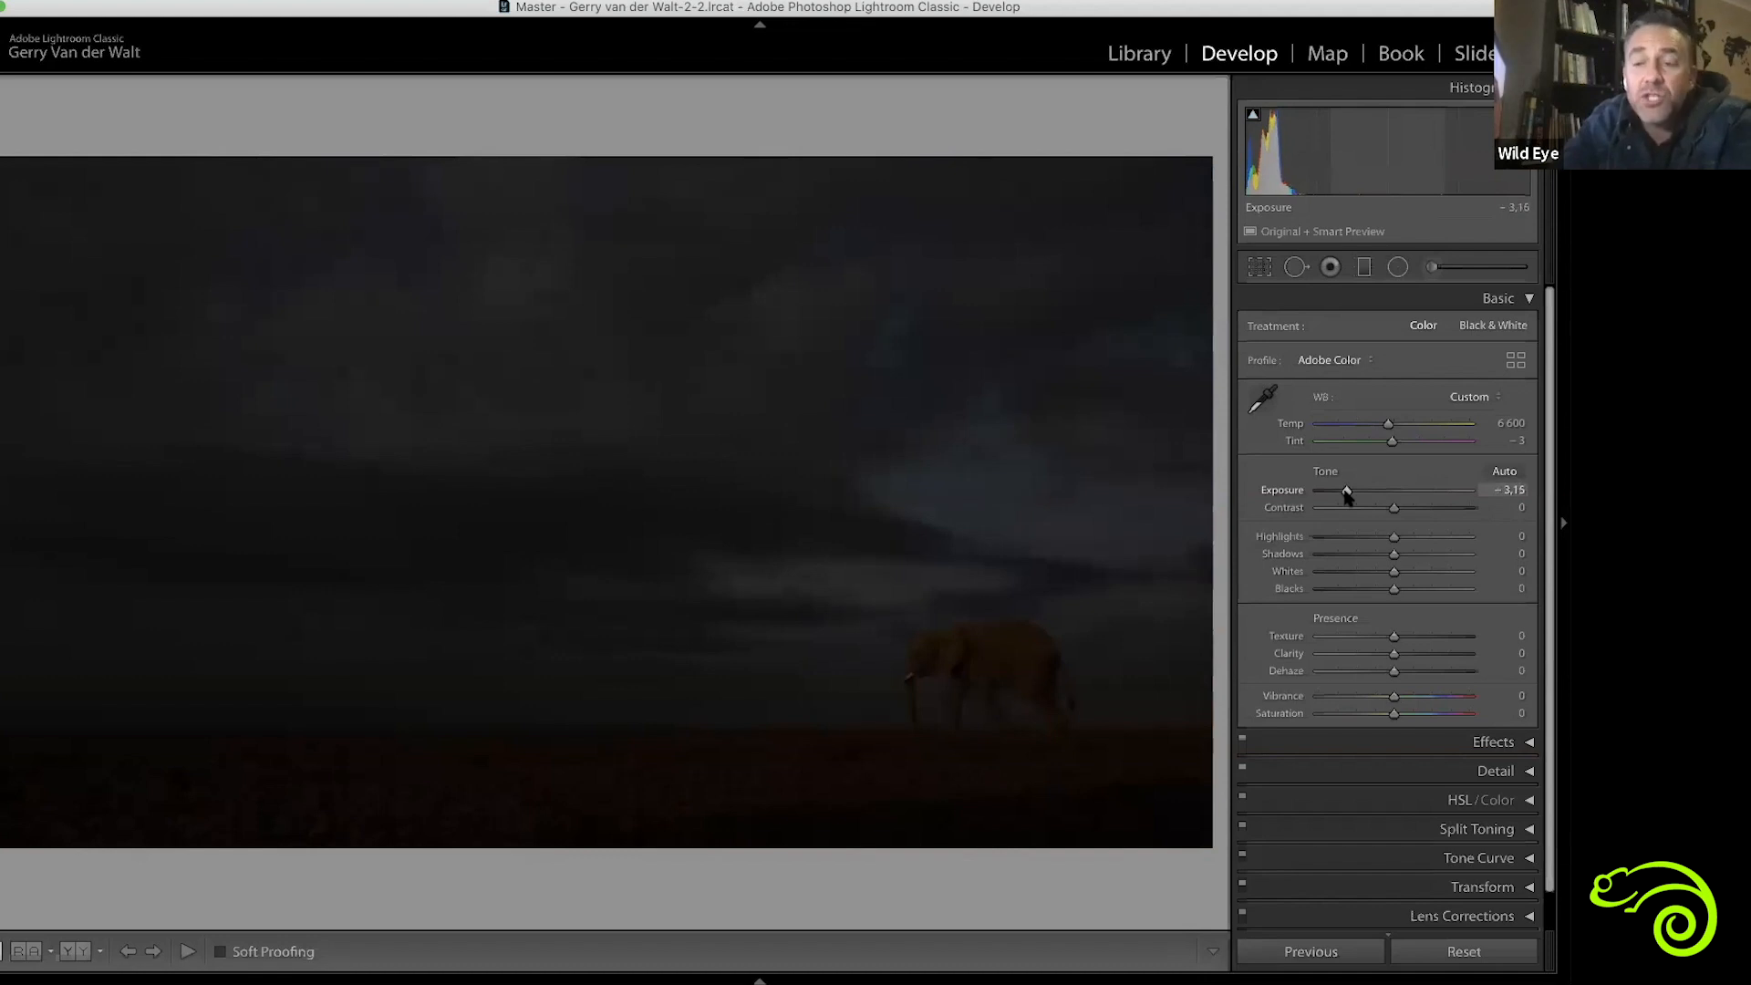
{"action": "double_click", "coordinate": [1347, 494]}
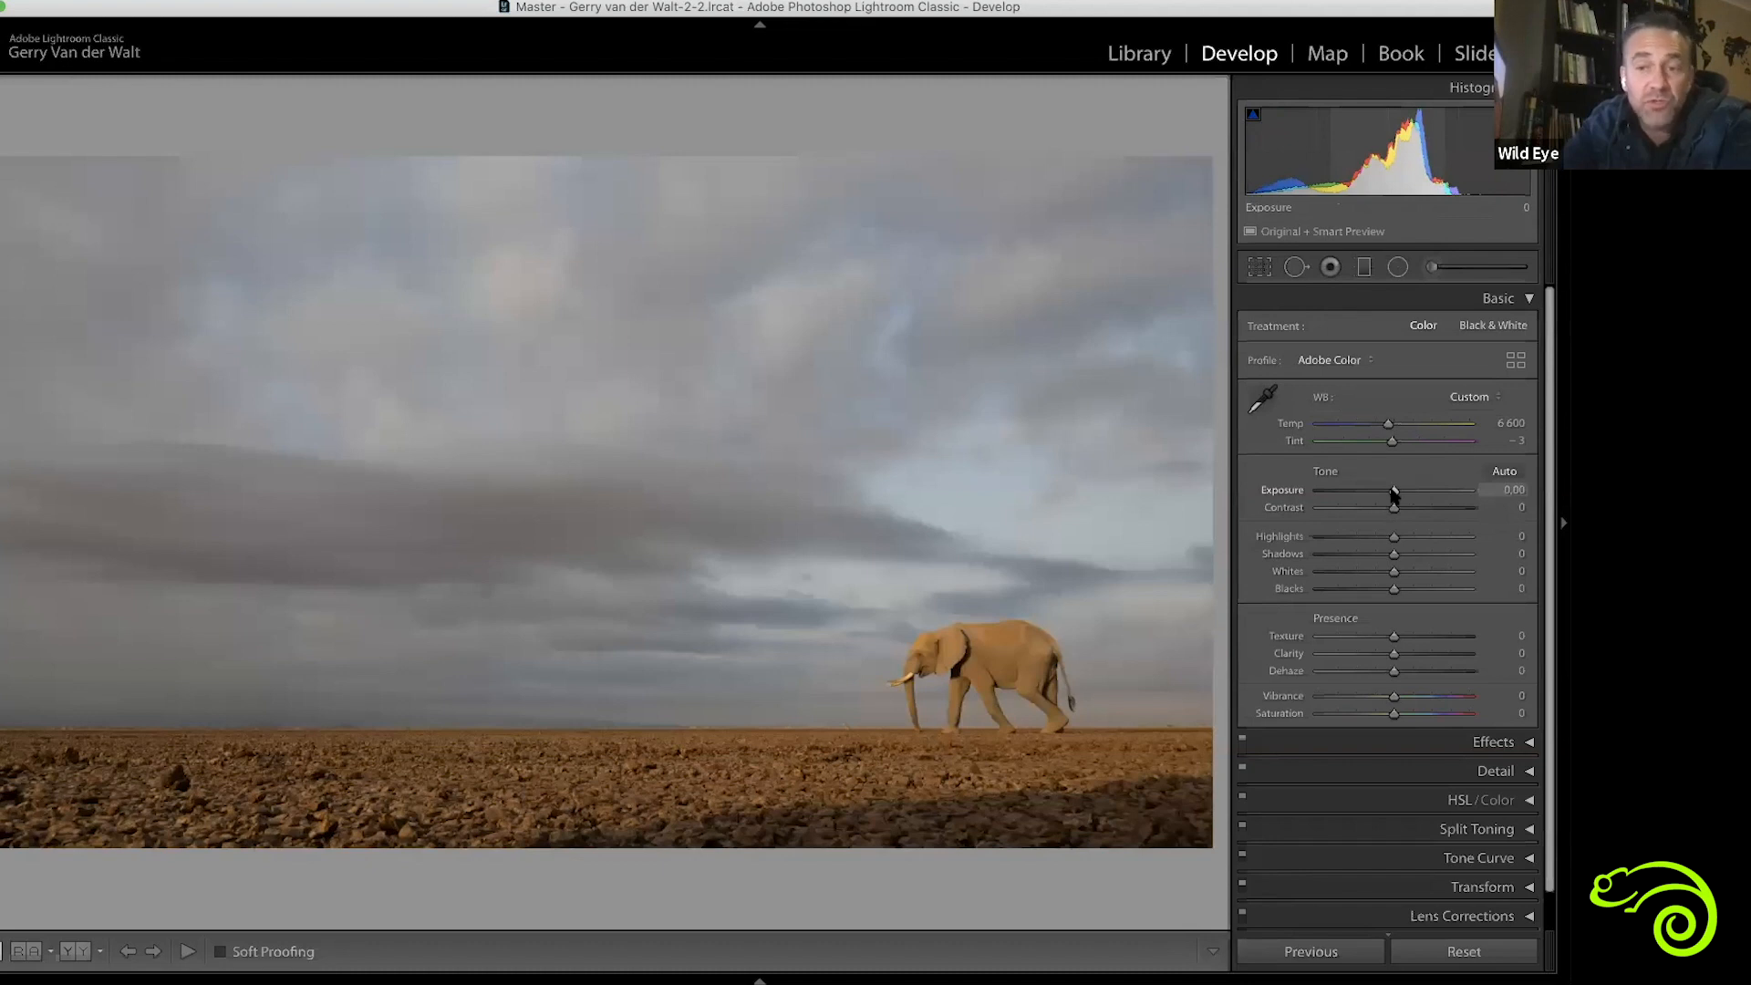
{"action": "left_click_drag", "start_coordinate": [1393, 493], "coordinate": [1429, 493]}
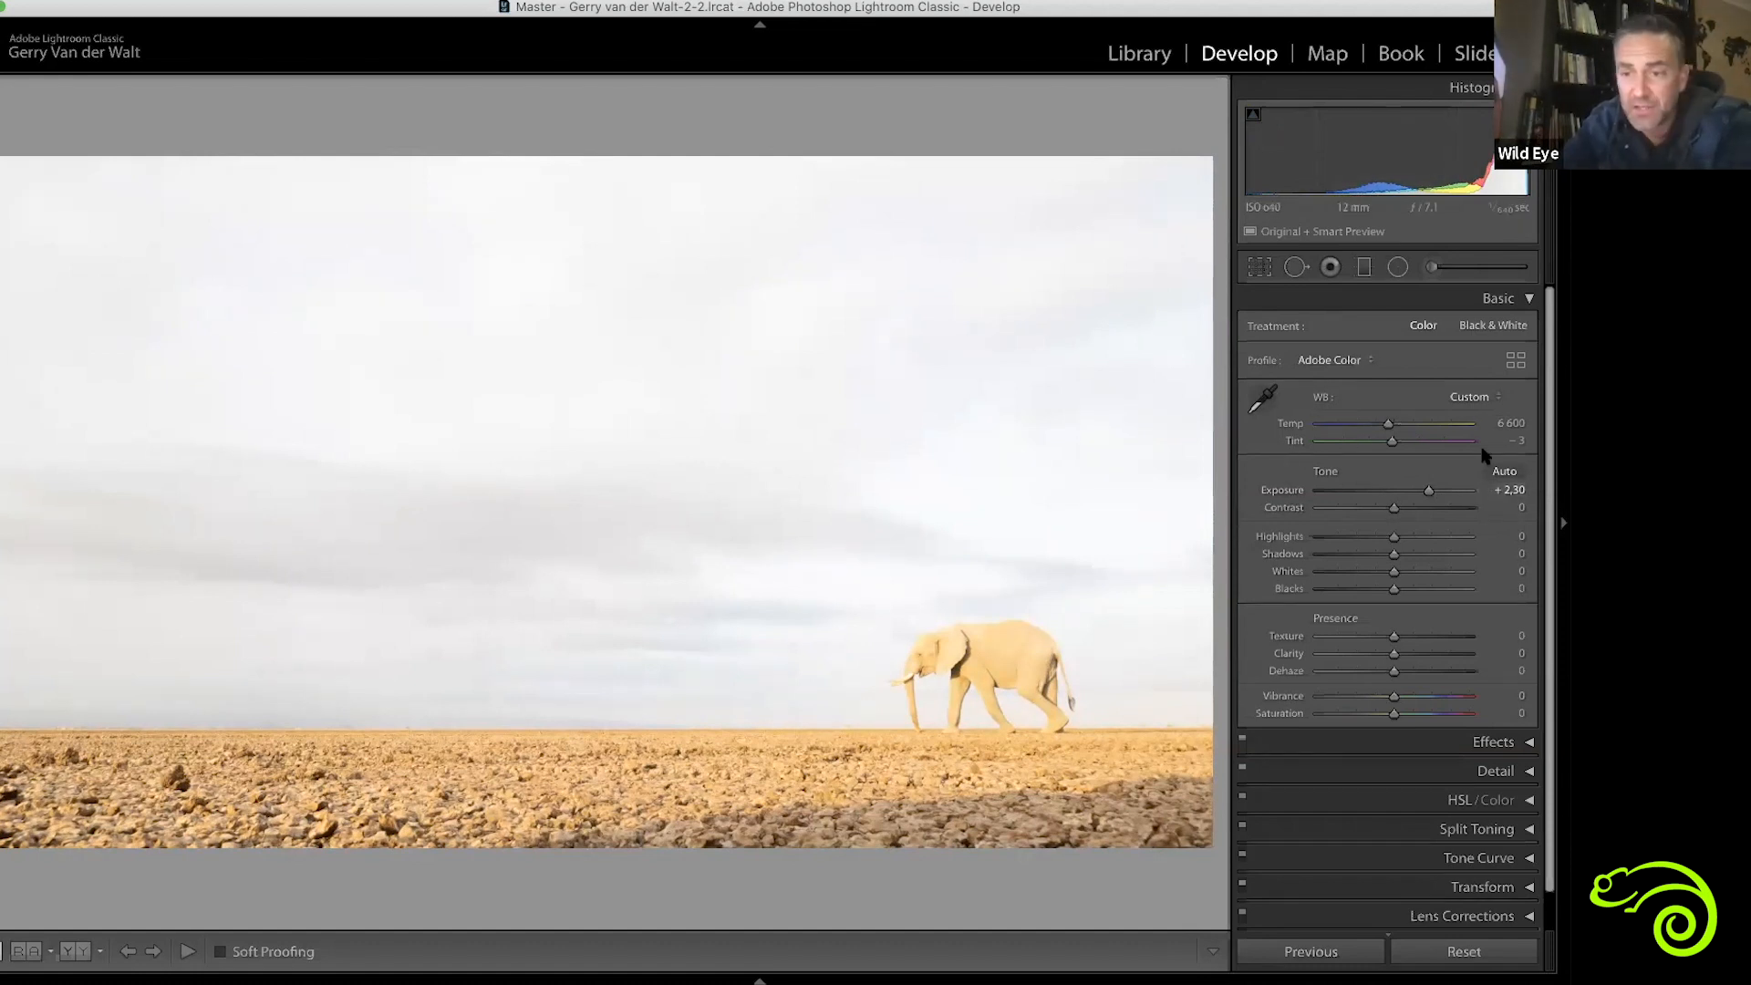
Reset the photo's Exposure, try darker settings of -0.75 and -1.20, and return Exposure to 0.00
{"action": "double_click", "coordinate": [1428, 492]}
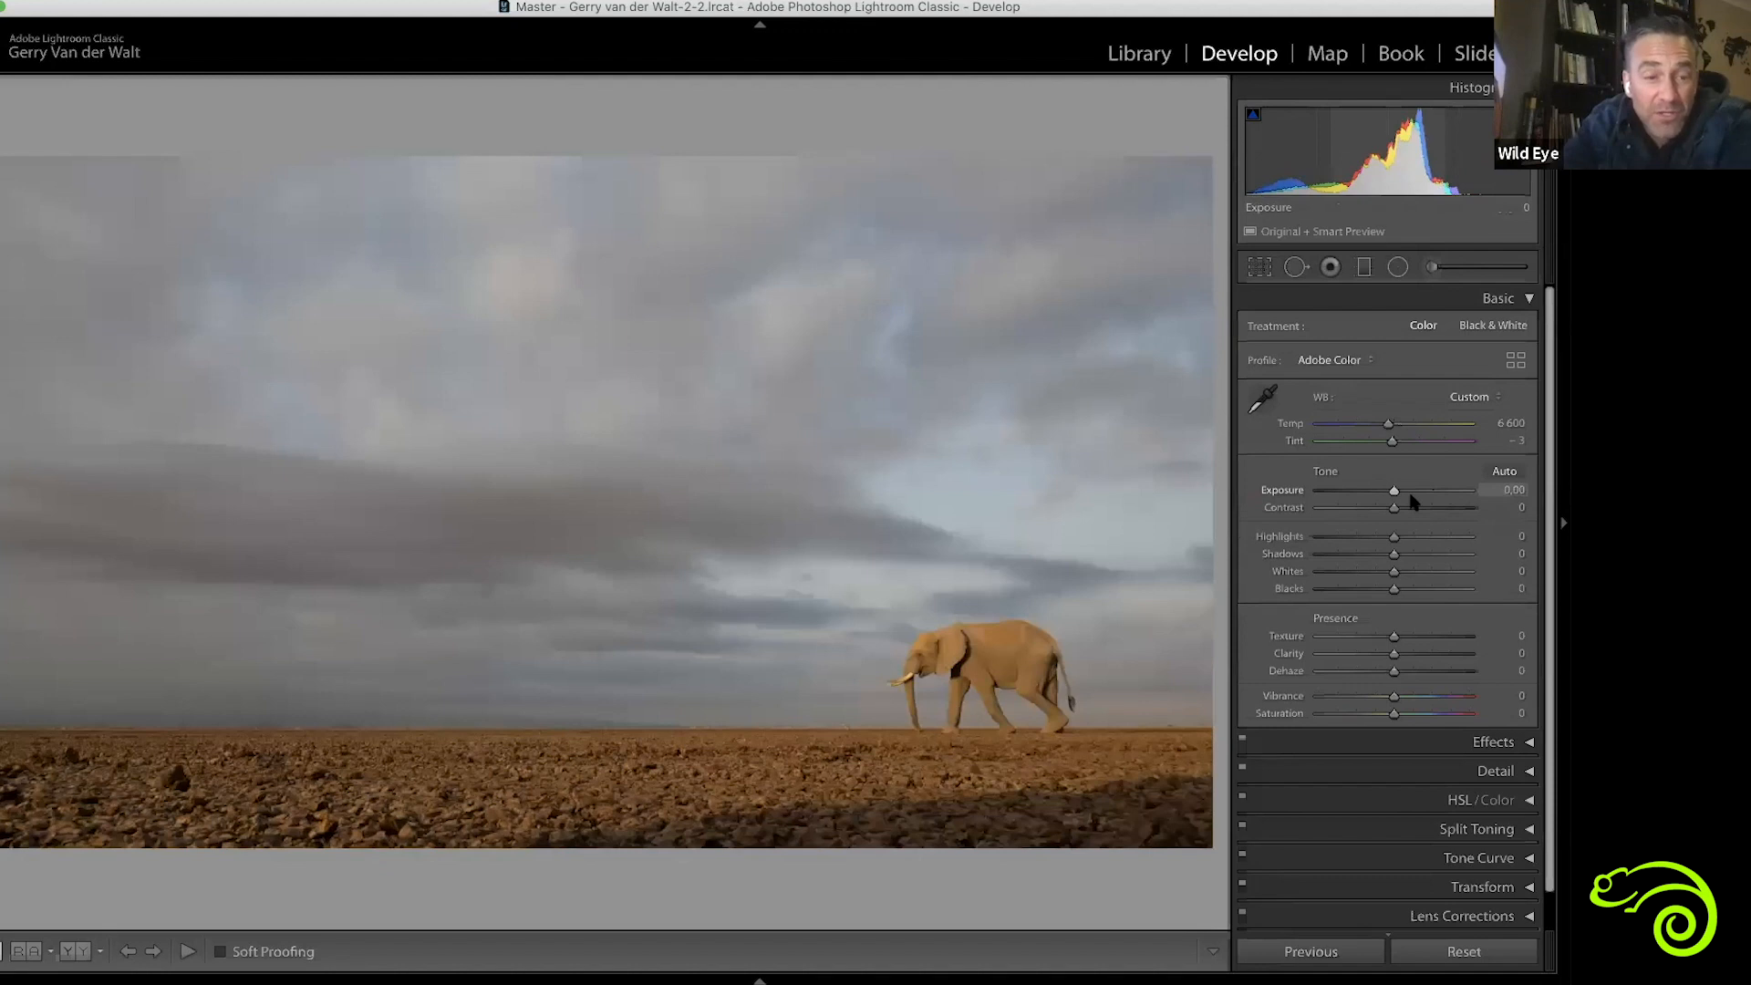
{"action": "left_click_drag", "start_coordinate": [1393, 493], "coordinate": [1382, 492]}
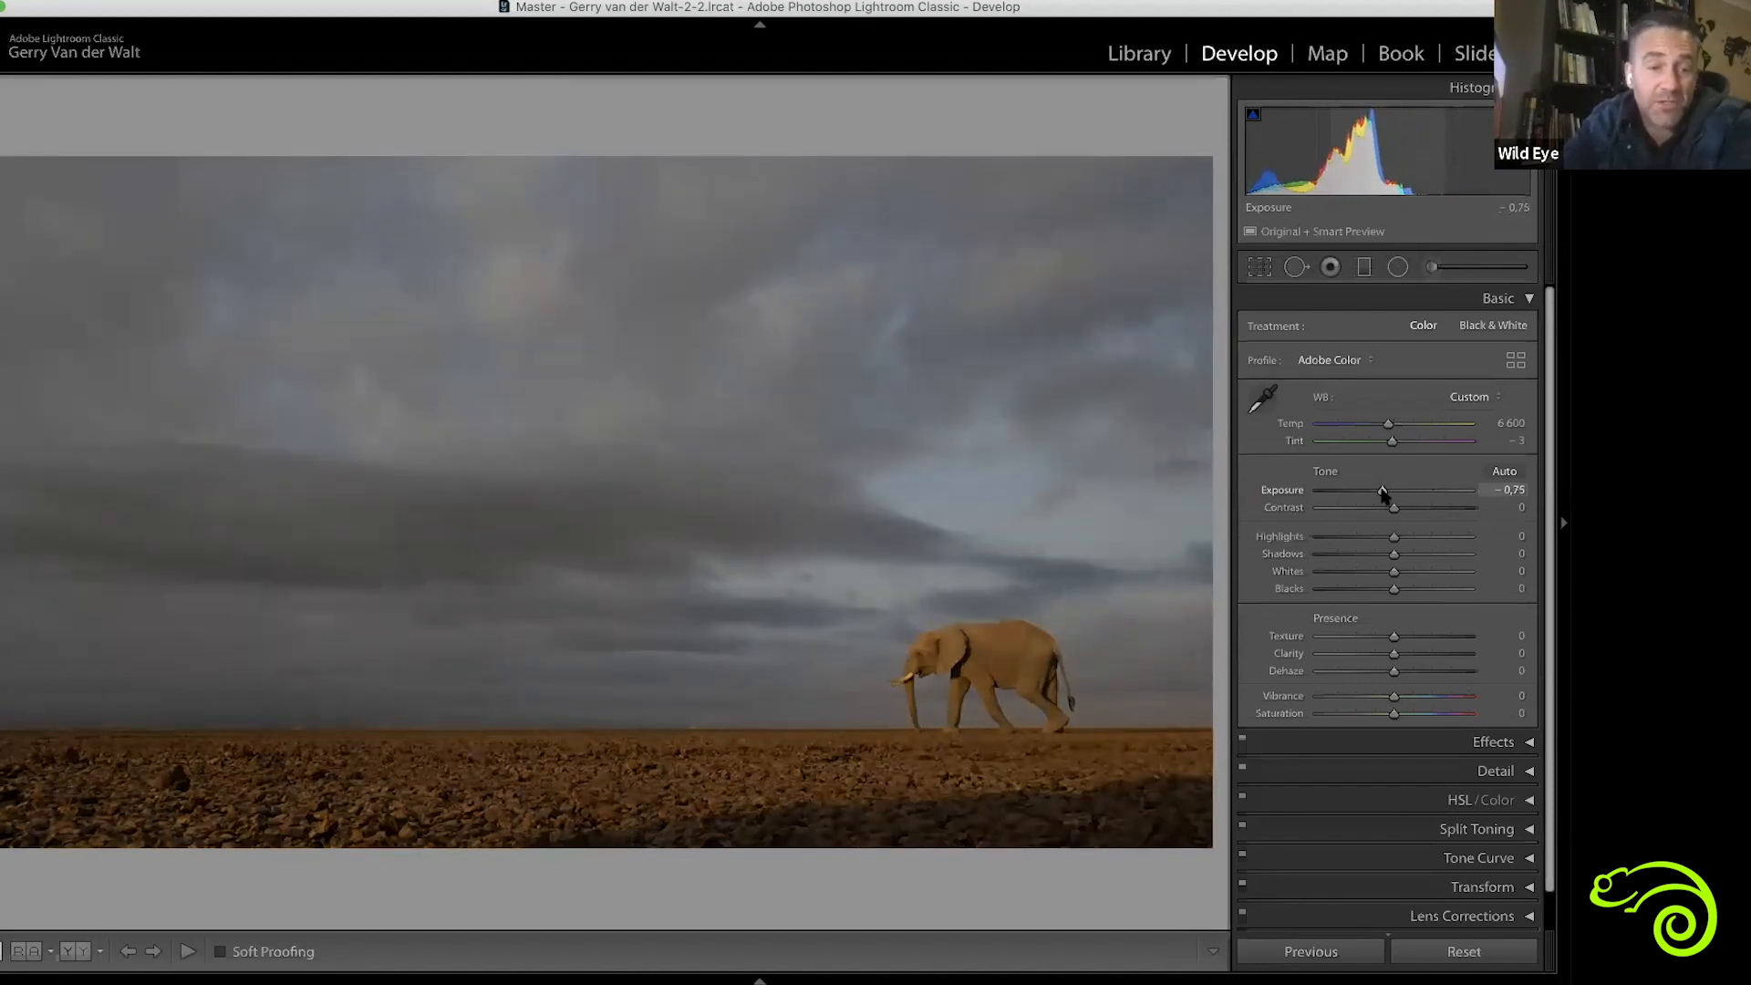
{"action": "double_click", "coordinate": [1382, 492]}
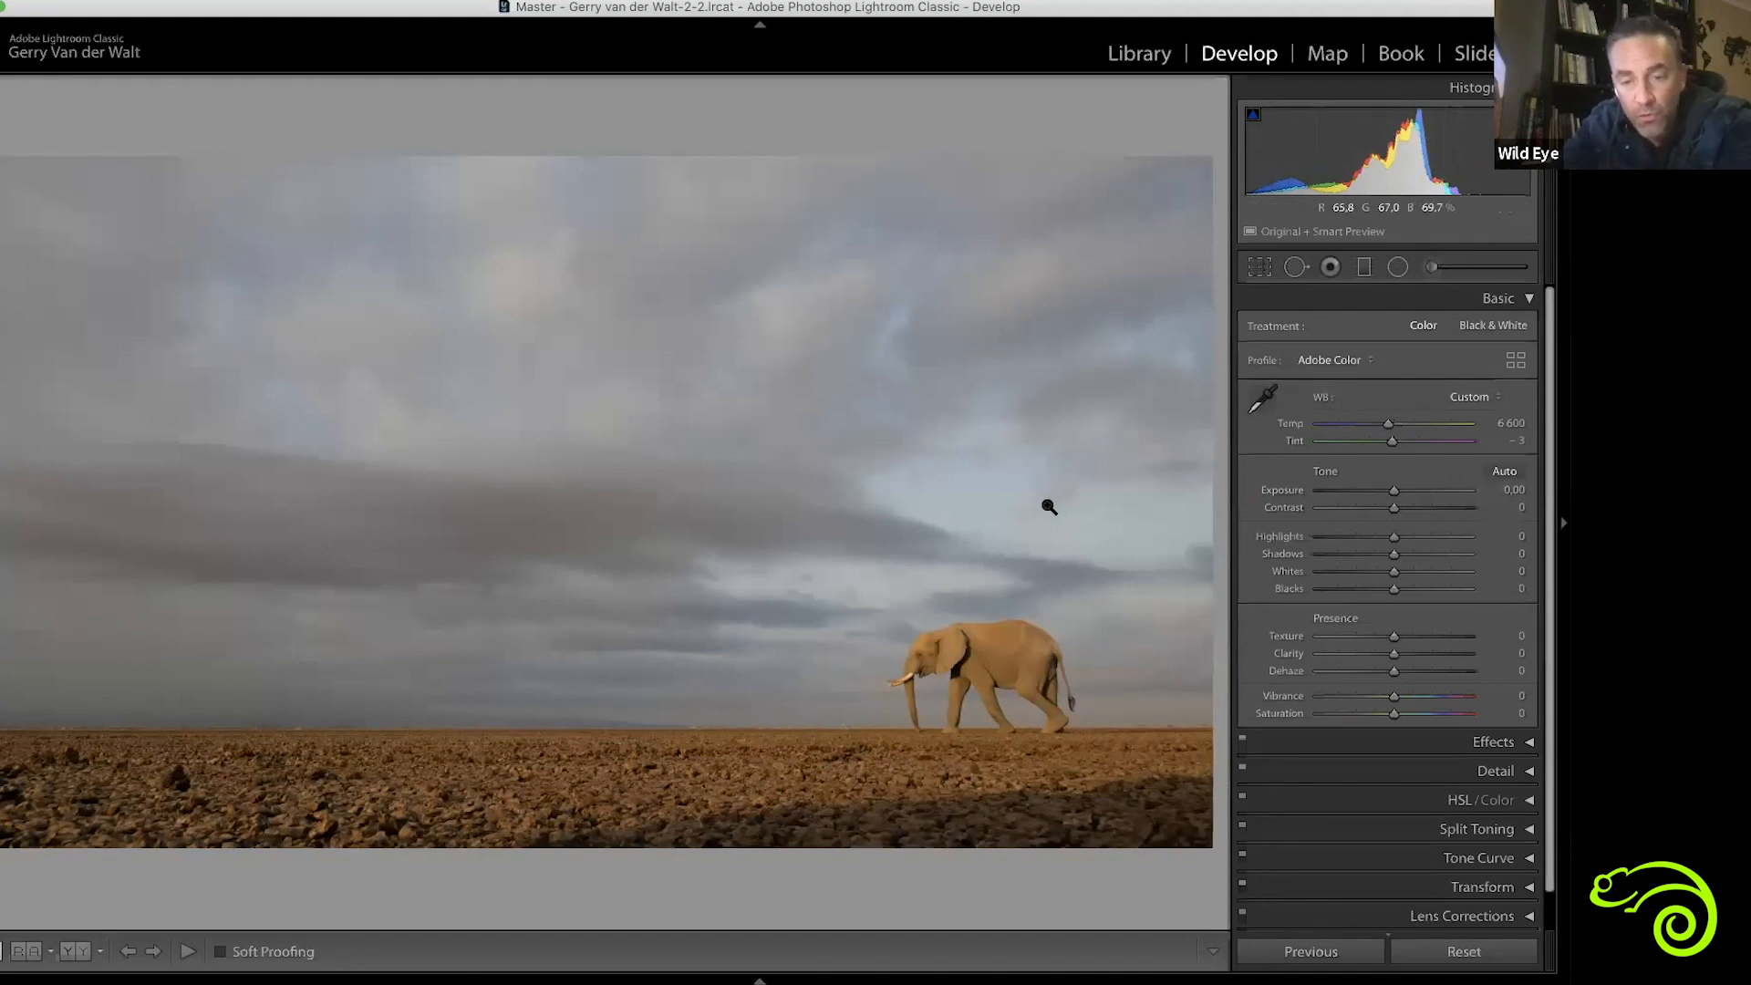
{"action": "left_click", "coordinate": [1512, 492]}
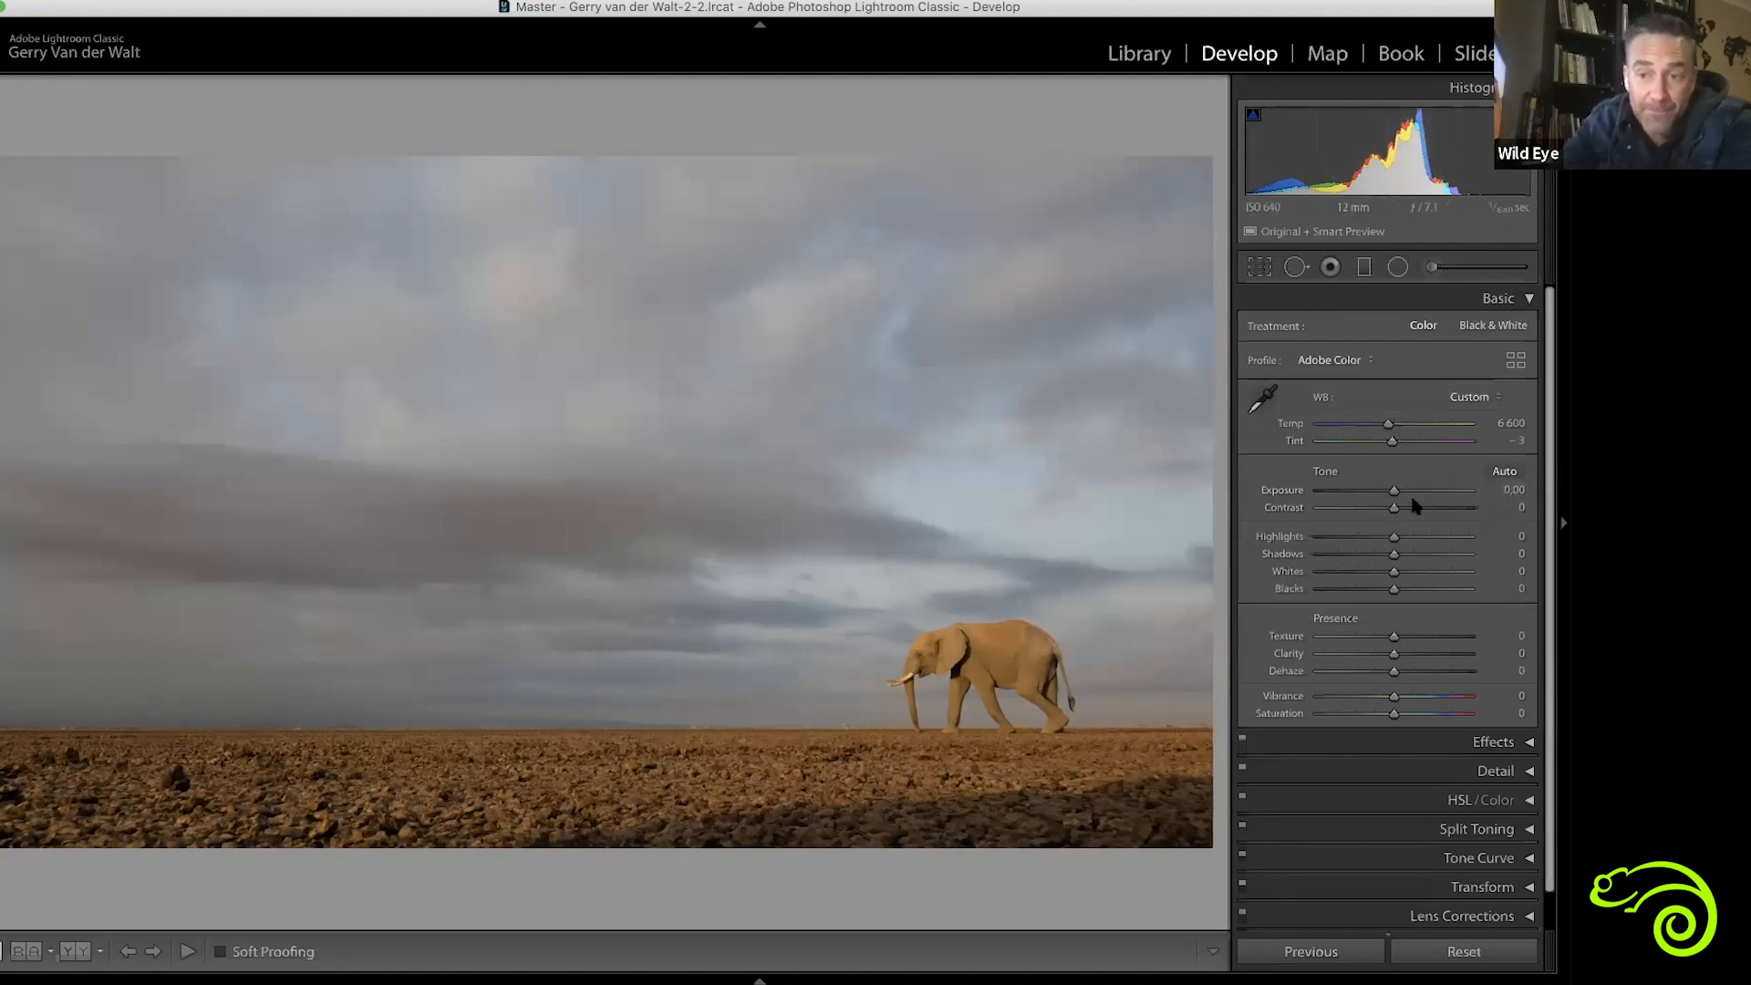
{"action": "left_click_drag", "start_coordinate": [1340, 493], "coordinate": [1379, 494]}
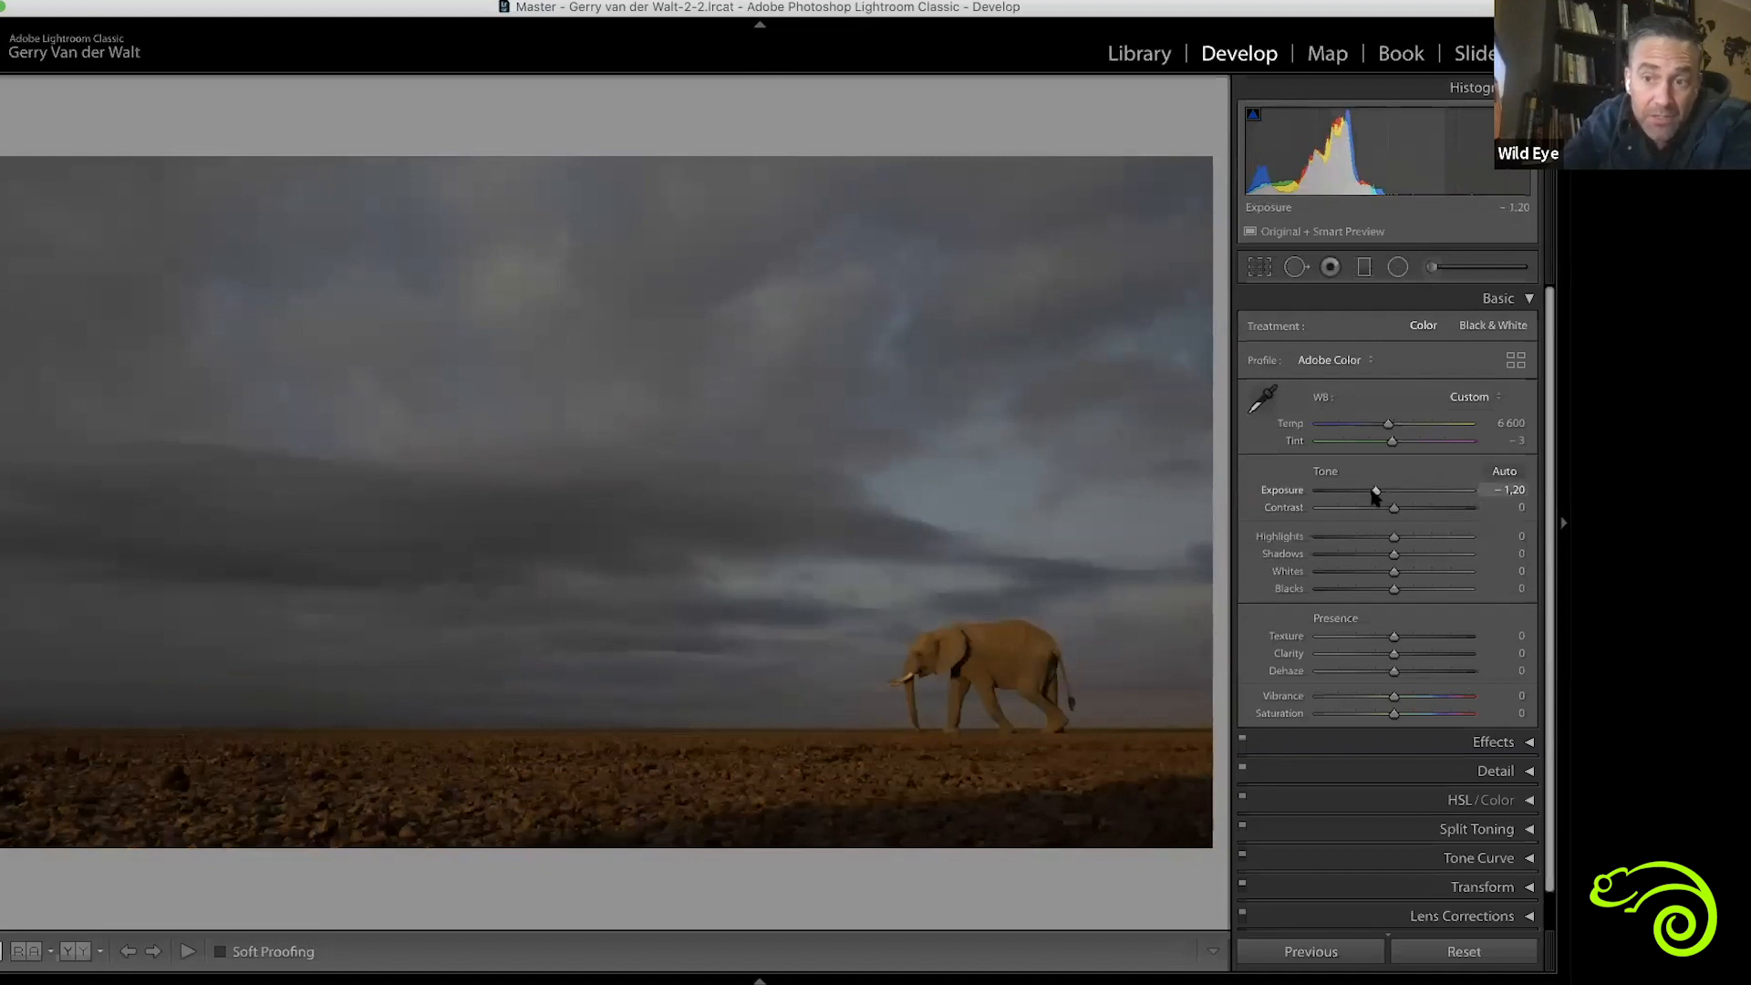
{"action": "left_click_drag", "start_coordinate": [1375, 492], "coordinate": [1394, 492]}
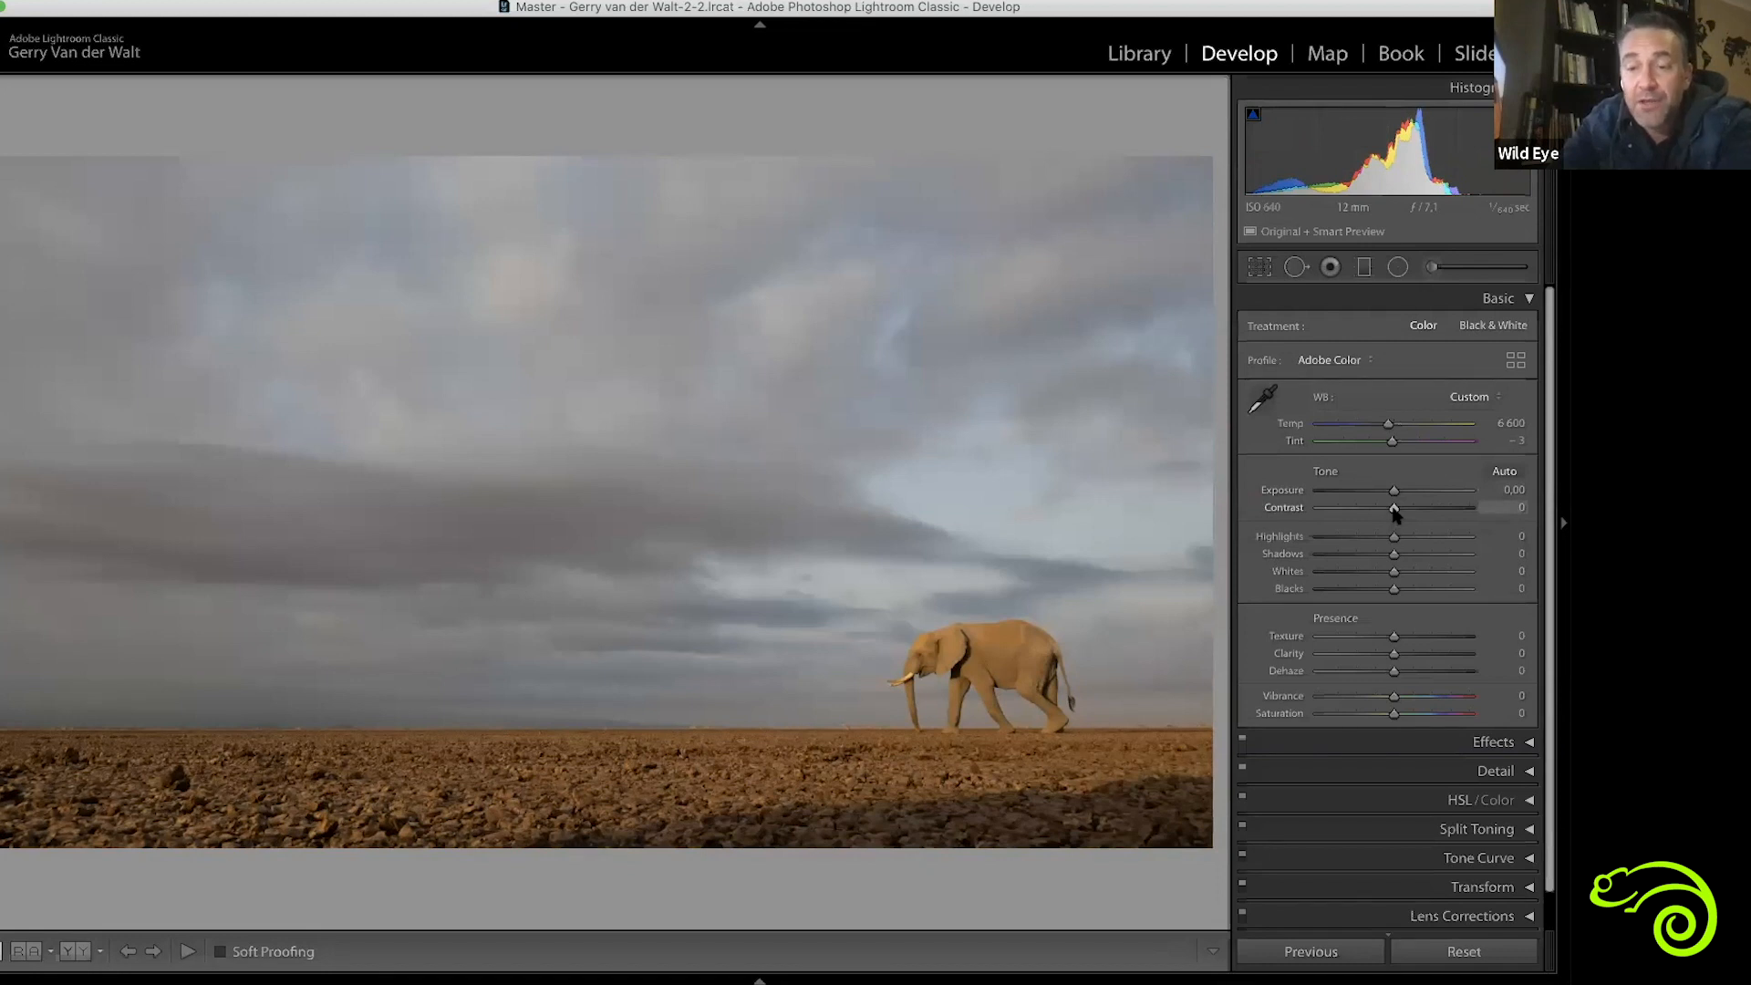
Try stronger Contrast on the photo, including +83 and +40, then return Contrast to 0
{"action": "left_click_drag", "start_coordinate": [1394, 511], "coordinate": [1456, 507]}
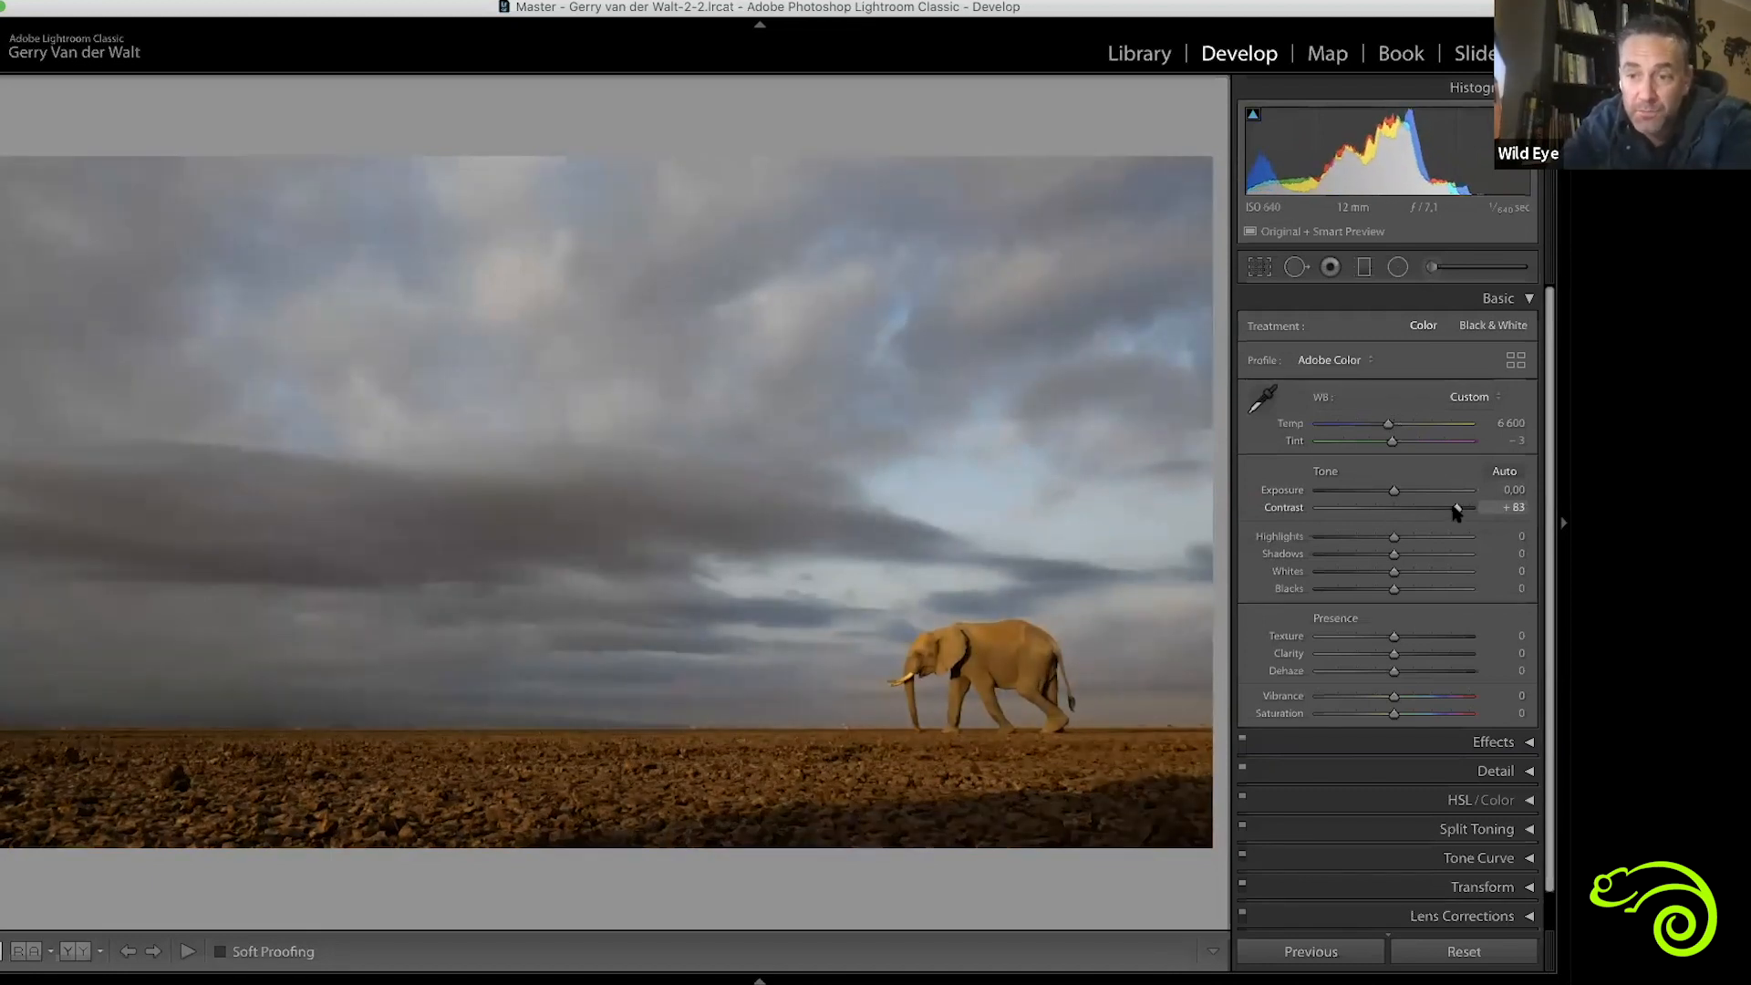
{"action": "mouse_move", "coordinate": [1456, 508]}
{"action": "left_mouse_down"}
{"action": "mouse_move", "coordinate": [1304, 510]}
{"action": "mouse_move", "coordinate": [1428, 513]}
{"action": "left_mouse_up"}
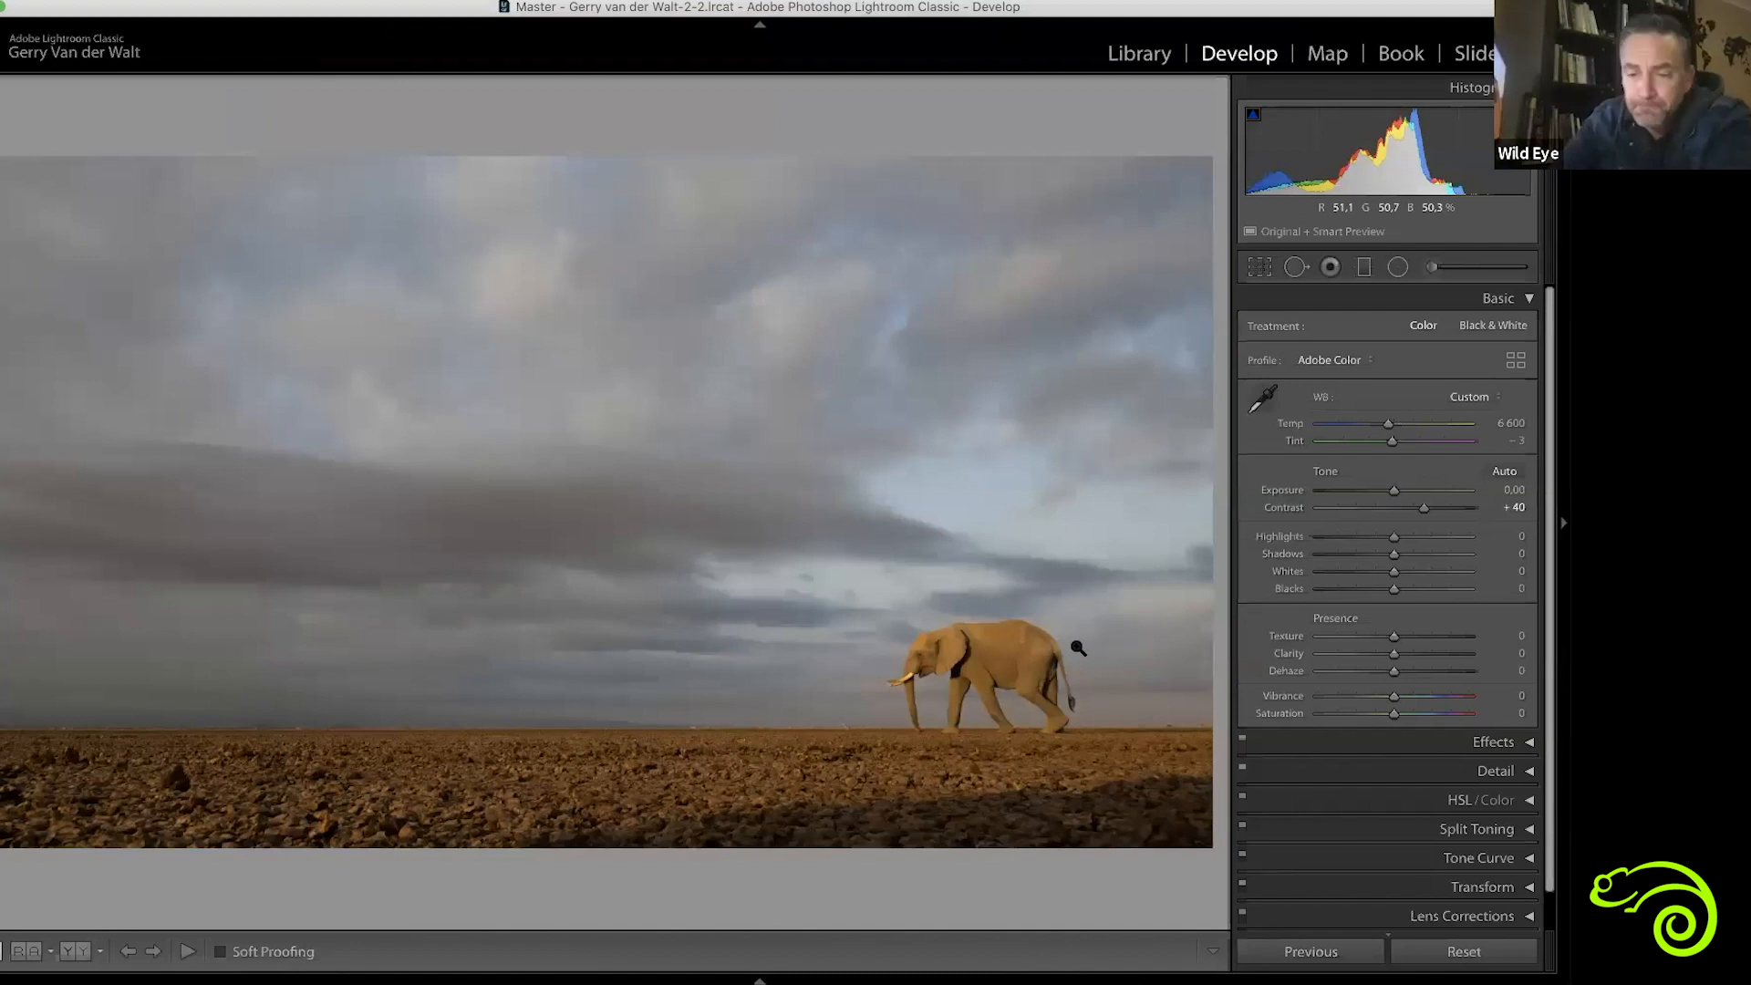
{"action": "left_click_drag", "start_coordinate": [1425, 514], "coordinate": [1491, 507]}
{"action": "left_click_drag", "start_coordinate": [1263, 504], "coordinate": [1394, 513]}
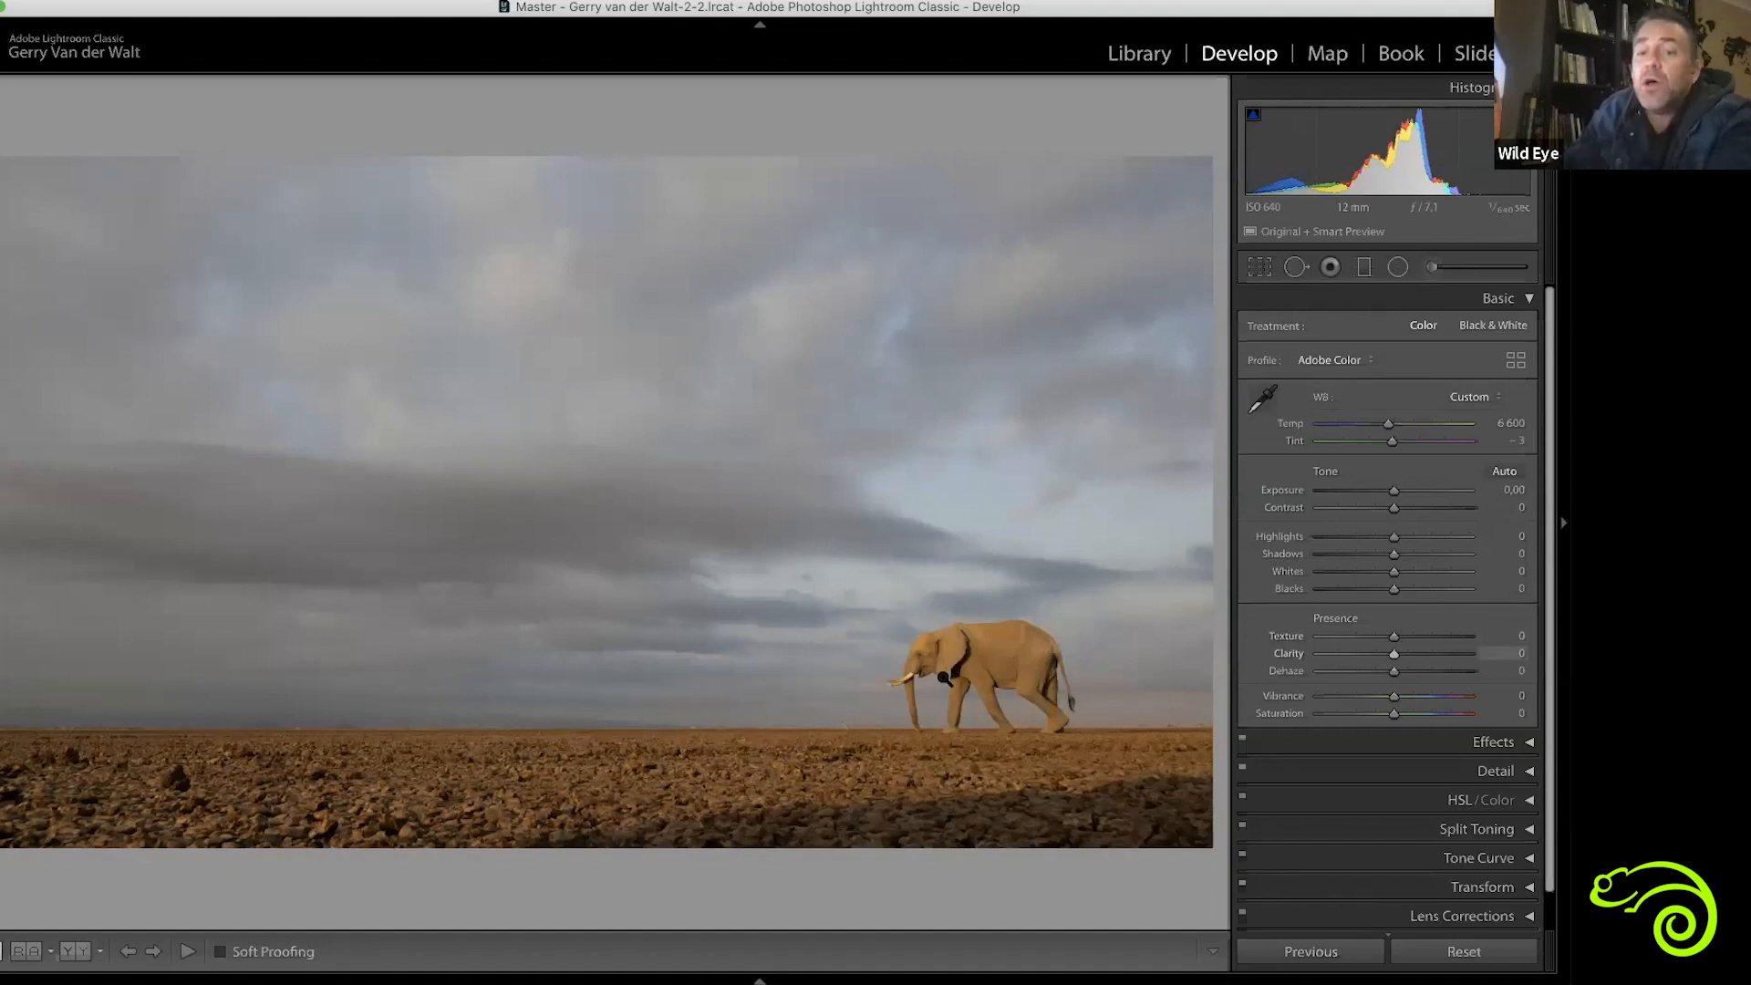
Try the photo's Texture at +94 and +20 on a close-up of the elephant and rocky ground, then return it to 0
{"action": "left_click", "coordinate": [925, 715]}
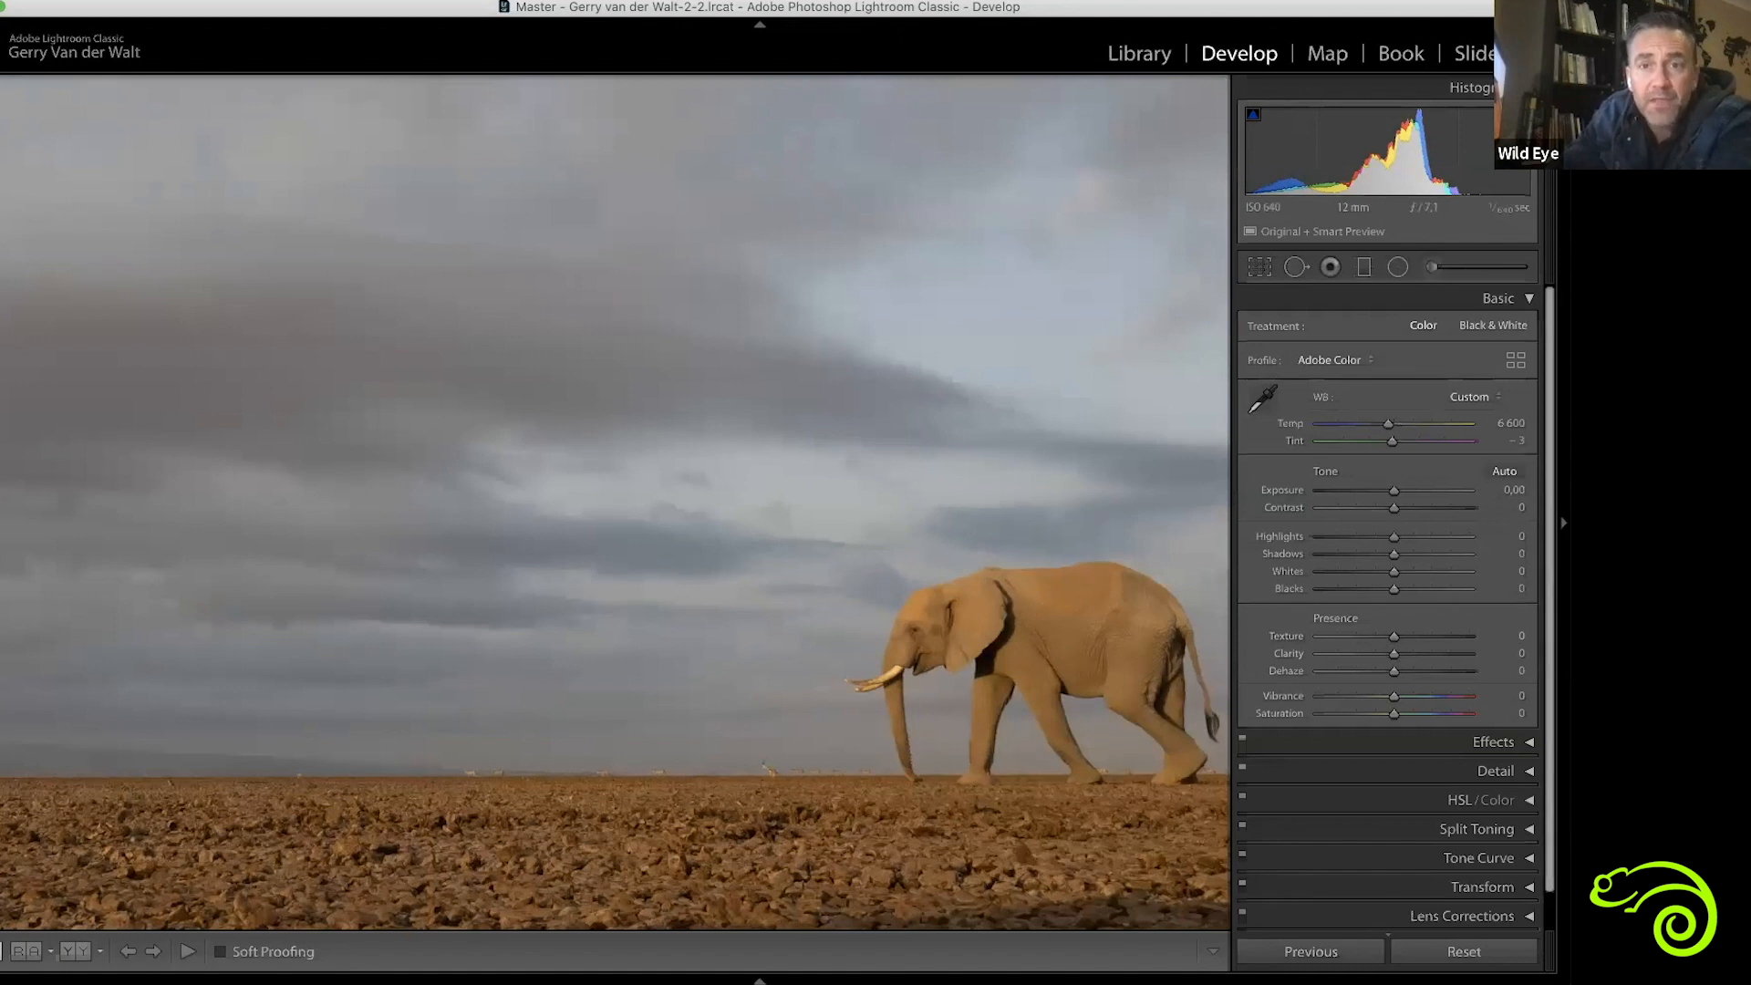
{"action": "left_click", "coordinate": [838, 420]}
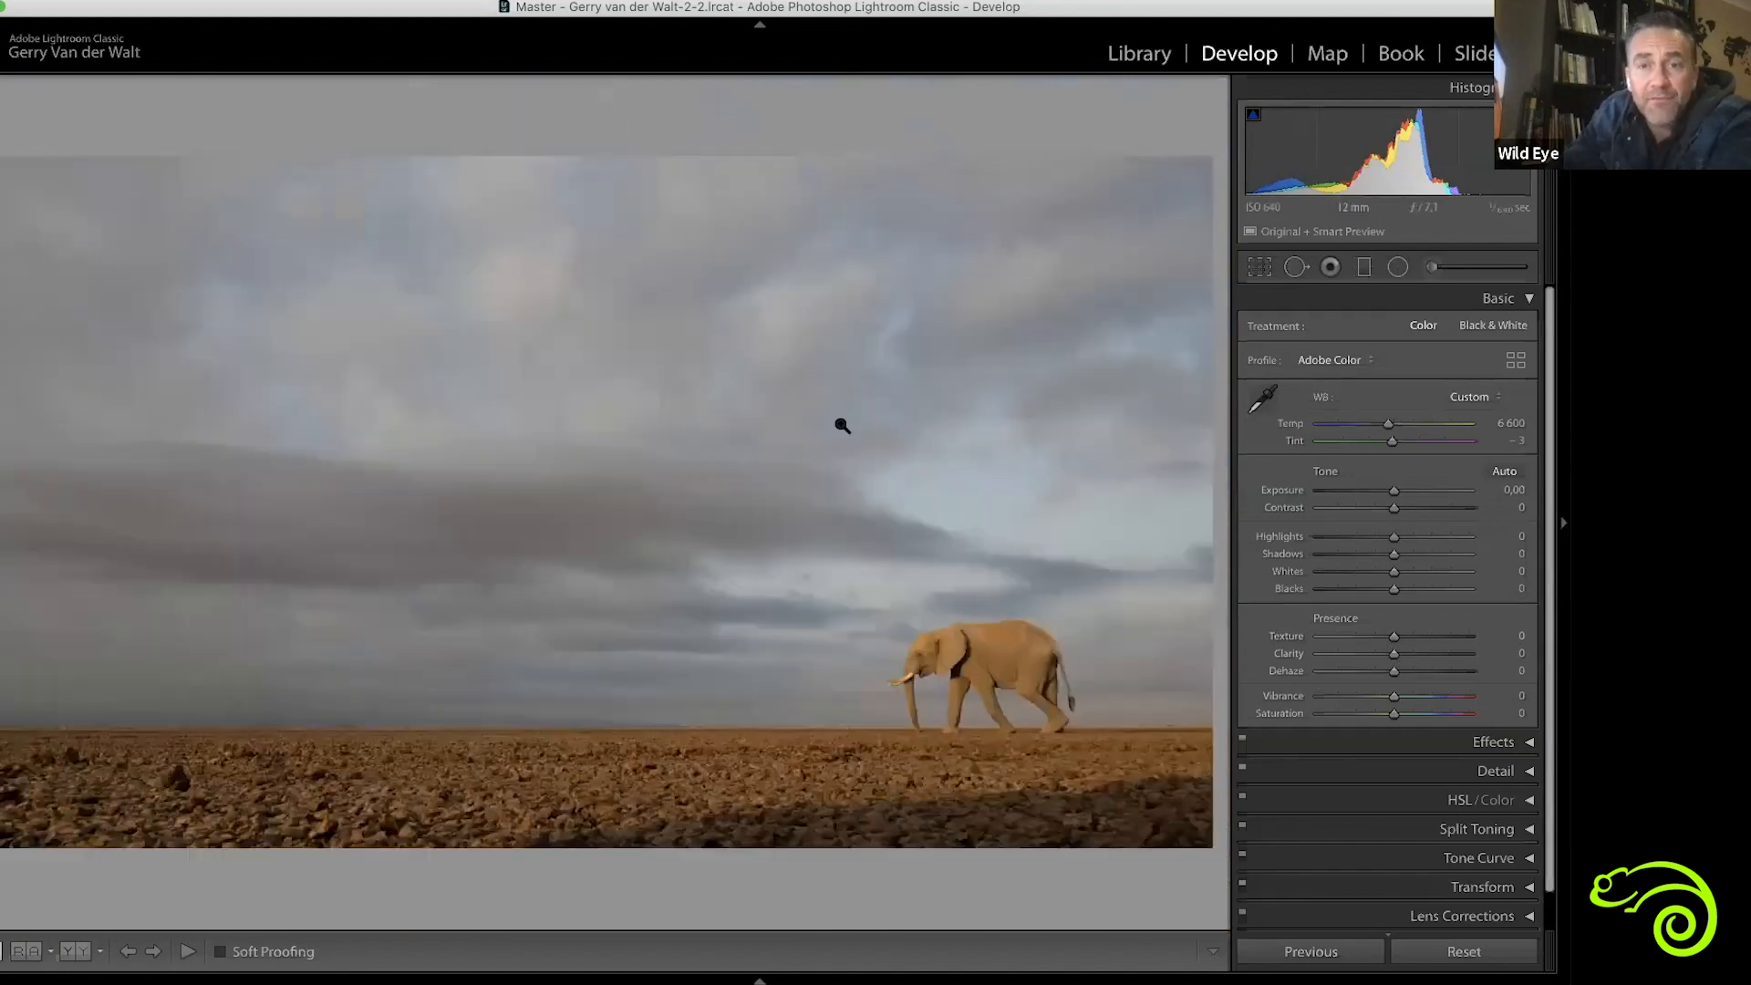
{"action": "left_click", "coordinate": [889, 326]}
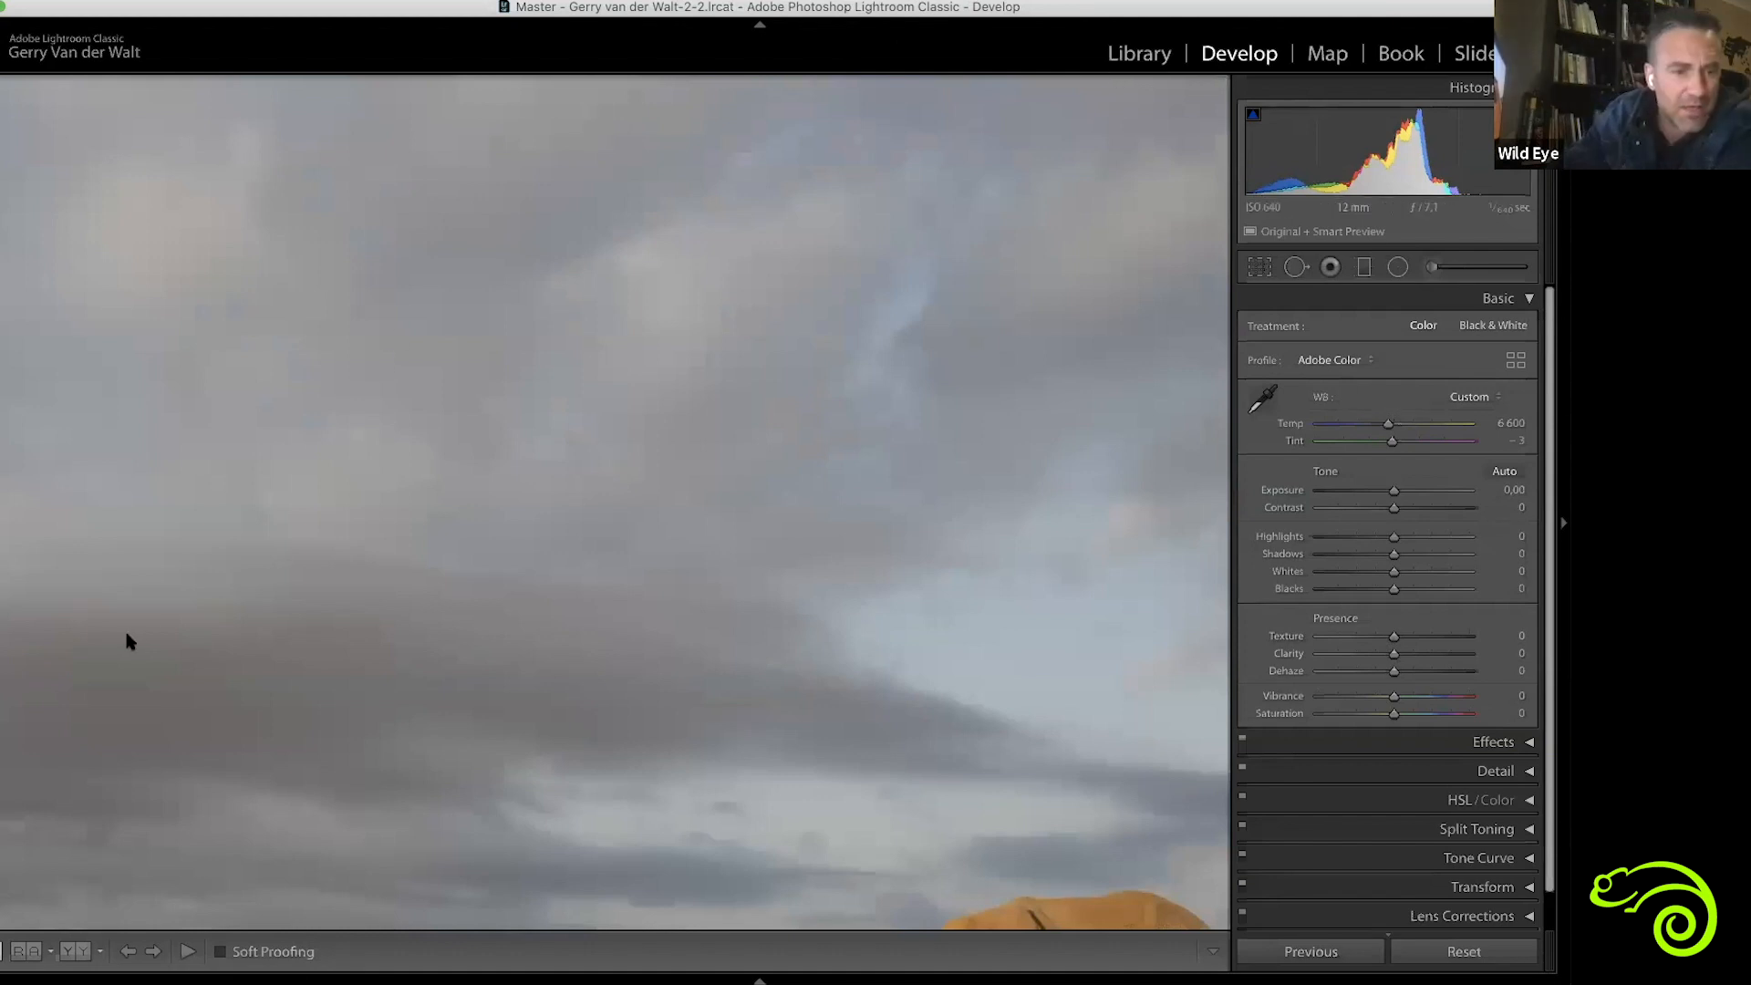
{"action": "scroll", "coordinate": [357, 686], "scroll_direction": "down", "scroll_amount": 9}
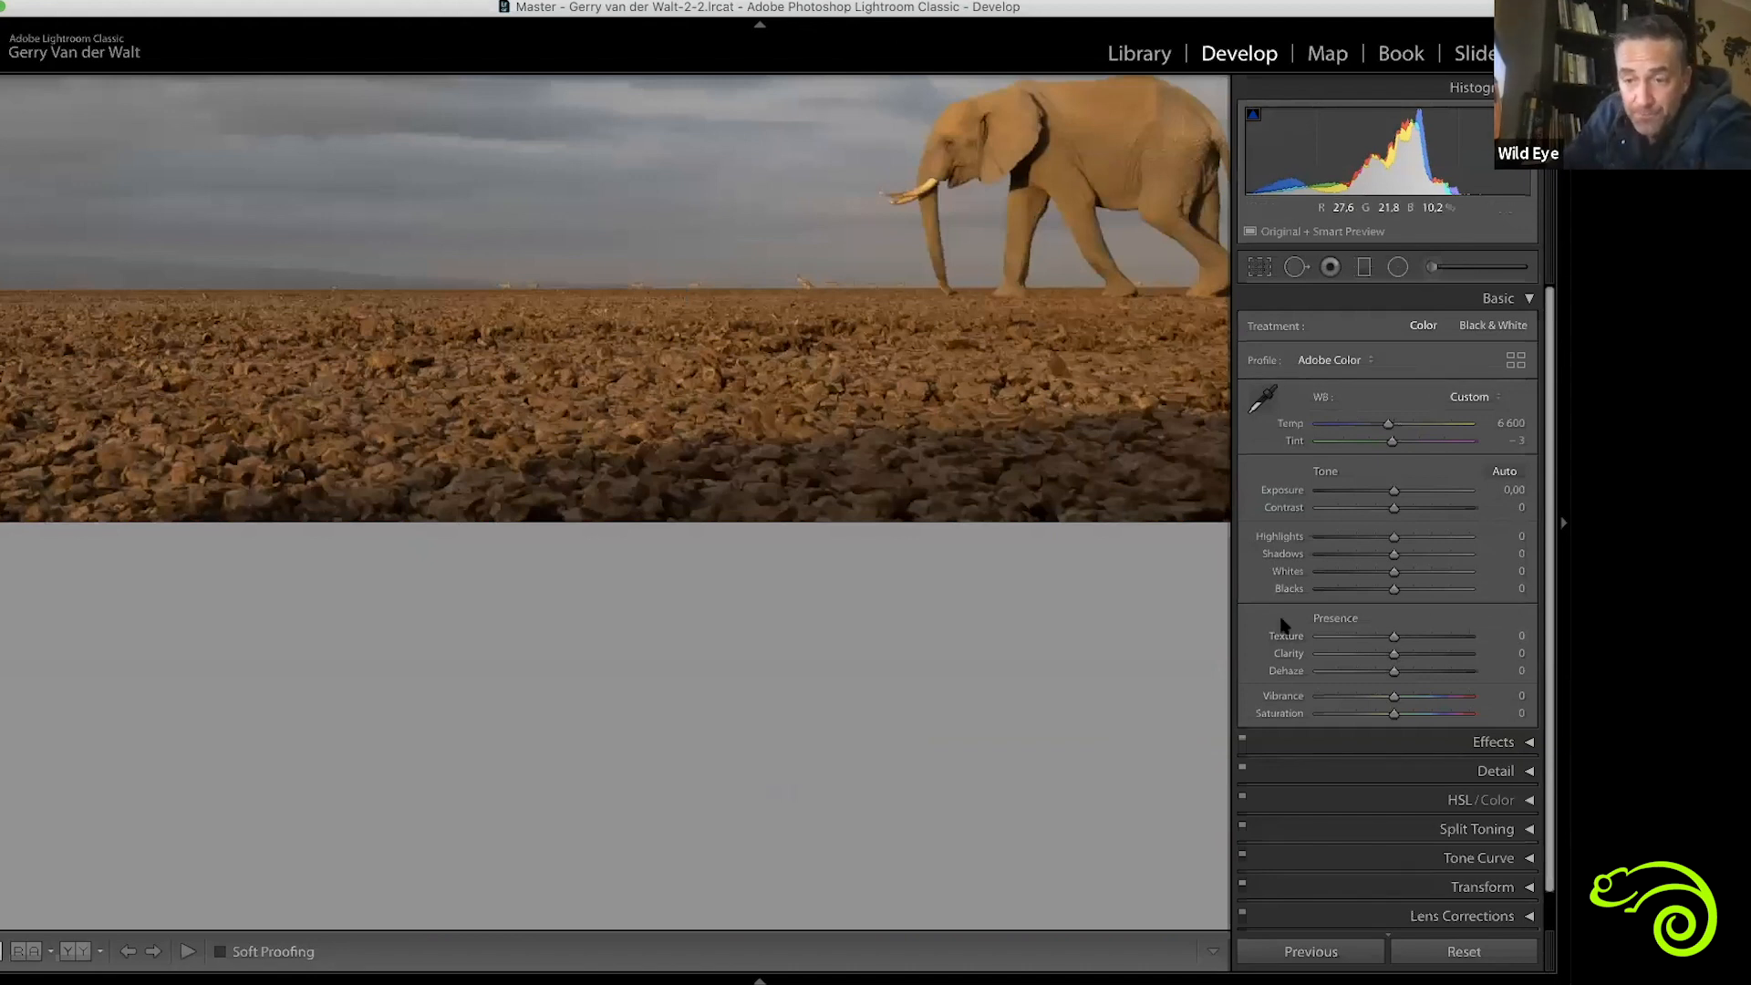
{"action": "scroll", "coordinate": [1108, 480], "scroll_direction": "up", "scroll_amount": 4}
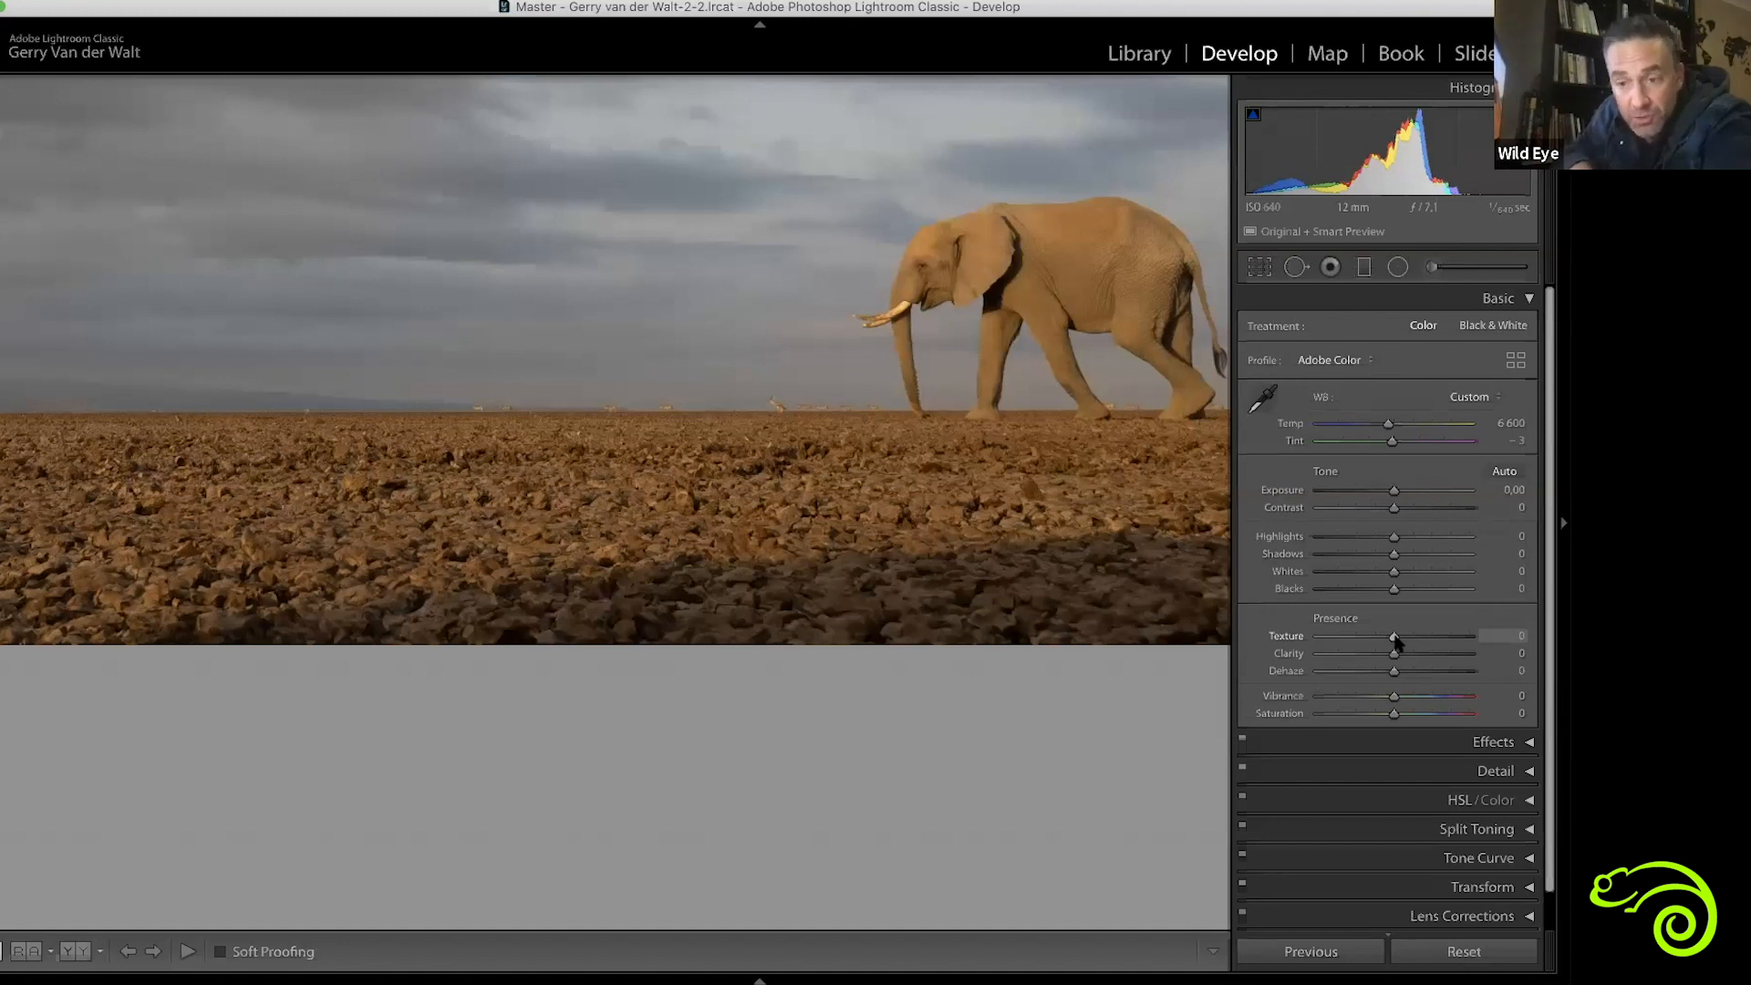
{"action": "left_click_drag", "start_coordinate": [892, 392], "coordinate": [864, 490]}
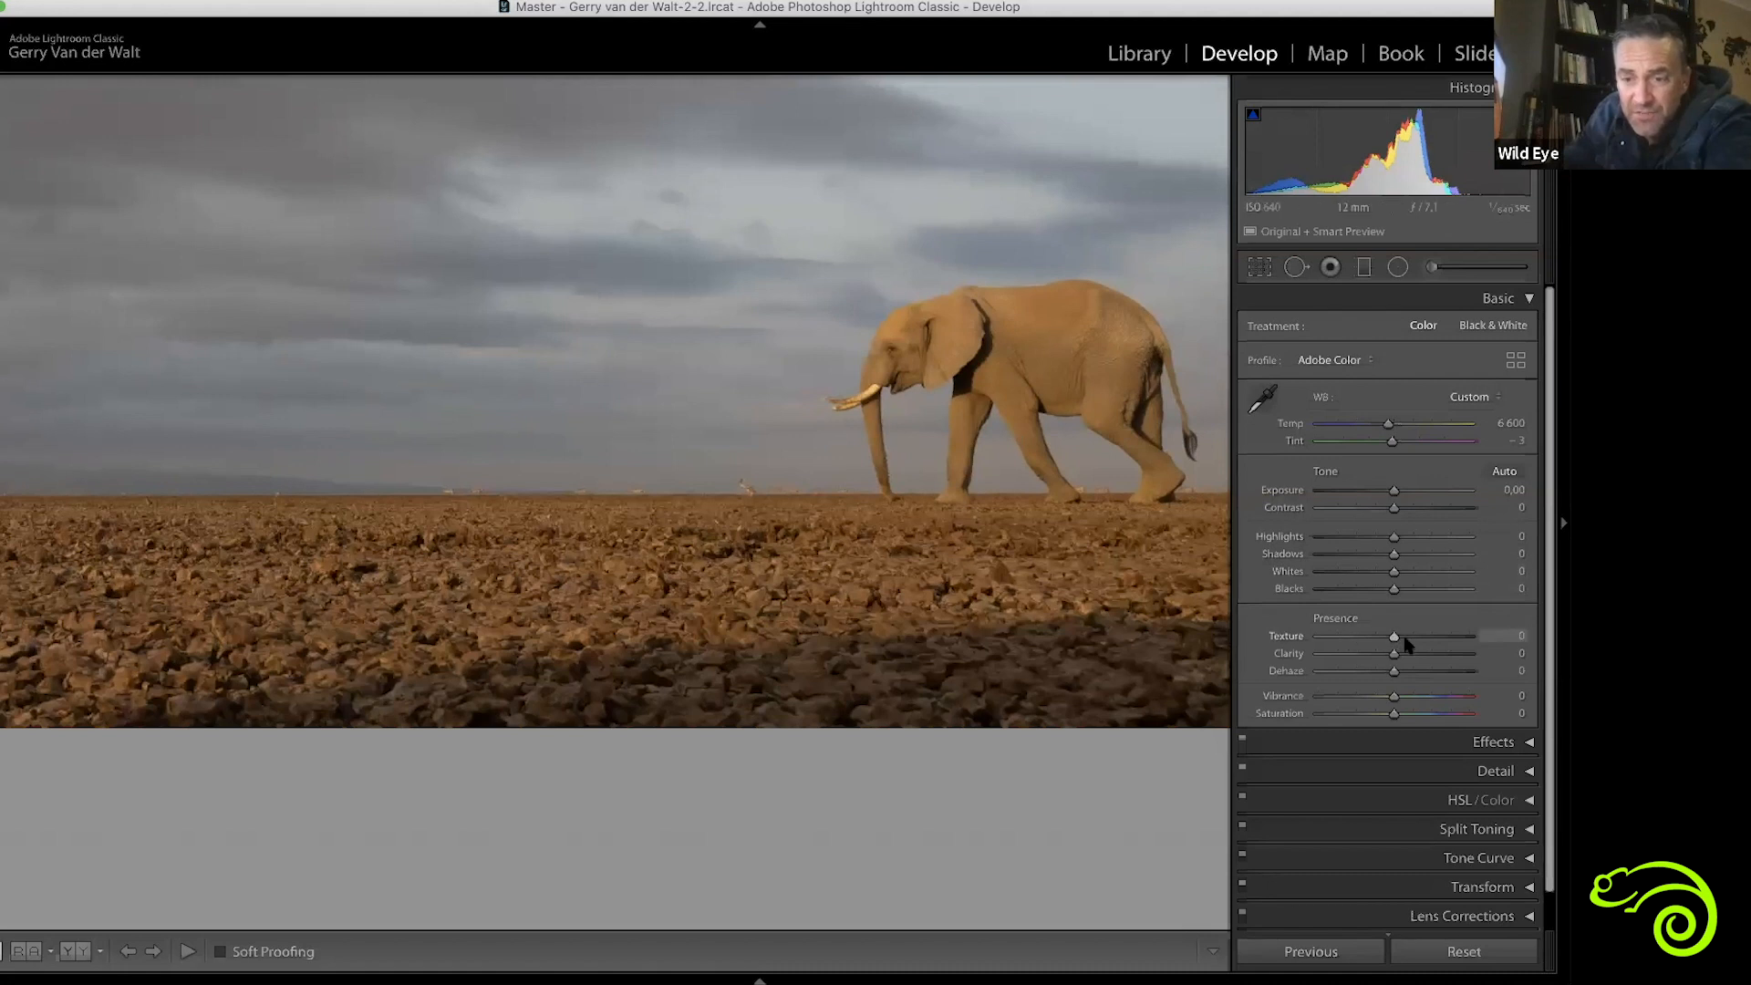
{"action": "left_click", "coordinate": [1467, 636]}
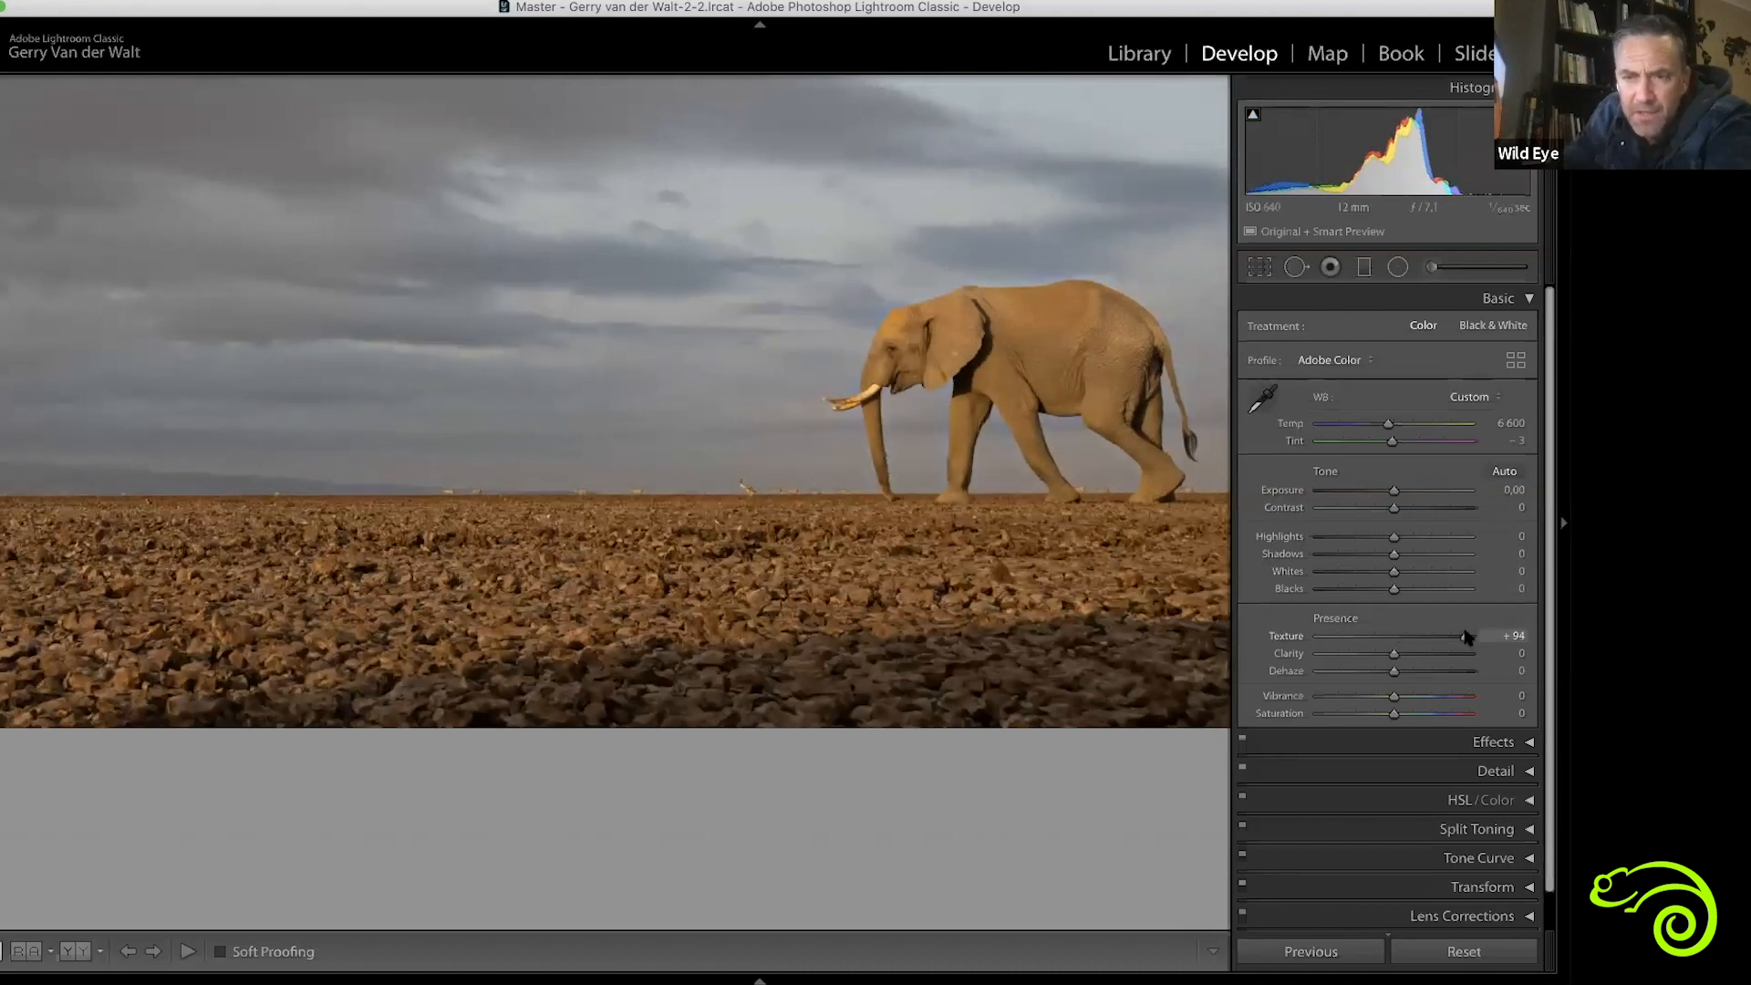
{"action": "left_click", "coordinate": [1429, 638]}
{"action": "mouse_move", "coordinate": [1554, 629]}
{"action": "left_mouse_down"}
{"action": "mouse_move", "coordinate": [1418, 628]}
{"action": "mouse_move", "coordinate": [1553, 629]}
{"action": "mouse_move", "coordinate": [1433, 629]}
{"action": "mouse_move", "coordinate": [1538, 629]}
{"action": "left_mouse_up"}
{"action": "left_click_drag", "start_coordinate": [1414, 637], "coordinate": [1410, 648]}
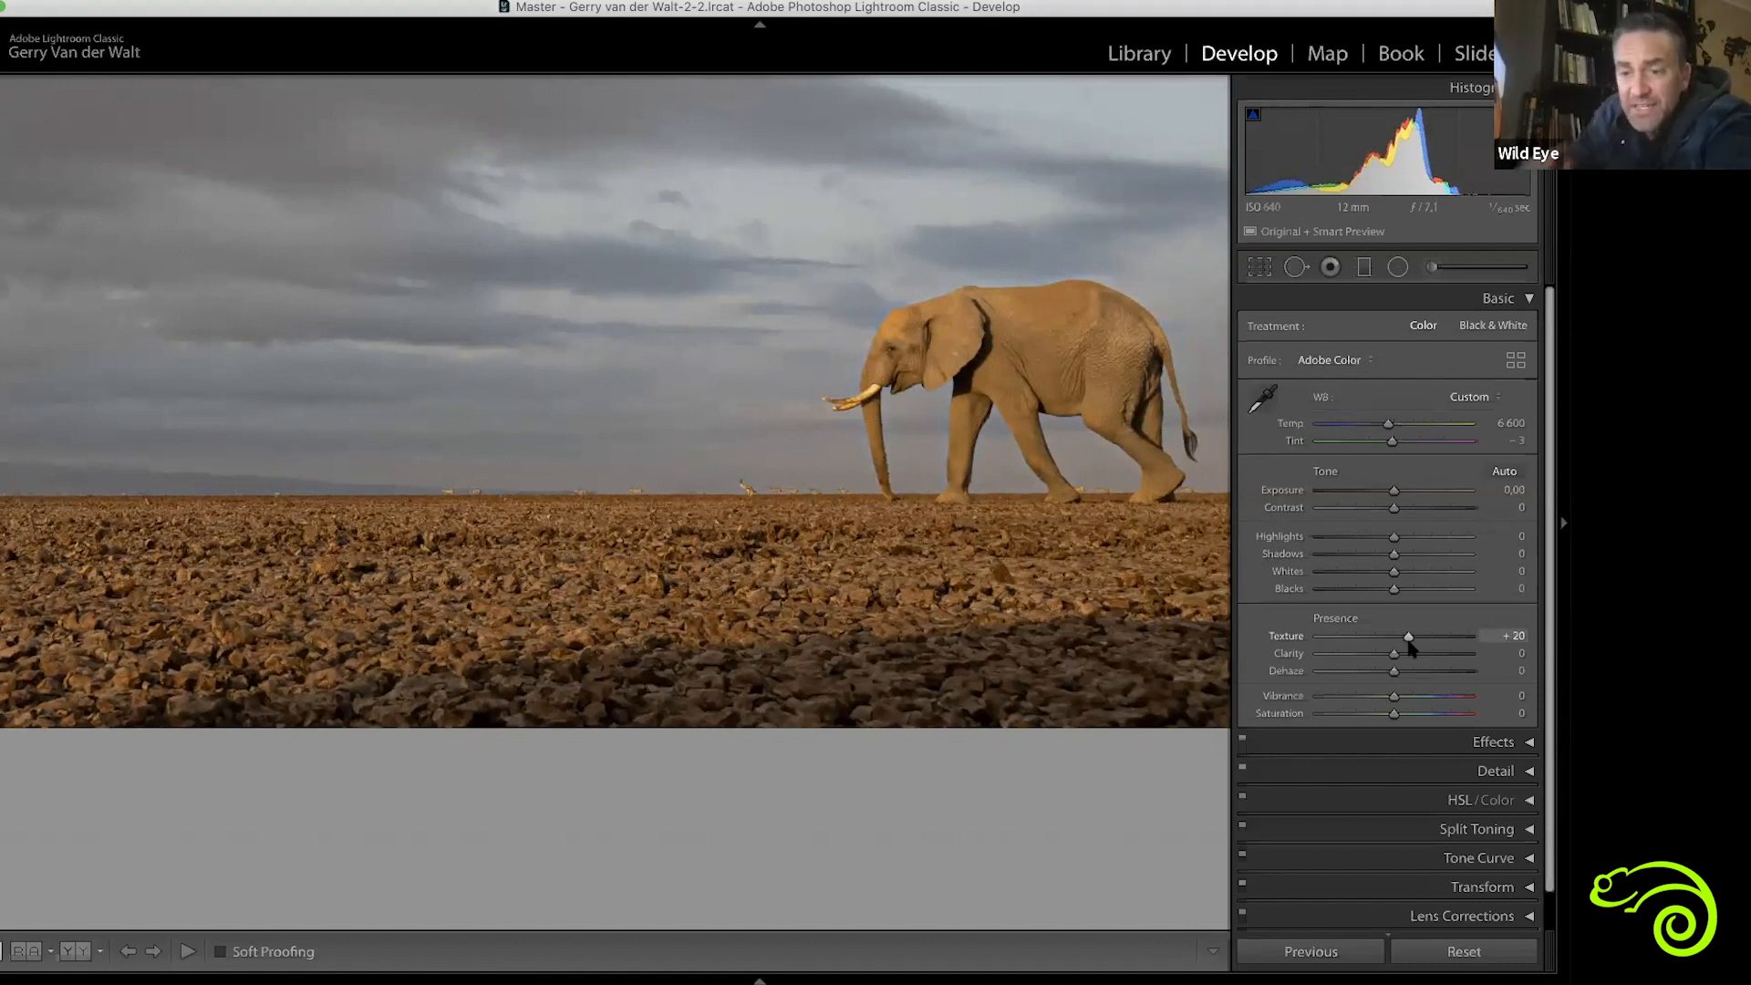
{"action": "left_click_drag", "start_coordinate": [1415, 639], "coordinate": [1393, 637]}
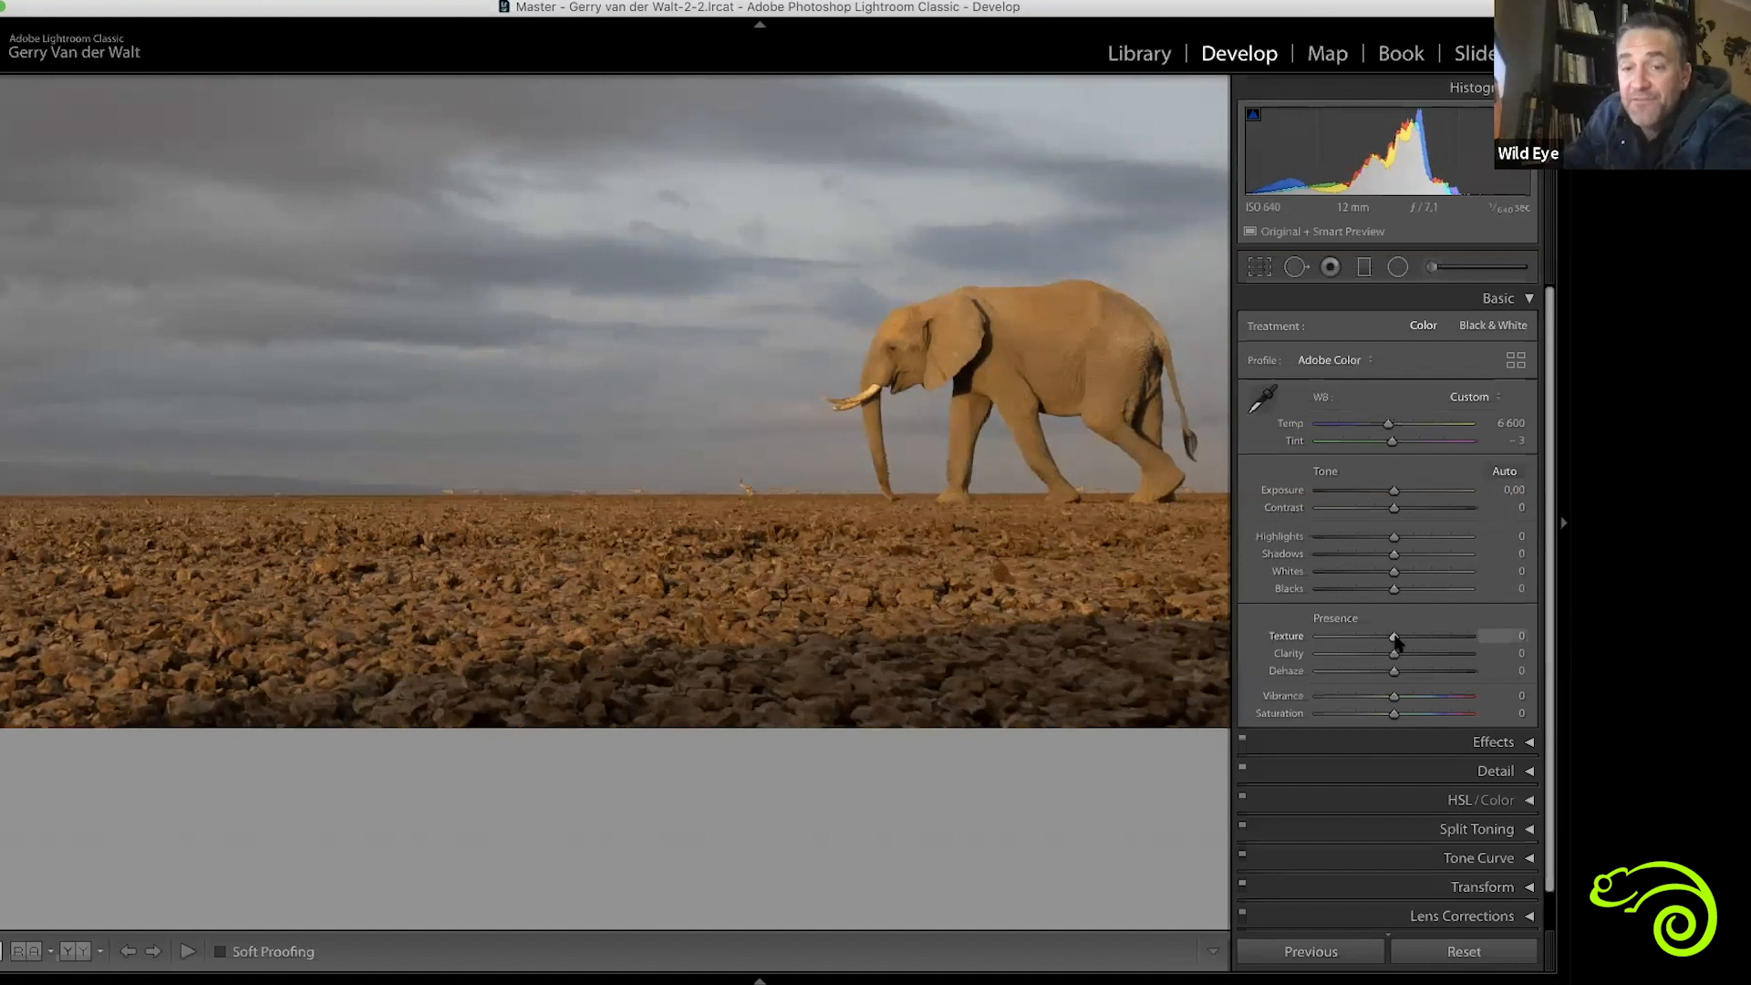
{"action": "left_click_drag", "start_coordinate": [1499, 635], "coordinate": [1387, 641]}
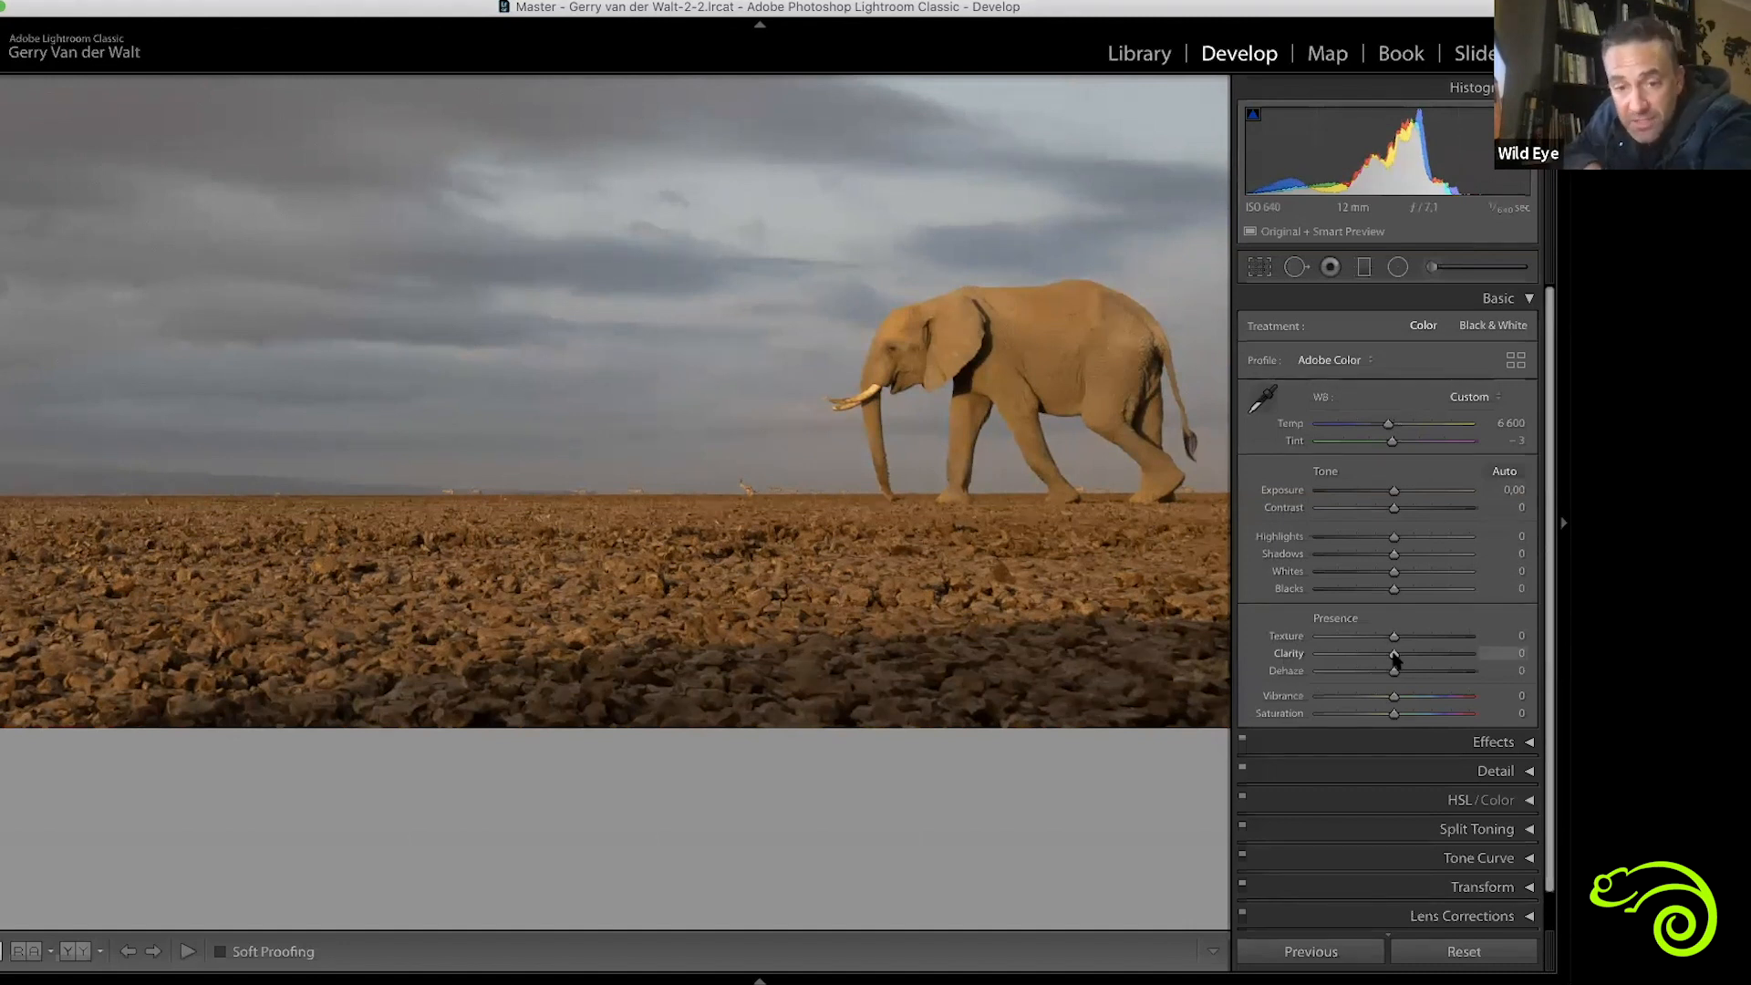
Try the photo's Clarity at +37 and at the maximum of +100, then reset Clarity
{"action": "left_click_drag", "start_coordinate": [938, 641], "coordinate": [883, 721]}
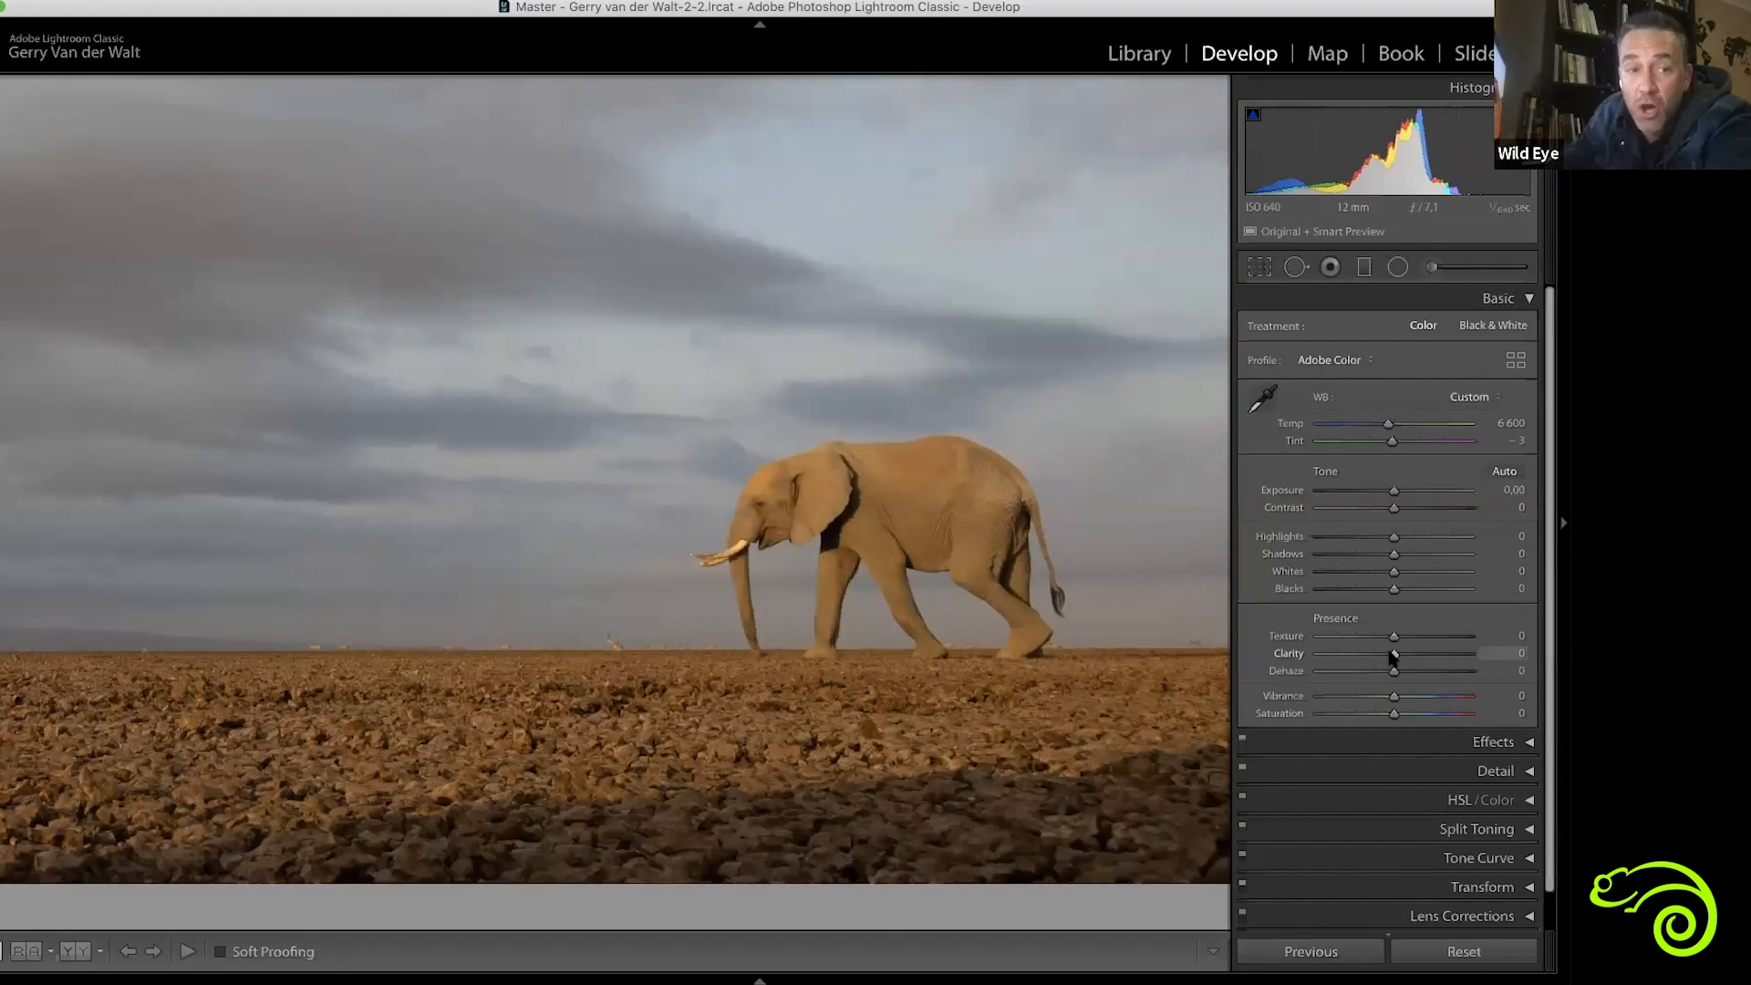
{"action": "left_click_drag", "start_coordinate": [1396, 654], "coordinate": [1520, 656]}
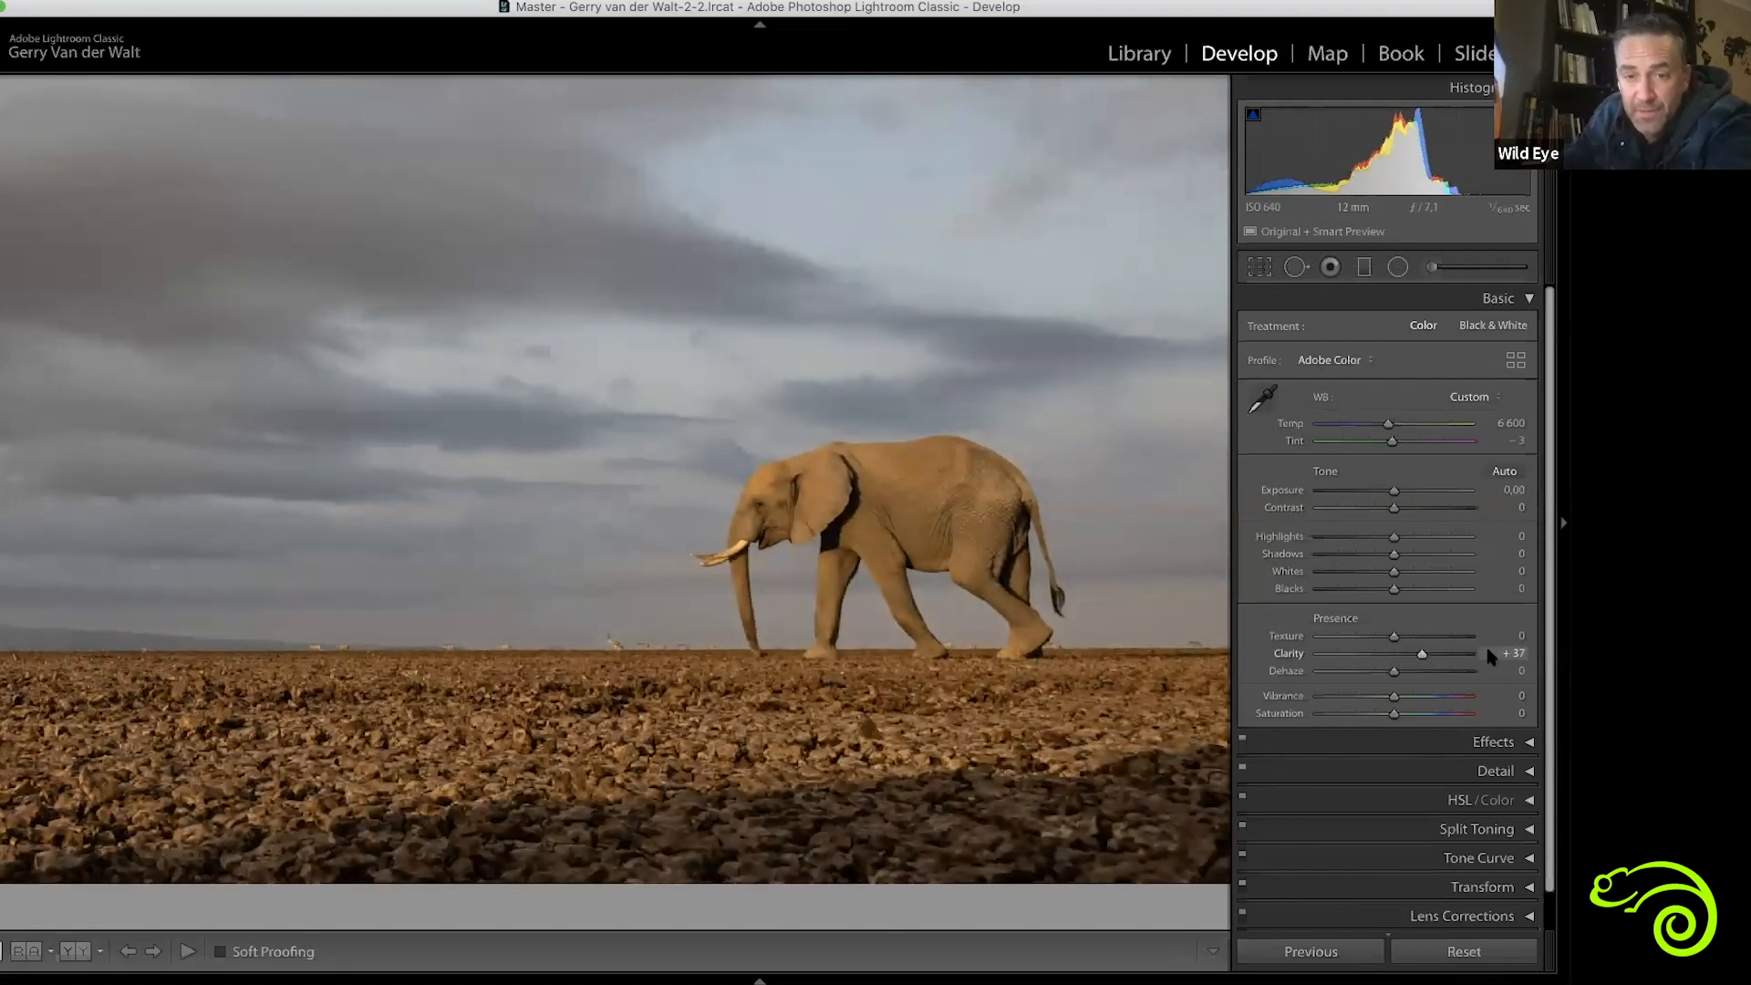
{"action": "left_click_drag", "start_coordinate": [1395, 654], "coordinate": [1516, 653]}
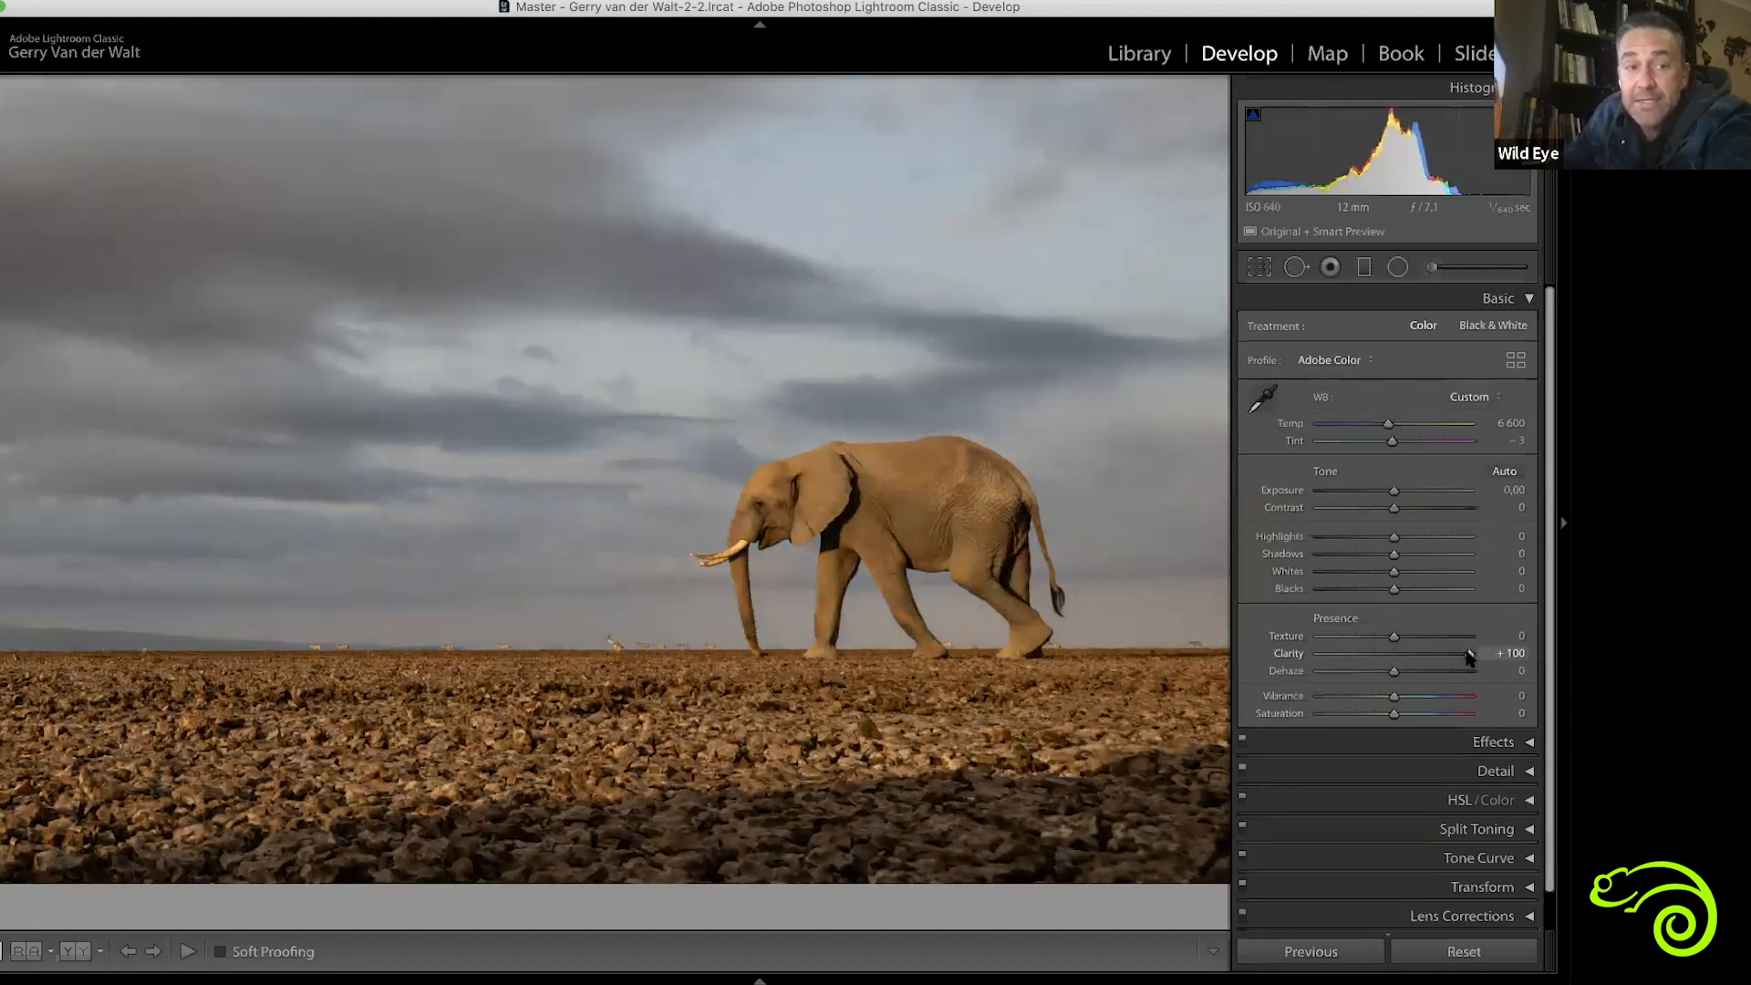
{"action": "double_click", "coordinate": [1469, 655]}
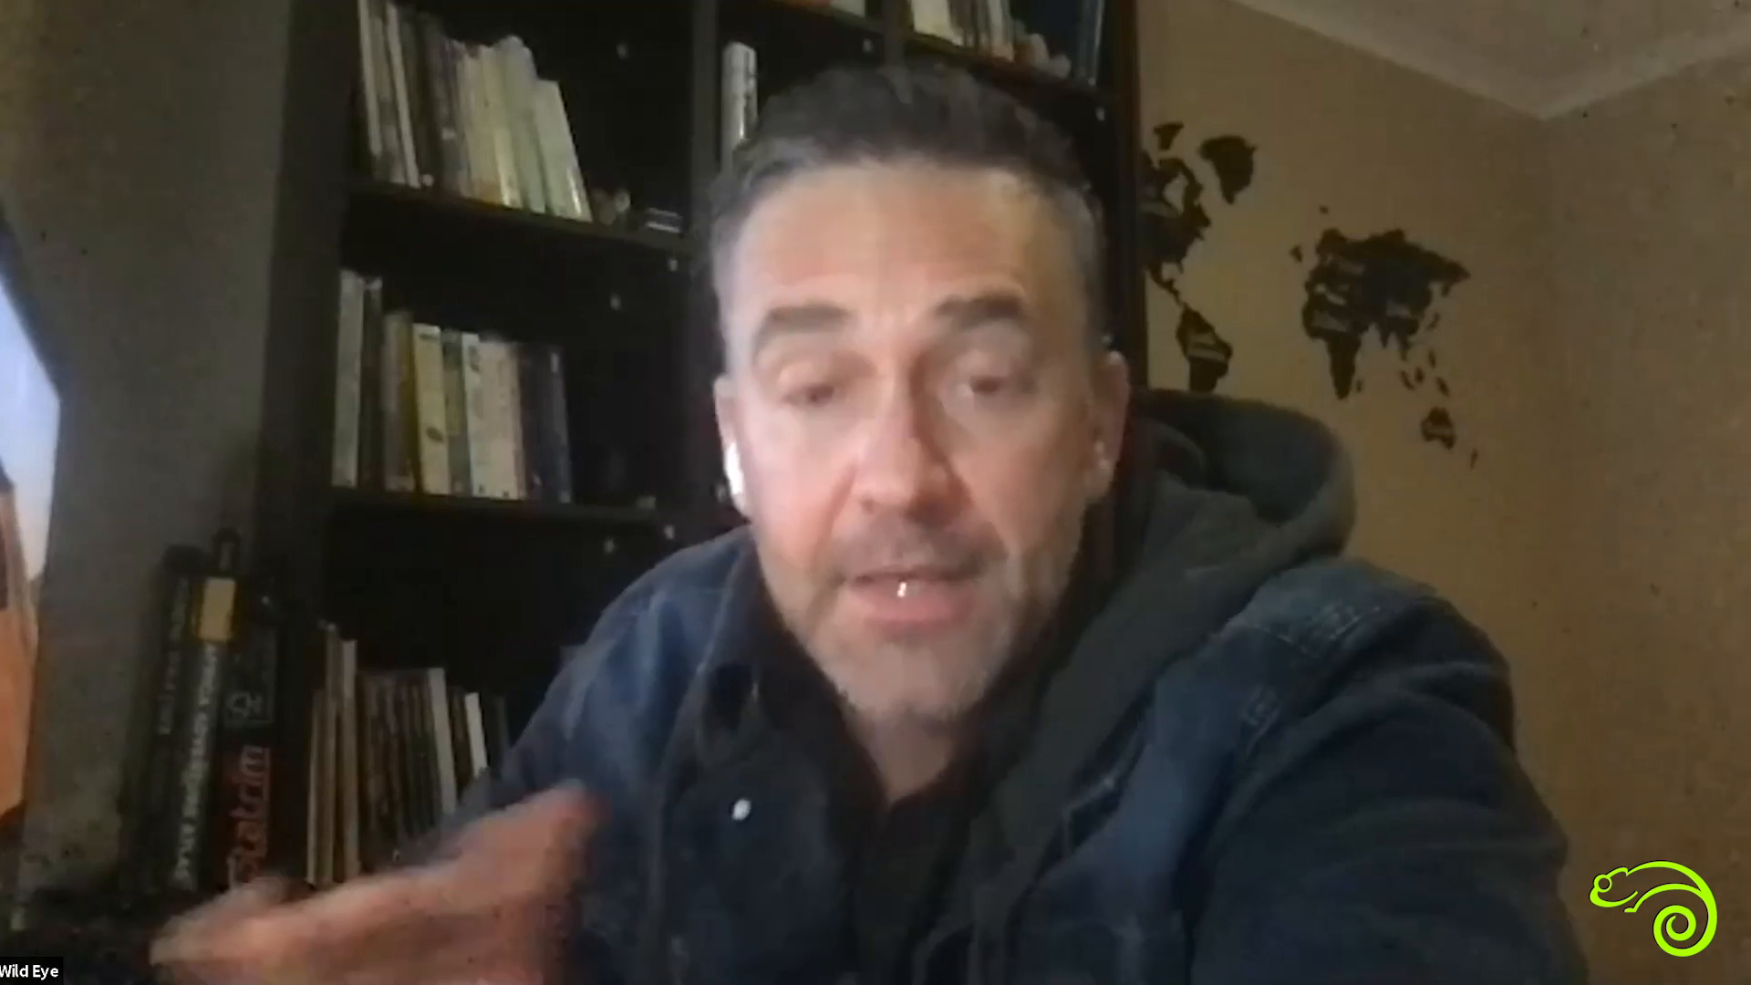
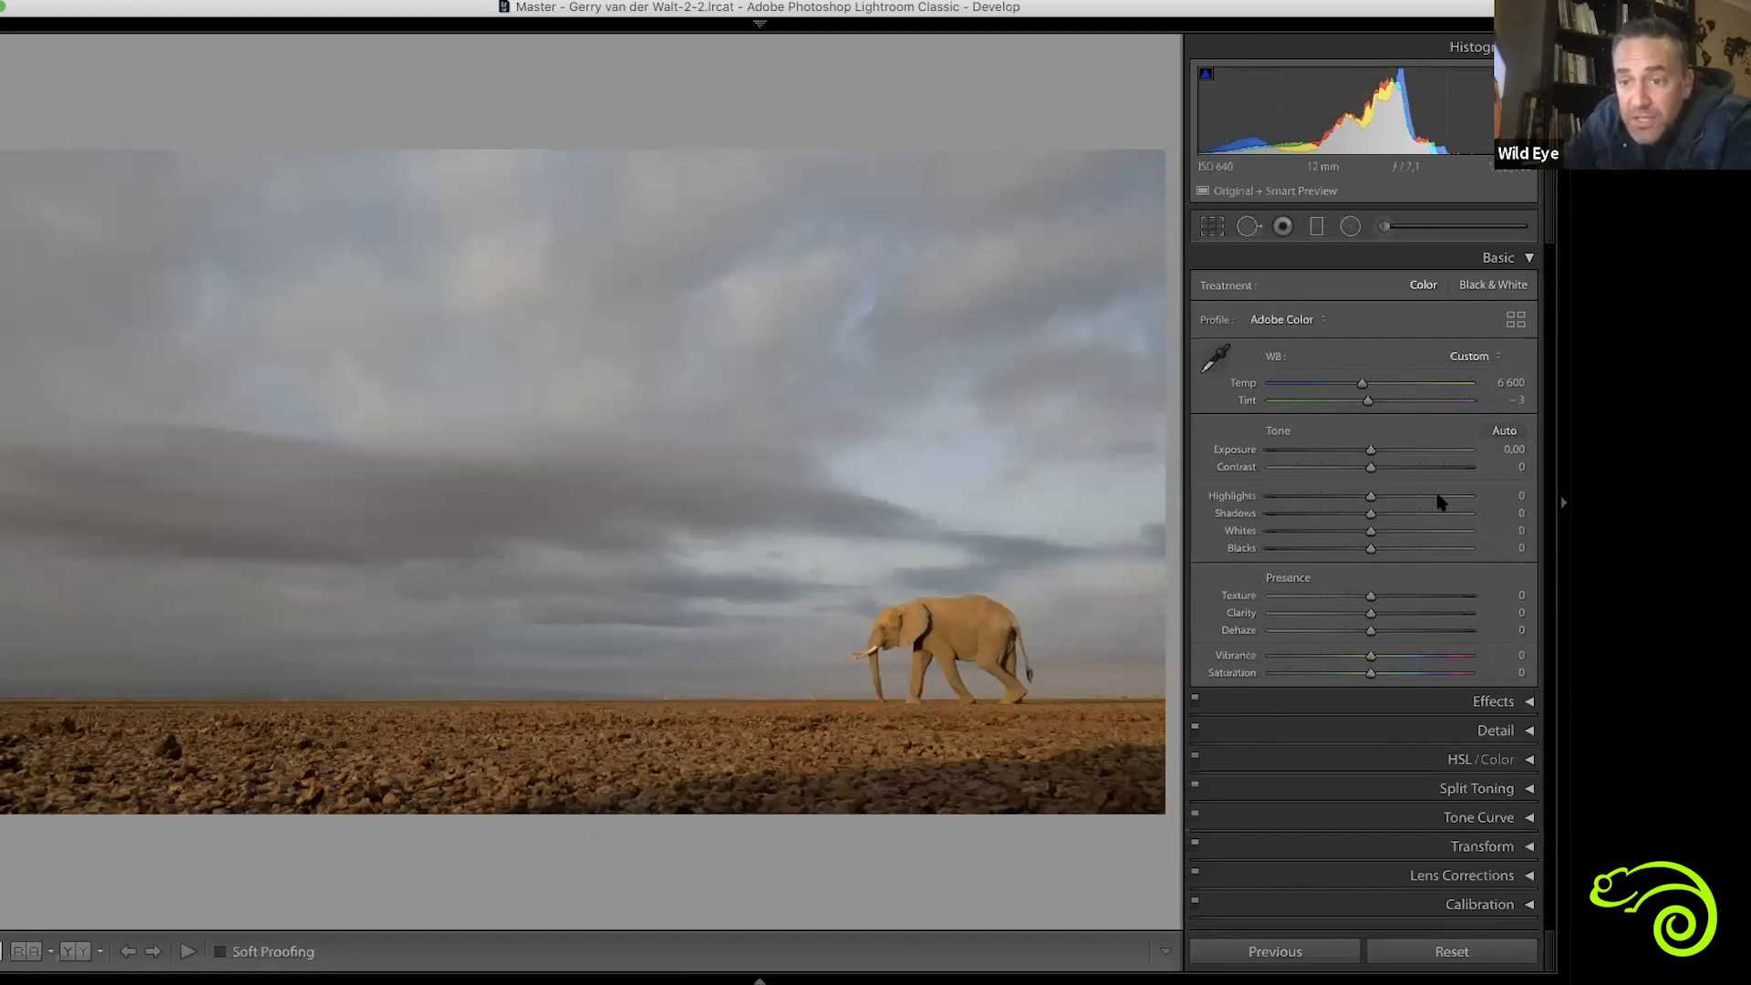
Try the photo's Blacks at +5, return Blacks to 0 and preview the black clipping across the image
{"action": "mouse_move", "coordinate": [1371, 551]}
{"action": "left_mouse_down"}
{"action": "mouse_move", "coordinate": [1444, 548]}
{"action": "mouse_move", "coordinate": [1322, 555]}
{"action": "mouse_move", "coordinate": [1405, 555]}
{"action": "mouse_move", "coordinate": [1374, 560]}
{"action": "left_mouse_up"}
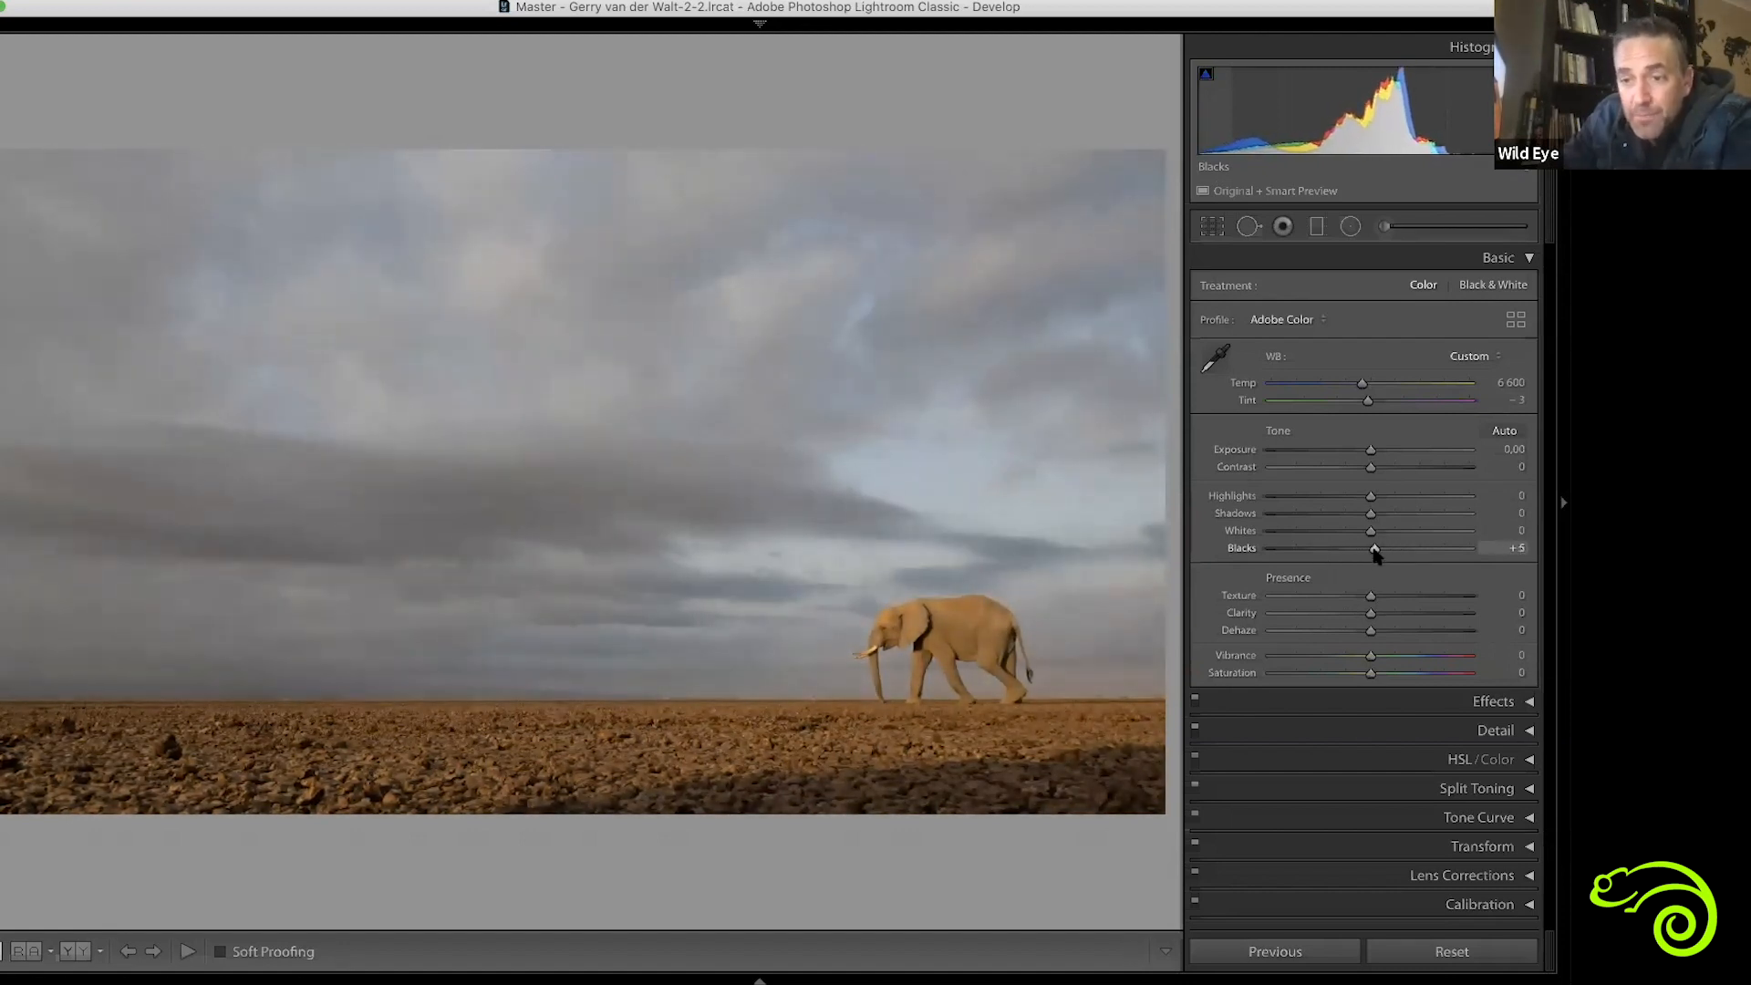
{"action": "key", "text": "alt"}
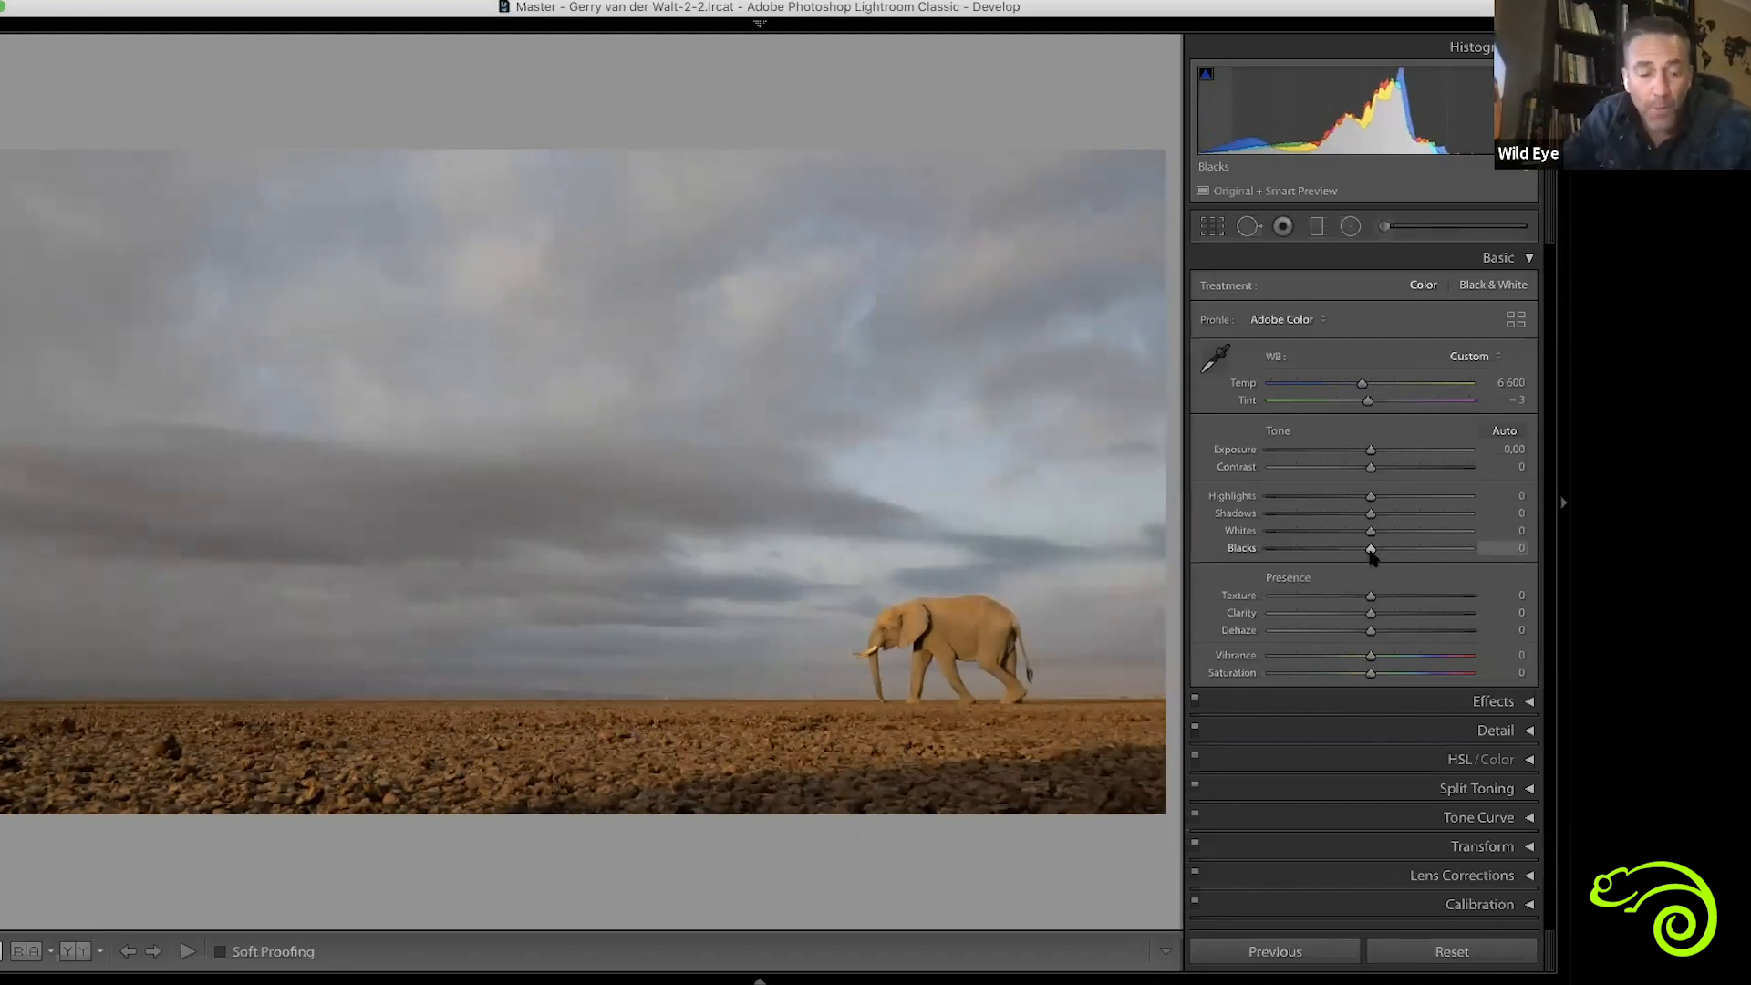
{"action": "left_click", "coordinate": [1370, 550], "text": "alt"}
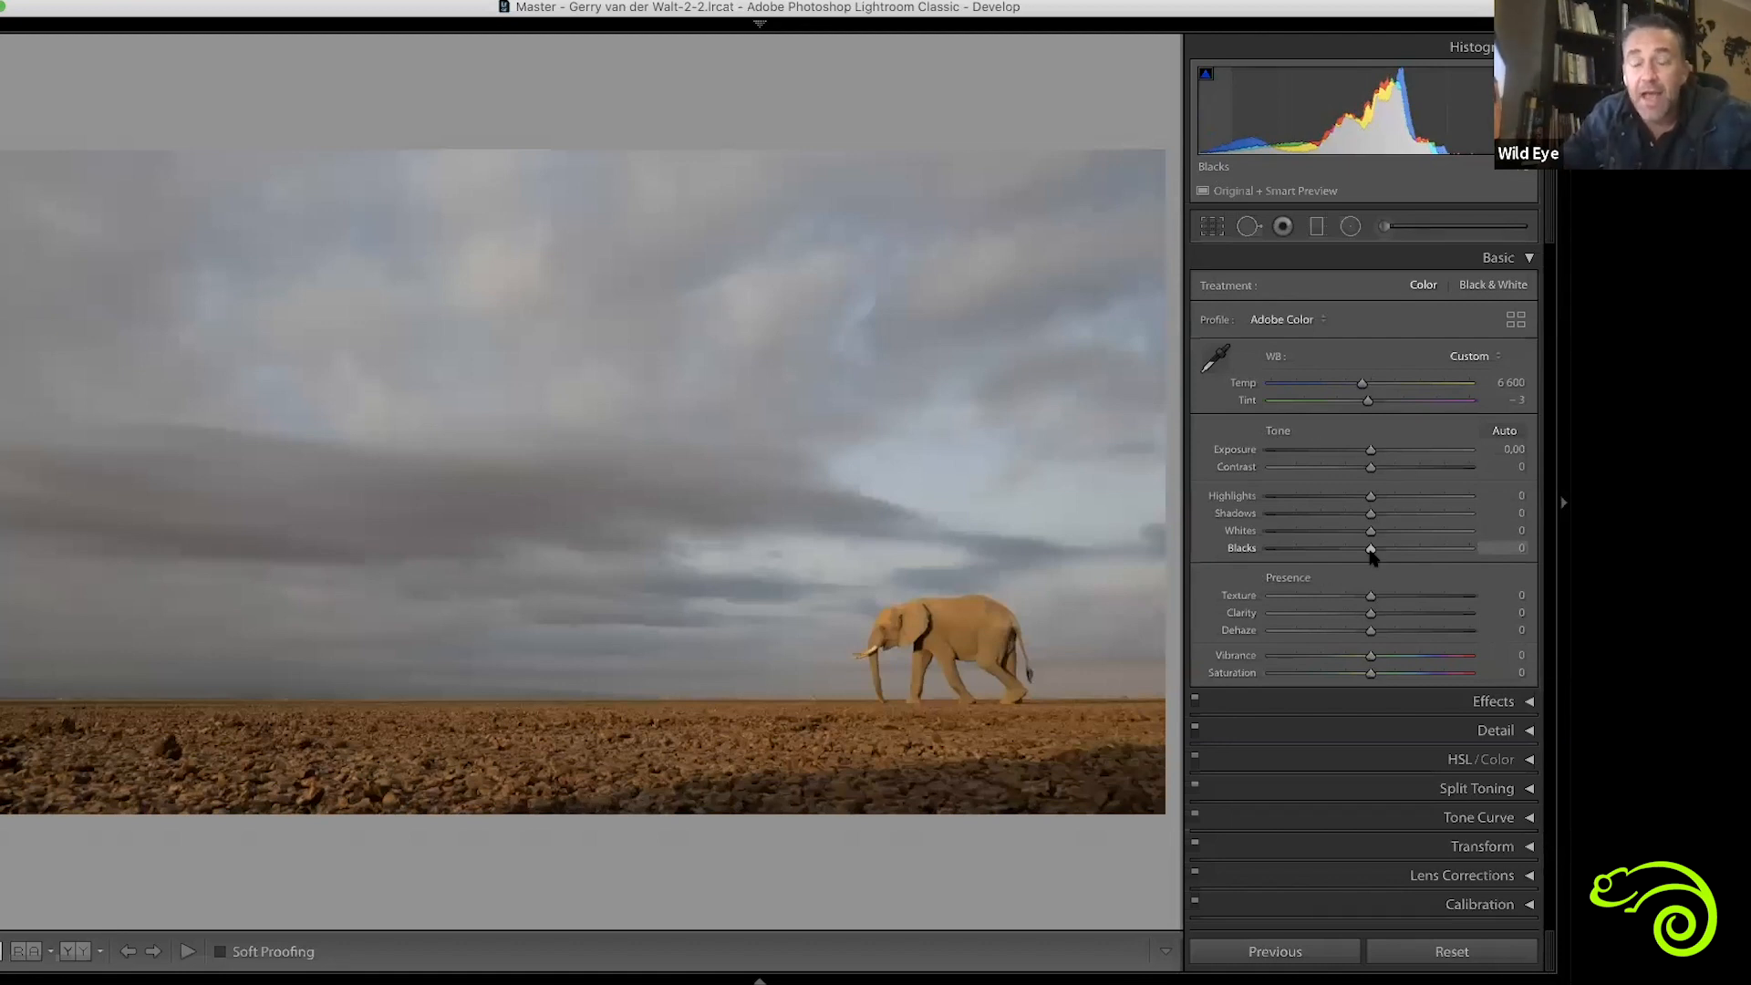
{"action": "key", "text": "alt"}
{"action": "left_click", "coordinate": [1371, 549], "text": "alt"}
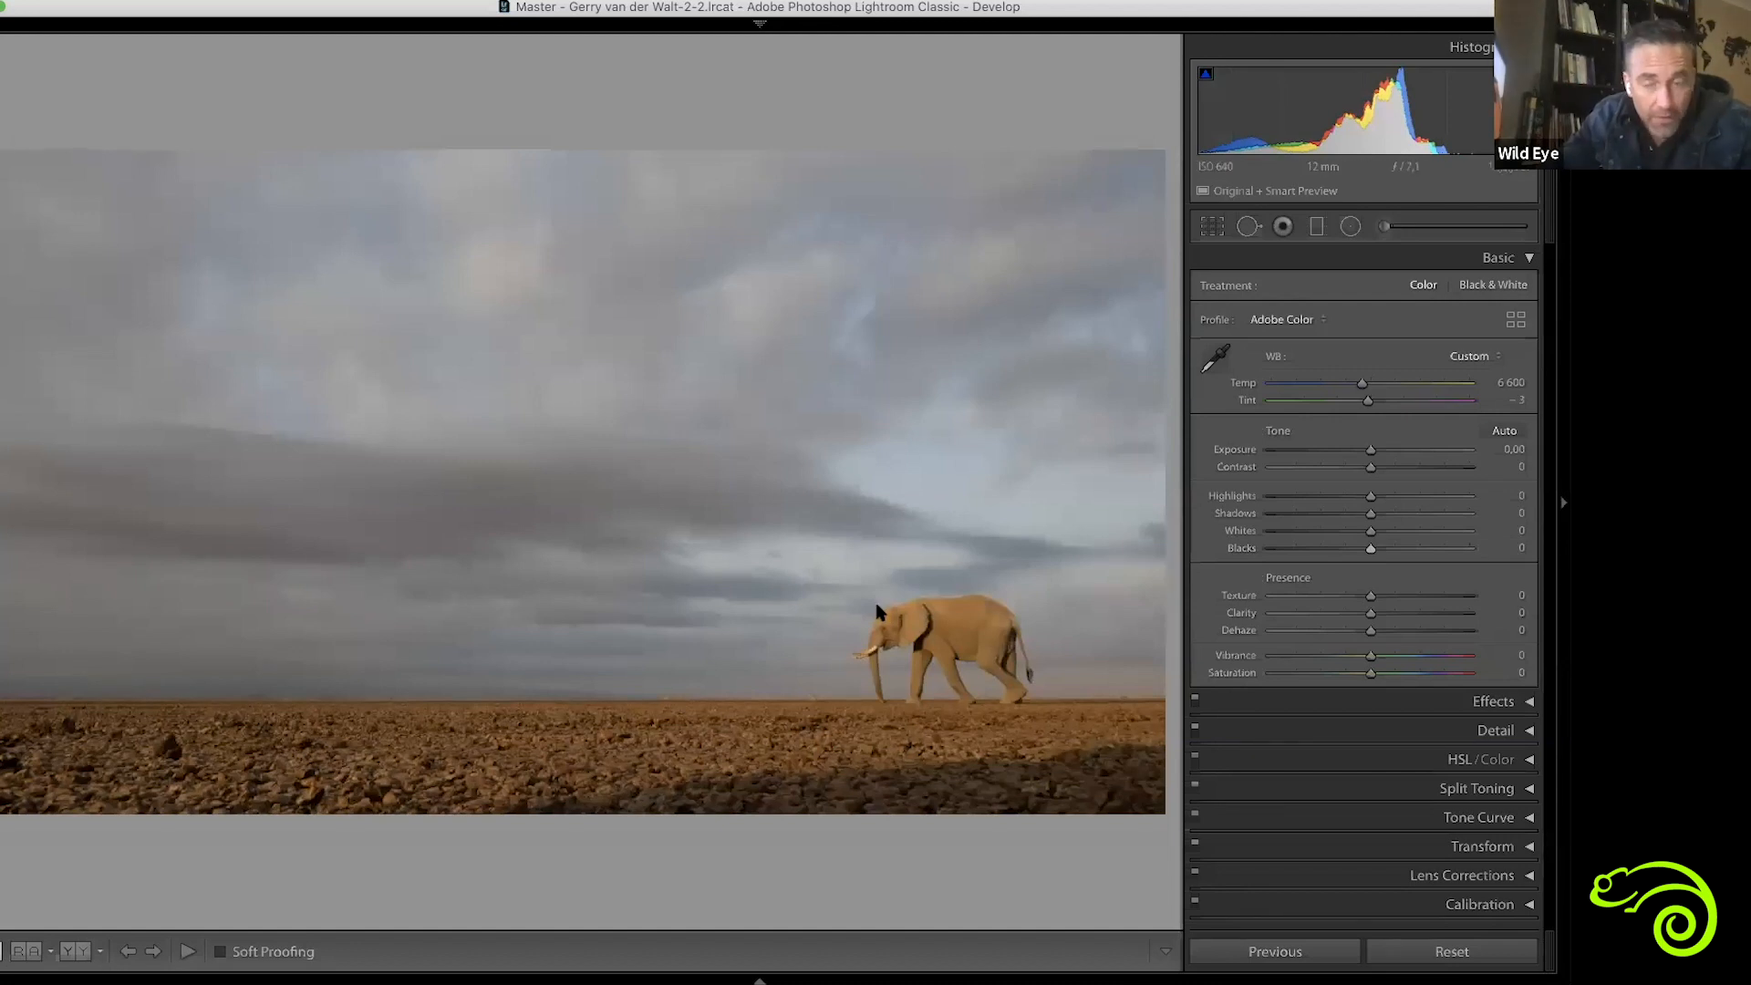
{"action": "left_click", "coordinate": [1370, 550], "text": "alt"}
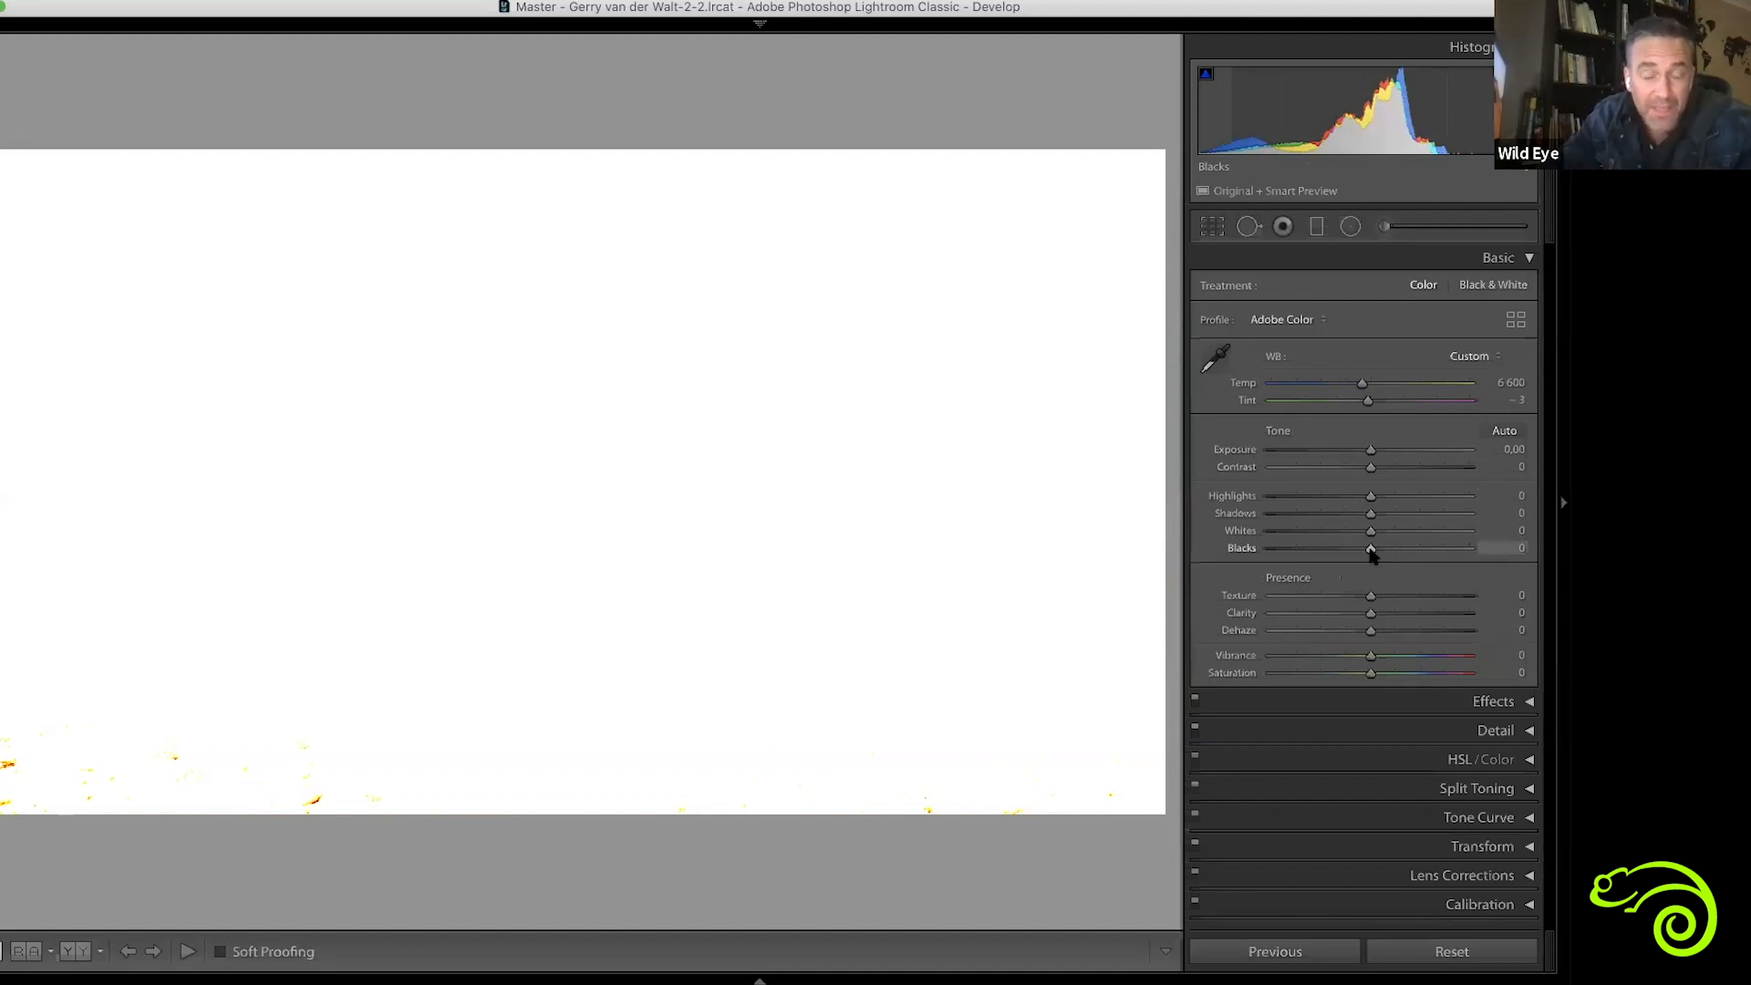
{"action": "mouse_move", "coordinate": [1401, 558]}
{"action": "left_mouse_down"}
{"action": "mouse_move", "coordinate": [1437, 558]}
{"action": "mouse_move", "coordinate": [1374, 556]}
{"action": "left_mouse_up"}
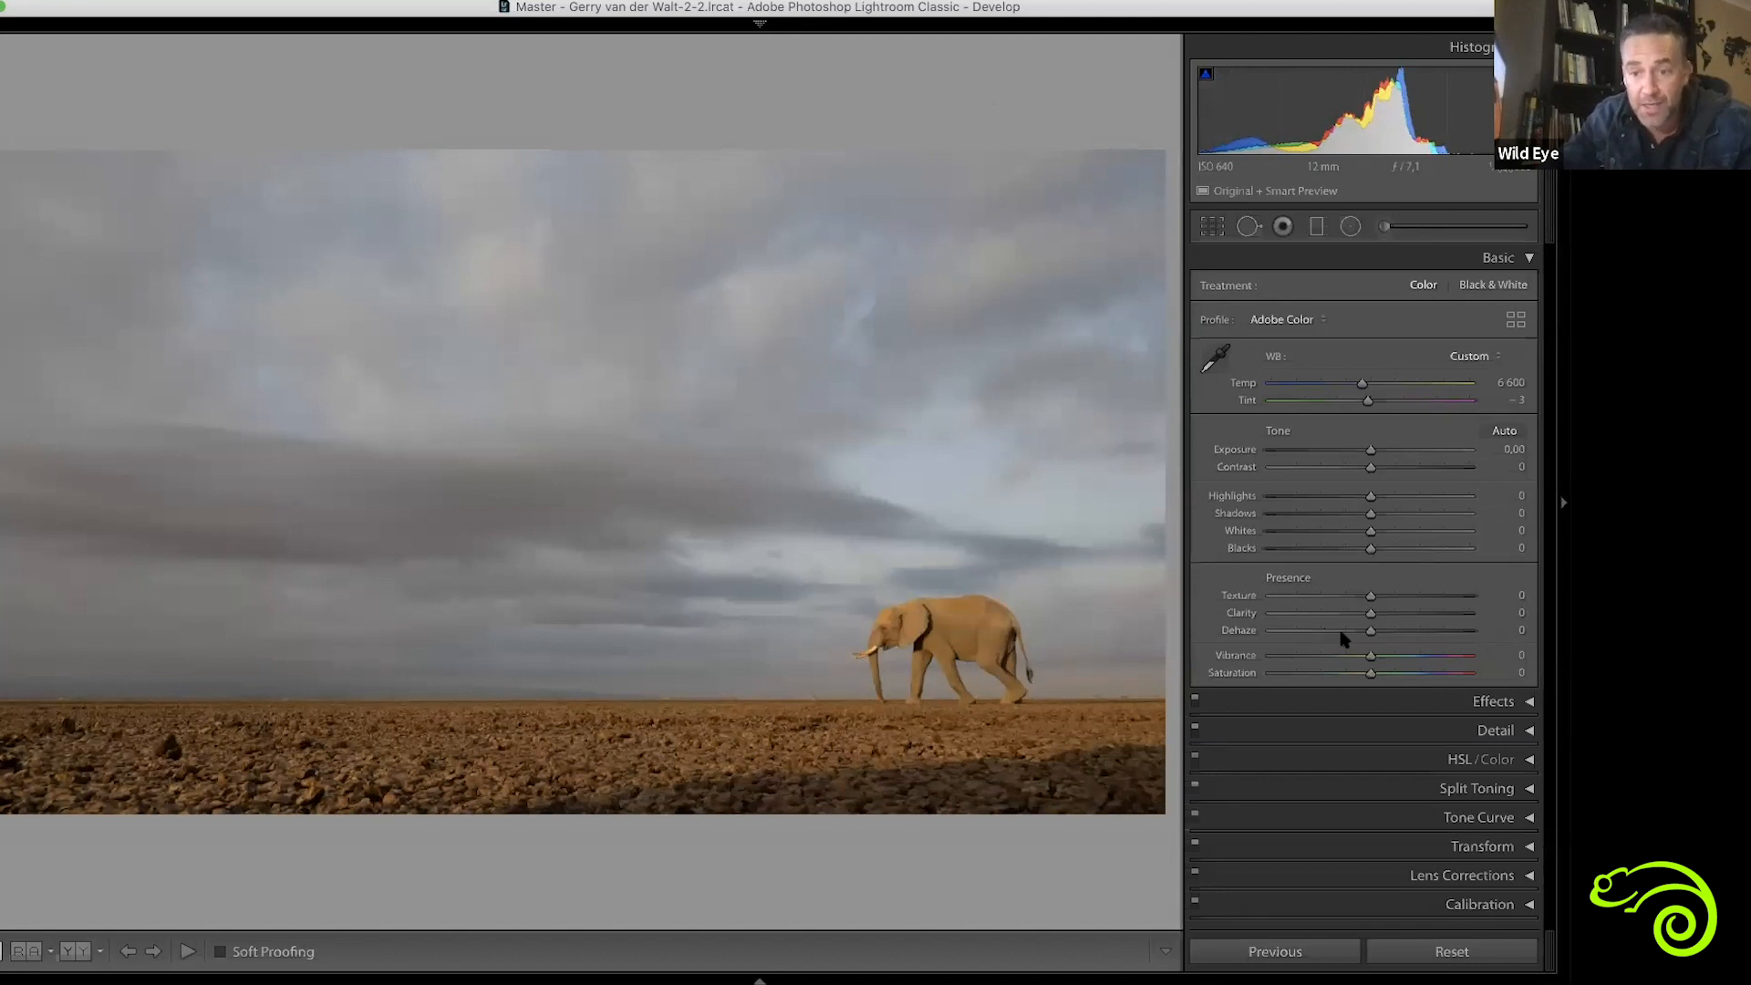
Try Blacks at -100 with the clipping preview, and set Blacks to +12
{"action": "left_click", "coordinate": [1369, 549], "text": "alt"}
{"action": "left_click_drag", "start_coordinate": [1310, 553], "coordinate": [1261, 558]}
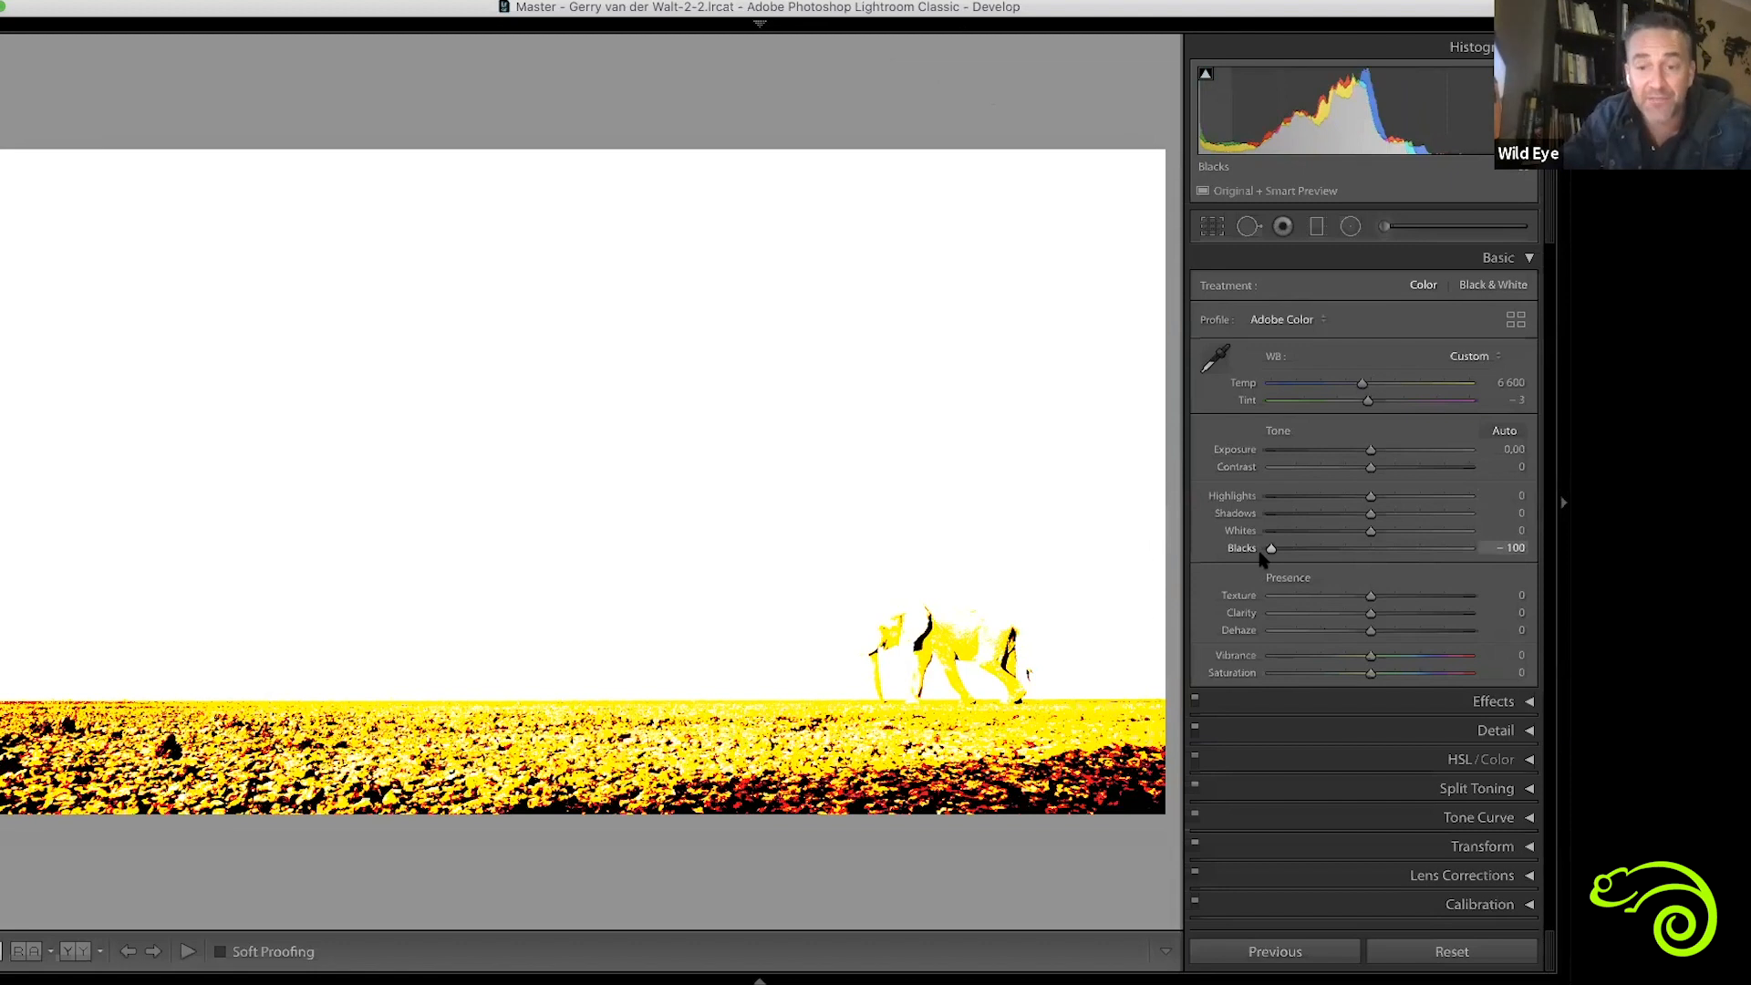
{"action": "left_click_drag", "start_coordinate": [1262, 558], "coordinate": [1262, 558]}
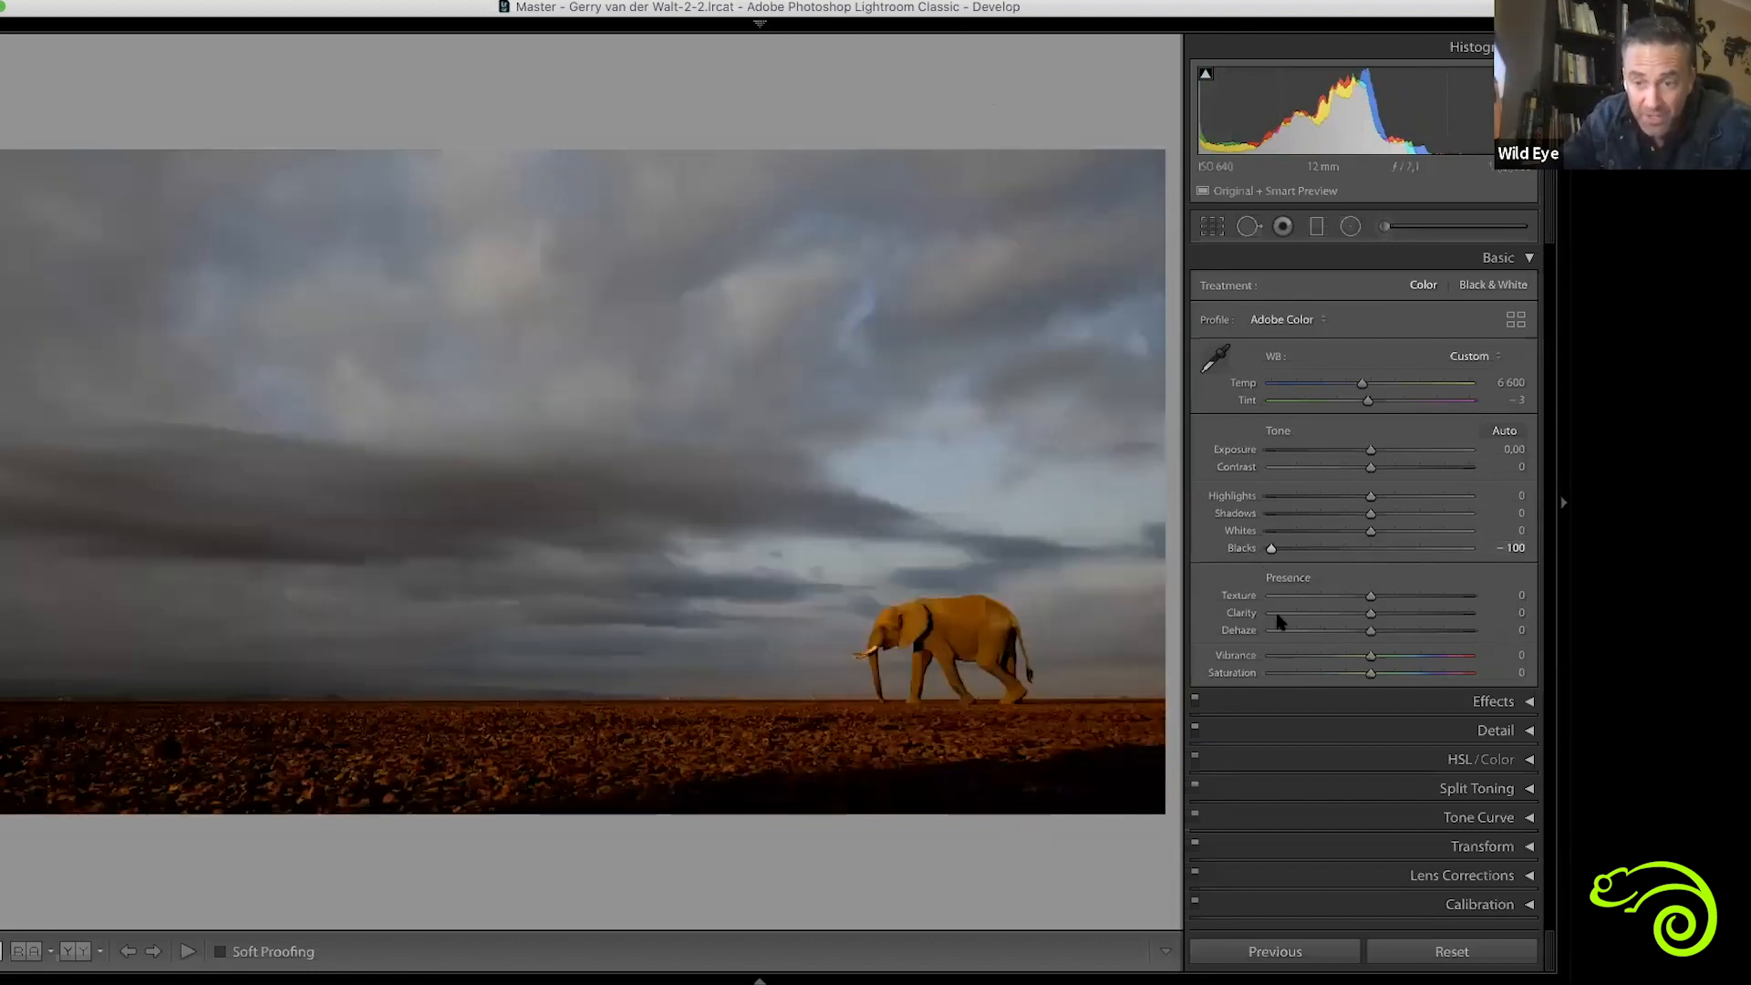
{"action": "left_click_drag", "start_coordinate": [1271, 549], "coordinate": [1370, 558]}
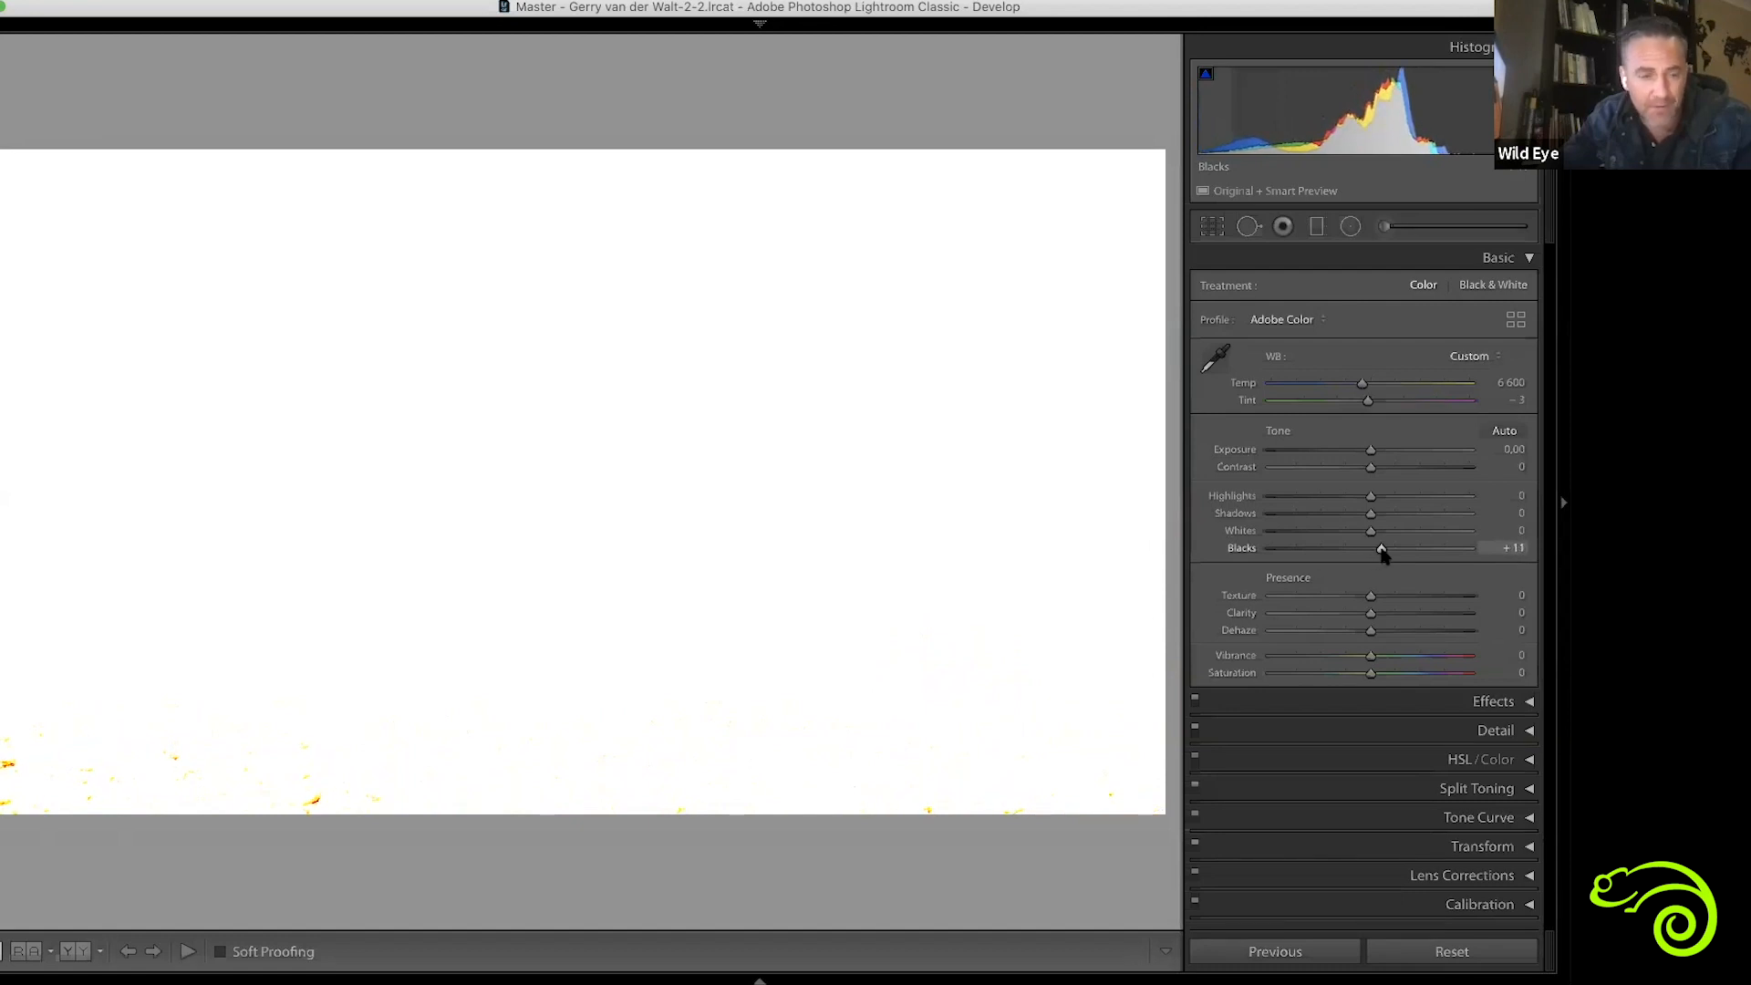
{"action": "left_click_drag", "start_coordinate": [1383, 556], "coordinate": [1384, 555]}
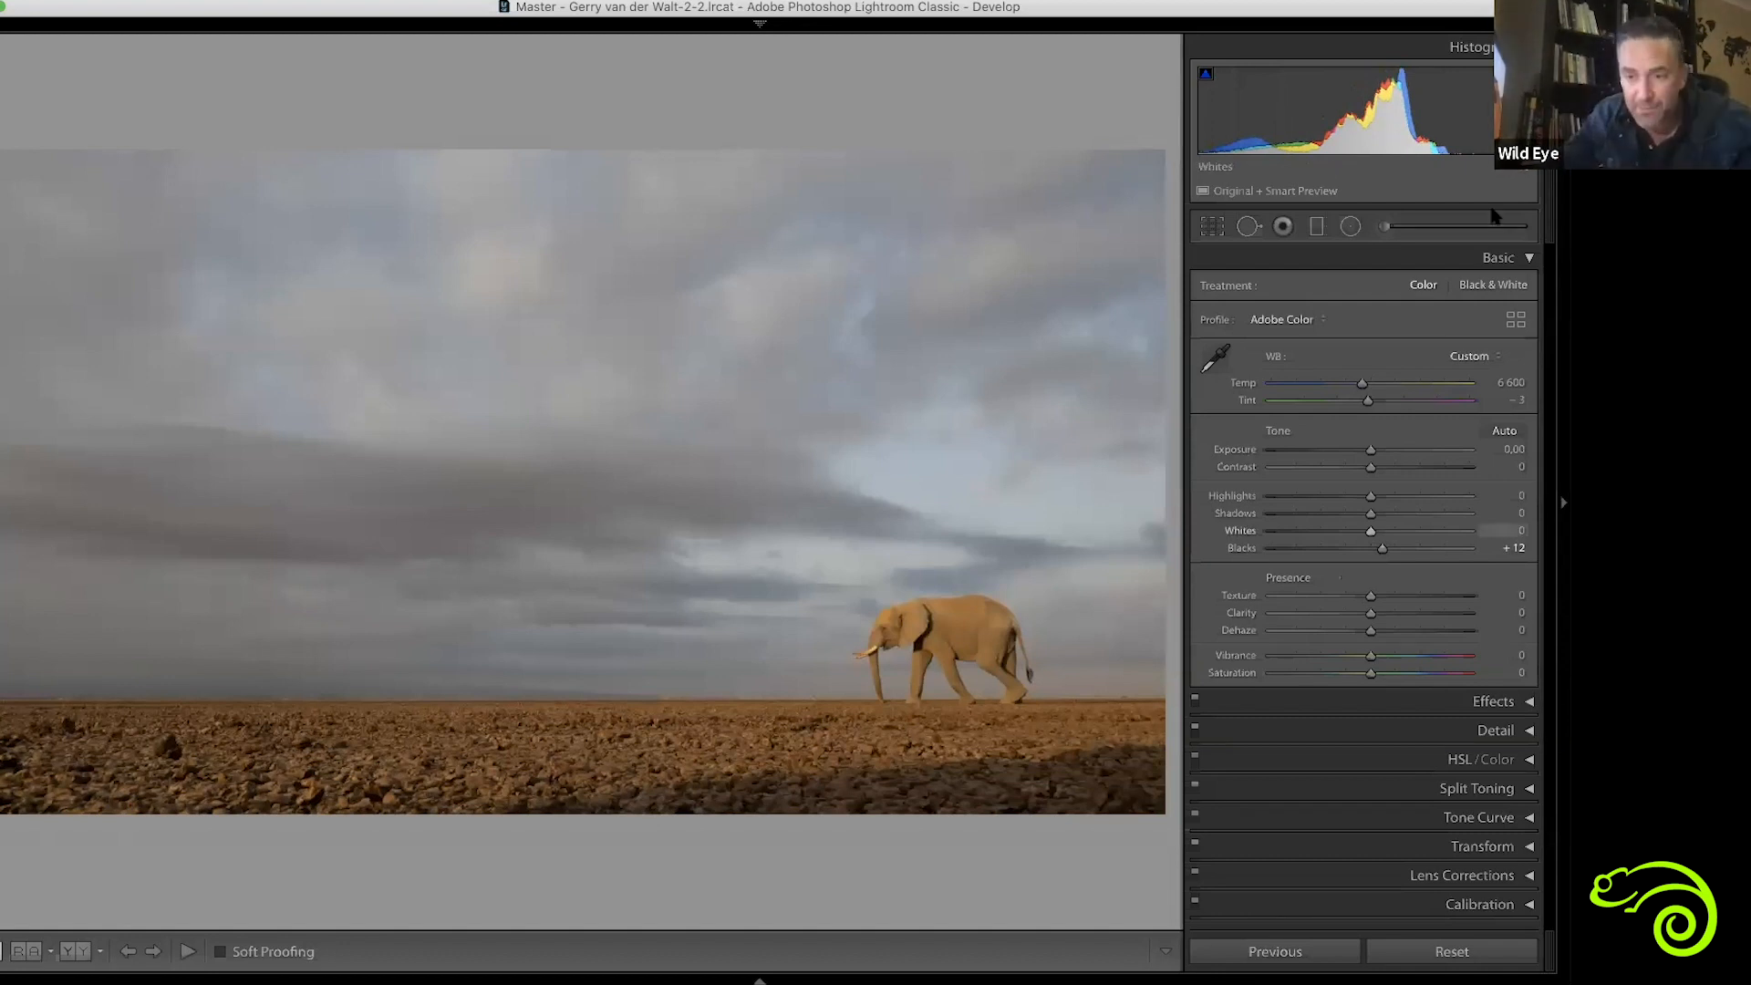
Try Whites at +100 with the clipping preview, and bring Whites down to +72
{"action": "left_click", "coordinate": [1370, 533], "text": "alt"}
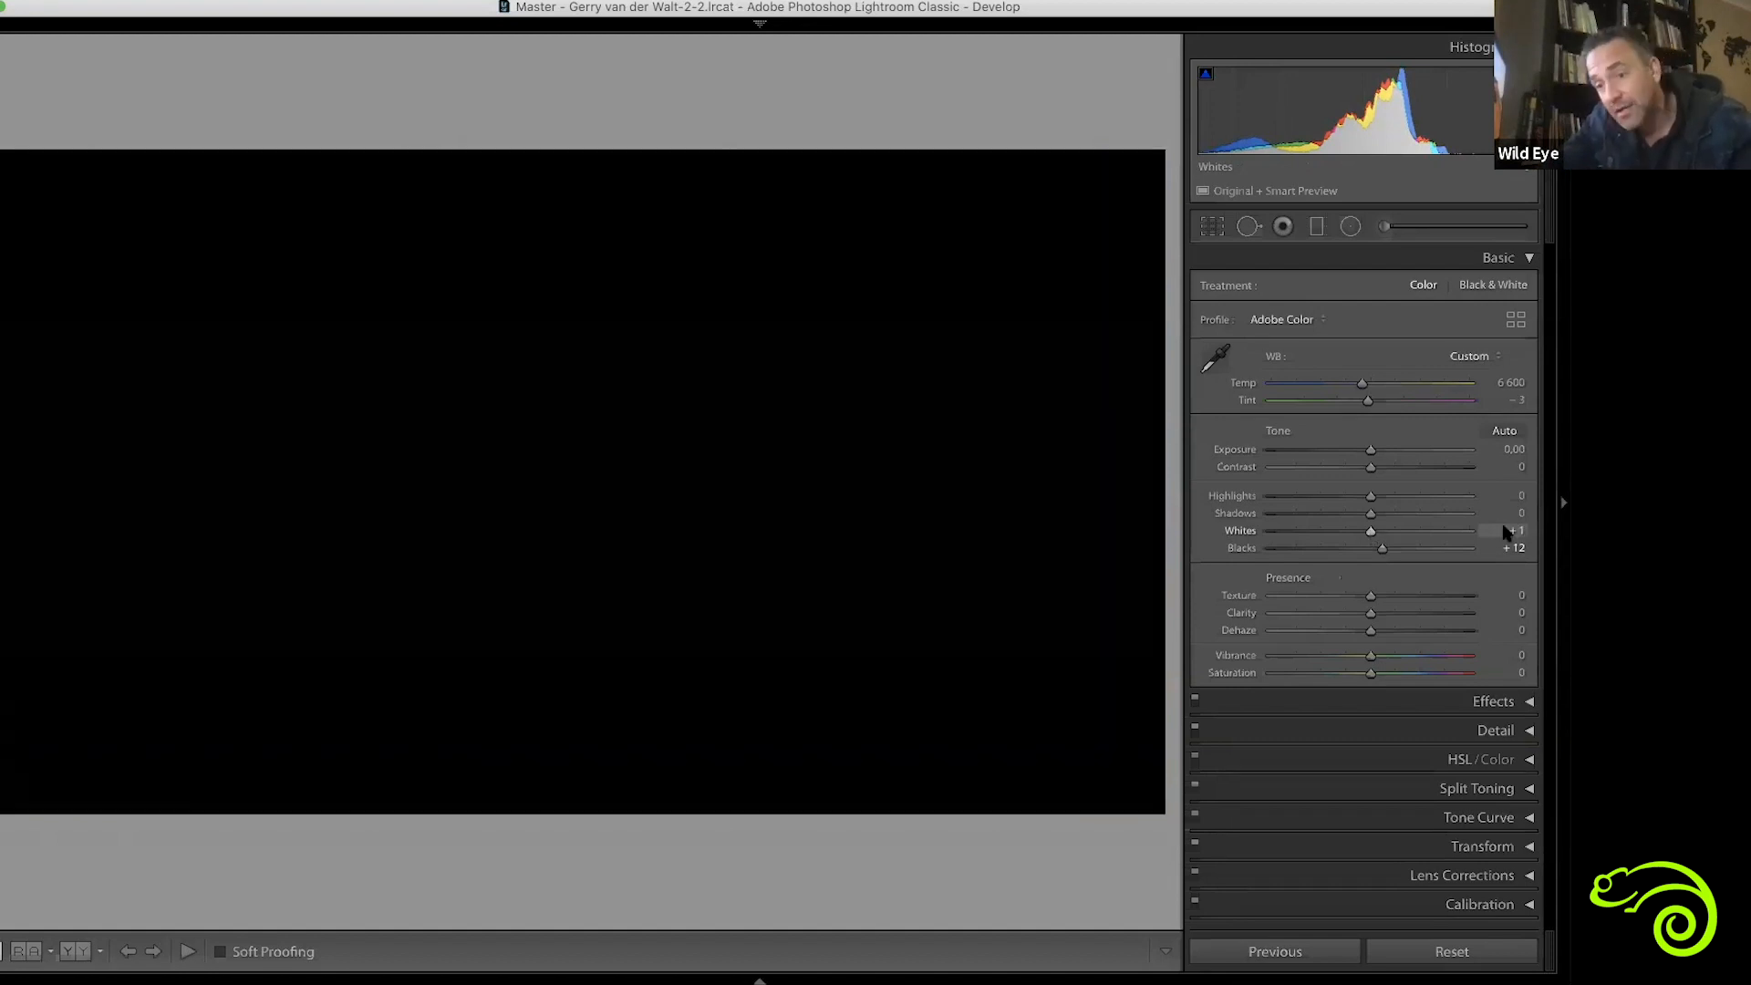
{"action": "left_click_drag", "start_coordinate": [1505, 533], "coordinate": [1514, 533]}
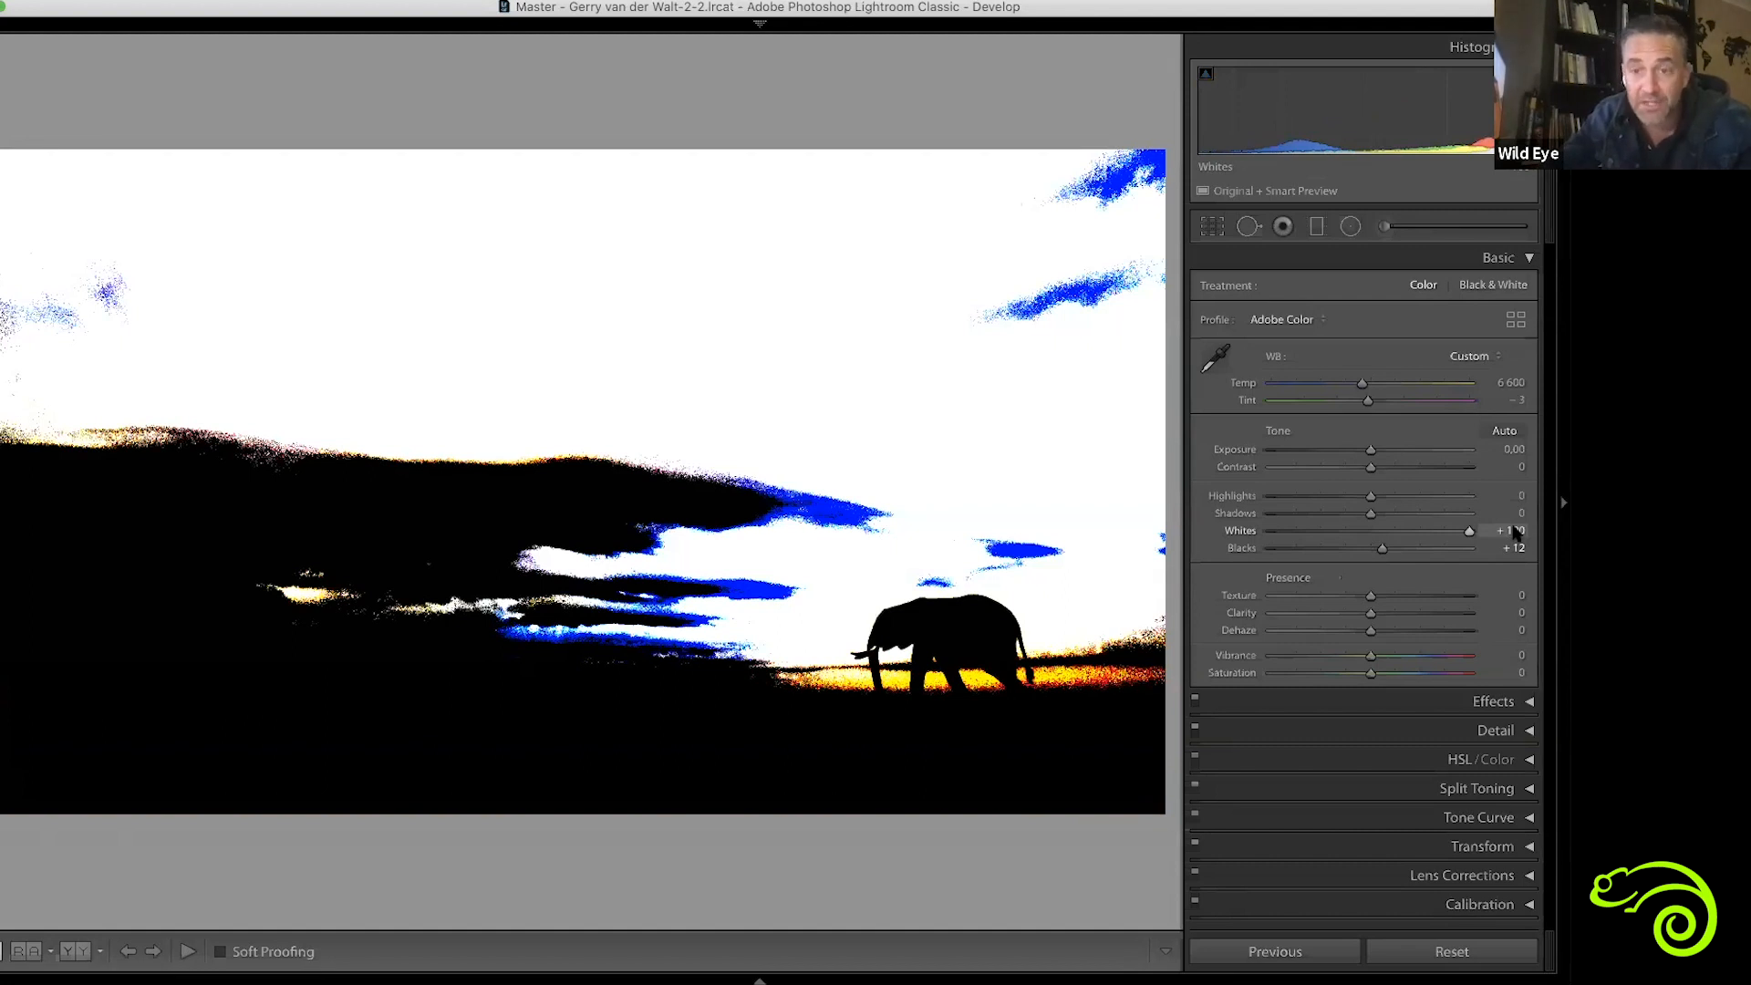
{"action": "left_click_drag", "start_coordinate": [1514, 532], "coordinate": [1516, 530]}
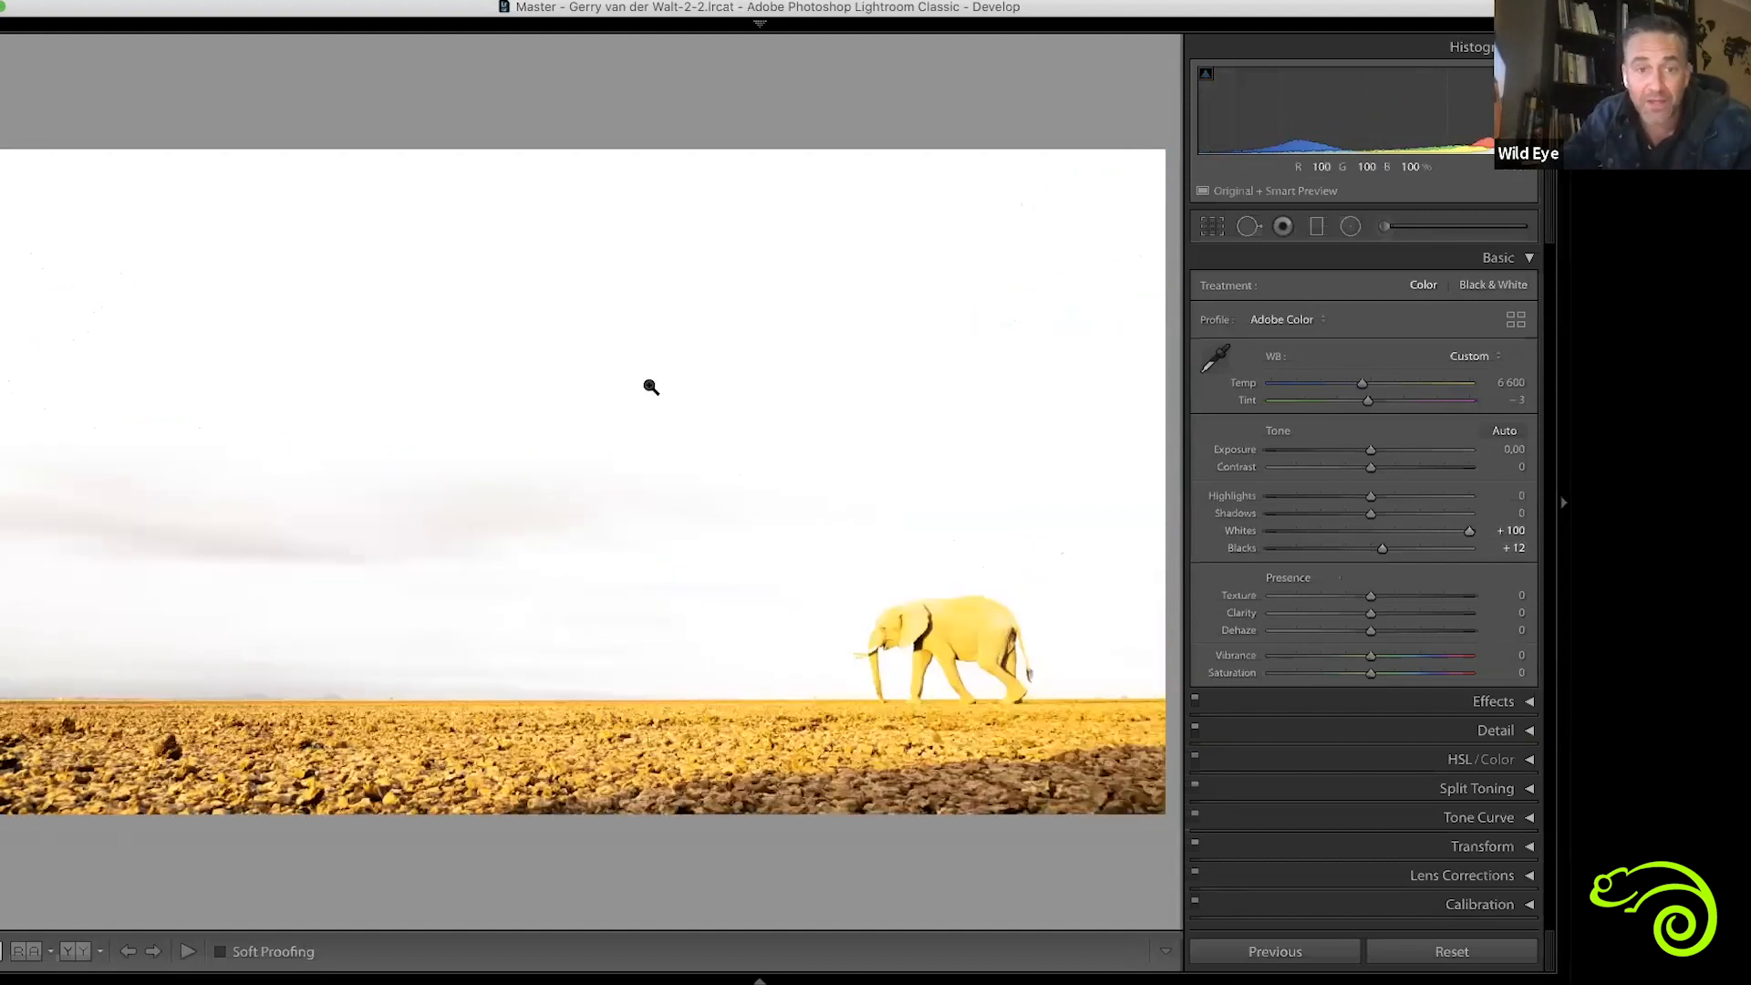
{"action": "left_click", "coordinate": [1468, 533], "text": "alt"}
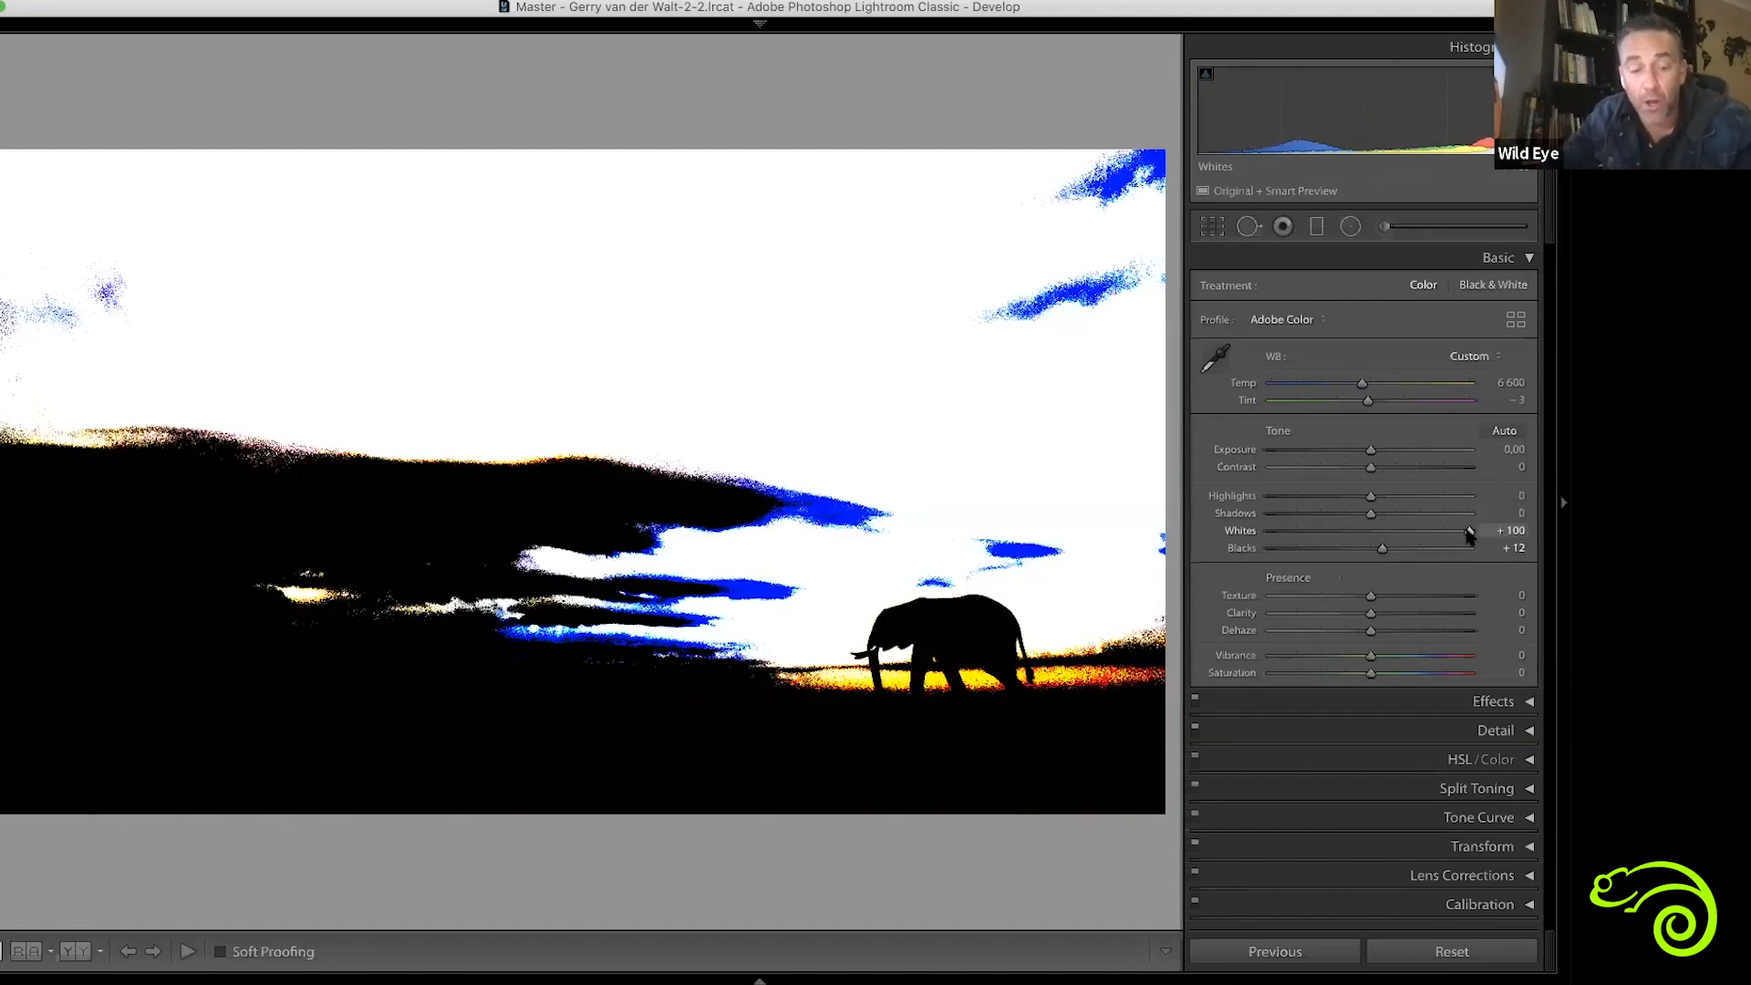
{"action": "left_click_drag", "start_coordinate": [1468, 533], "coordinate": [1441, 540]}
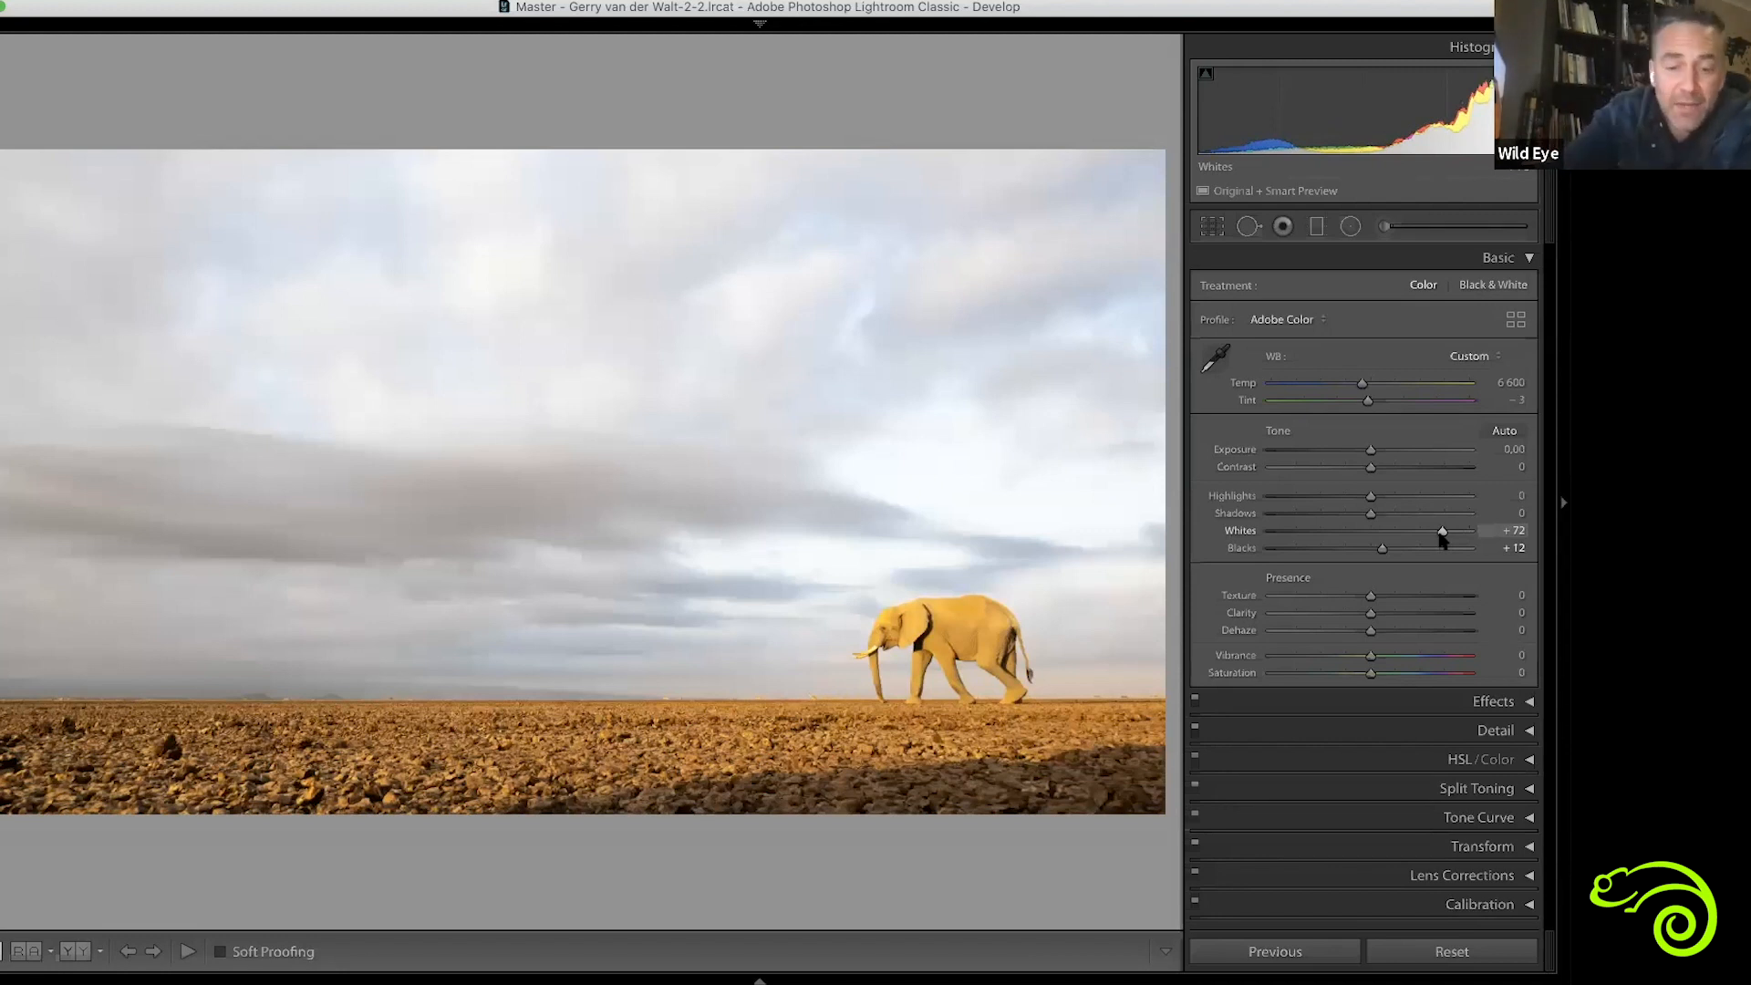
Compare the photo side by side before and after the edits, and lower Whites to +63
{"action": "key", "text": "y"}
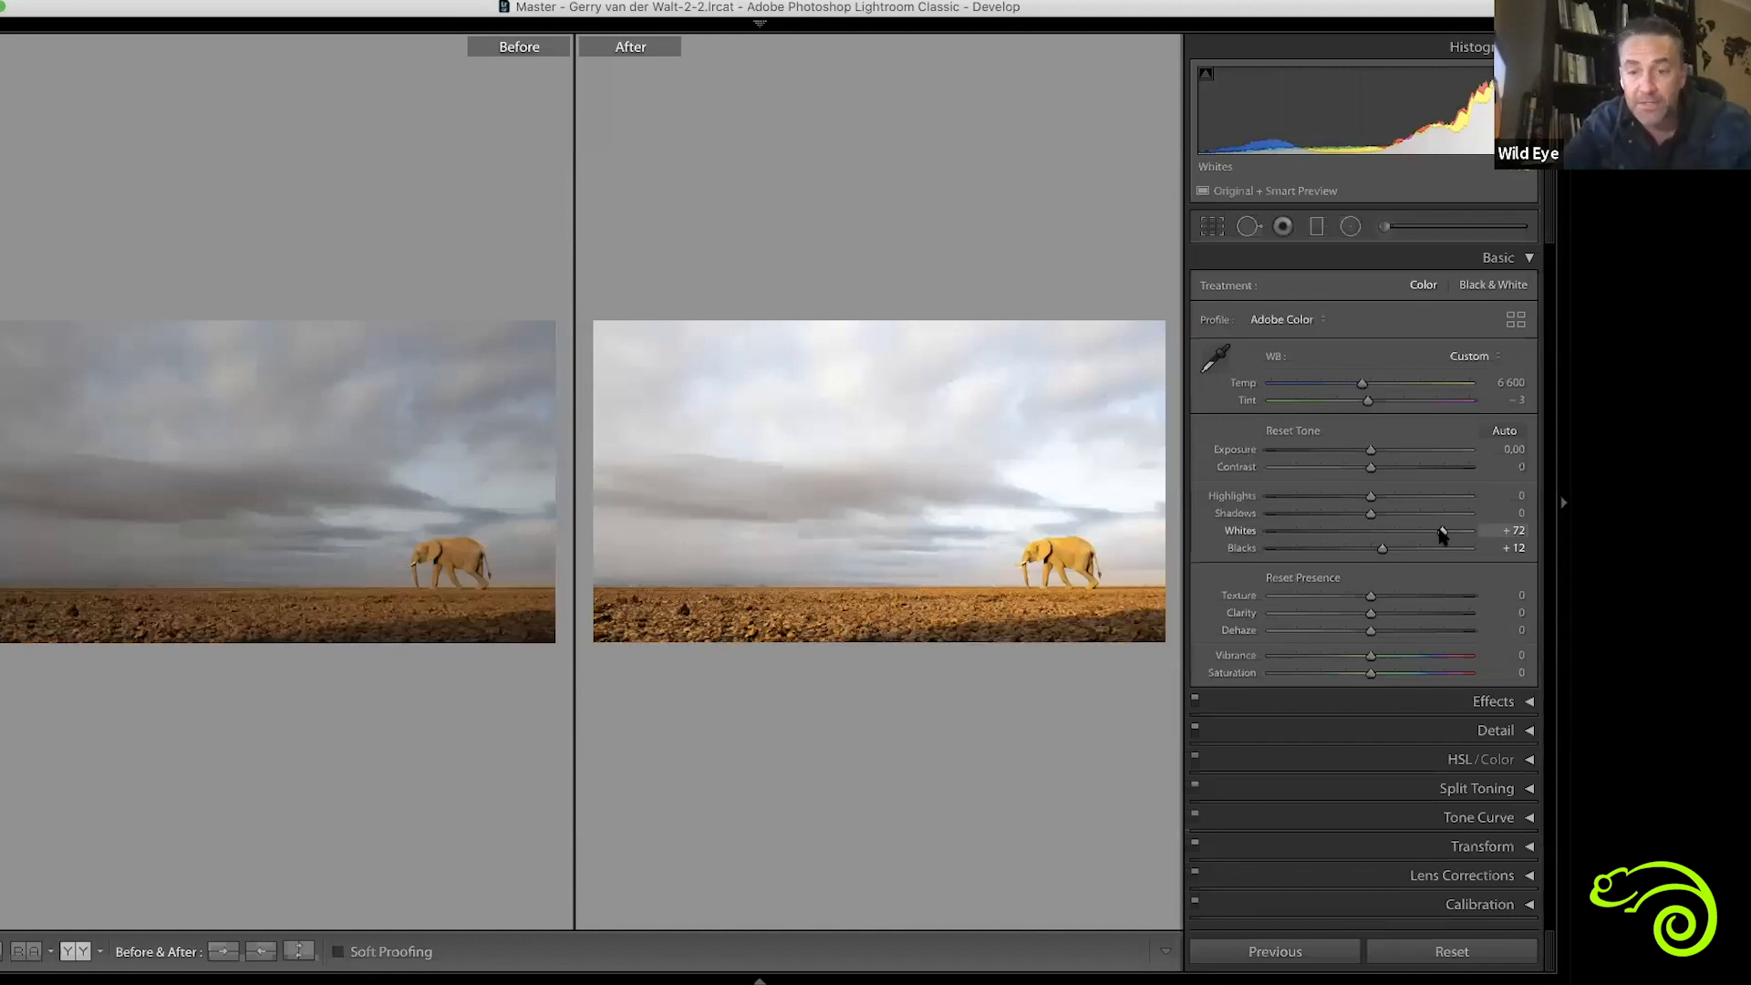
{"action": "left_click", "coordinate": [1442, 532], "text": "alt"}
{"action": "left_click_drag", "start_coordinate": [1442, 532], "coordinate": [1443, 533]}
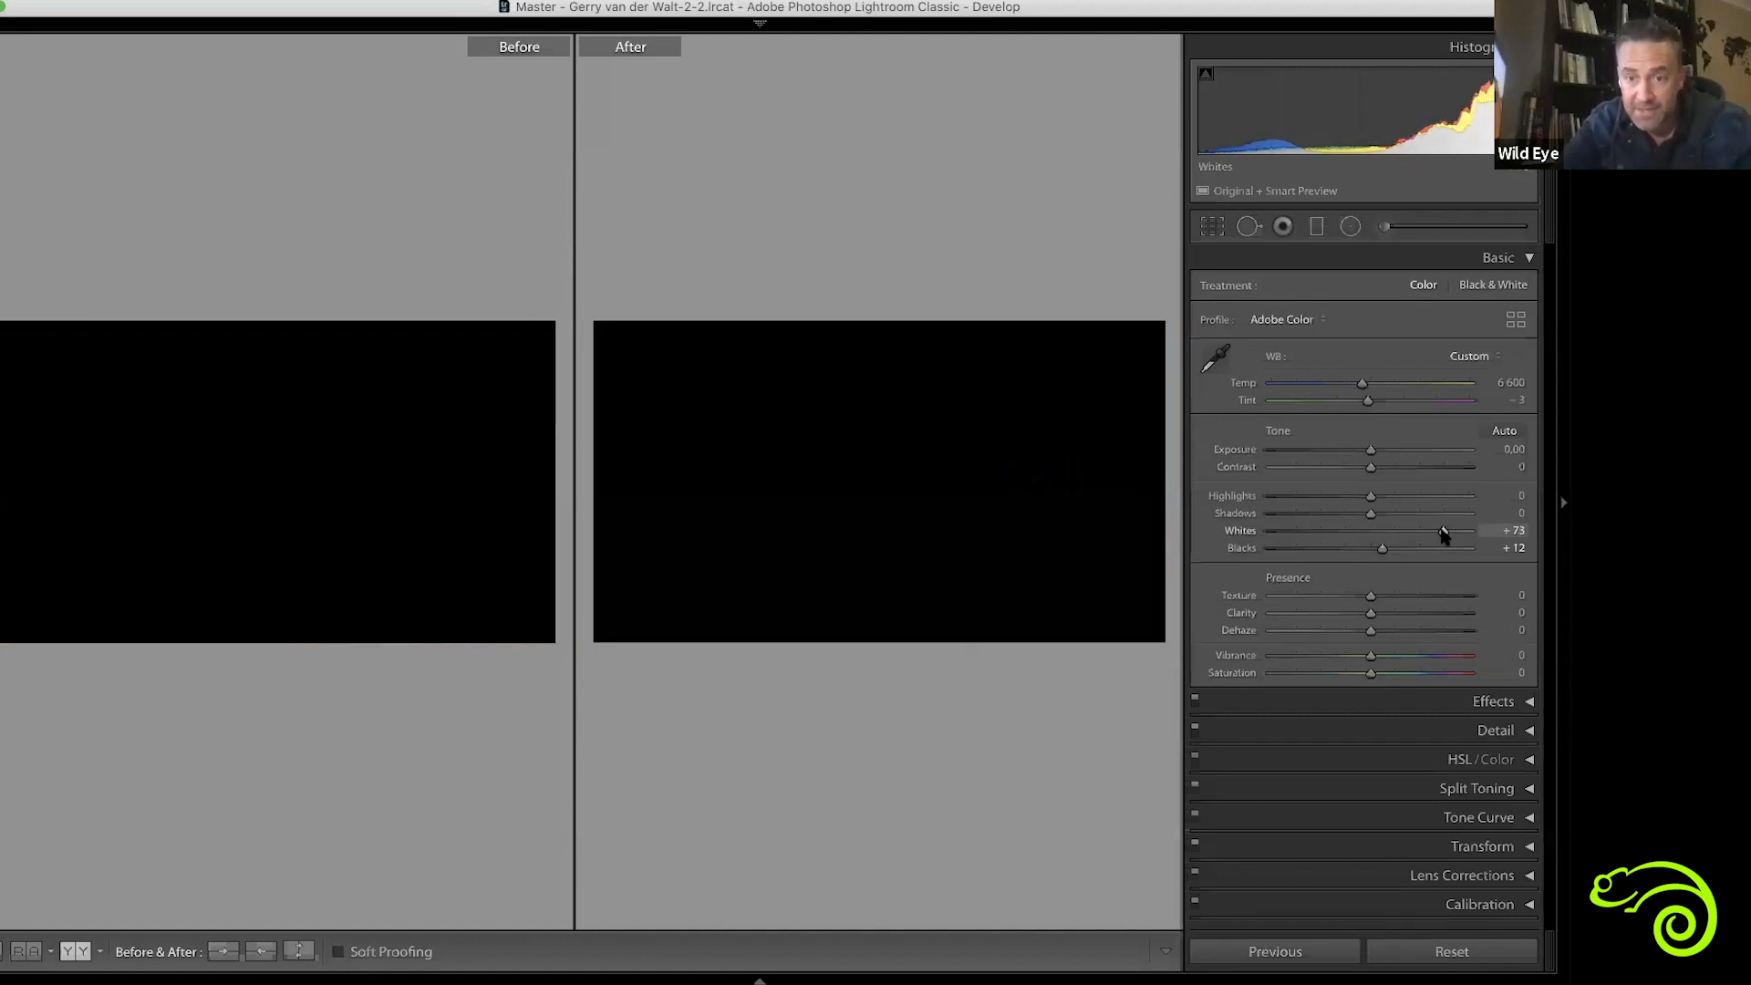
{"action": "key", "text": "y"}
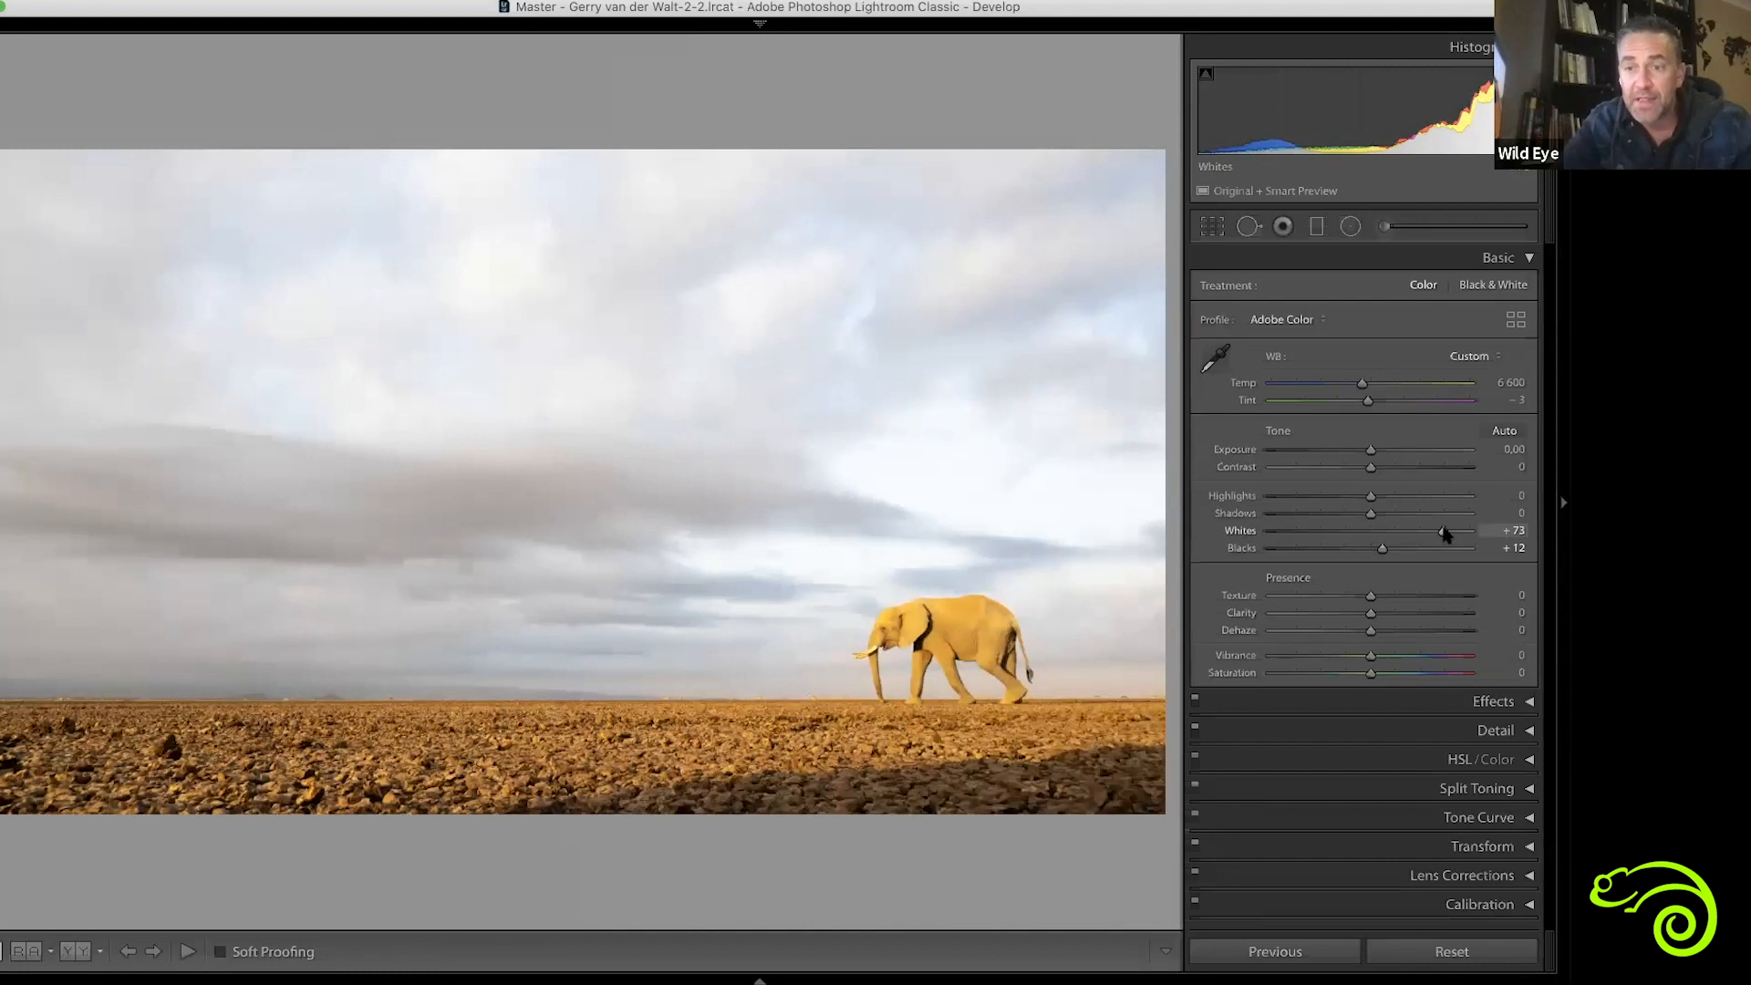
{"action": "left_click_drag", "start_coordinate": [1443, 536], "coordinate": [1431, 537]}
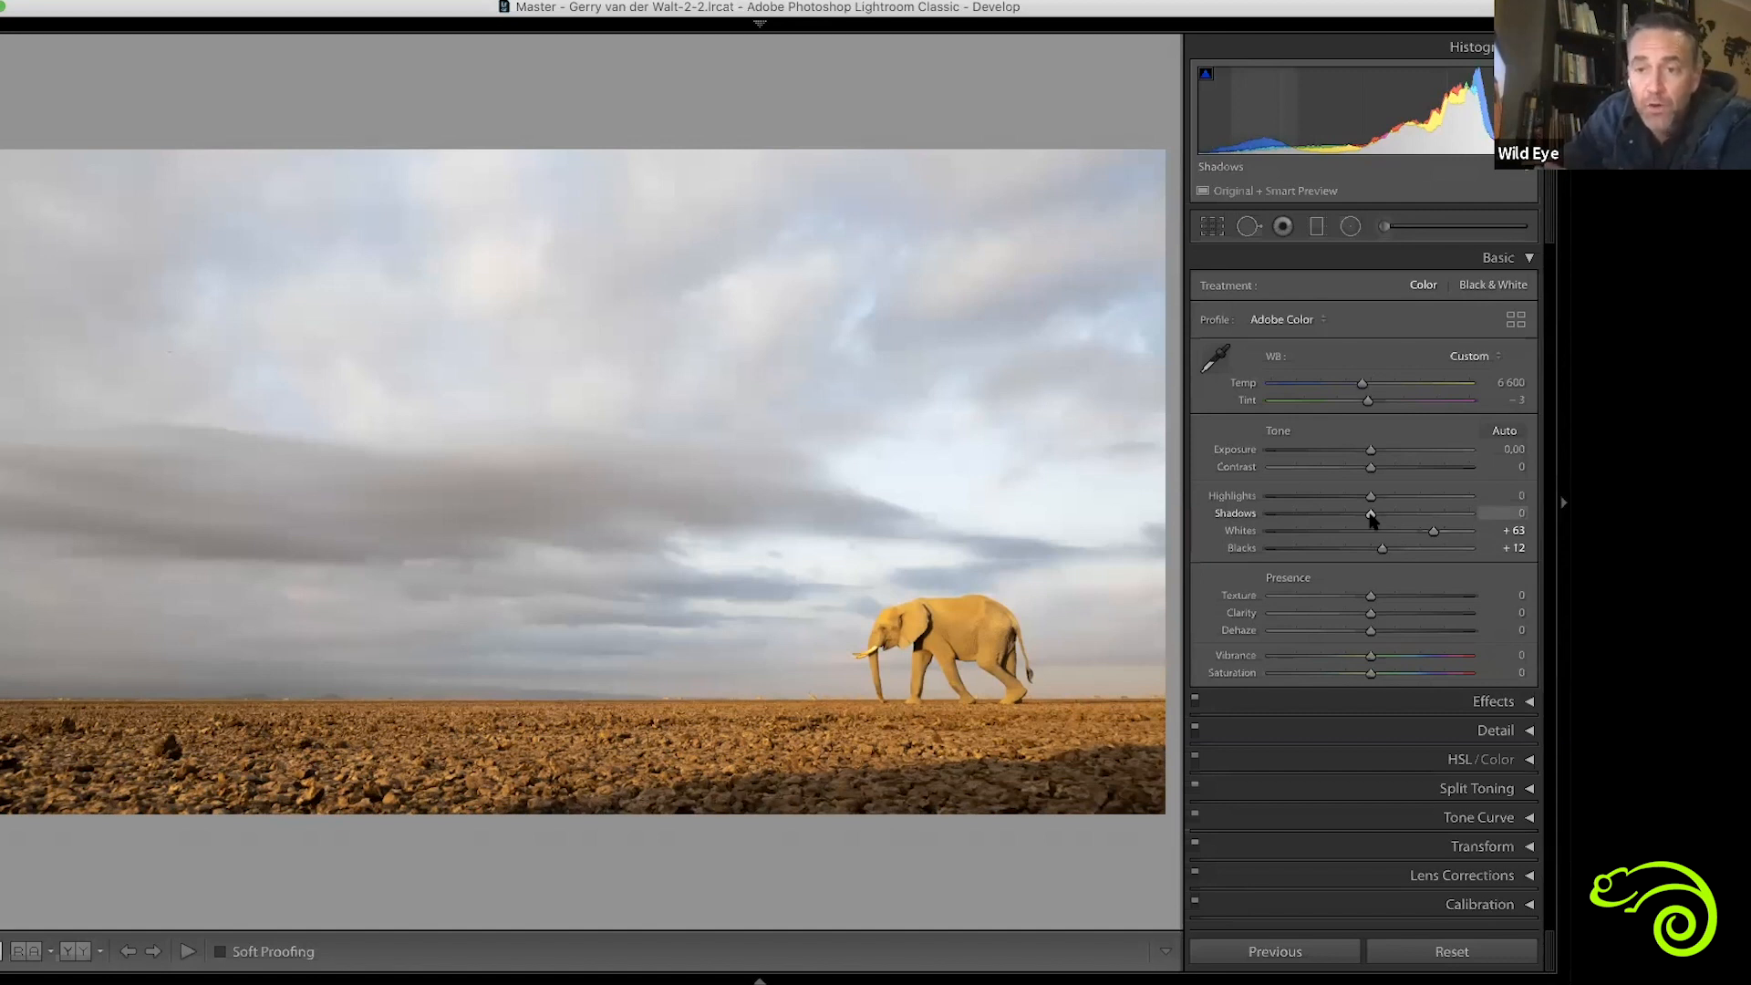
Try brightening the Shadows, including +53, and darken them to -42
{"action": "mouse_move", "coordinate": [1372, 518]}
{"action": "left_mouse_down"}
{"action": "mouse_move", "coordinate": [1301, 514]}
{"action": "mouse_move", "coordinate": [1377, 513]}
{"action": "left_mouse_up"}
{"action": "left_click_drag", "start_coordinate": [1497, 512], "coordinate": [1537, 507]}
{"action": "double_click", "coordinate": [1425, 518]}
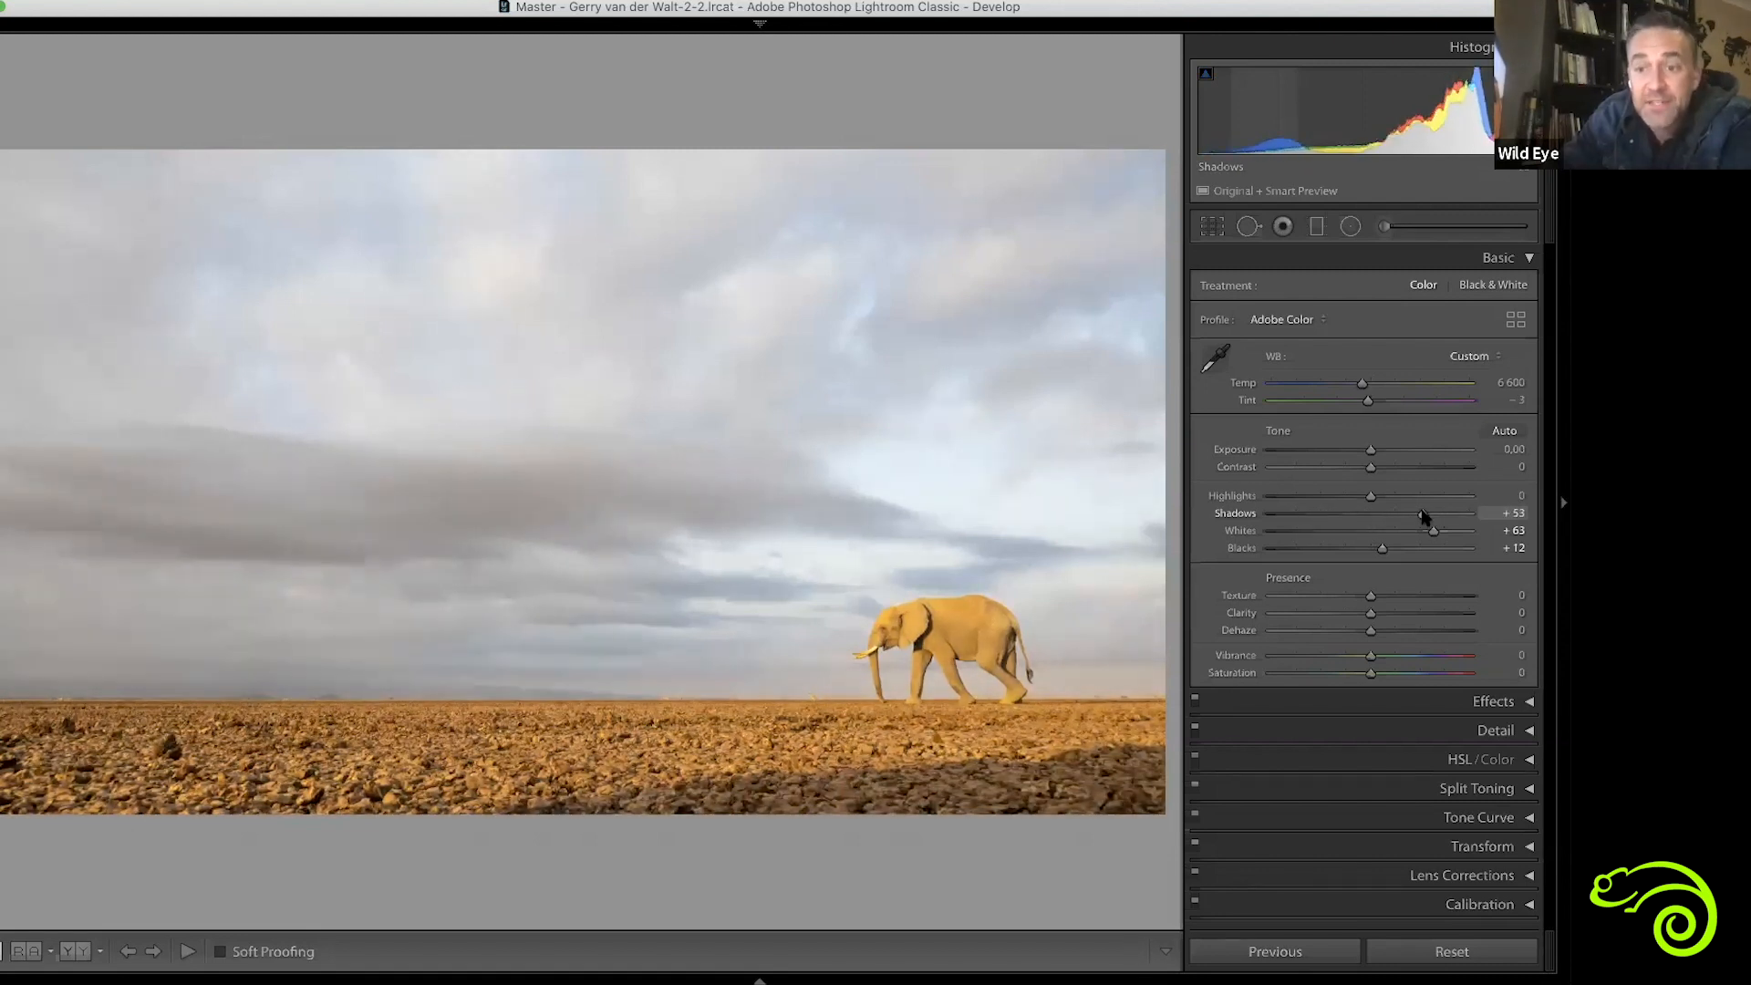
{"action": "mouse_move", "coordinate": [1361, 518]}
{"action": "left_mouse_down"}
{"action": "mouse_move", "coordinate": [1325, 512]}
{"action": "mouse_move", "coordinate": [1333, 528]}
{"action": "left_mouse_up"}
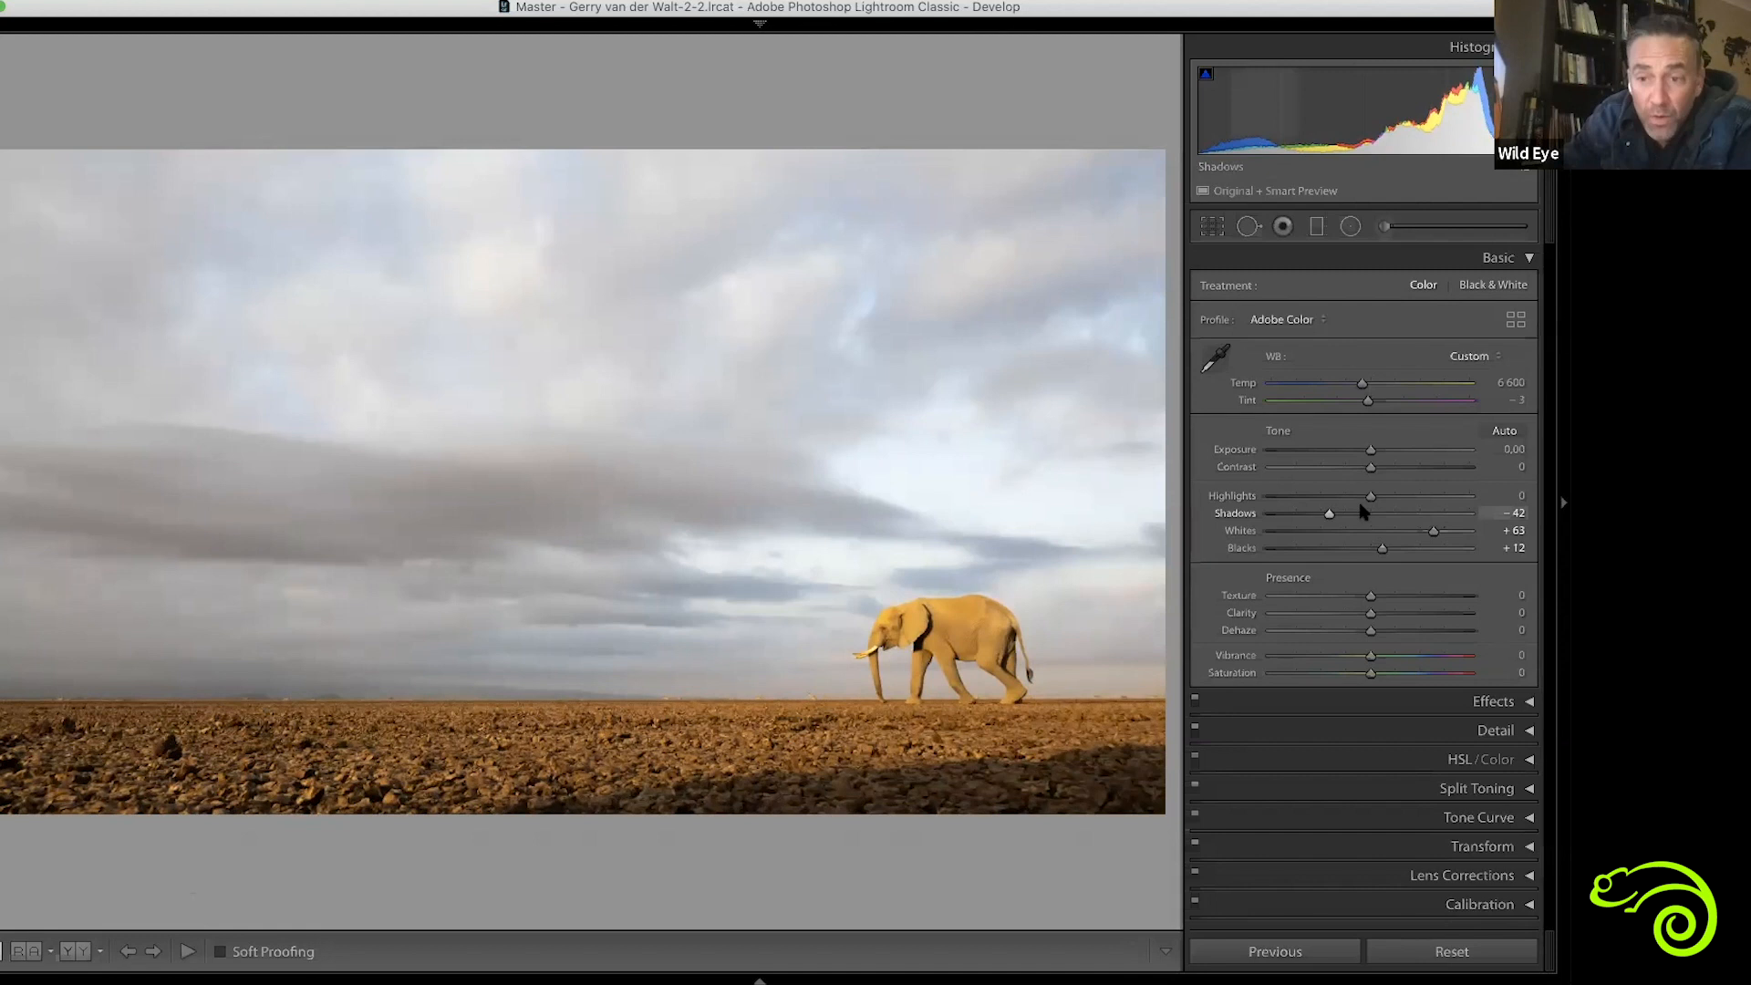
Lower the photo's Highlights to -68 and raise Contrast to +6
{"action": "left_click_drag", "start_coordinate": [1367, 501], "coordinate": [1302, 527]}
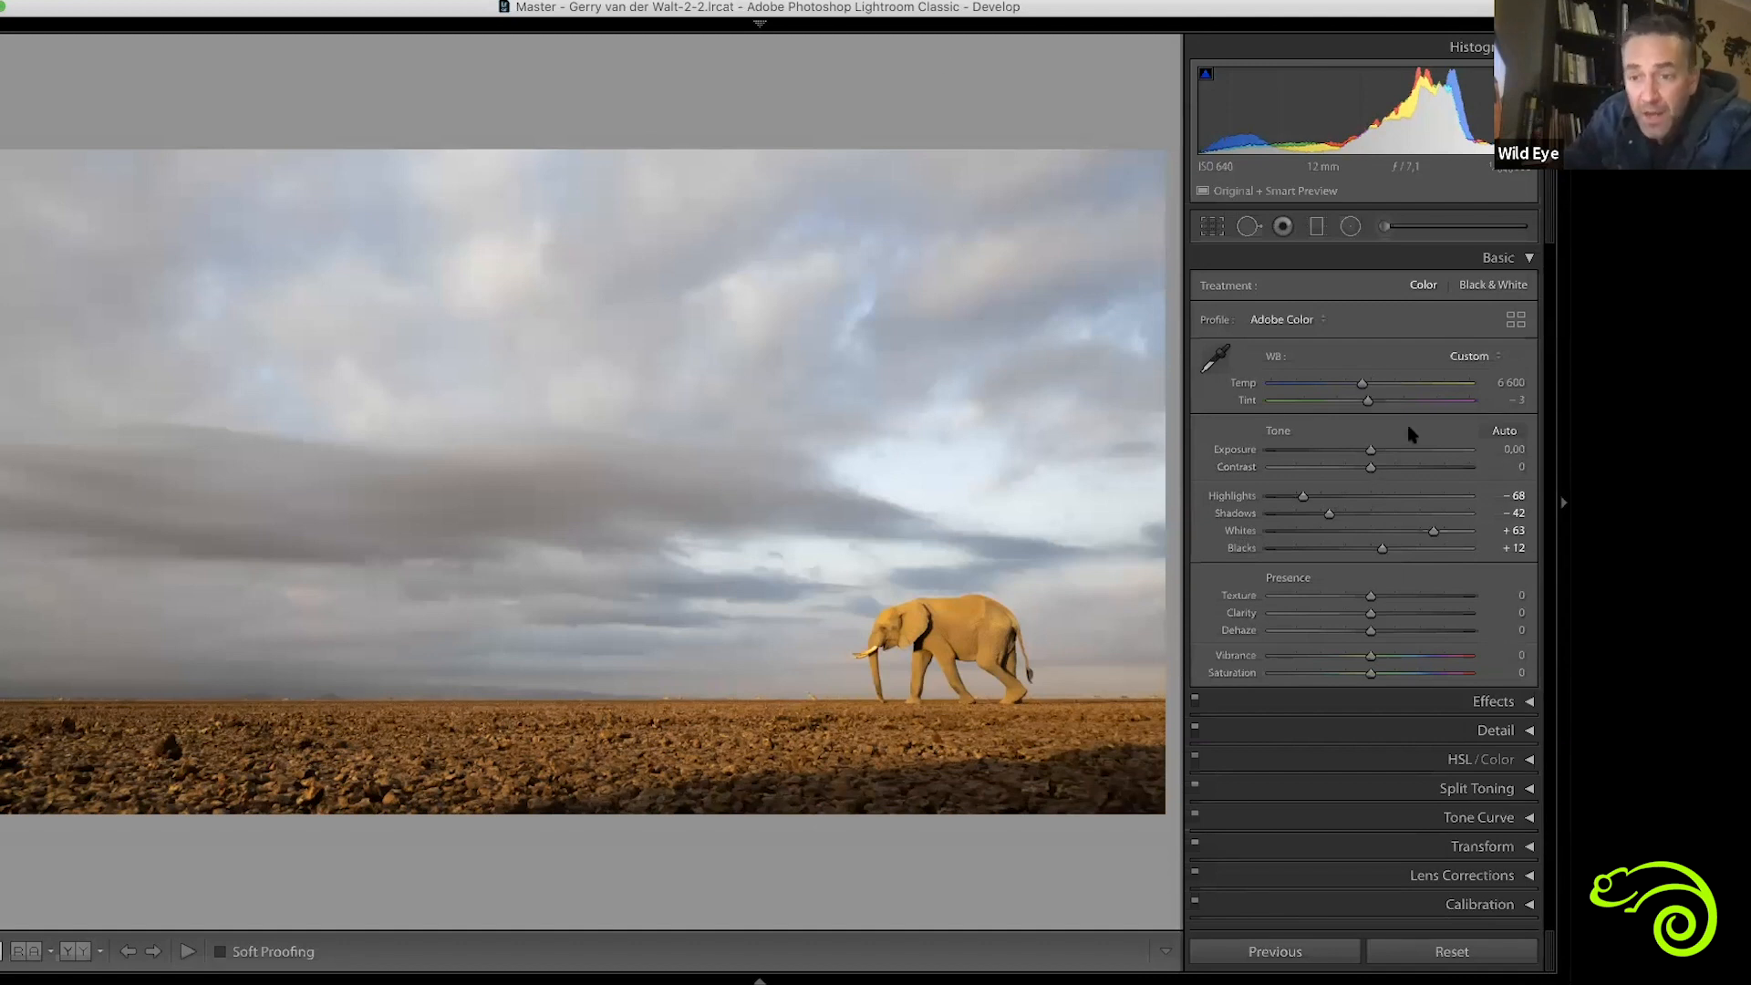
{"action": "left_click_drag", "start_coordinate": [1368, 472], "coordinate": [1375, 468]}
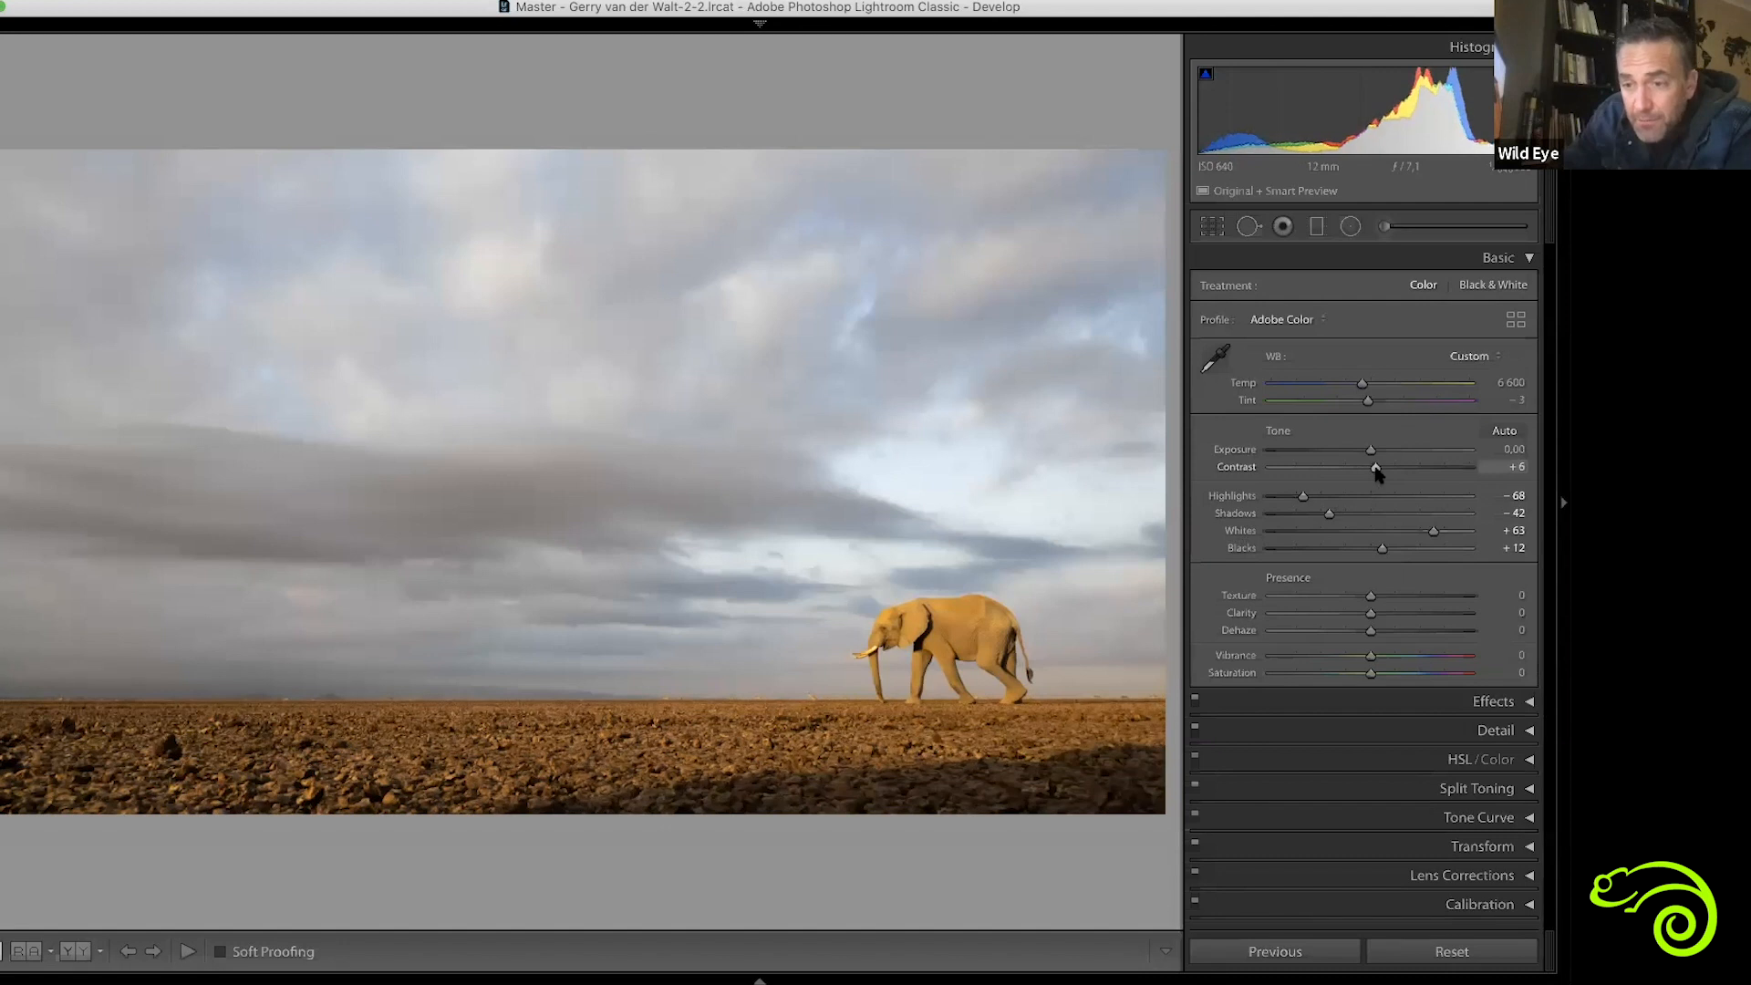
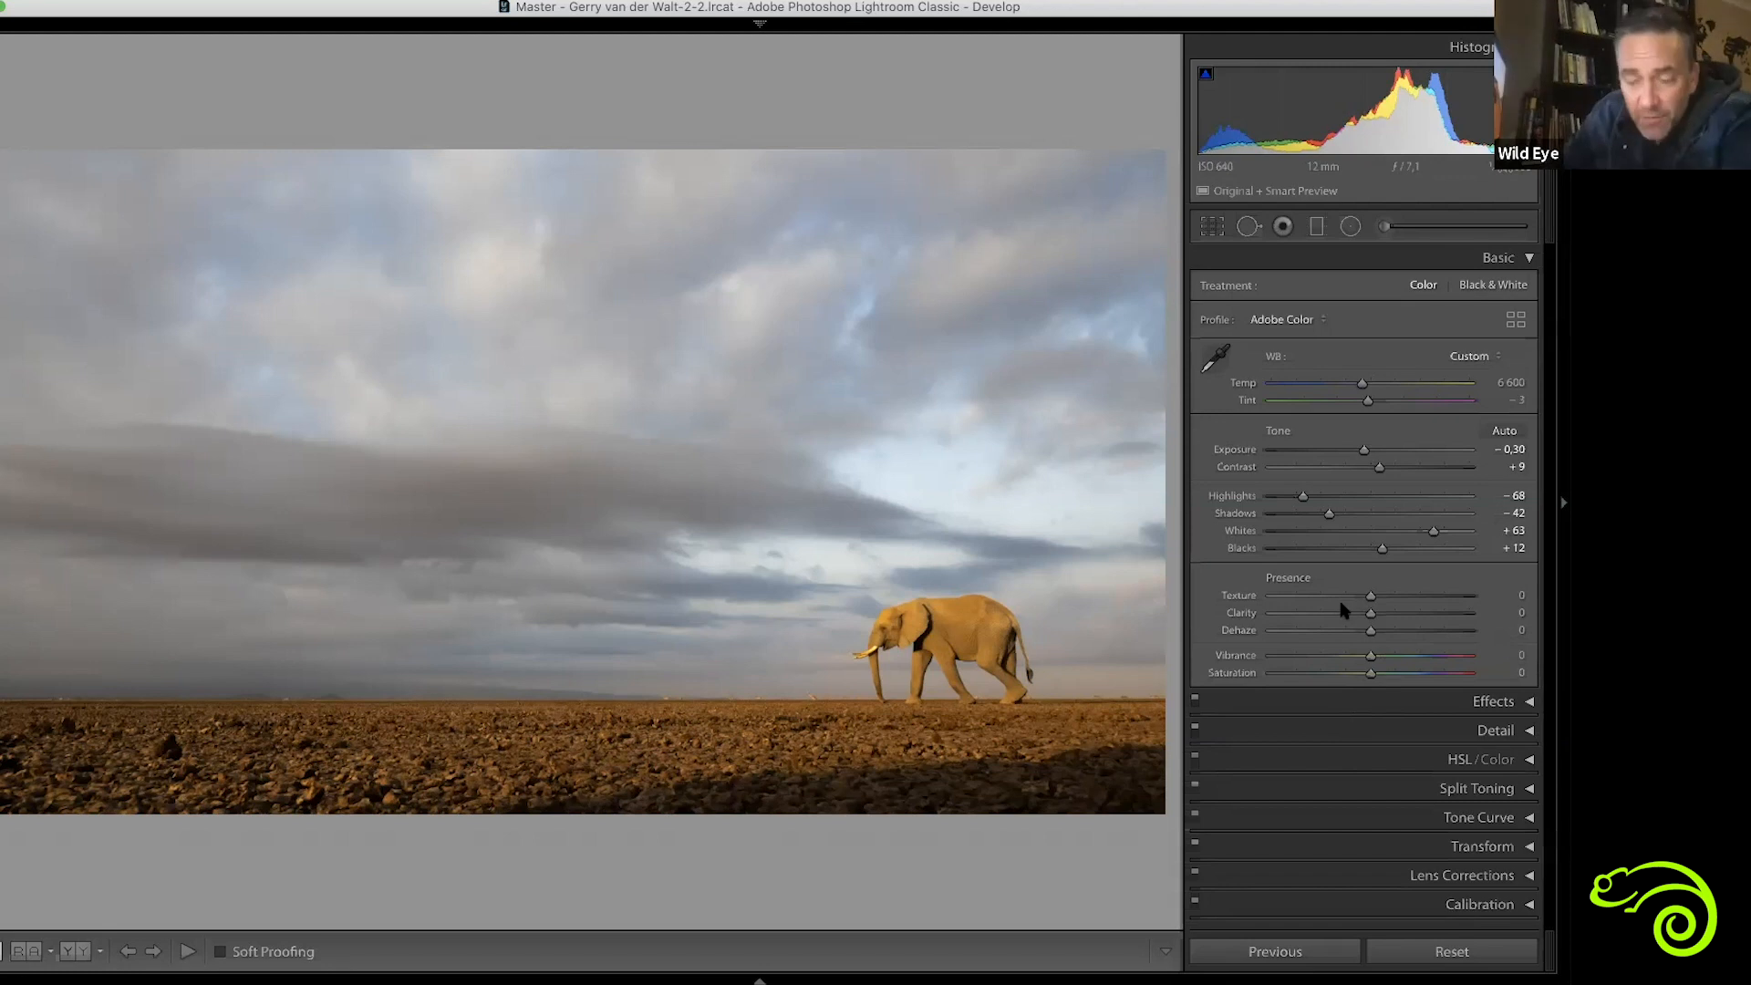
Try Texture at +14 and +100, zoom in to inspect the elephant's detail, and set Texture to +26
{"action": "left_click_drag", "start_coordinate": [1373, 601], "coordinate": [1385, 602]}
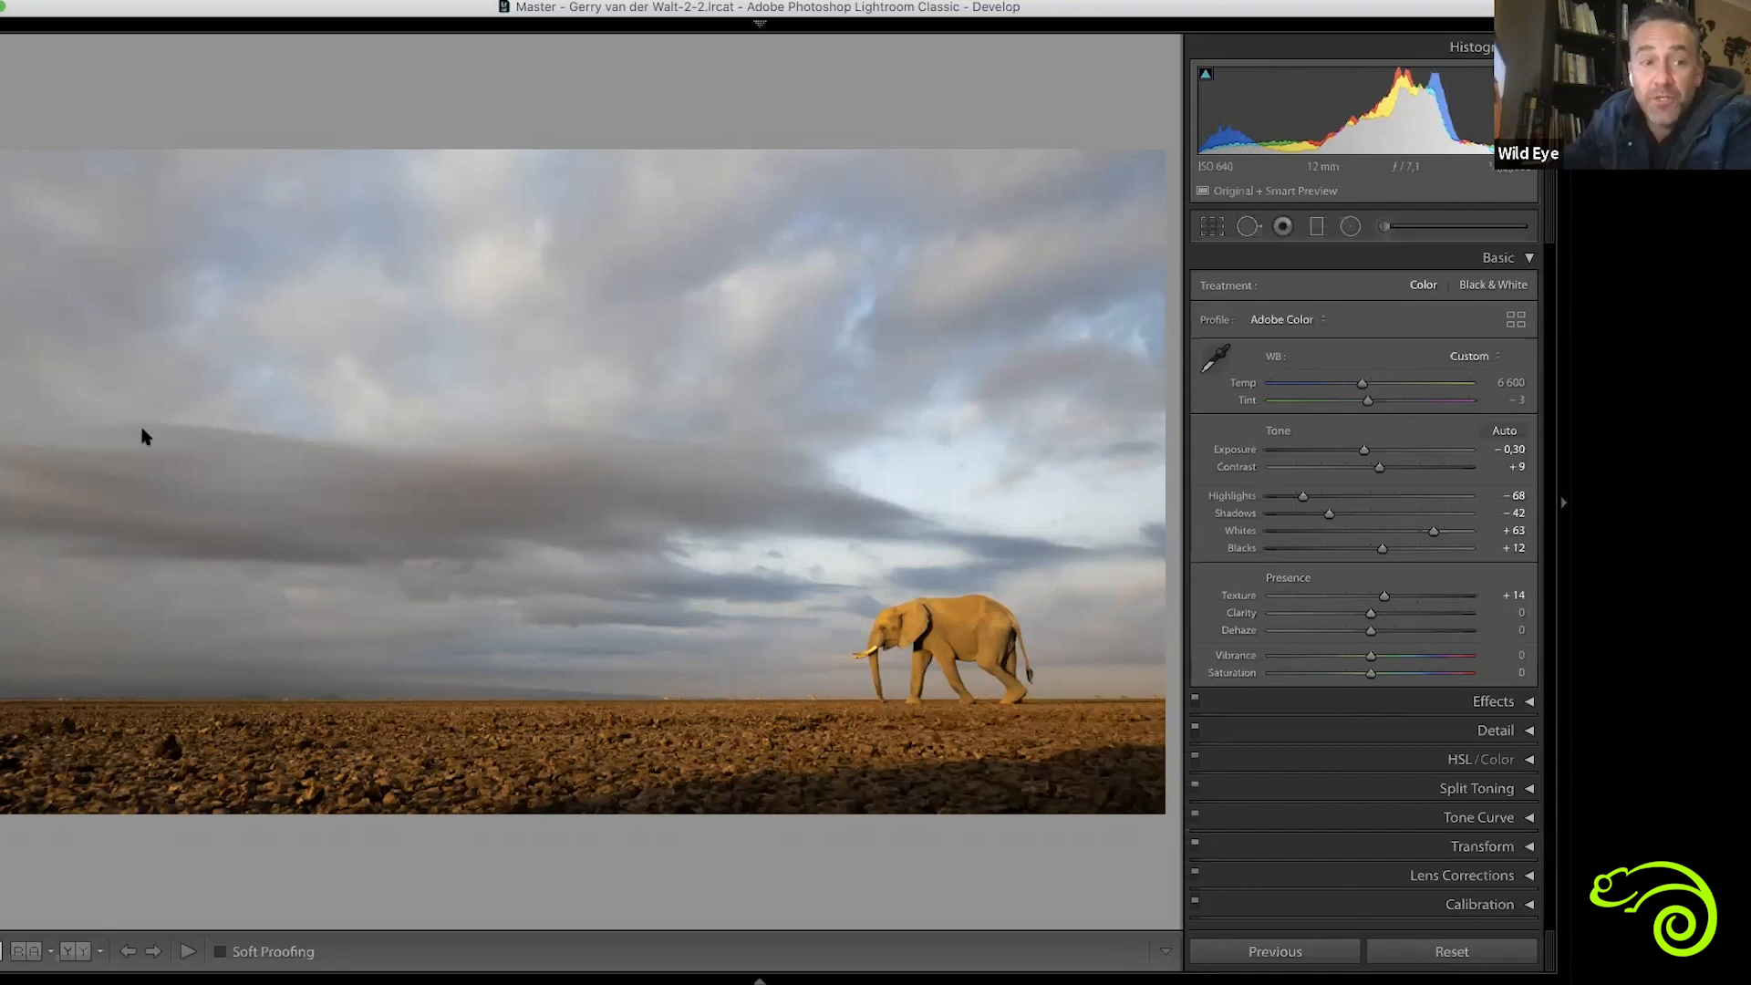
{"action": "double_click", "coordinate": [1383, 595]}
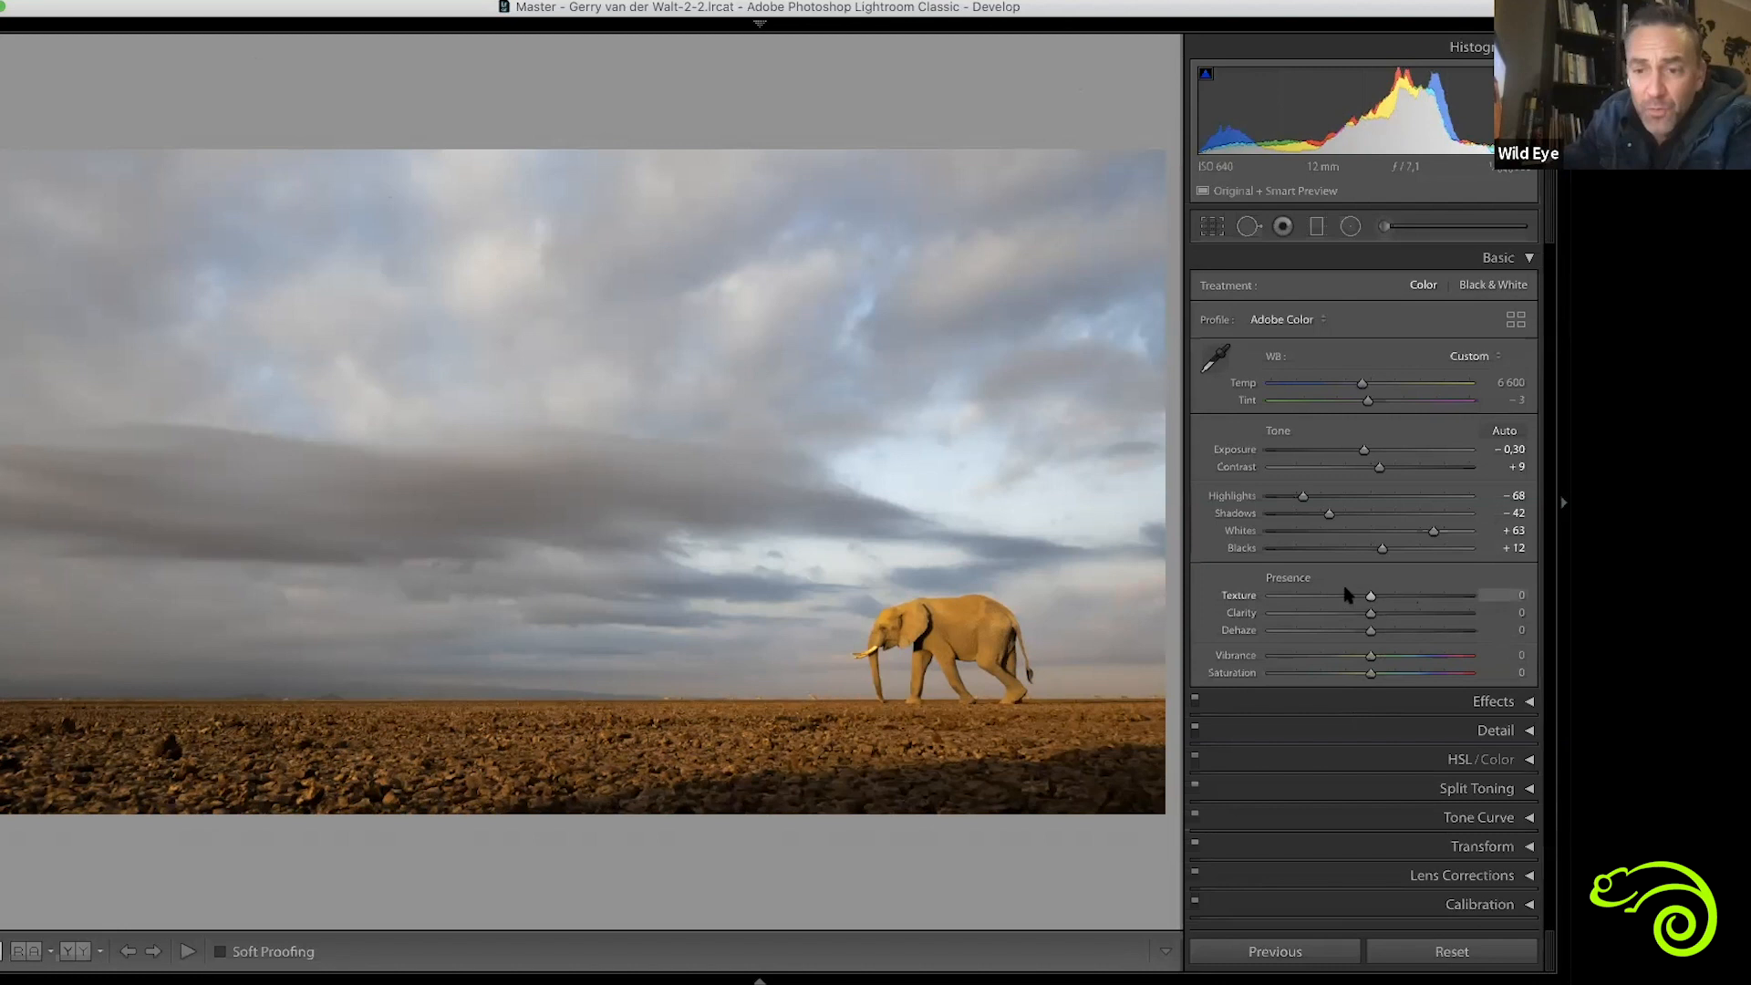
{"action": "left_click_drag", "start_coordinate": [1371, 595], "coordinate": [1539, 591]}
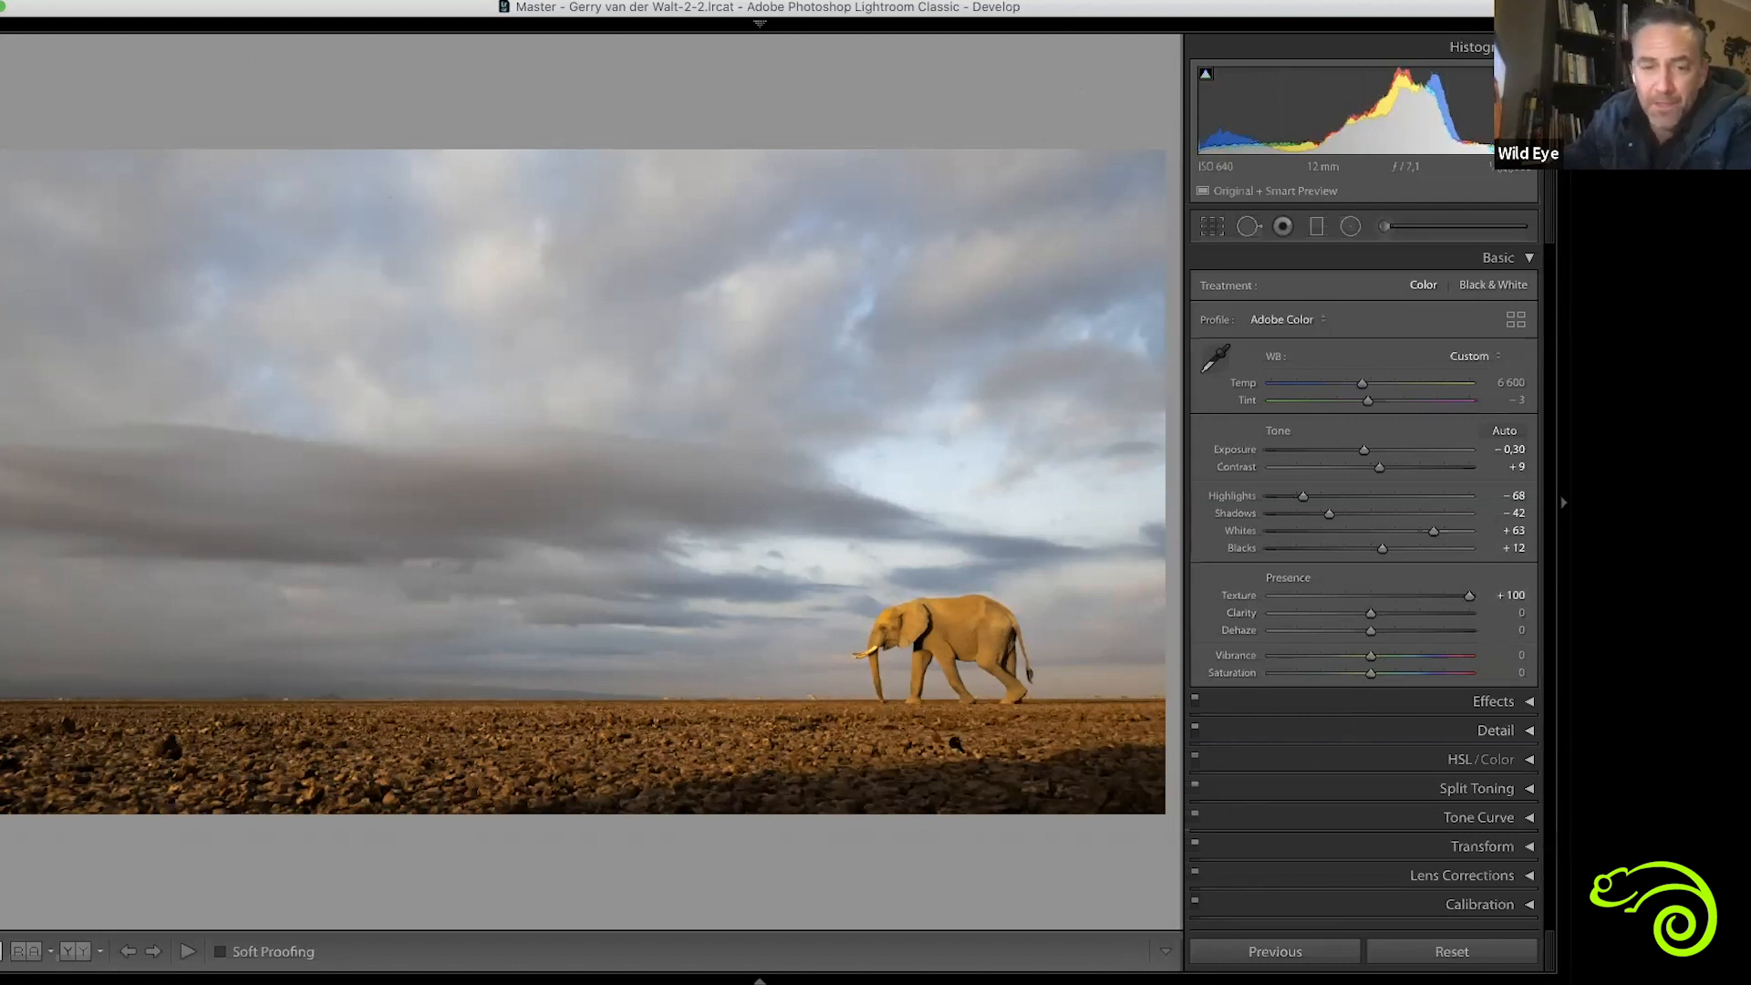
{"action": "left_click", "coordinate": [944, 673]}
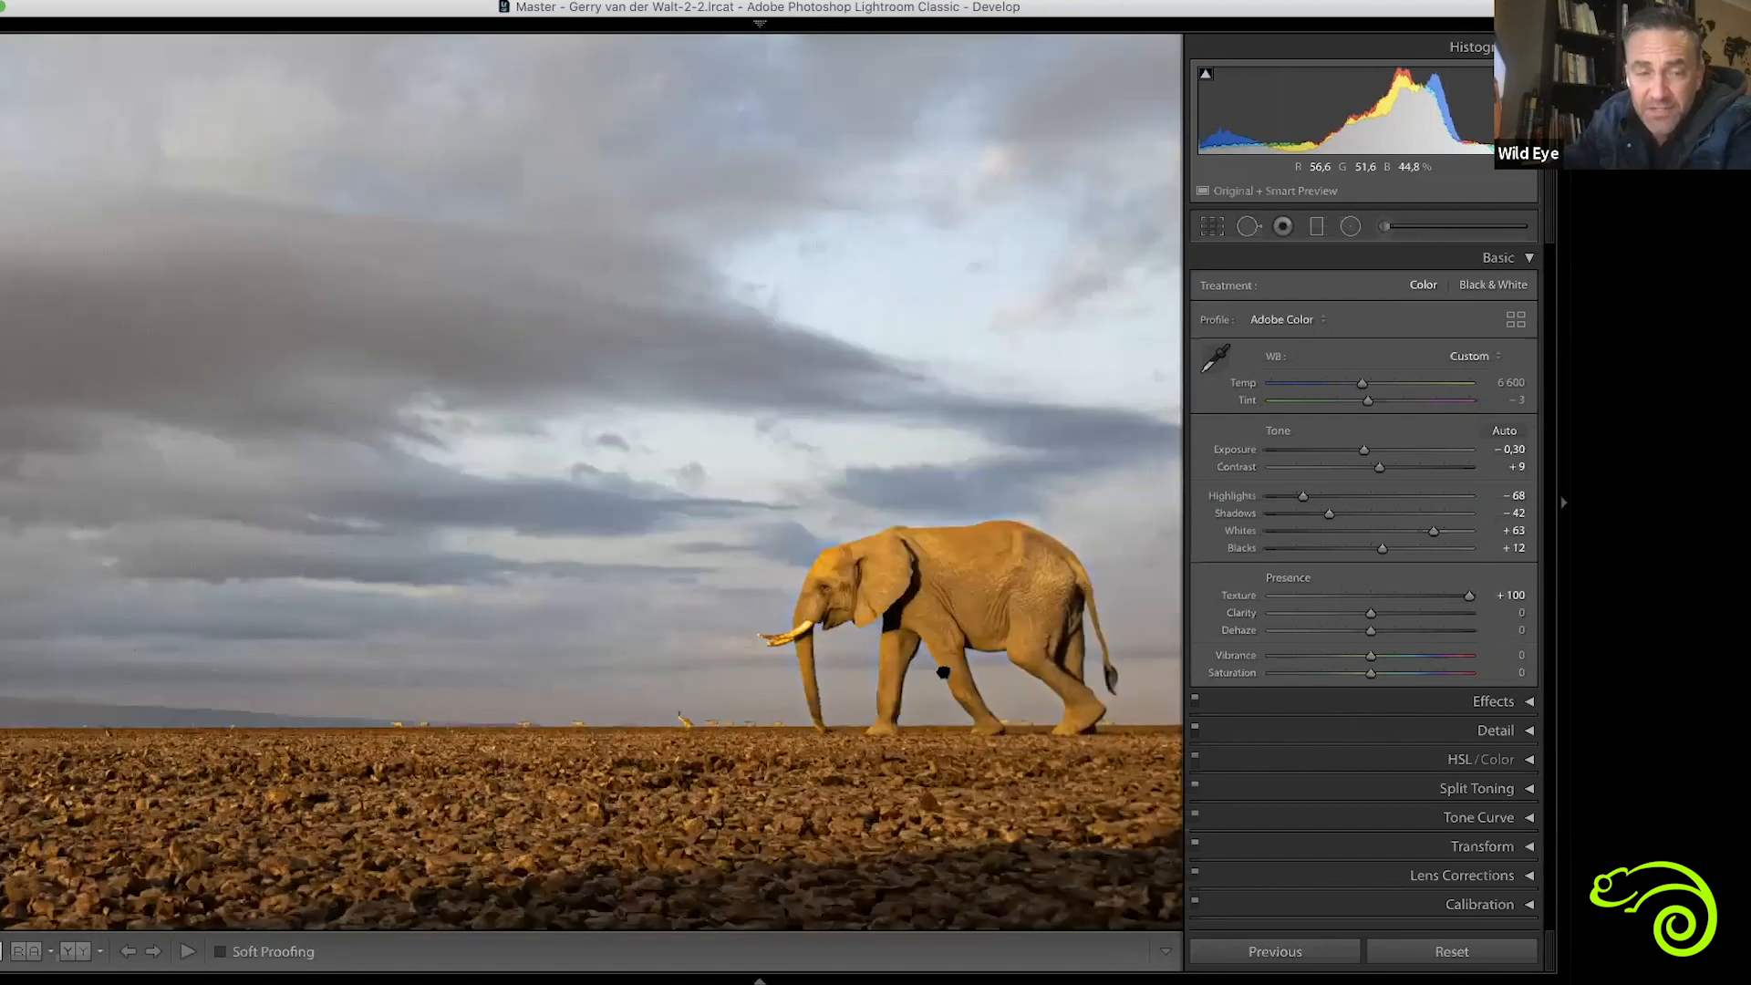
{"action": "left_click", "coordinate": [944, 673]}
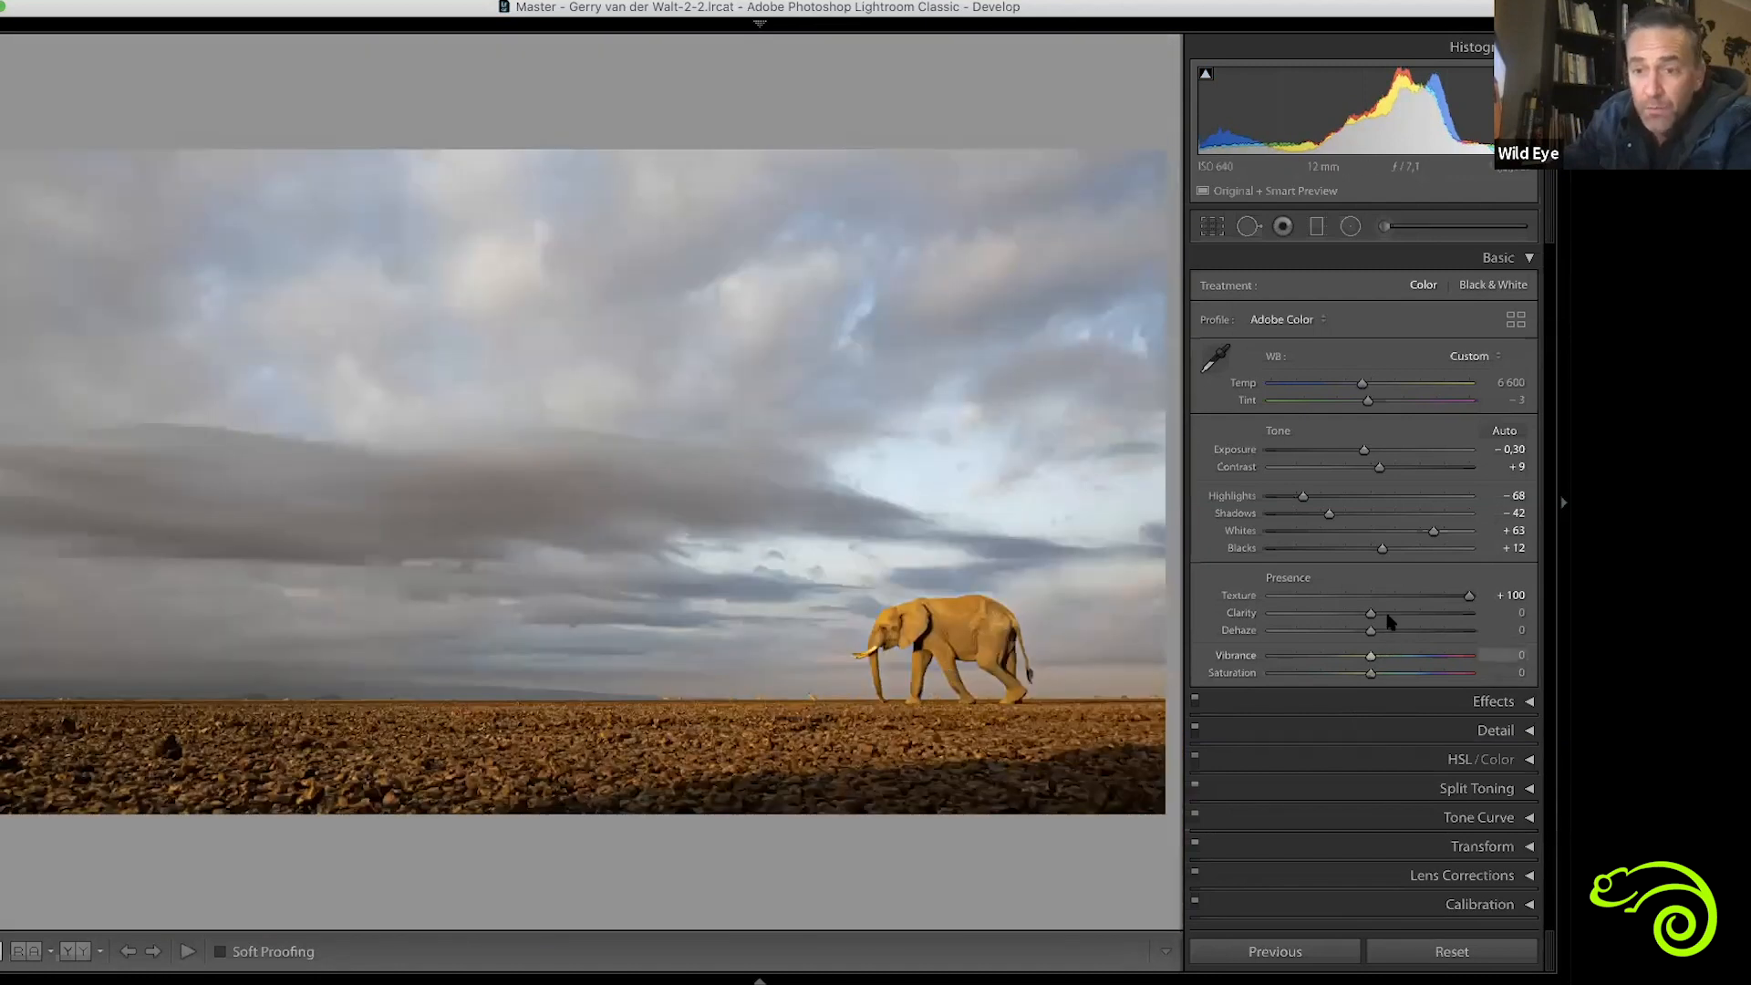
{"action": "left_click_drag", "start_coordinate": [1468, 596], "coordinate": [1395, 613]}
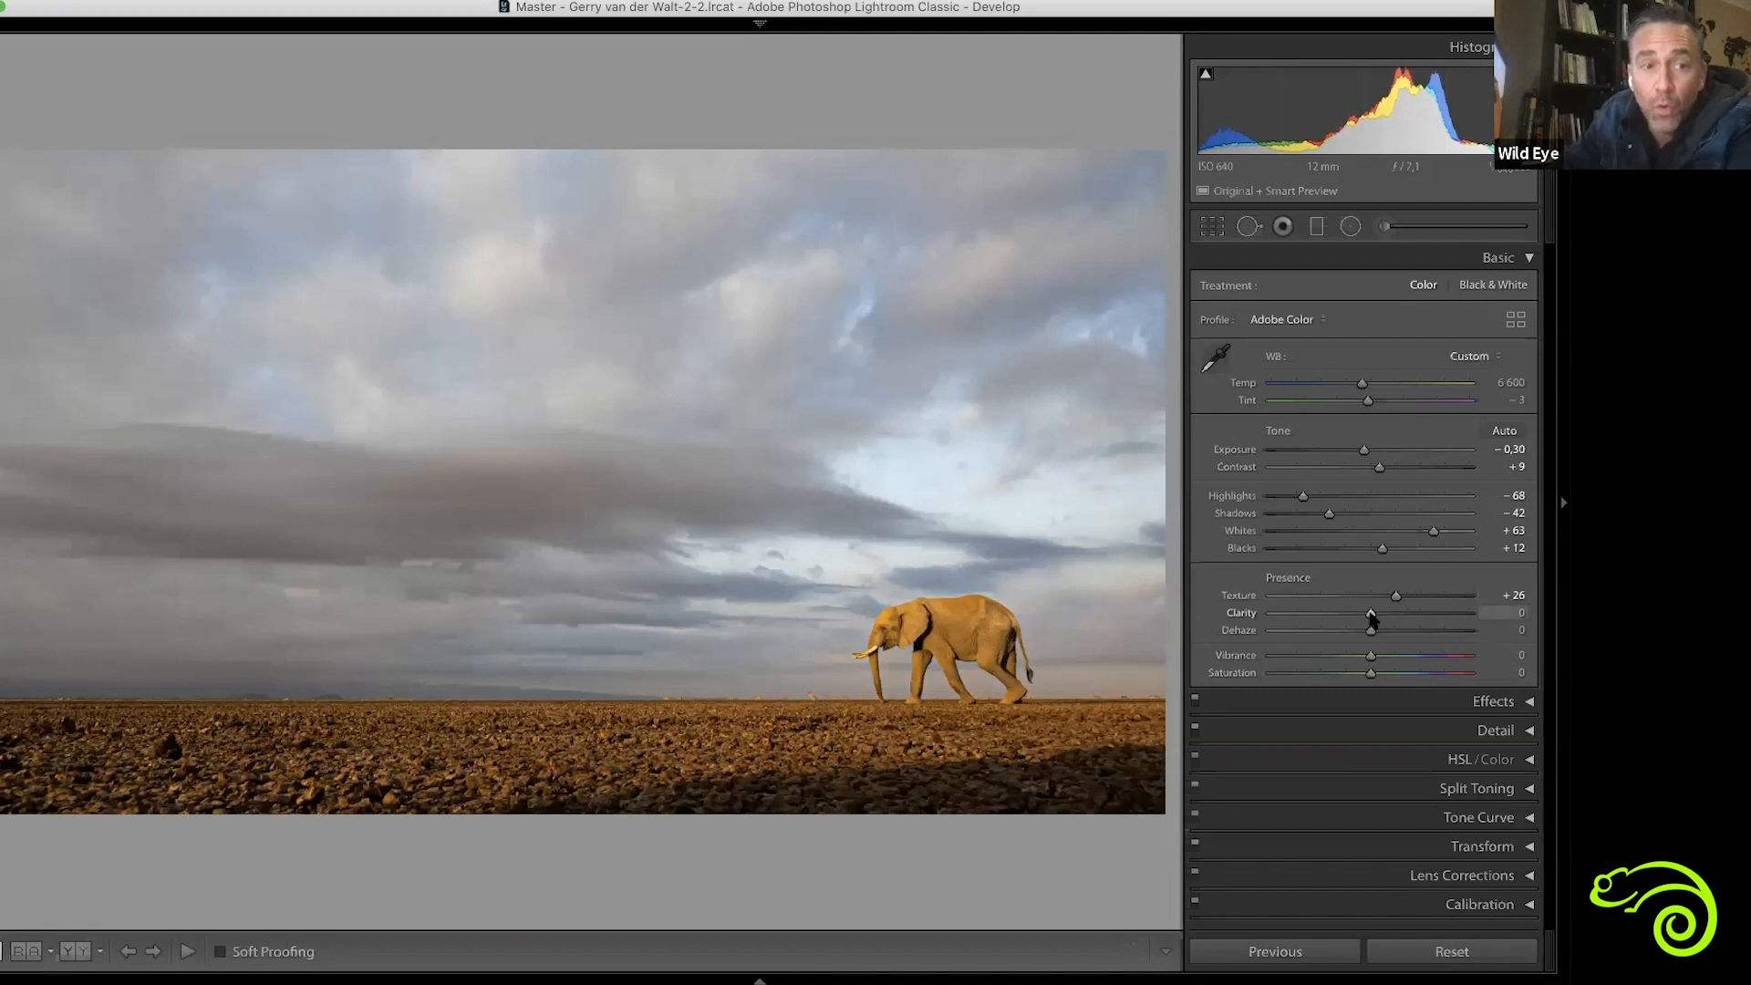
Try Clarity at +100, set it to +26, and compare the photo side by side before and after
{"action": "left_click_drag", "start_coordinate": [1371, 617], "coordinate": [1469, 613]}
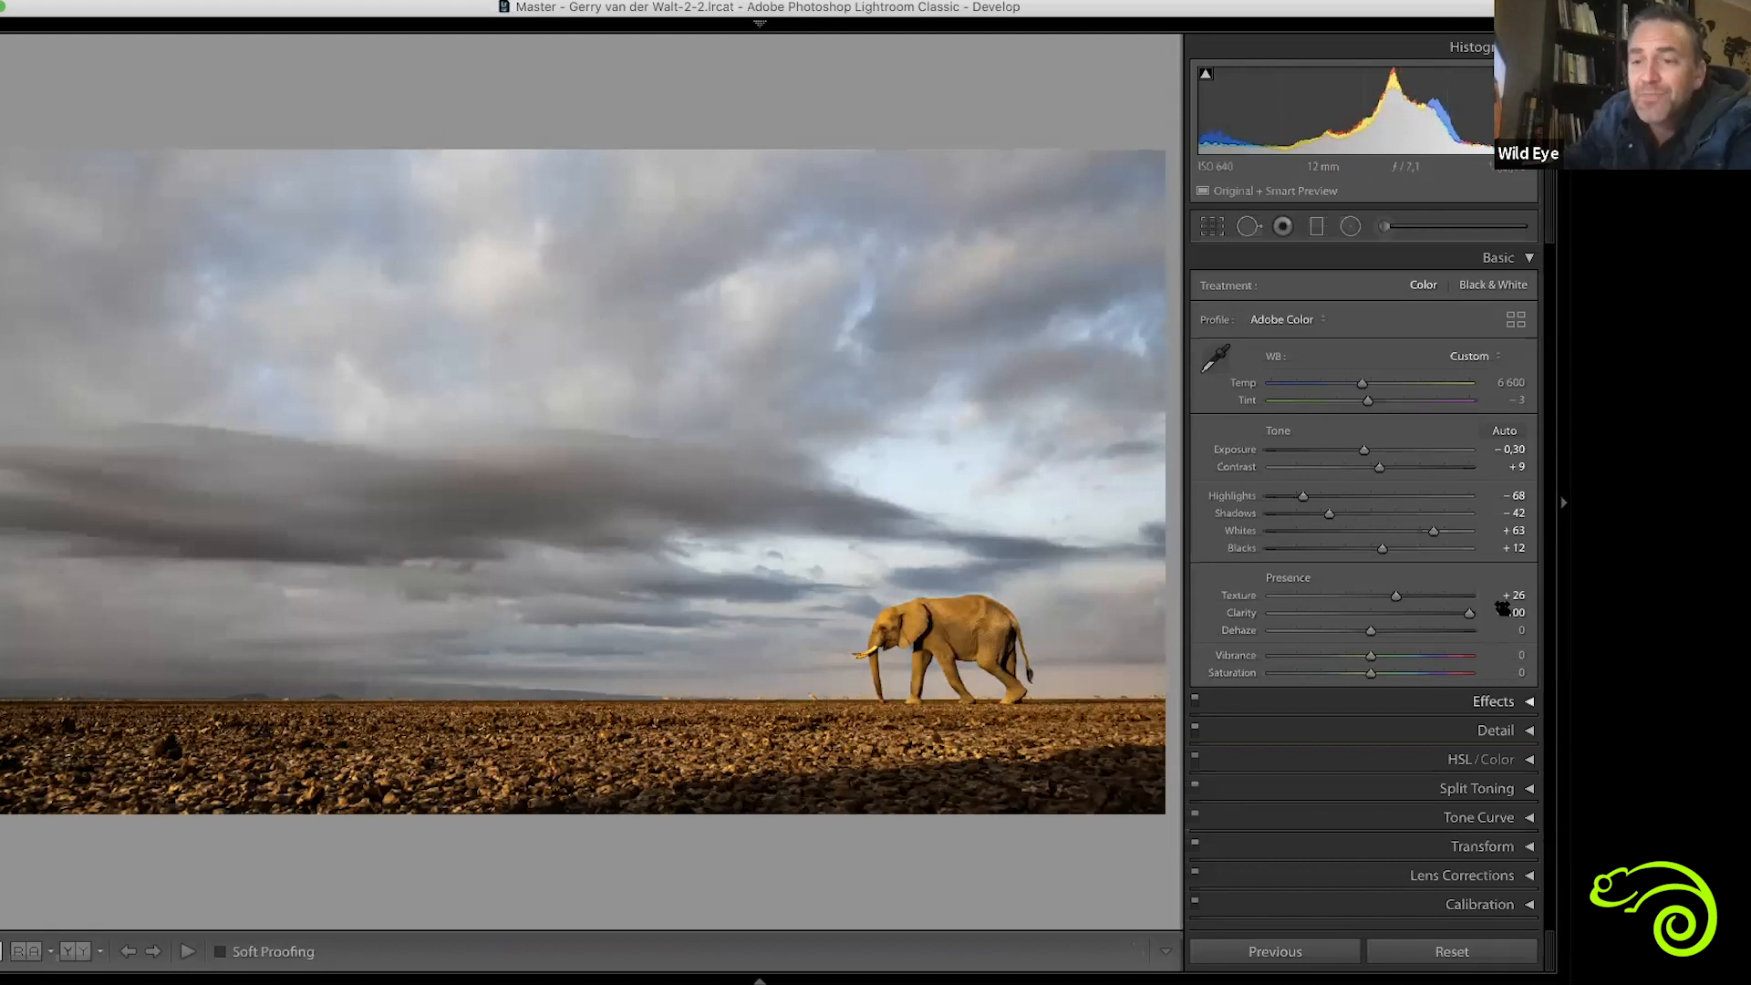
{"action": "left_click_drag", "start_coordinate": [1466, 619], "coordinate": [1395, 636]}
{"action": "key", "text": "y"}
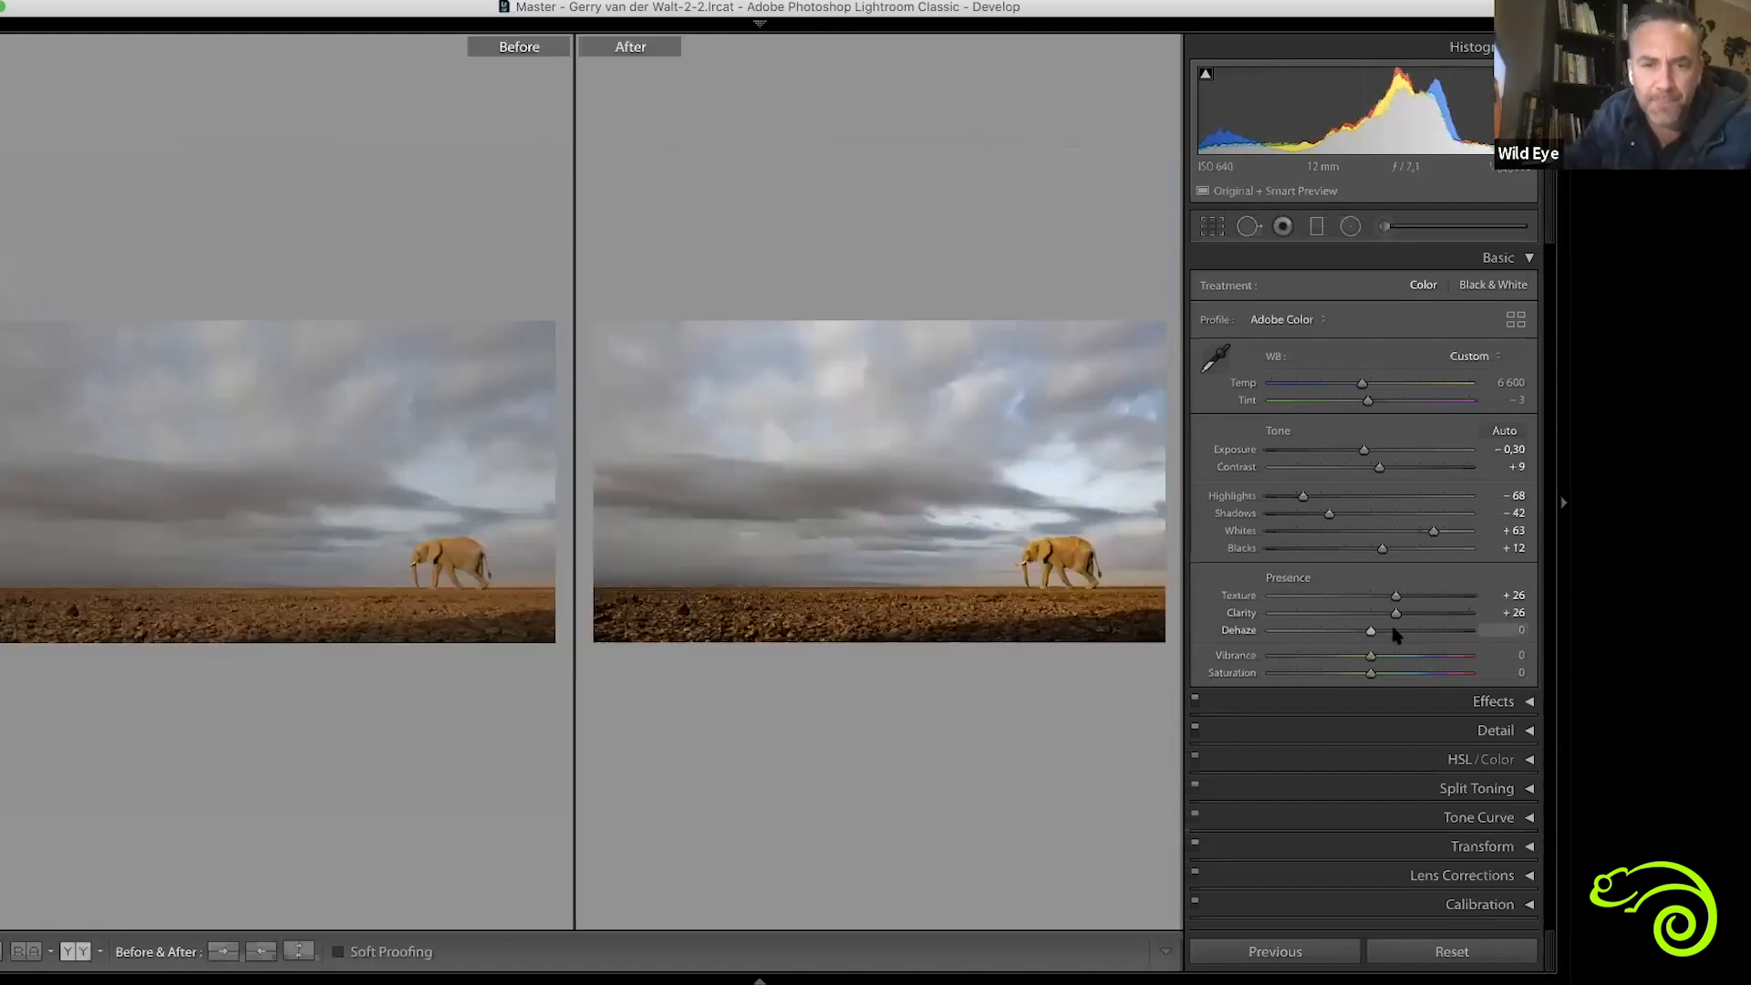
{"action": "key", "text": "y"}
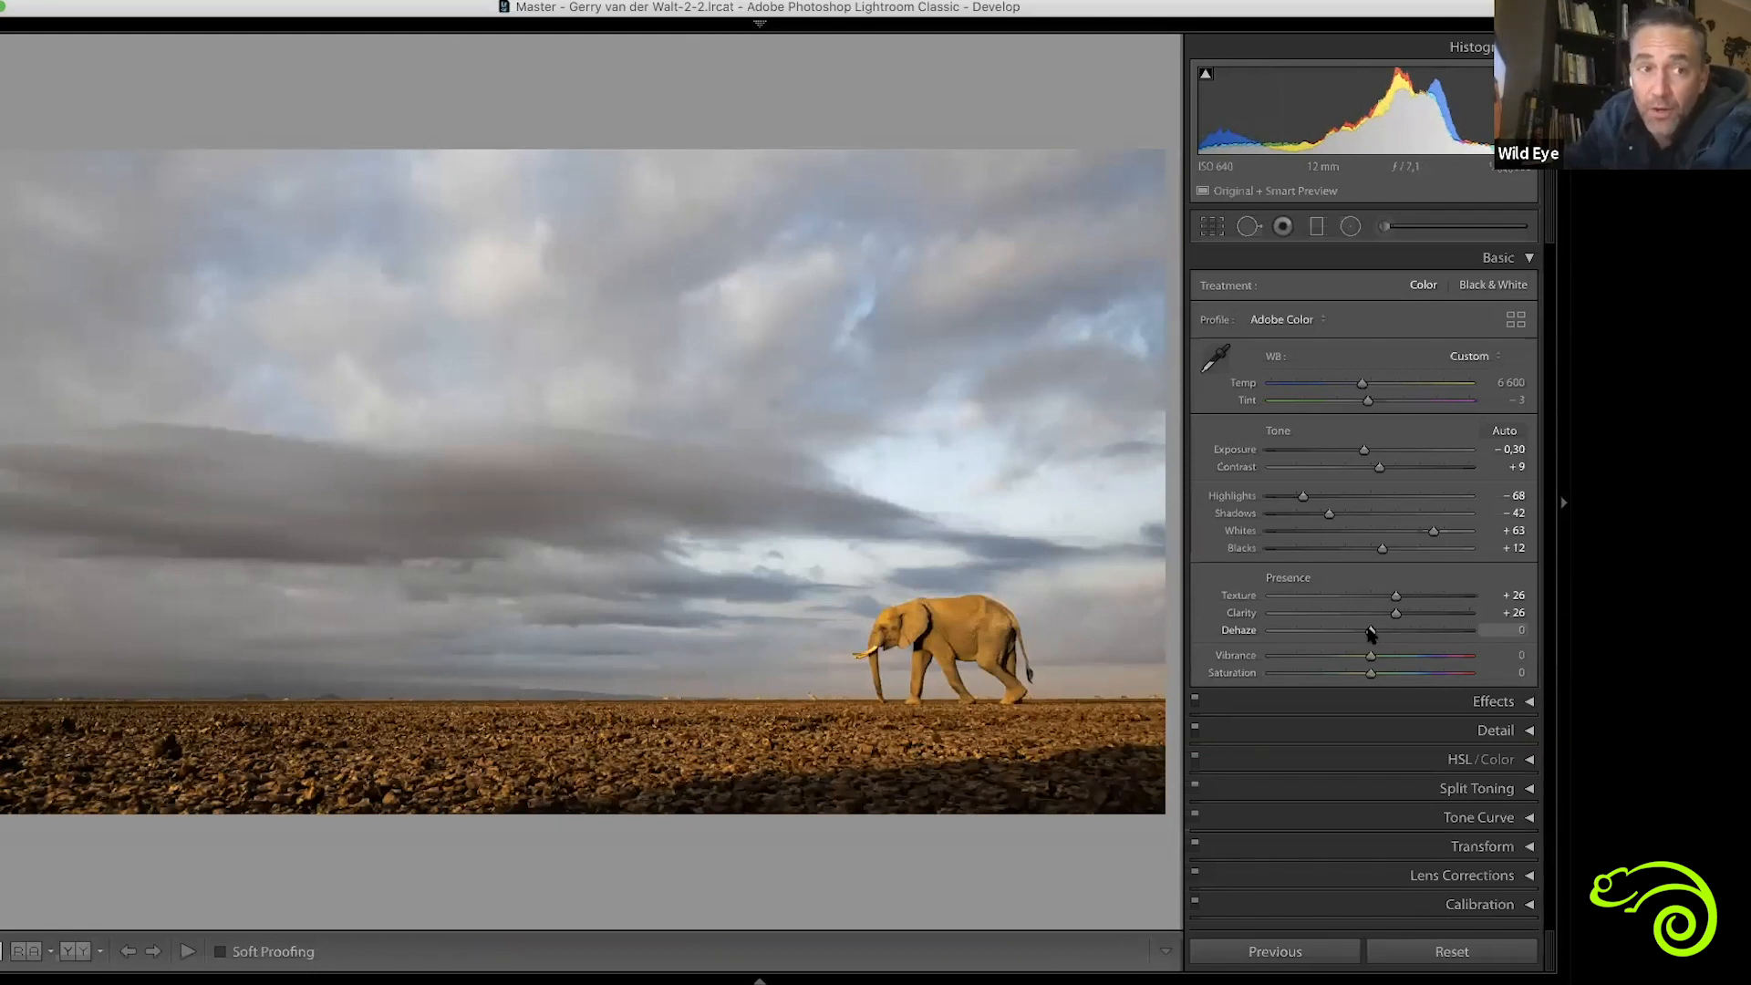
Try Dehaze at +100 to exaggerate the sky, and bring it down to +17
{"action": "left_click_drag", "start_coordinate": [1370, 632], "coordinate": [1482, 631]}
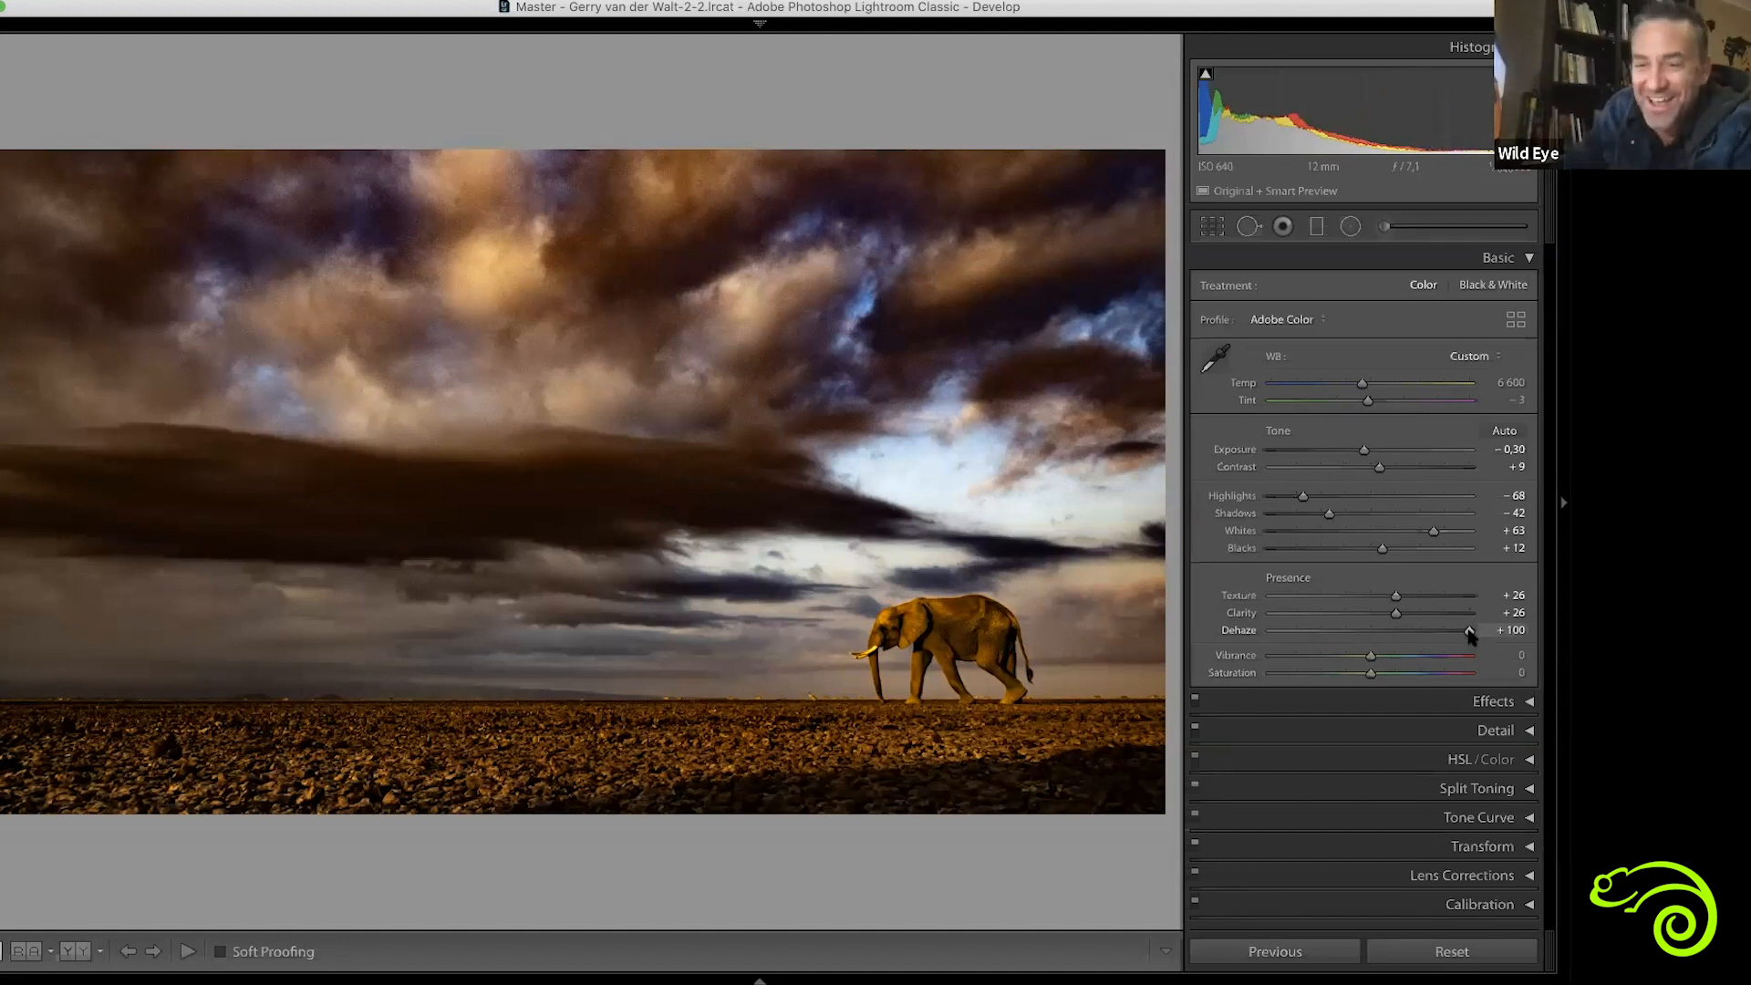
{"action": "left_click_drag", "start_coordinate": [1469, 632], "coordinate": [1373, 634]}
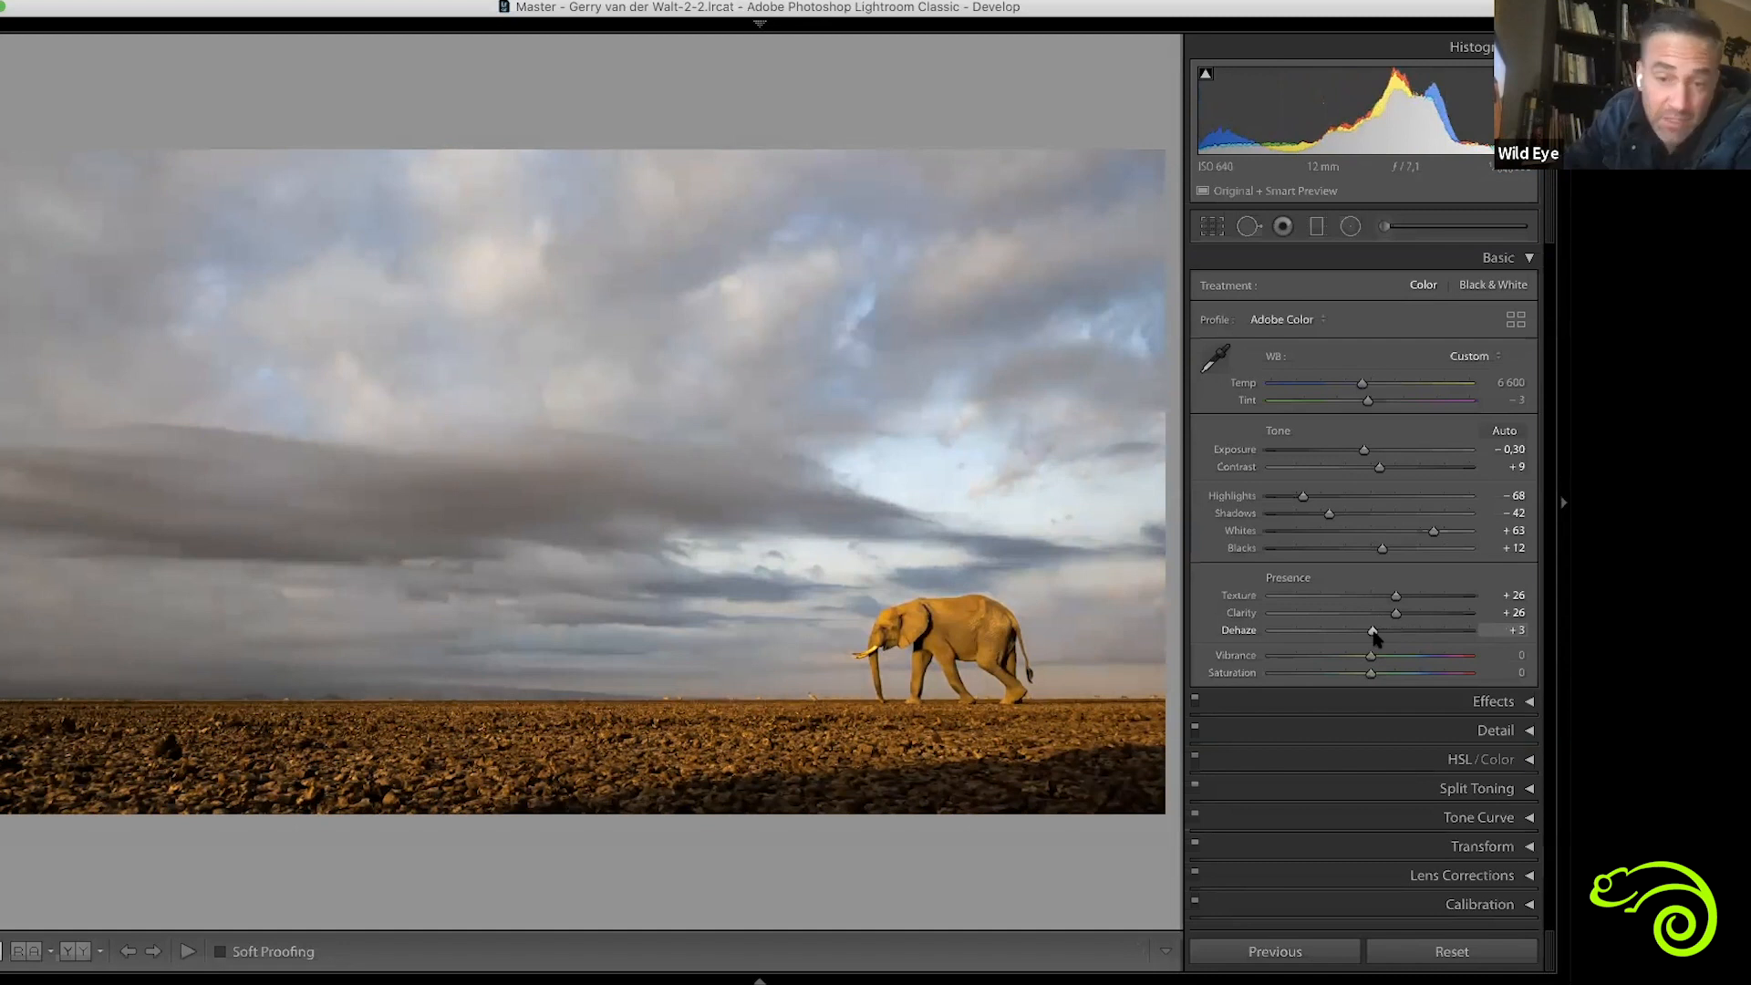
{"action": "mouse_move", "coordinate": [1375, 636]}
{"action": "left_mouse_down"}
{"action": "mouse_move", "coordinate": [1324, 648]}
{"action": "mouse_move", "coordinate": [1392, 653]}
{"action": "left_mouse_up"}
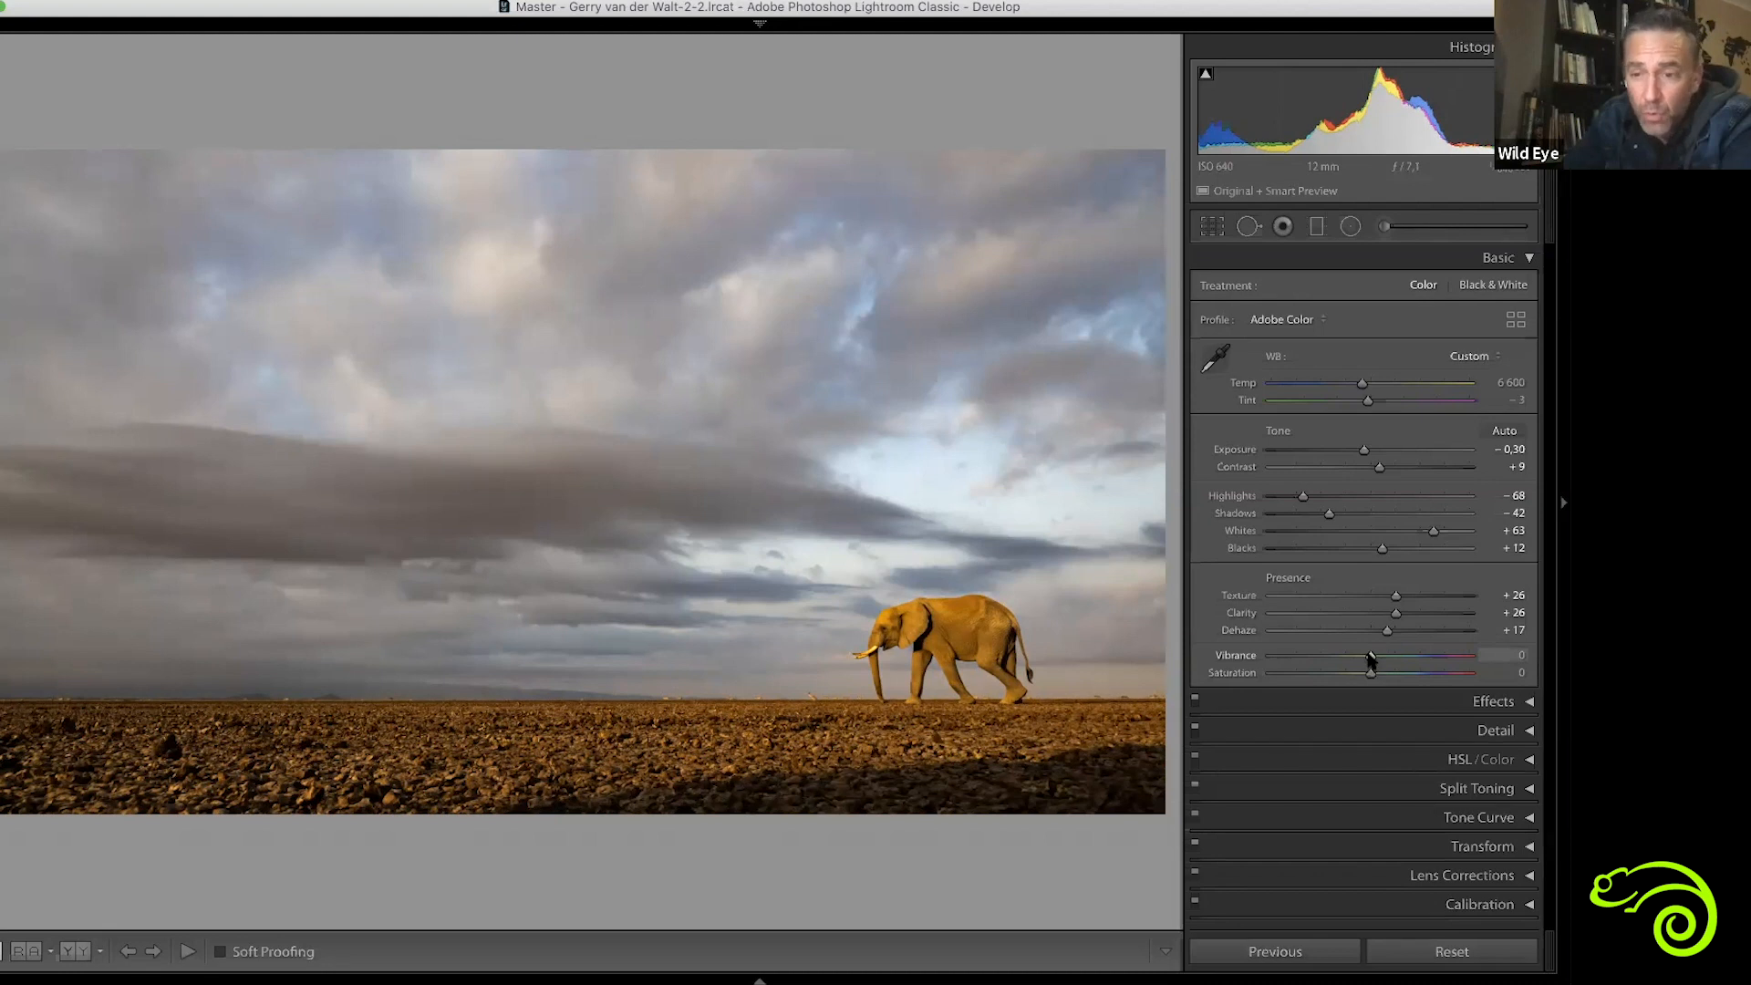
Try Vibrance at +100, settle it at +8, and lower Saturation to -5
{"action": "left_click_drag", "start_coordinate": [1370, 658], "coordinate": [1469, 656]}
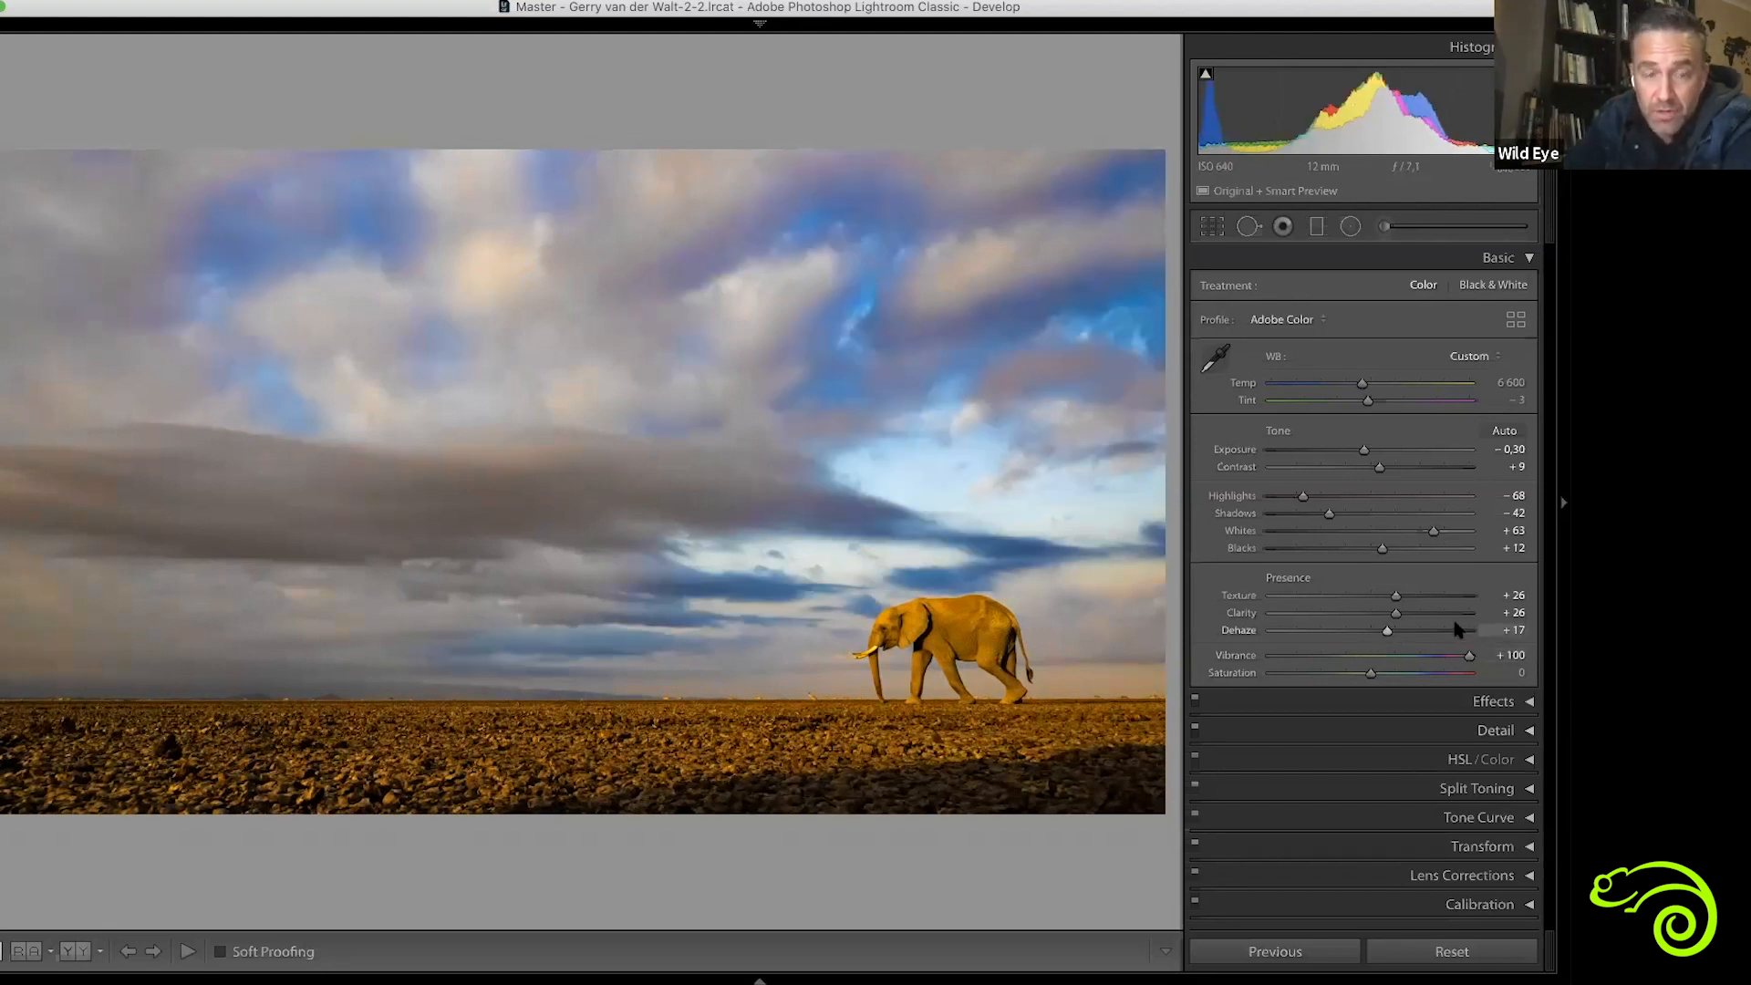
{"action": "left_click_drag", "start_coordinate": [1469, 658], "coordinate": [1364, 680]}
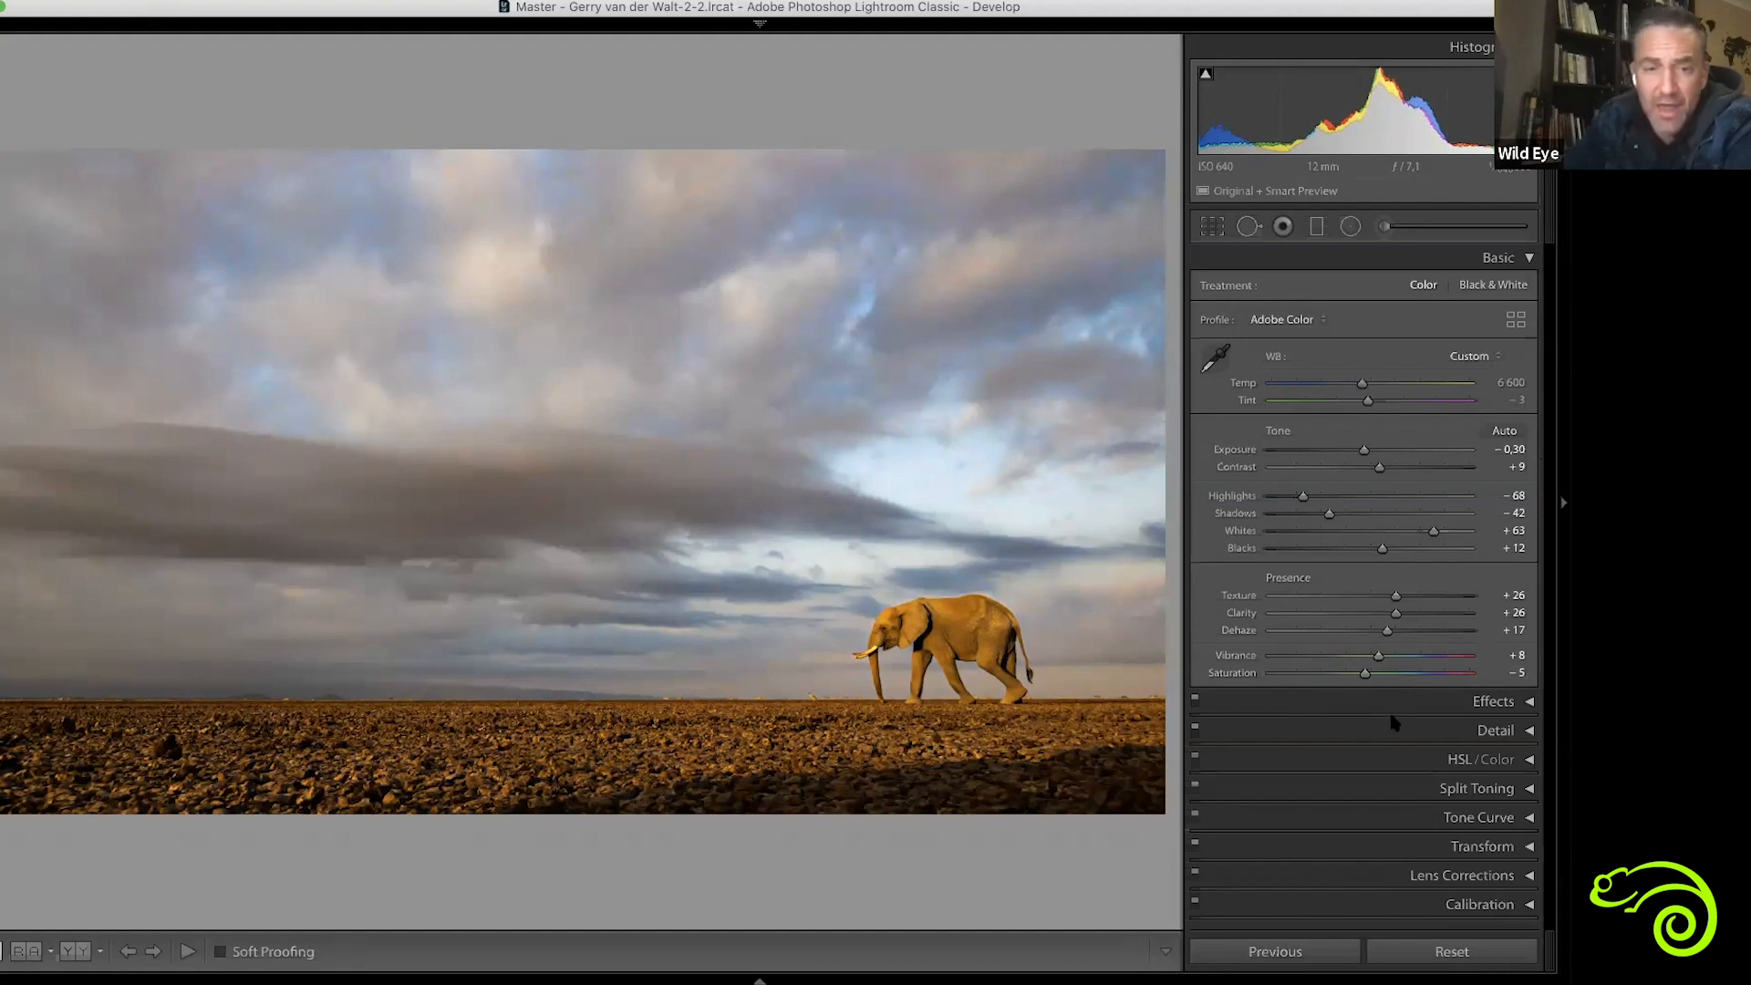
Inspect the clouds up close and compare the elephant photo side by side before and after the edits
{"action": "left_click", "coordinate": [748, 489]}
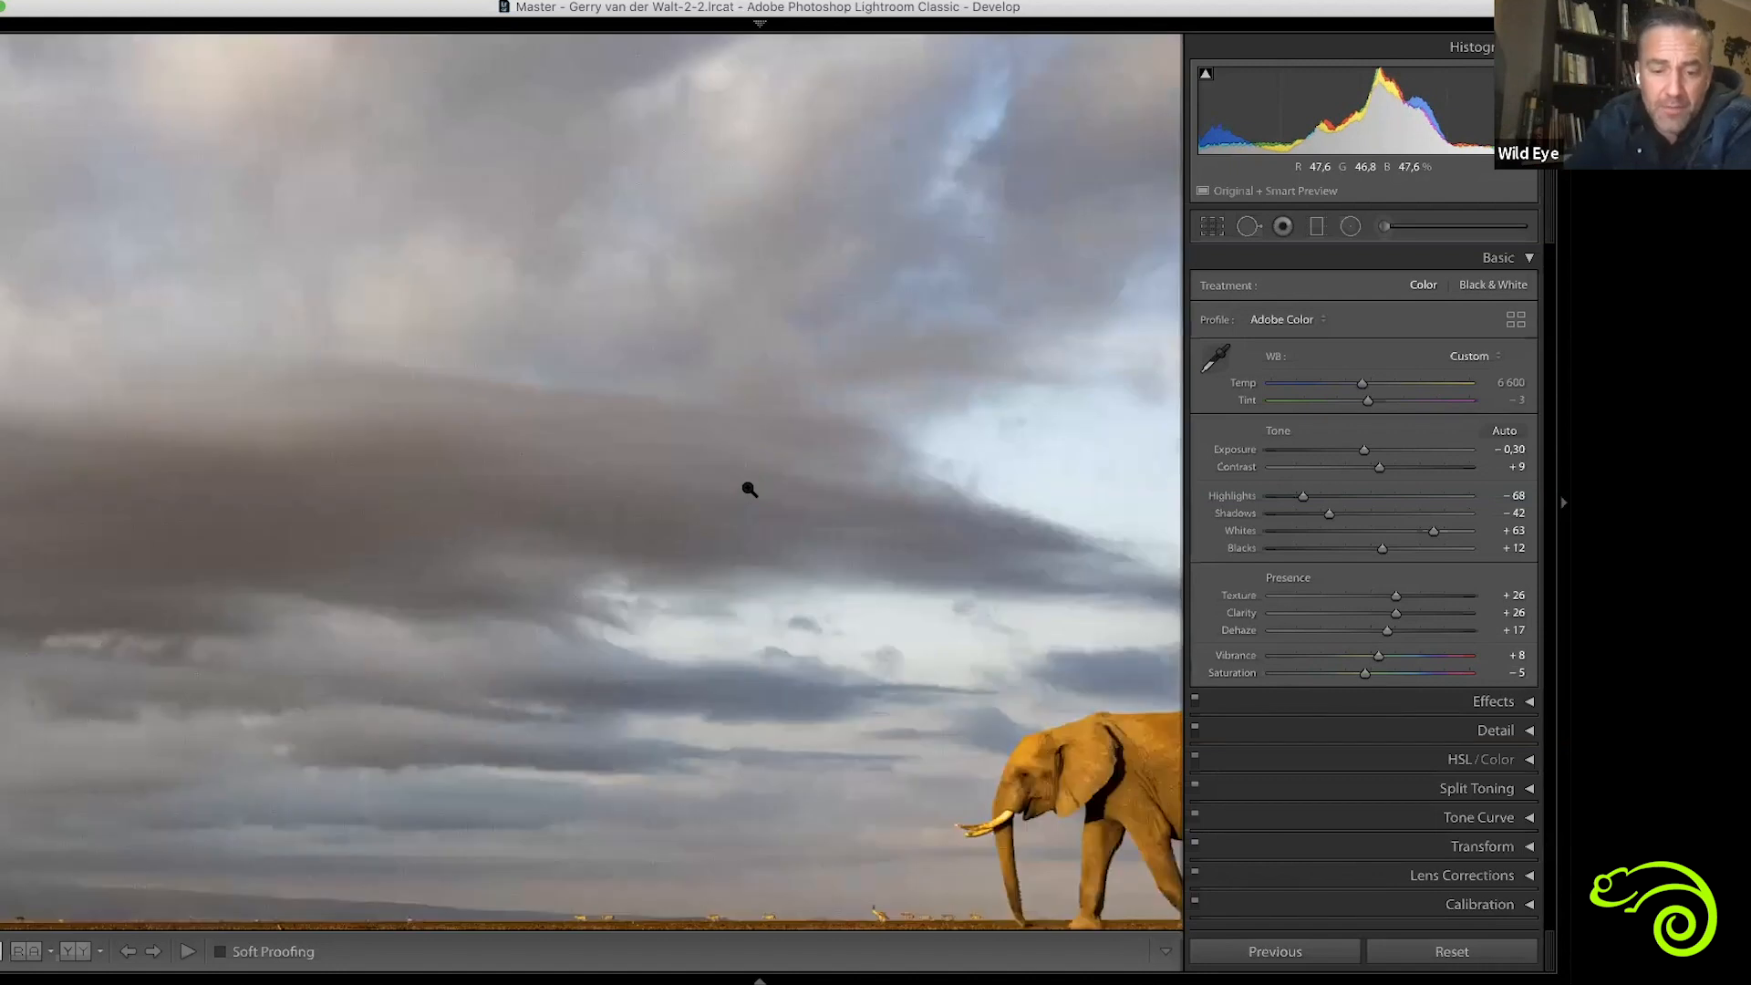
{"action": "key", "text": "y"}
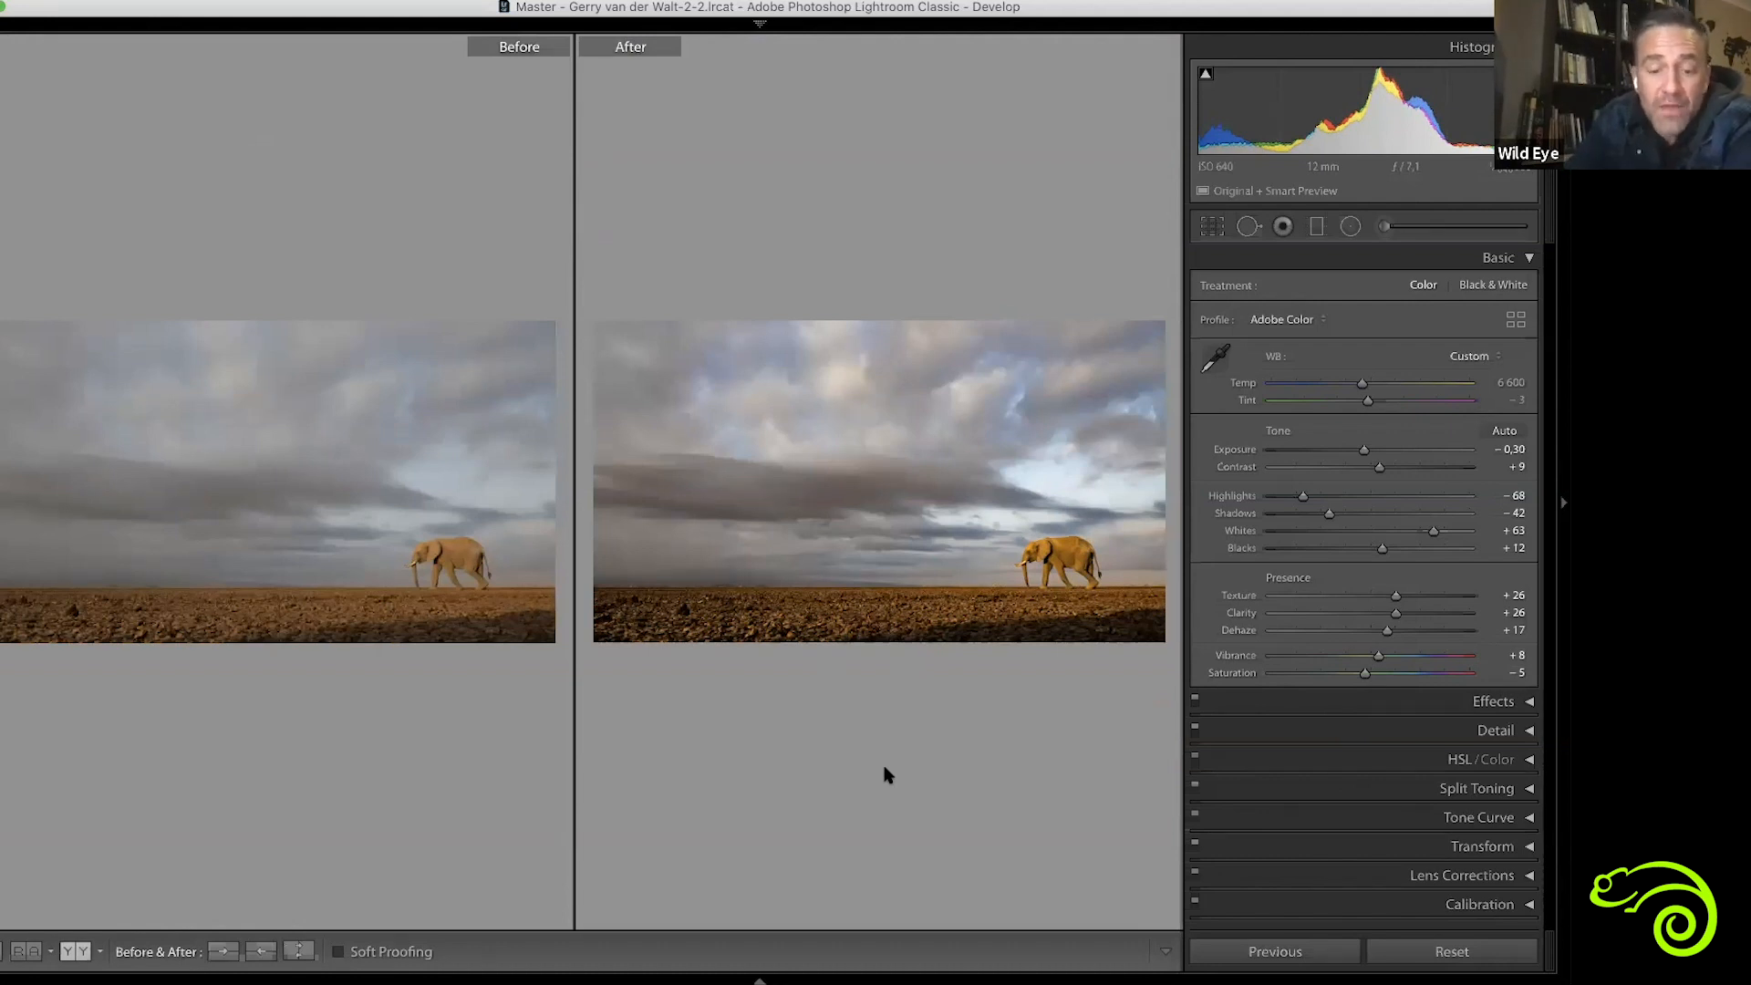
{"action": "key", "text": "y"}
{"action": "key", "text": "y"}
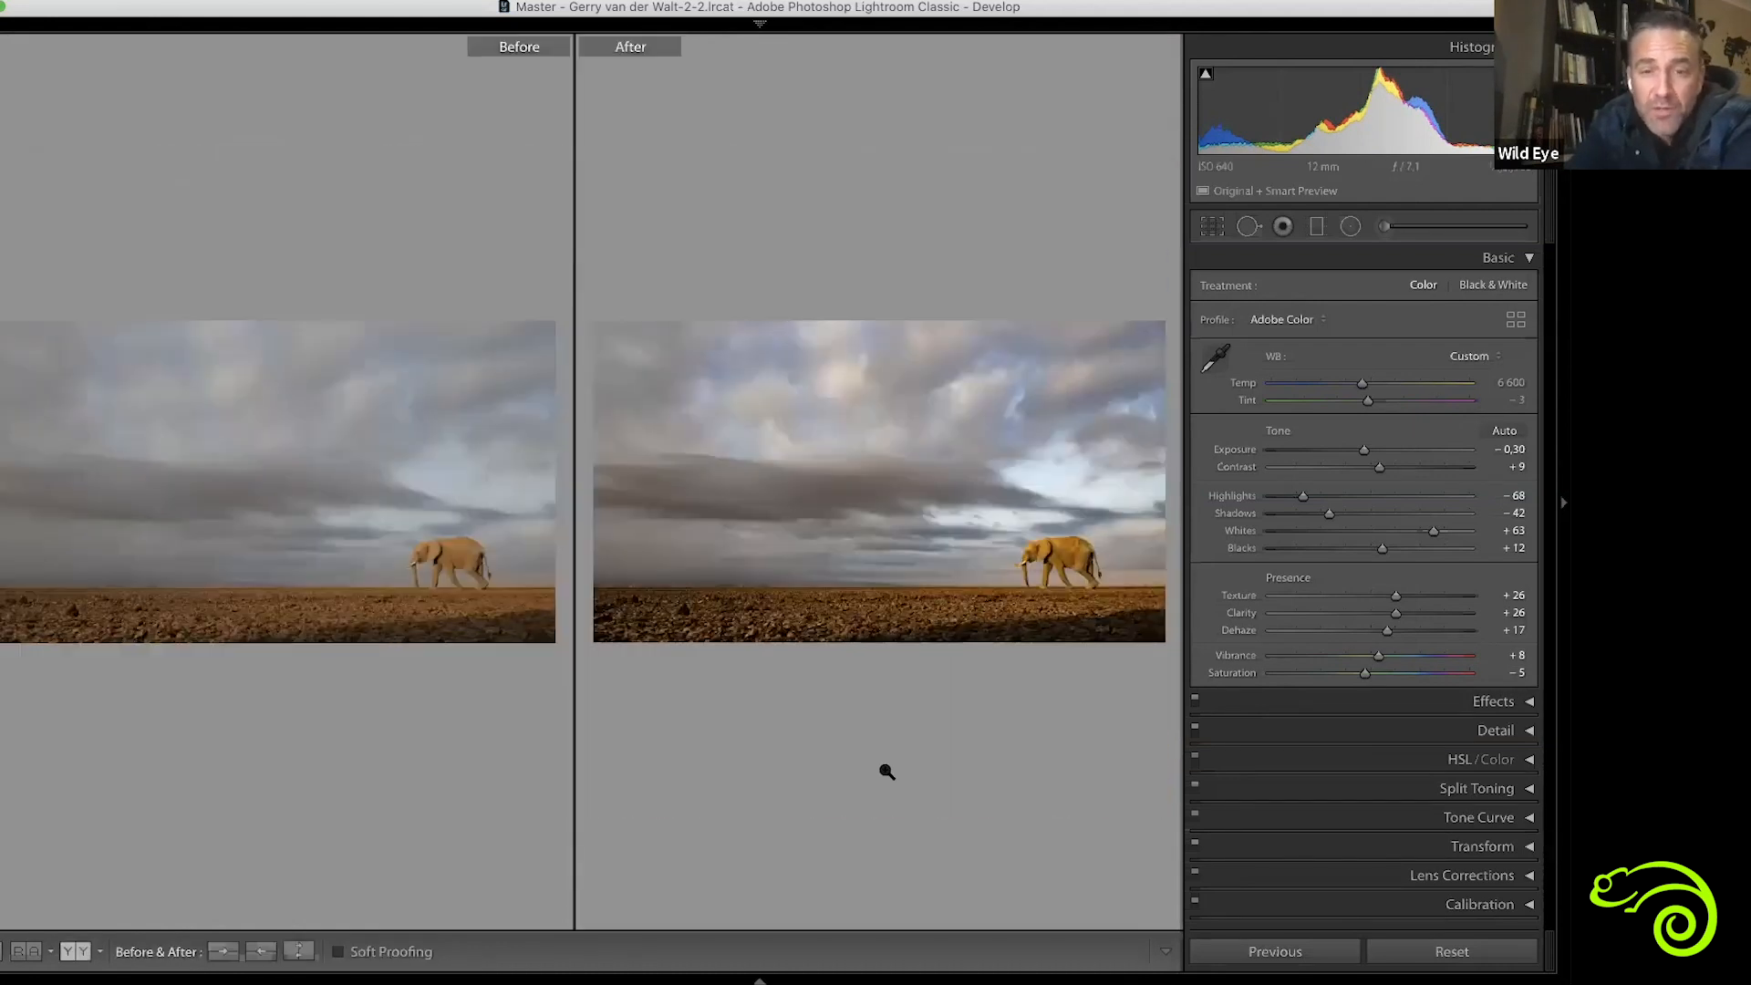
{"action": "key", "text": "y"}
{"action": "key", "text": "y"}
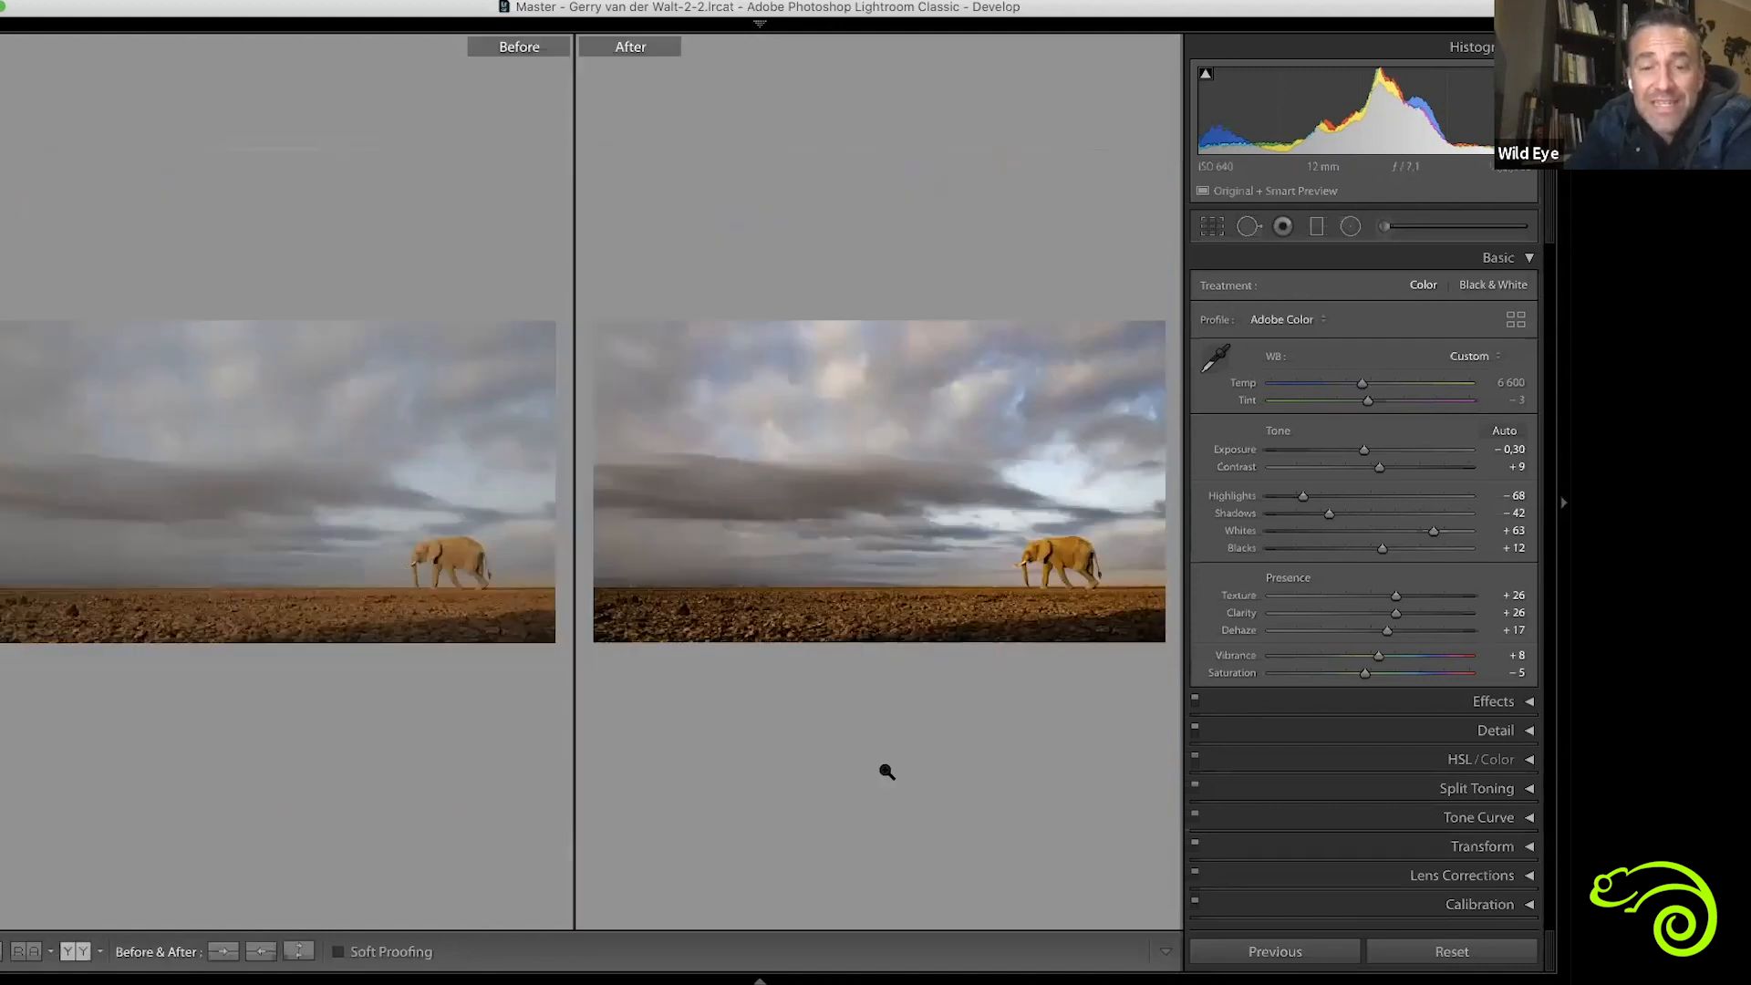
{"action": "key", "text": "y"}
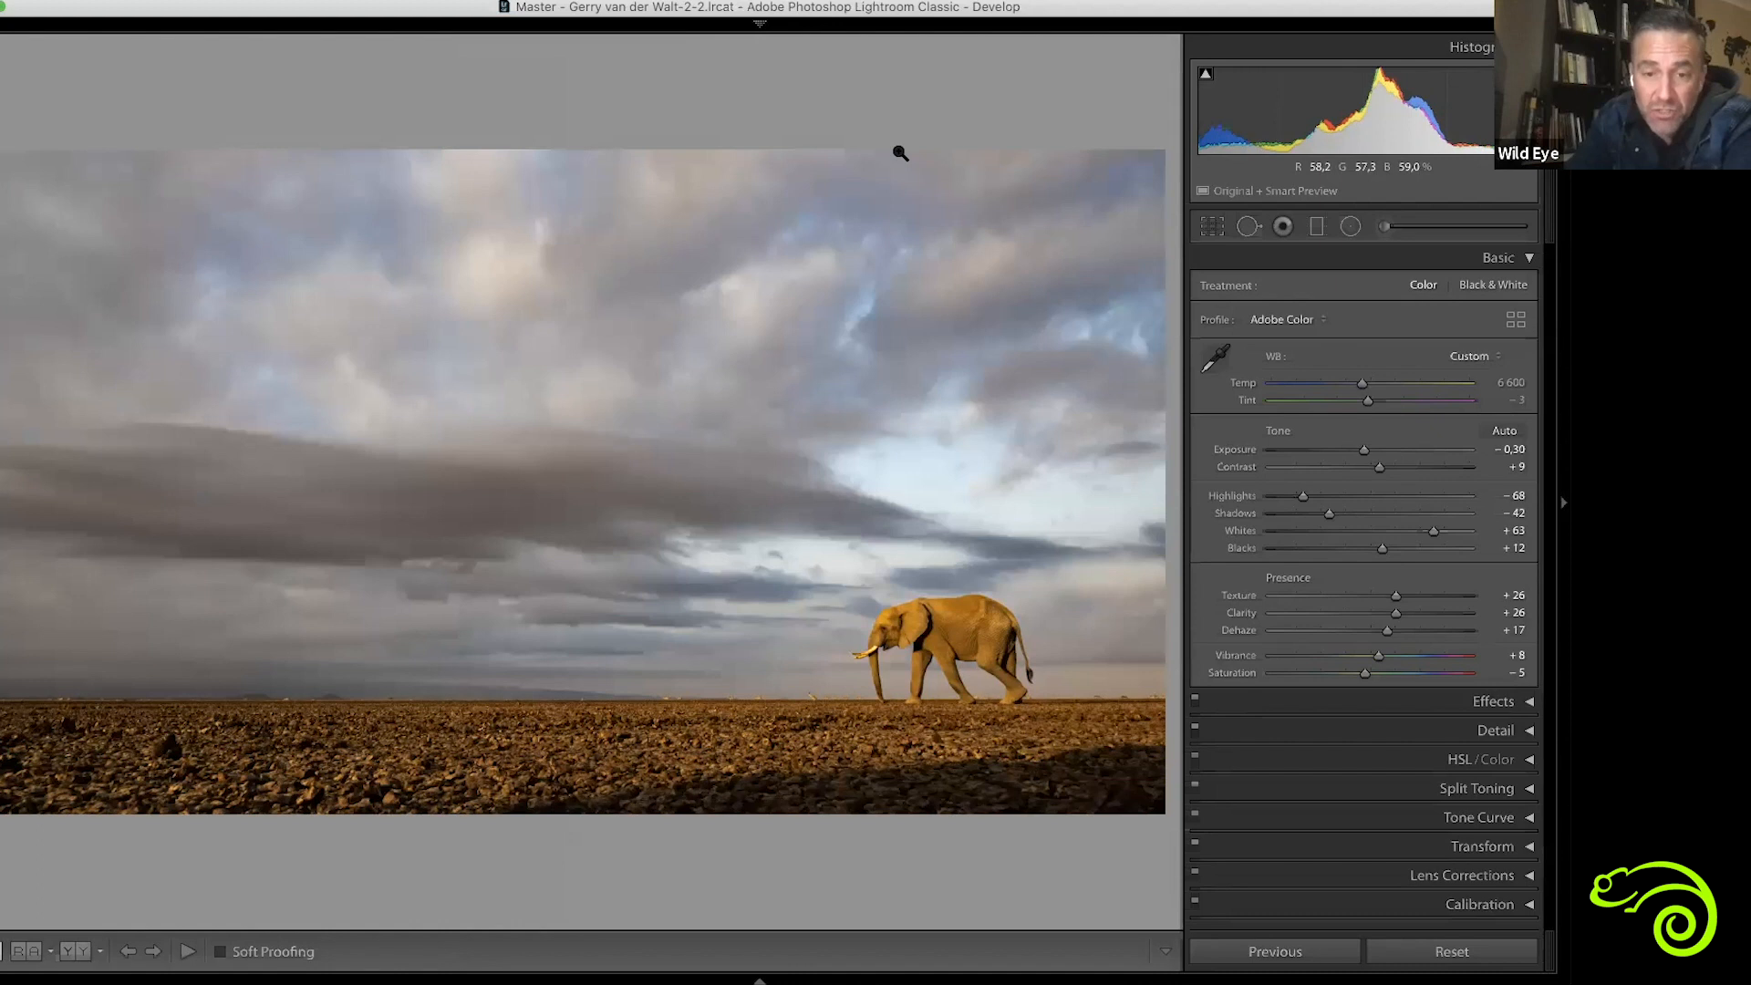
Flip the full-size photo repeatedly between its unedited and edited versions, and show both versions side by side
{"action": "key", "text": "backslash"}
{"action": "key", "text": "backslash"}
{"action": "key", "text": "backslash"}
{"action": "key", "text": "backslash"}
{"action": "key", "text": "backslash"}
{"action": "key", "text": "backslash"}
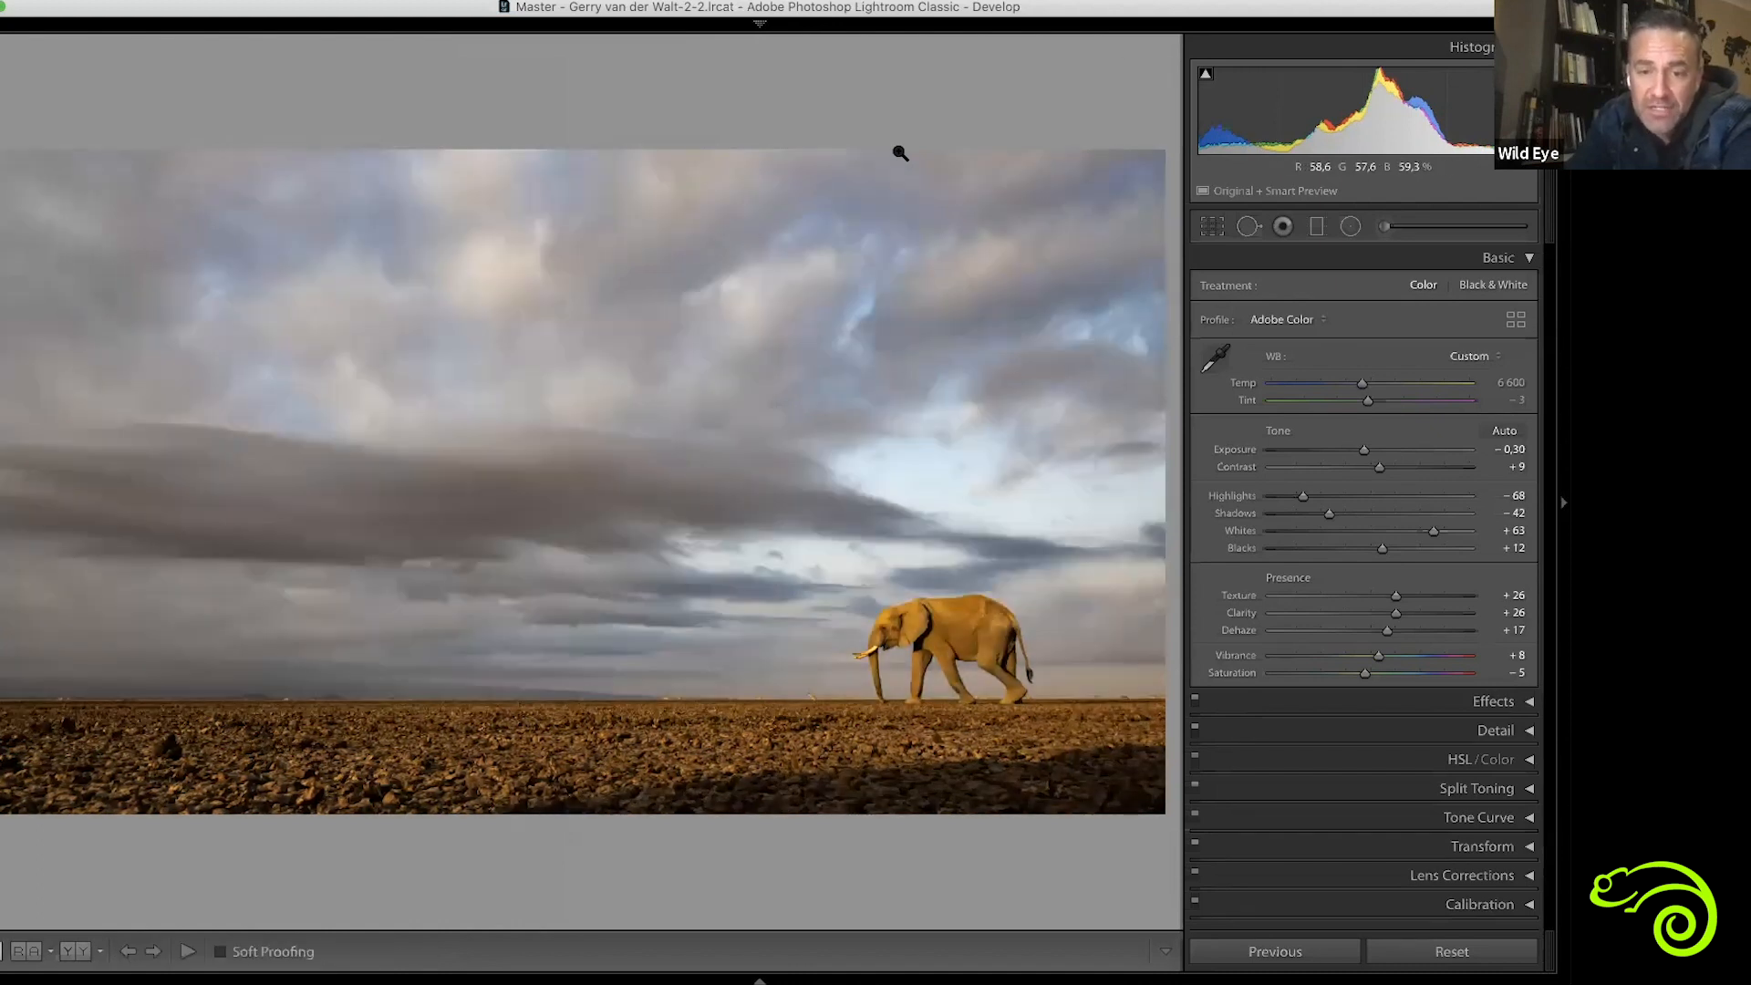
{"action": "key", "text": "backslash"}
{"action": "key", "text": "backslash"}
{"action": "key", "text": "backslash"}
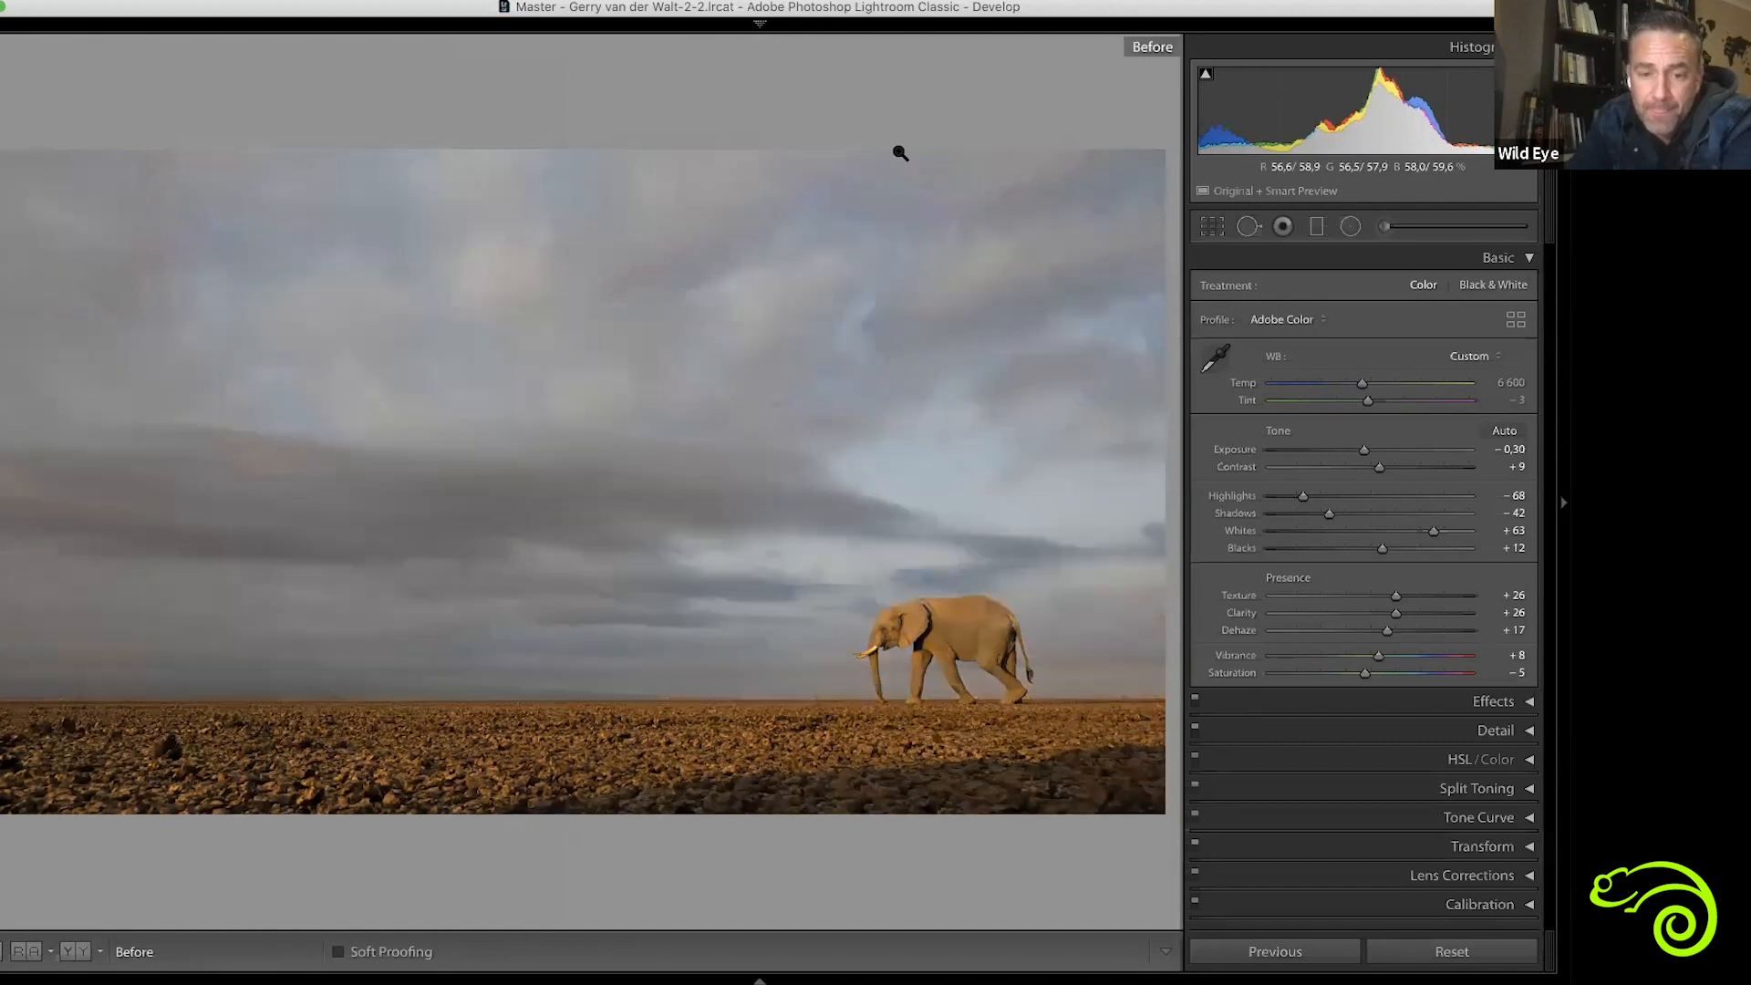
{"action": "key", "text": "backslash"}
{"action": "key", "text": "y"}
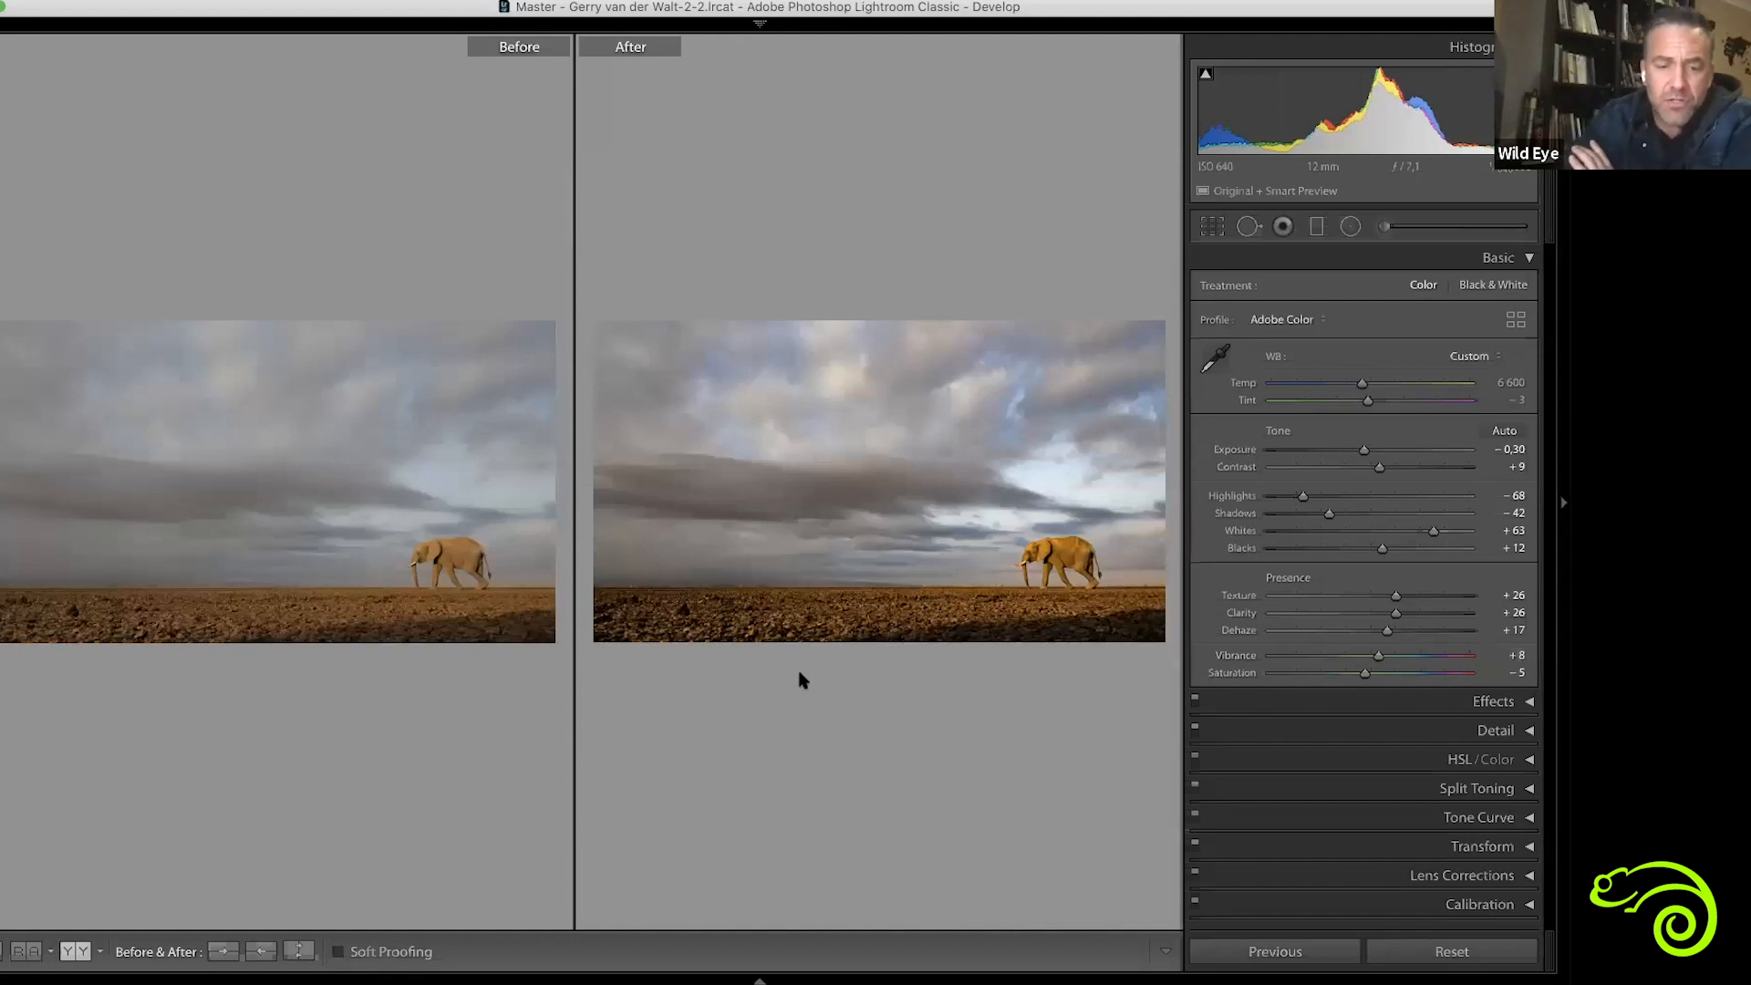
Return to the photo grid and open the sitting leopard portrait for developing
{"action": "key", "text": "g"}
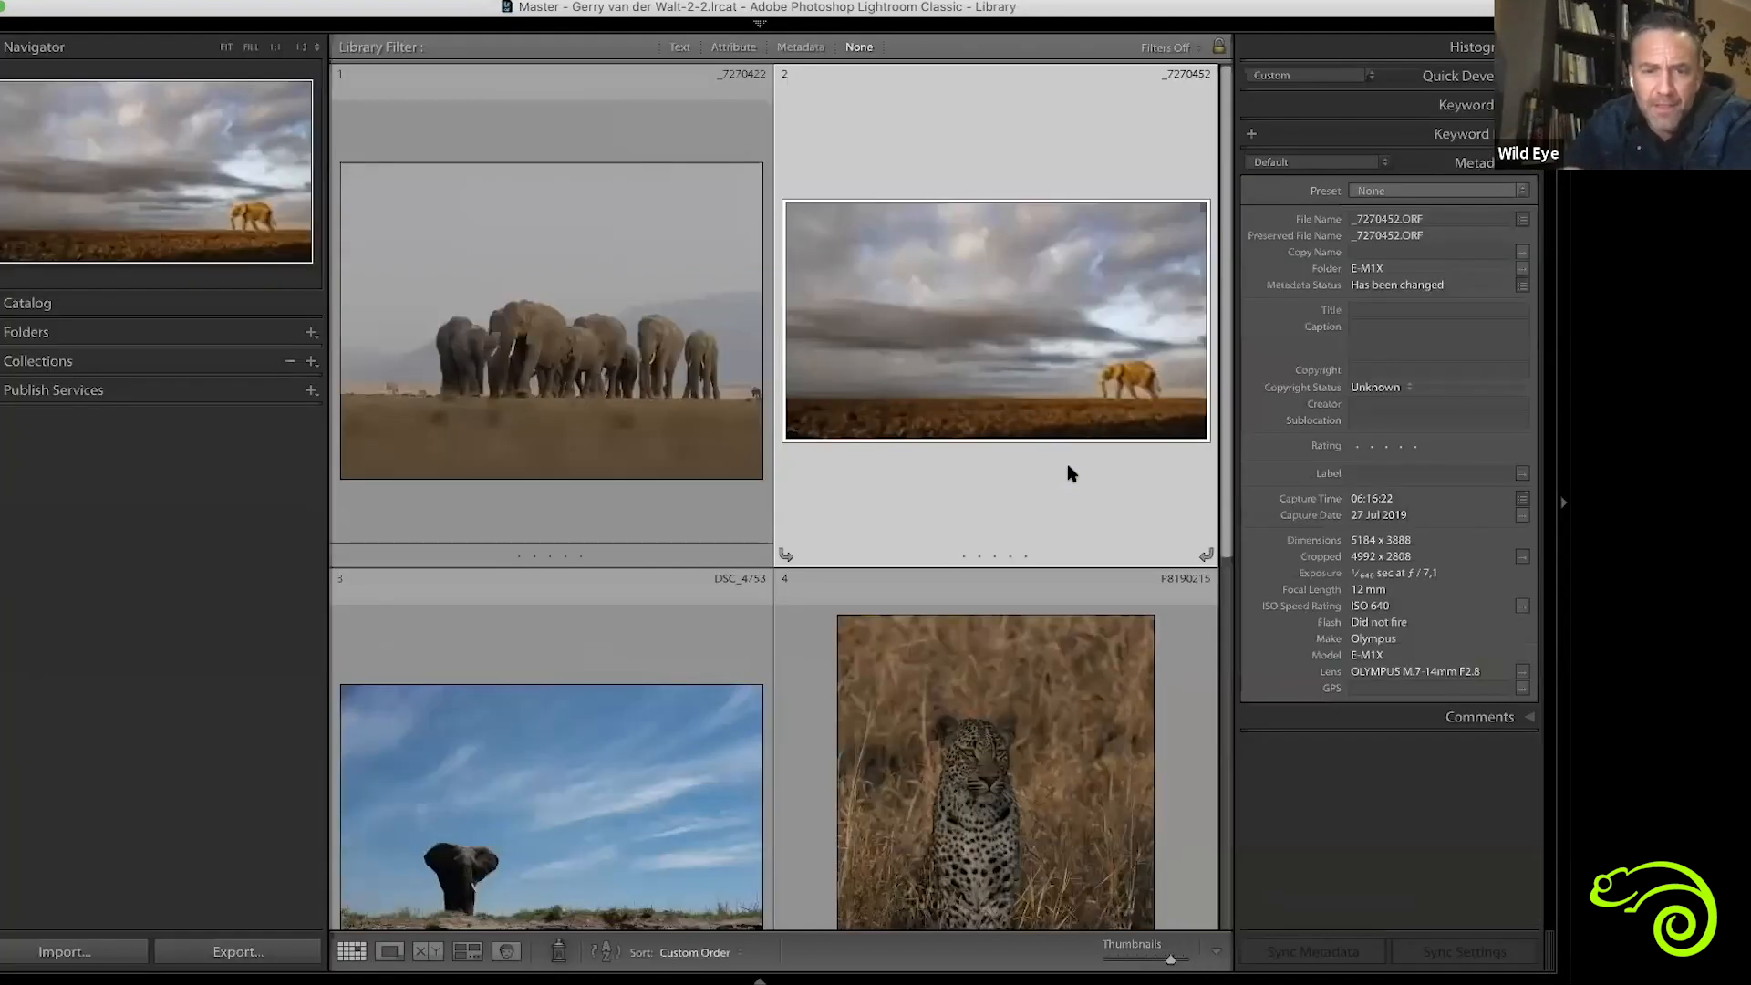
{"action": "scroll", "coordinate": [1067, 464], "scroll_direction": "down", "scroll_amount": 5}
{"action": "double_click", "coordinate": [980, 296]}
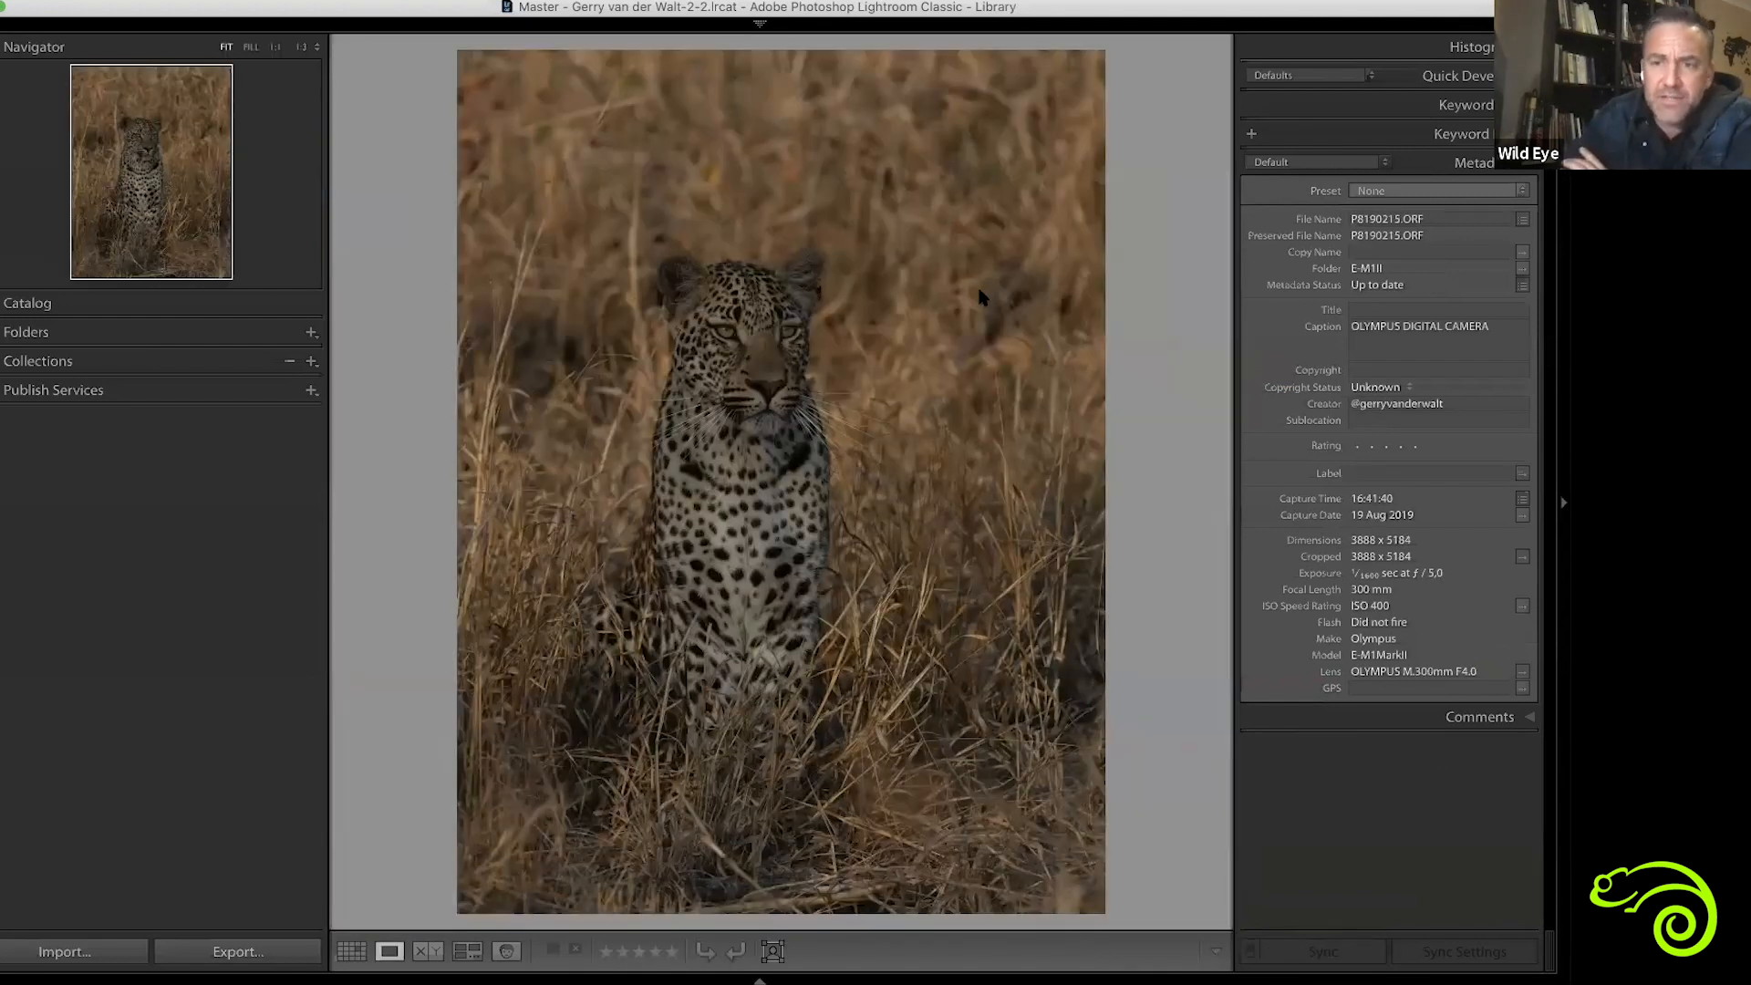
{"action": "key", "text": "d"}
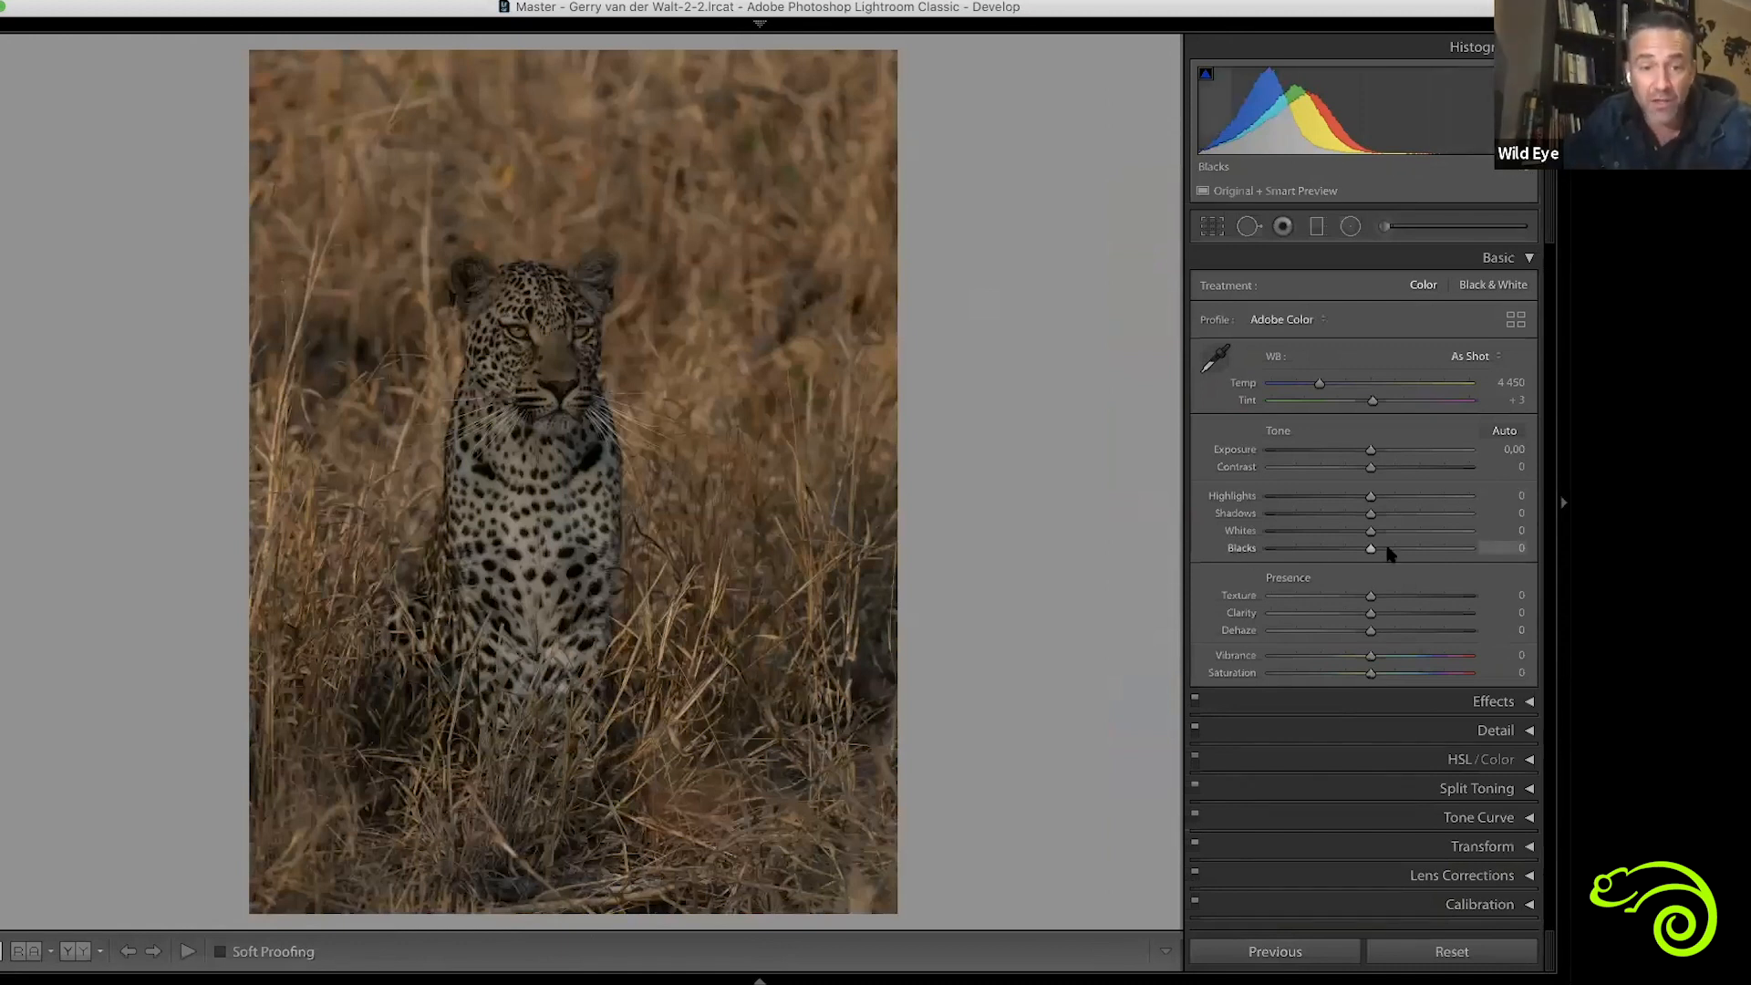
Crop the leopard portrait slightly tighter at its original aspect ratio, trimming the upper and left edges
{"action": "key", "text": "r"}
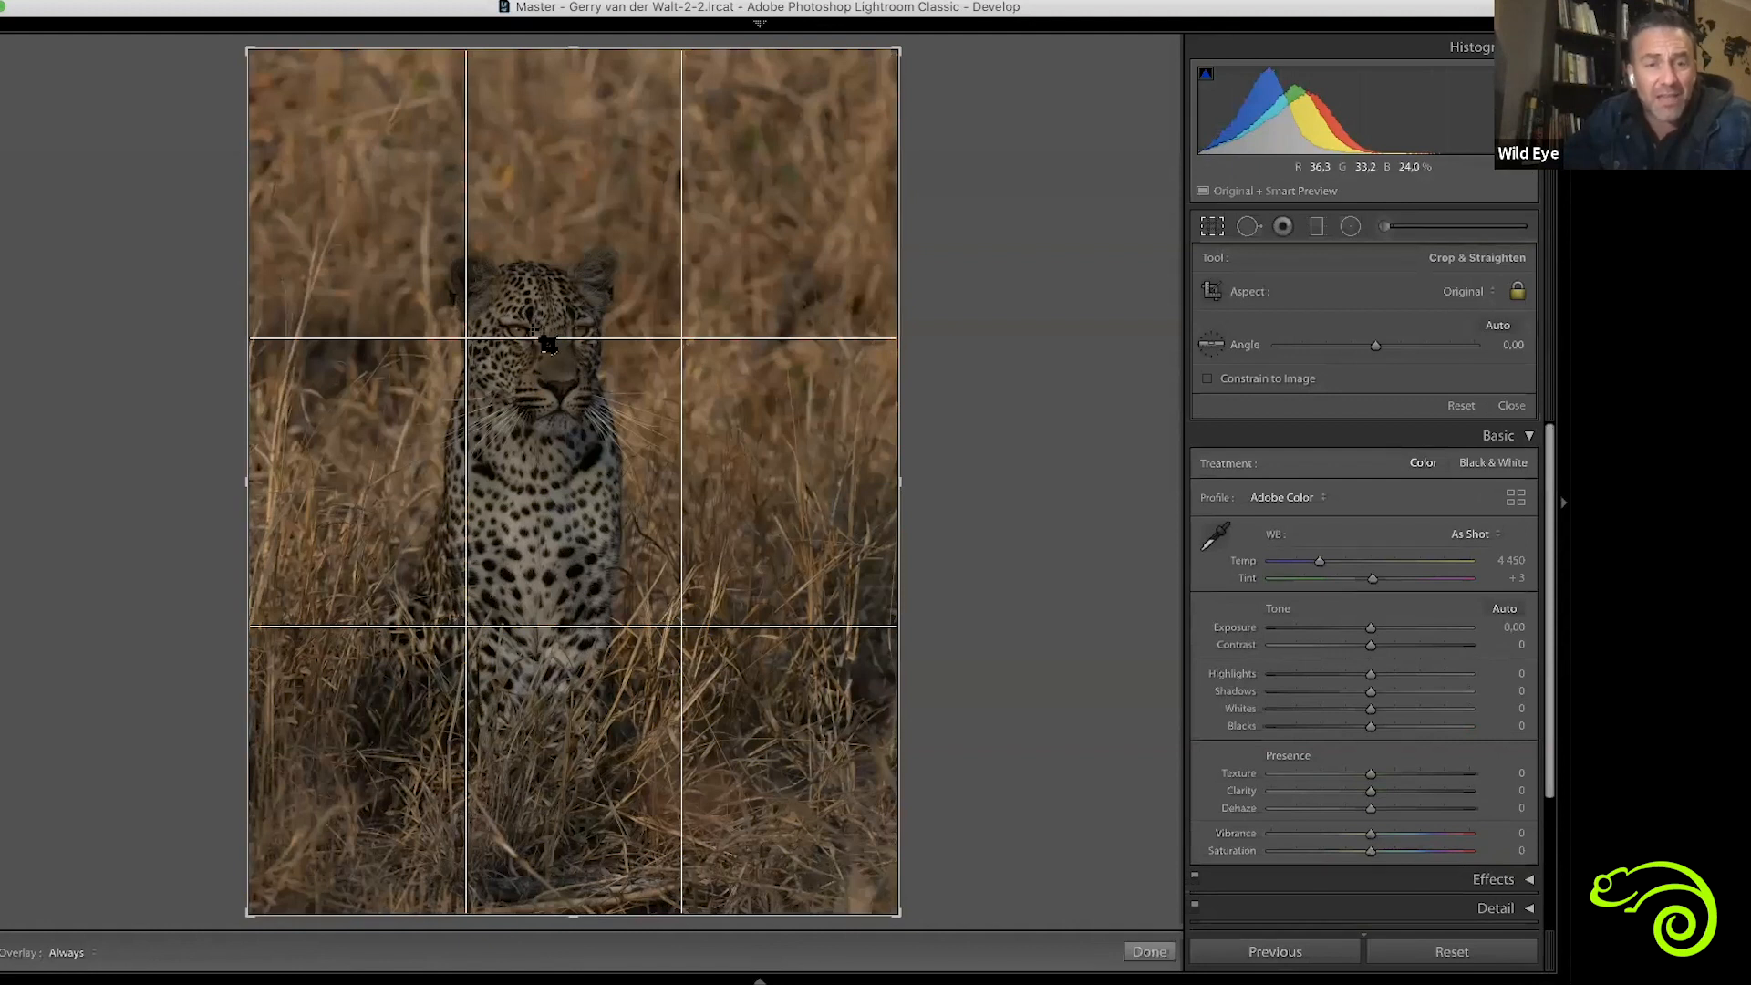
{"action": "left_click_drag", "start_coordinate": [244, 52], "coordinate": [297, 109]}
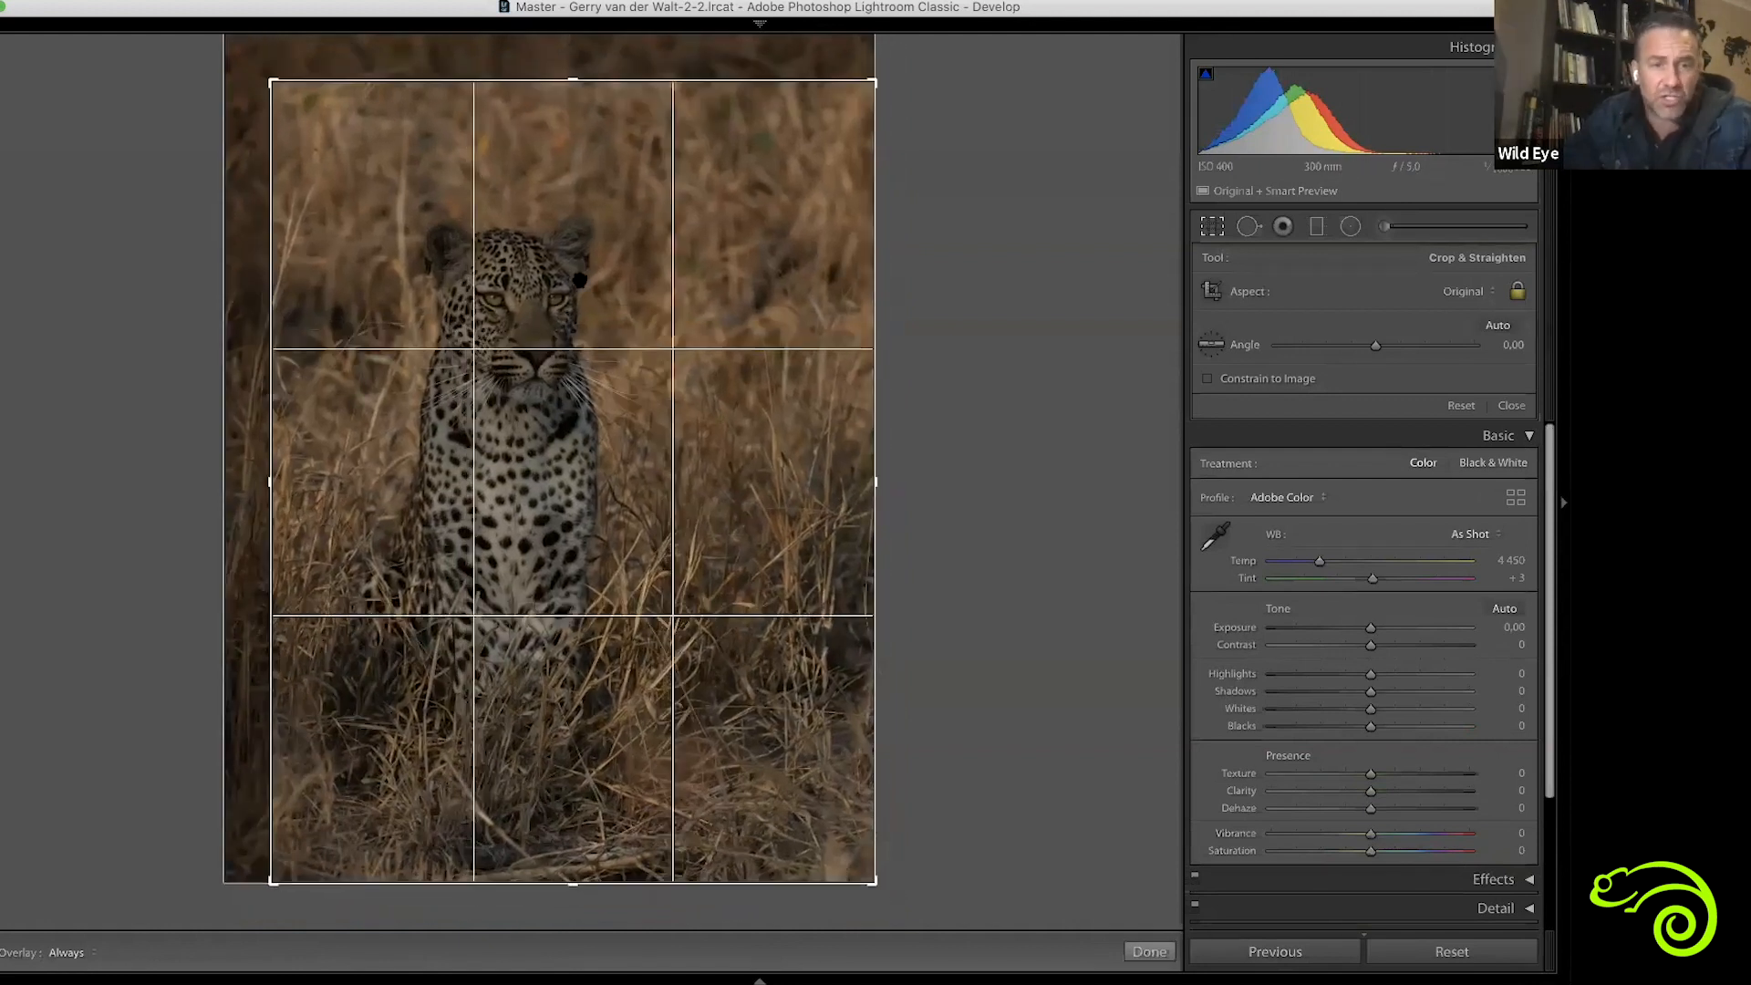
{"action": "left_click_drag", "start_coordinate": [577, 250], "coordinate": [579, 281]}
{"action": "key", "text": "Return"}
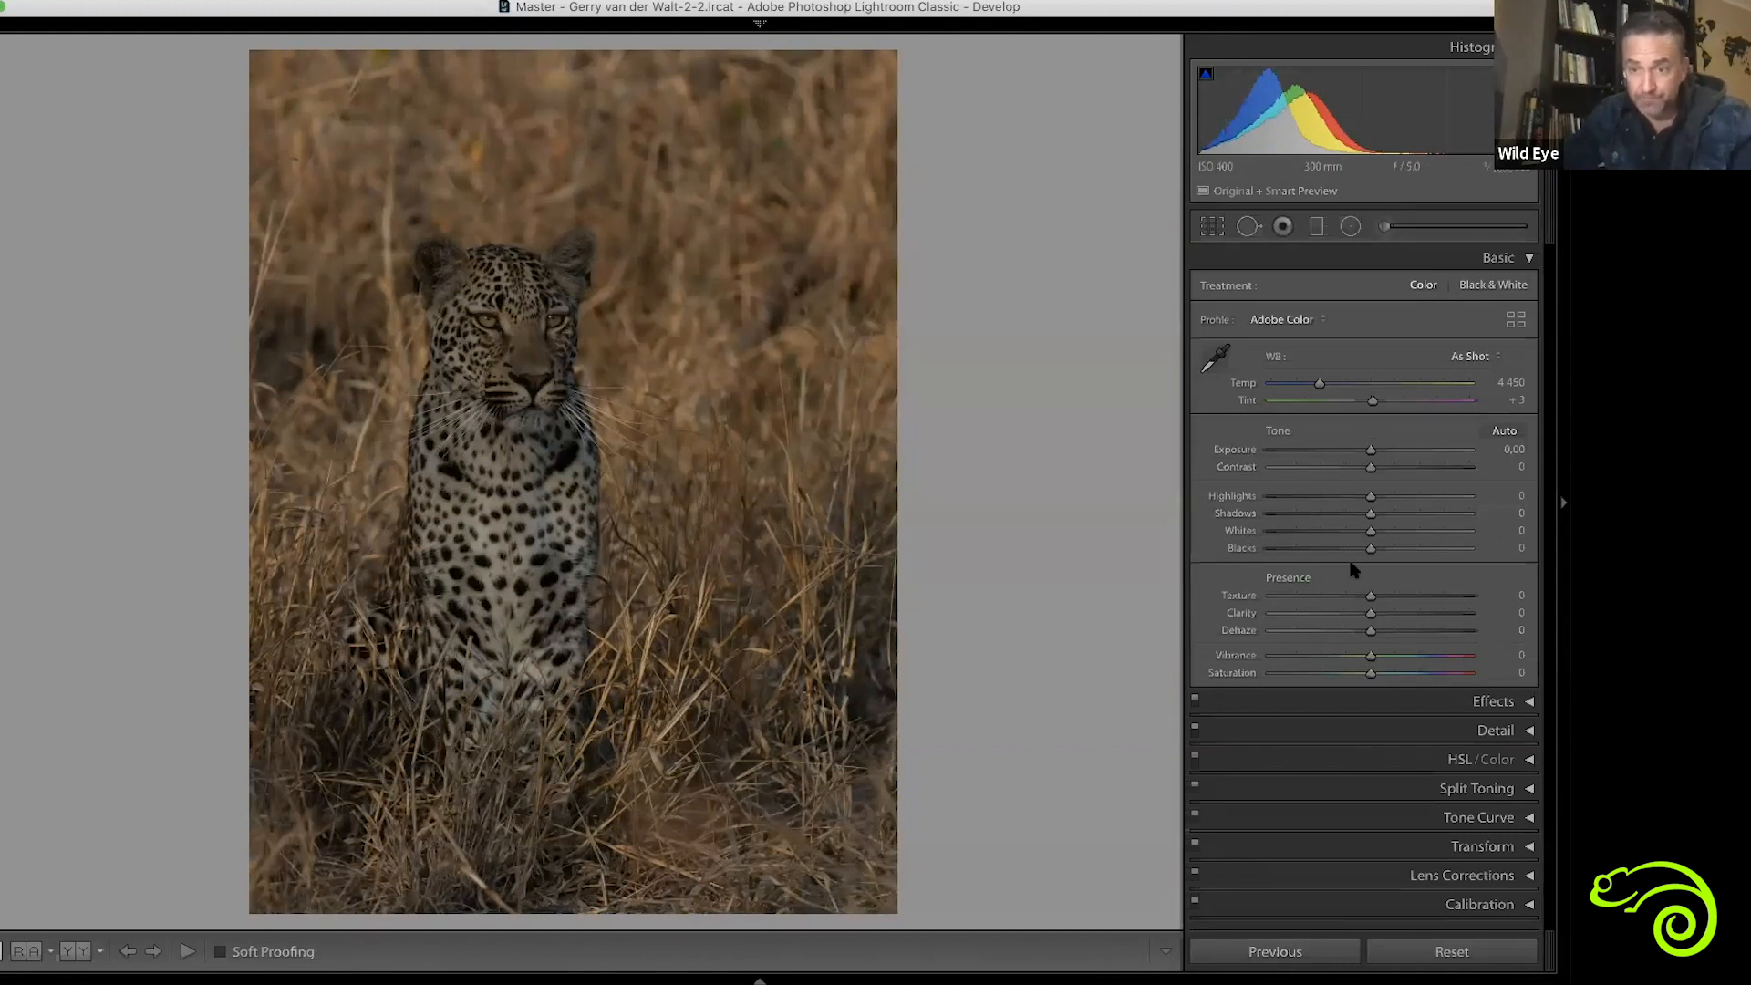
Lower the leopard photo's Blacks to -6 and raise its Whites to +69
{"action": "mouse_move", "coordinate": [1370, 550]}
{"action": "left_mouse_down"}
{"action": "mouse_move", "coordinate": [1245, 560]}
{"action": "mouse_move", "coordinate": [1366, 559]}
{"action": "left_mouse_up"}
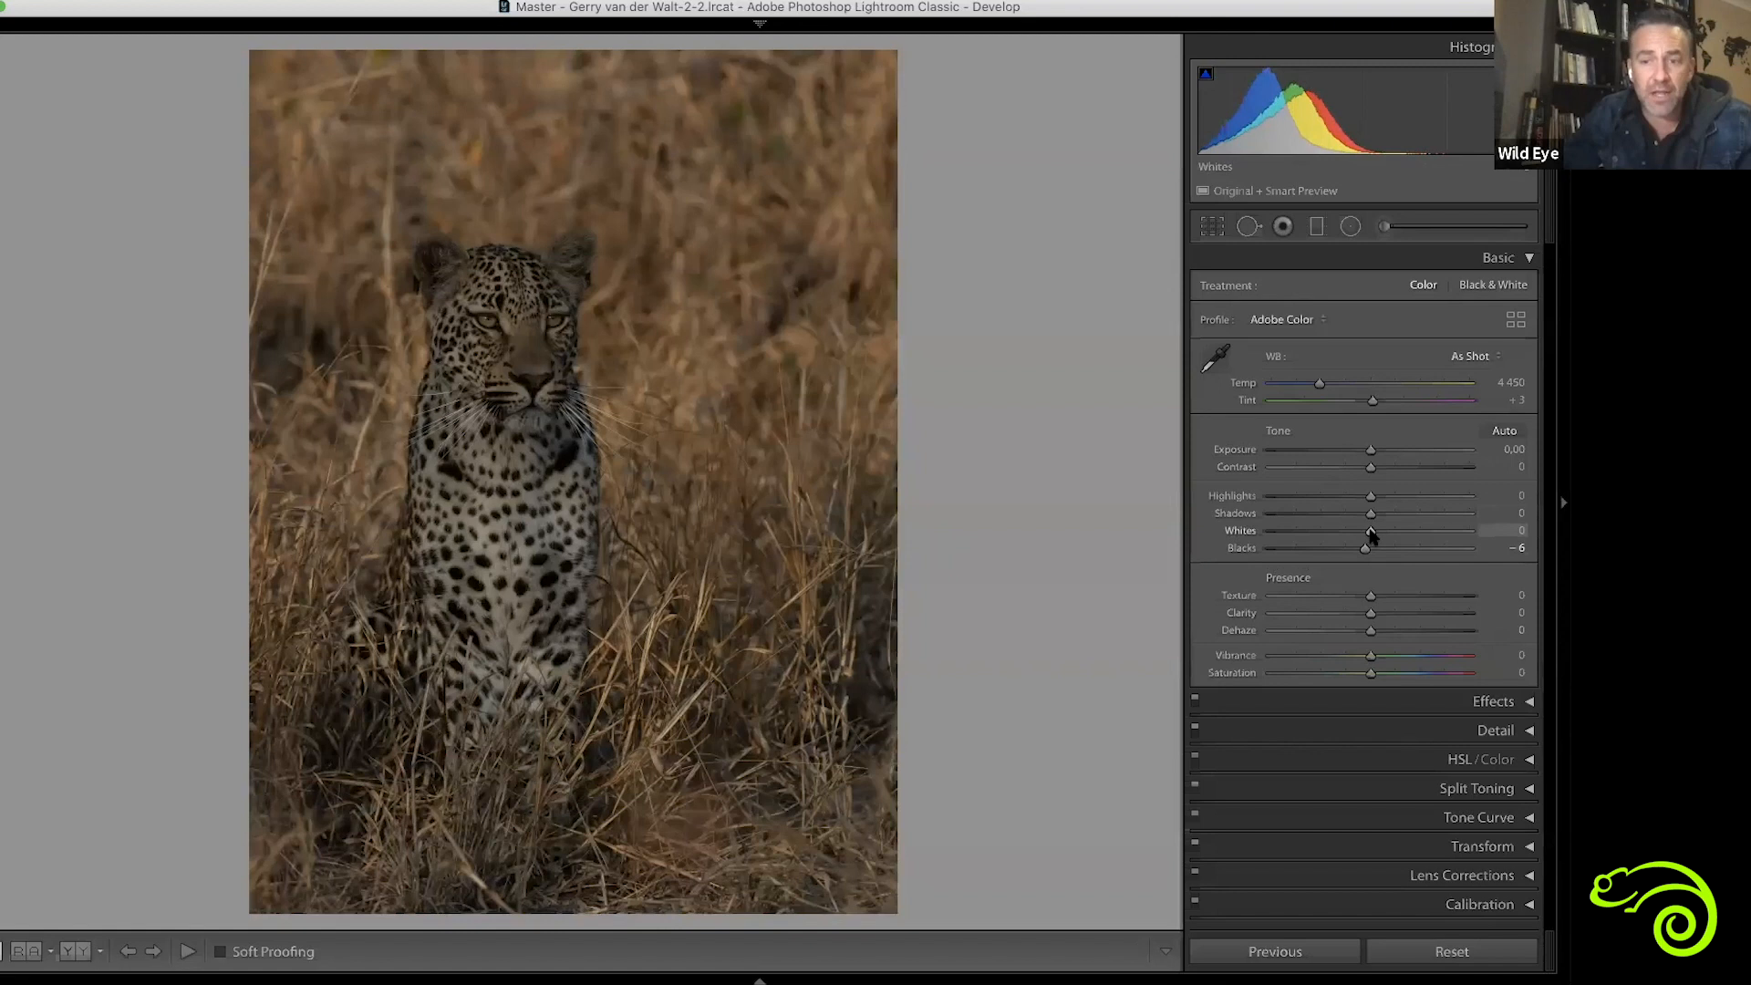
{"action": "left_click_drag", "start_coordinate": [1371, 536], "coordinate": [1438, 543]}
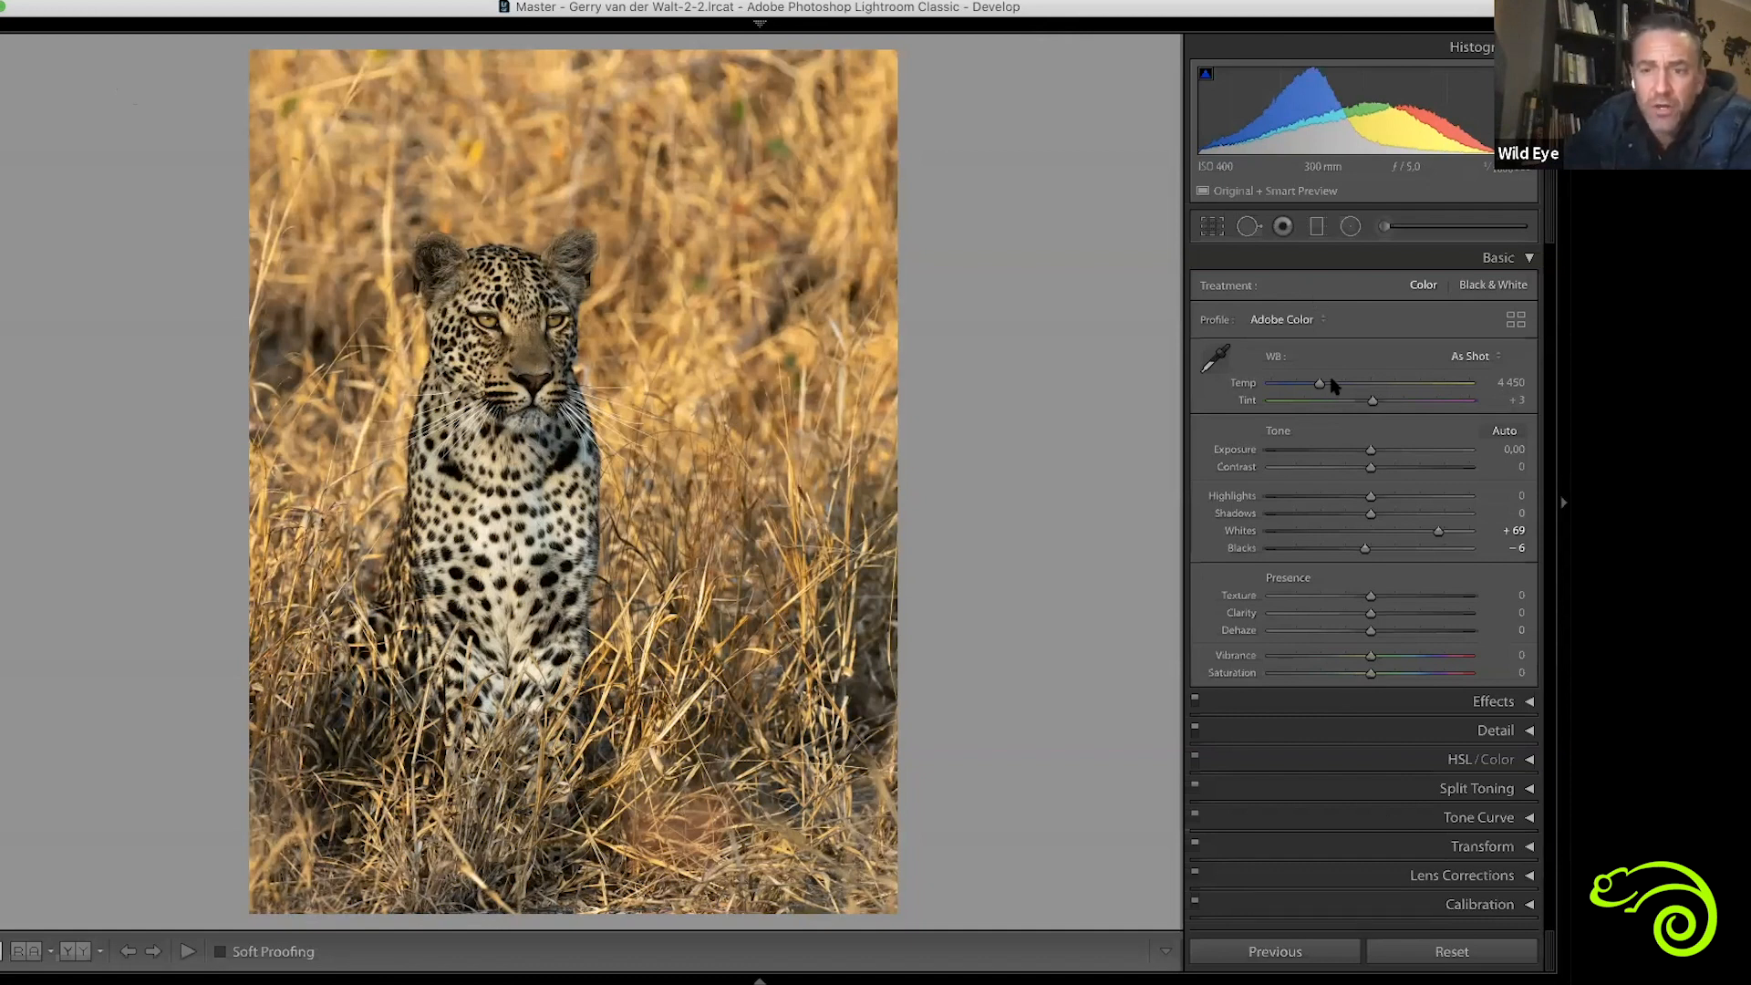
Try cooling the leopard photo's white balance to a Temp of 3915, and reset it to the original temperature
{"action": "left_click_drag", "start_coordinate": [1320, 385], "coordinate": [1308, 384]}
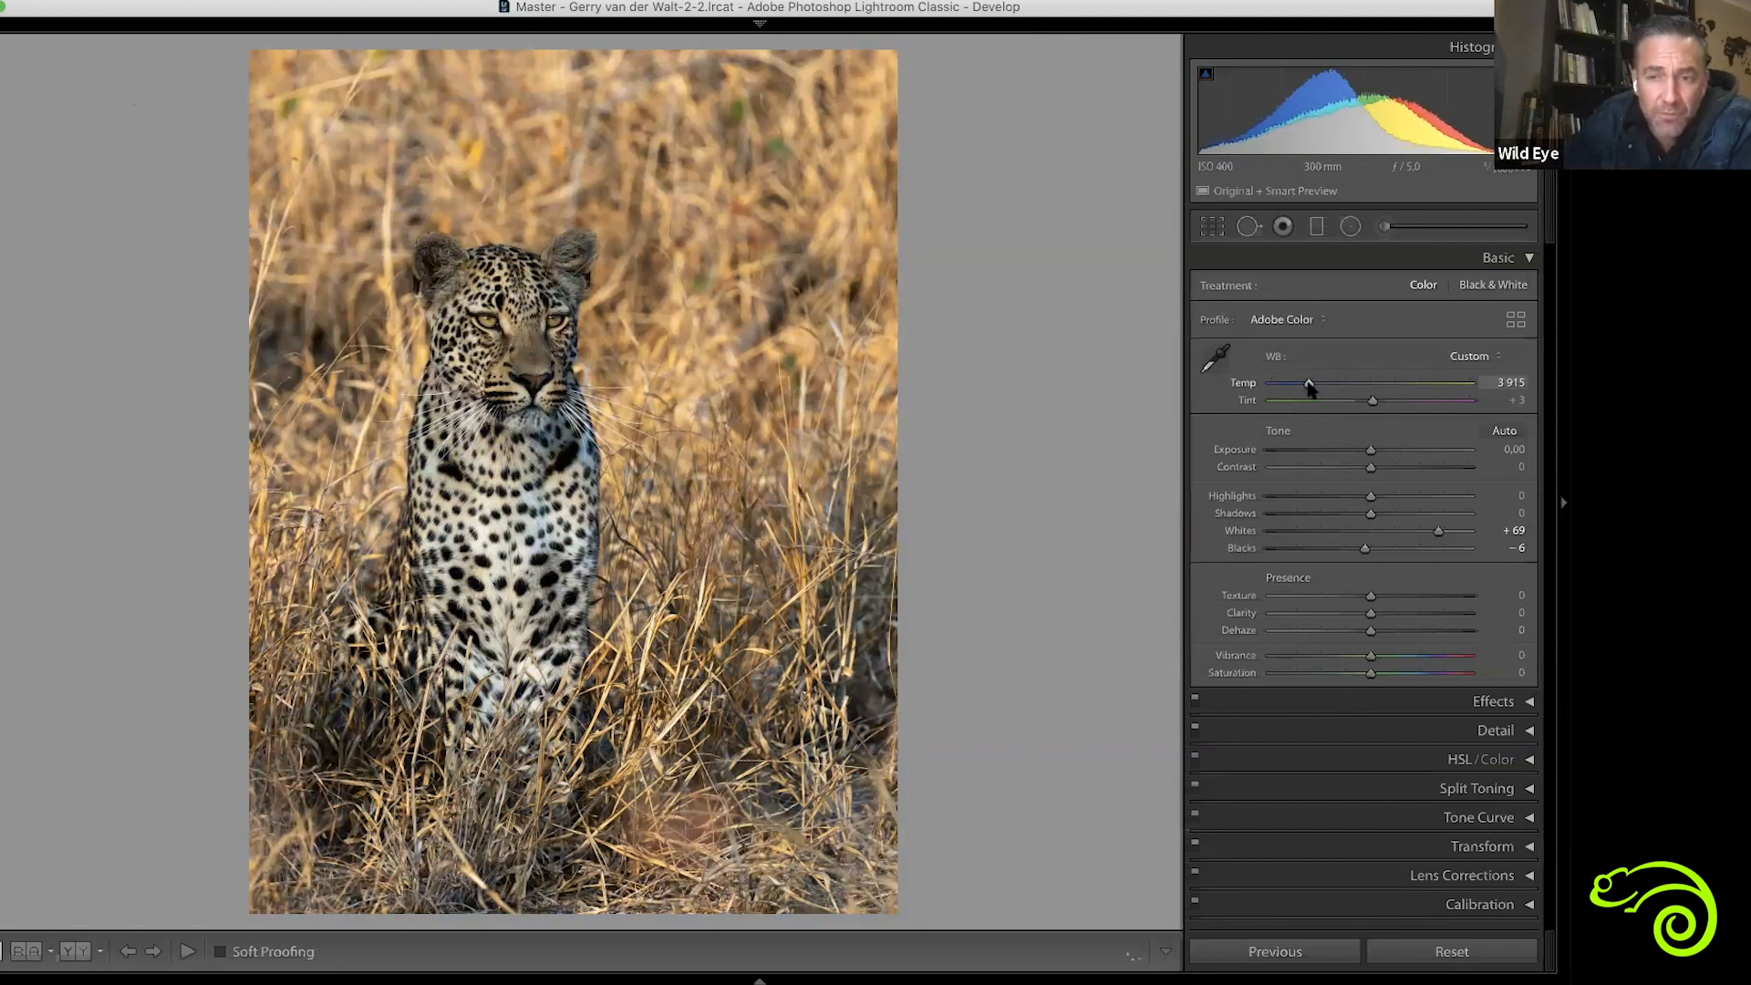
{"action": "double_click", "coordinate": [1307, 382]}
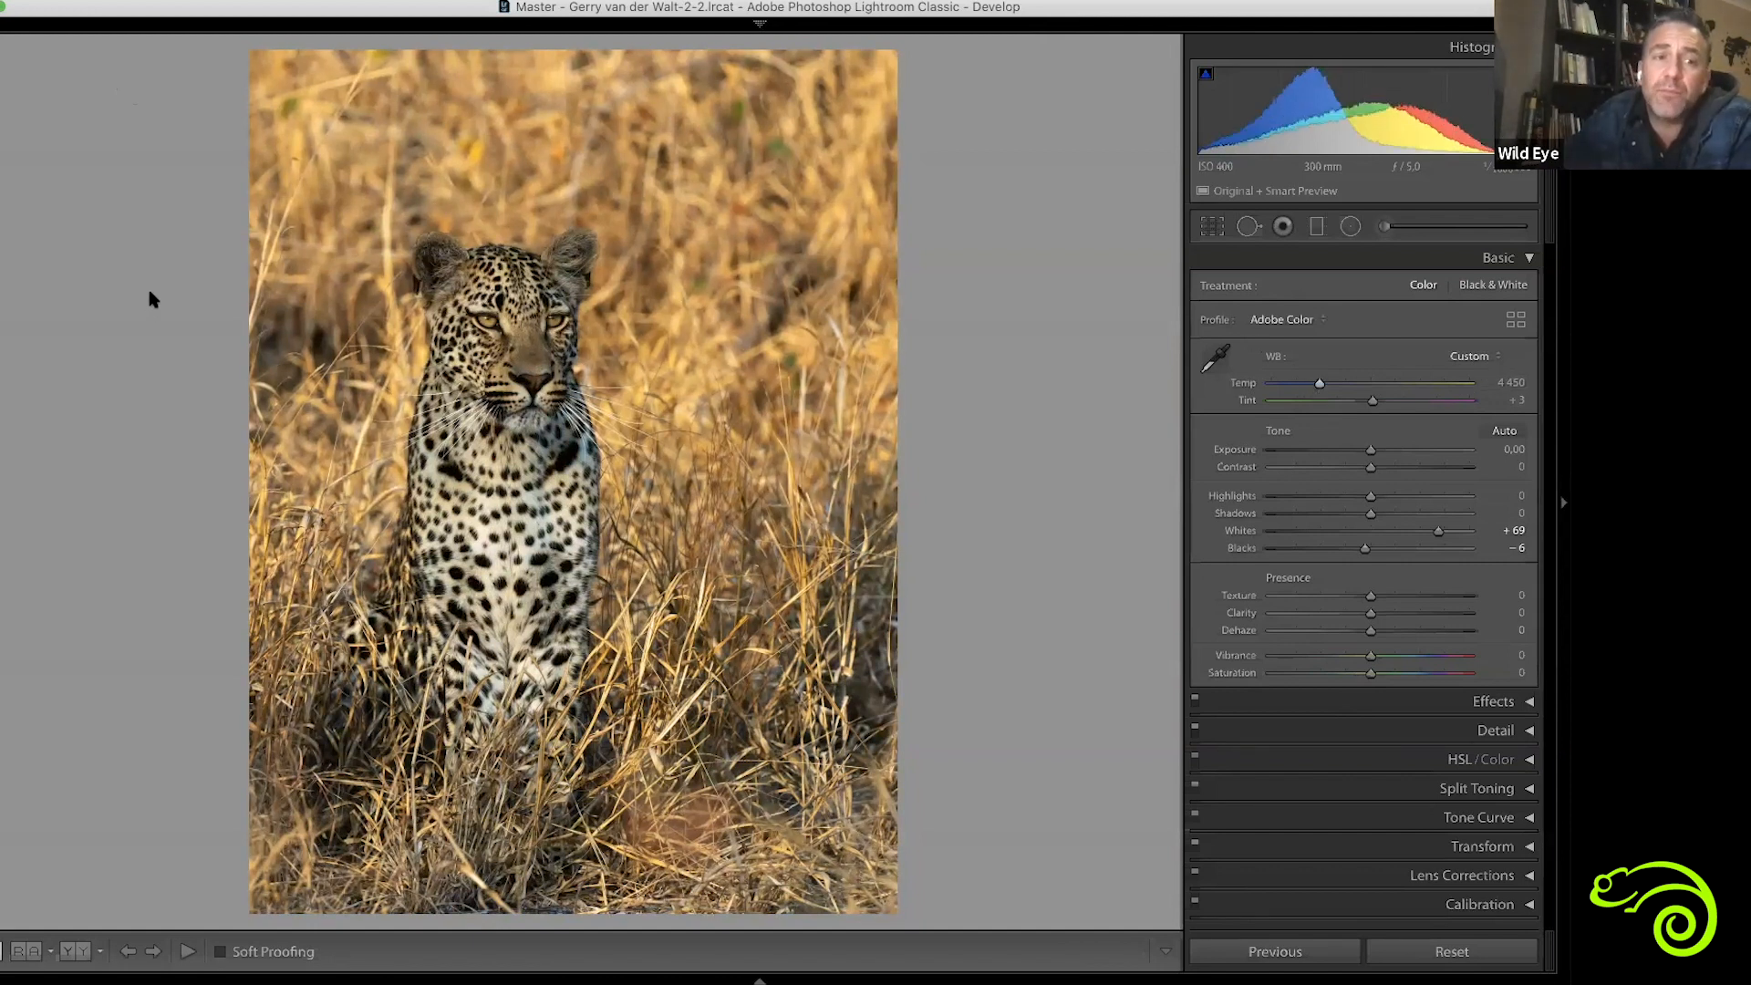
Set the leopard photo's Blacks and Whites automatically, and darken the Blacks further to -13
{"action": "double_click", "coordinate": [1242, 547], "text": "shift"}
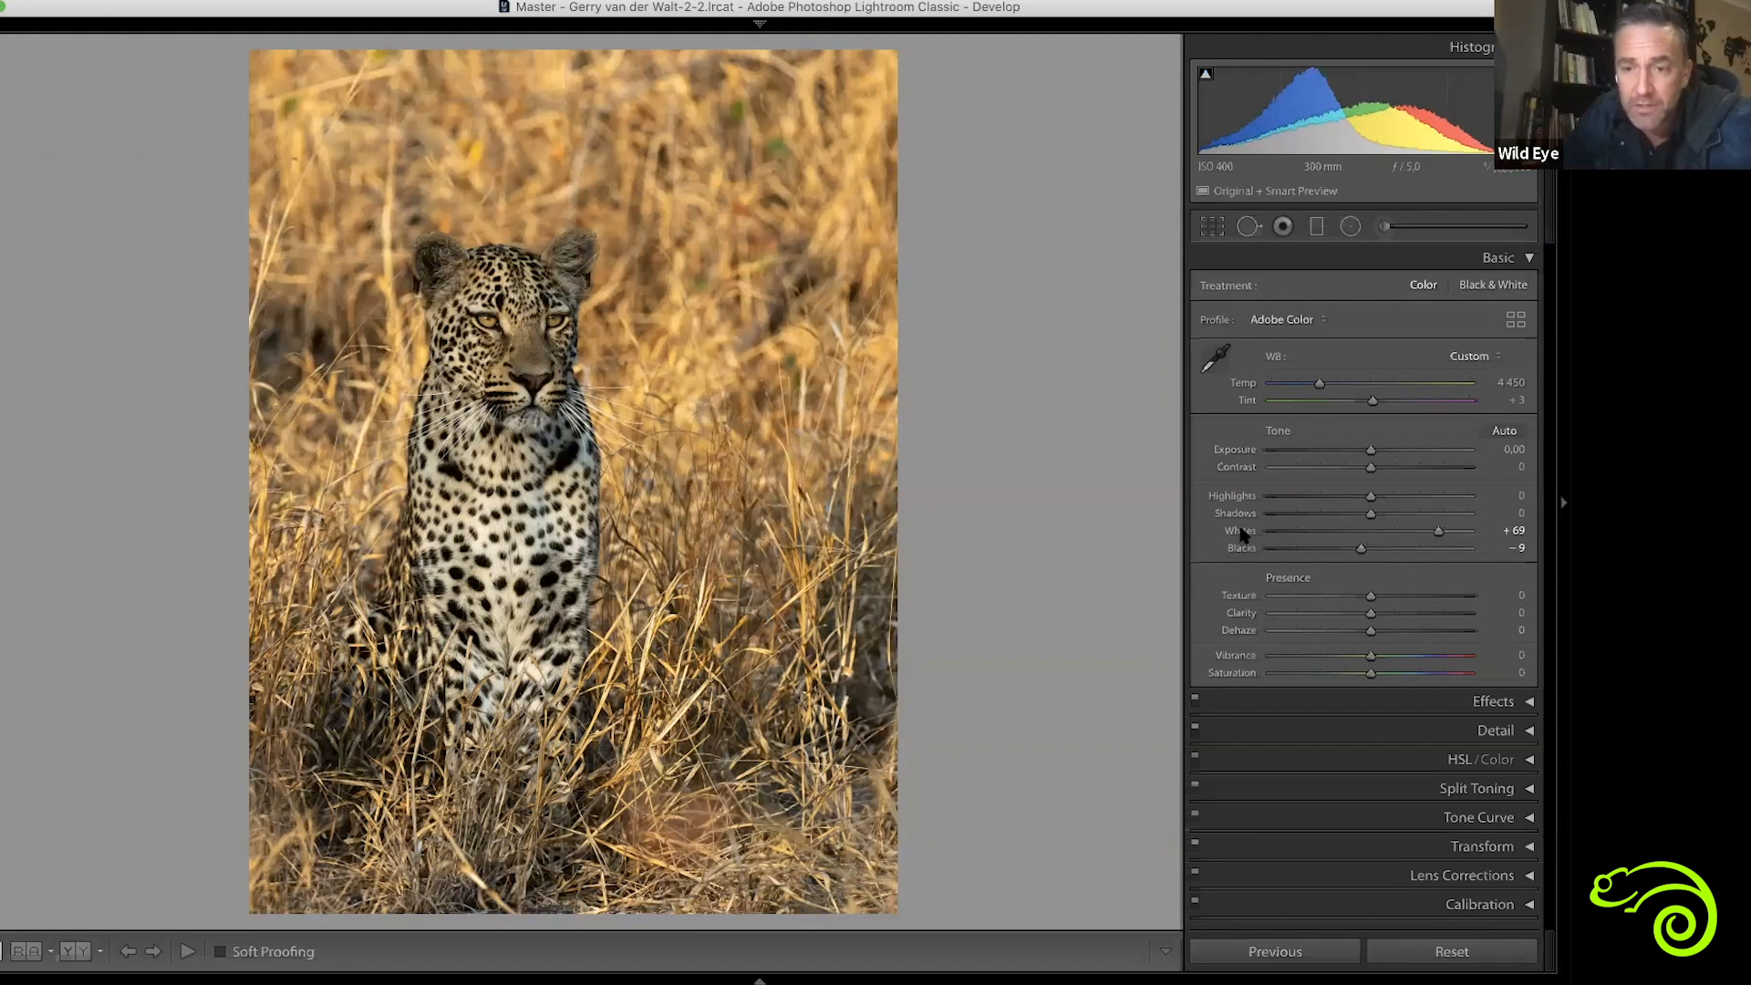
{"action": "double_click", "coordinate": [1240, 529], "text": "shift"}
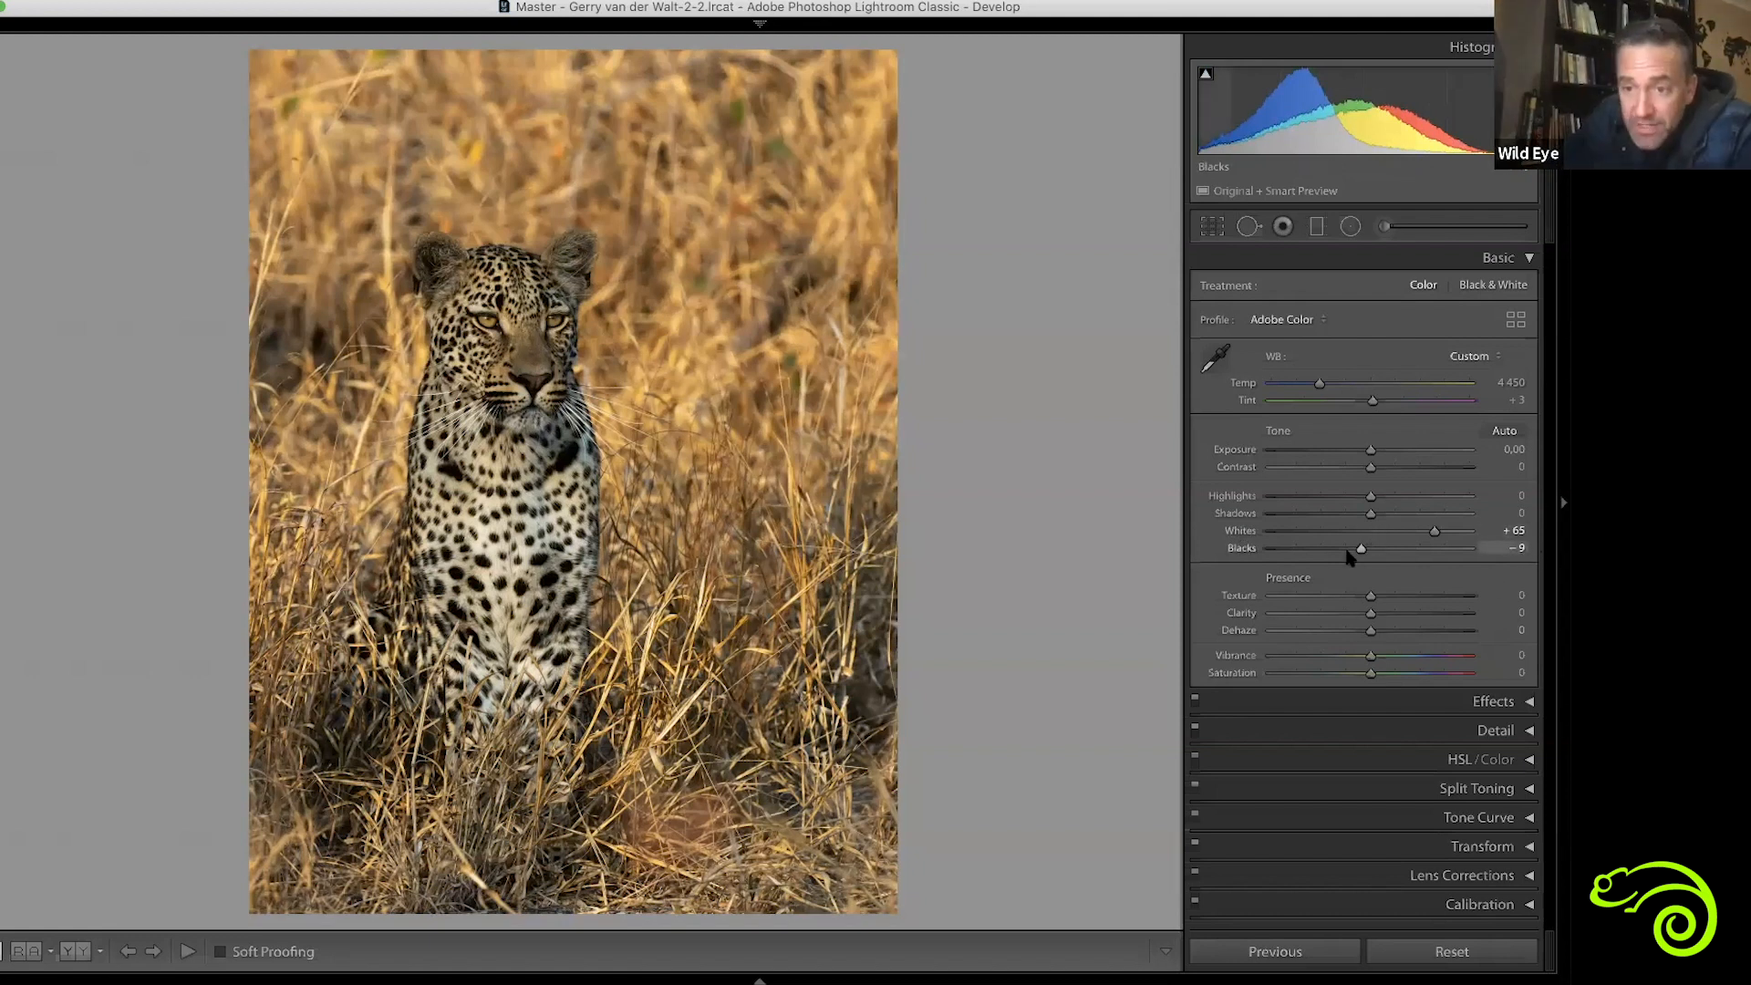
{"action": "left_click_drag", "start_coordinate": [1359, 550], "coordinate": [1356, 549]}
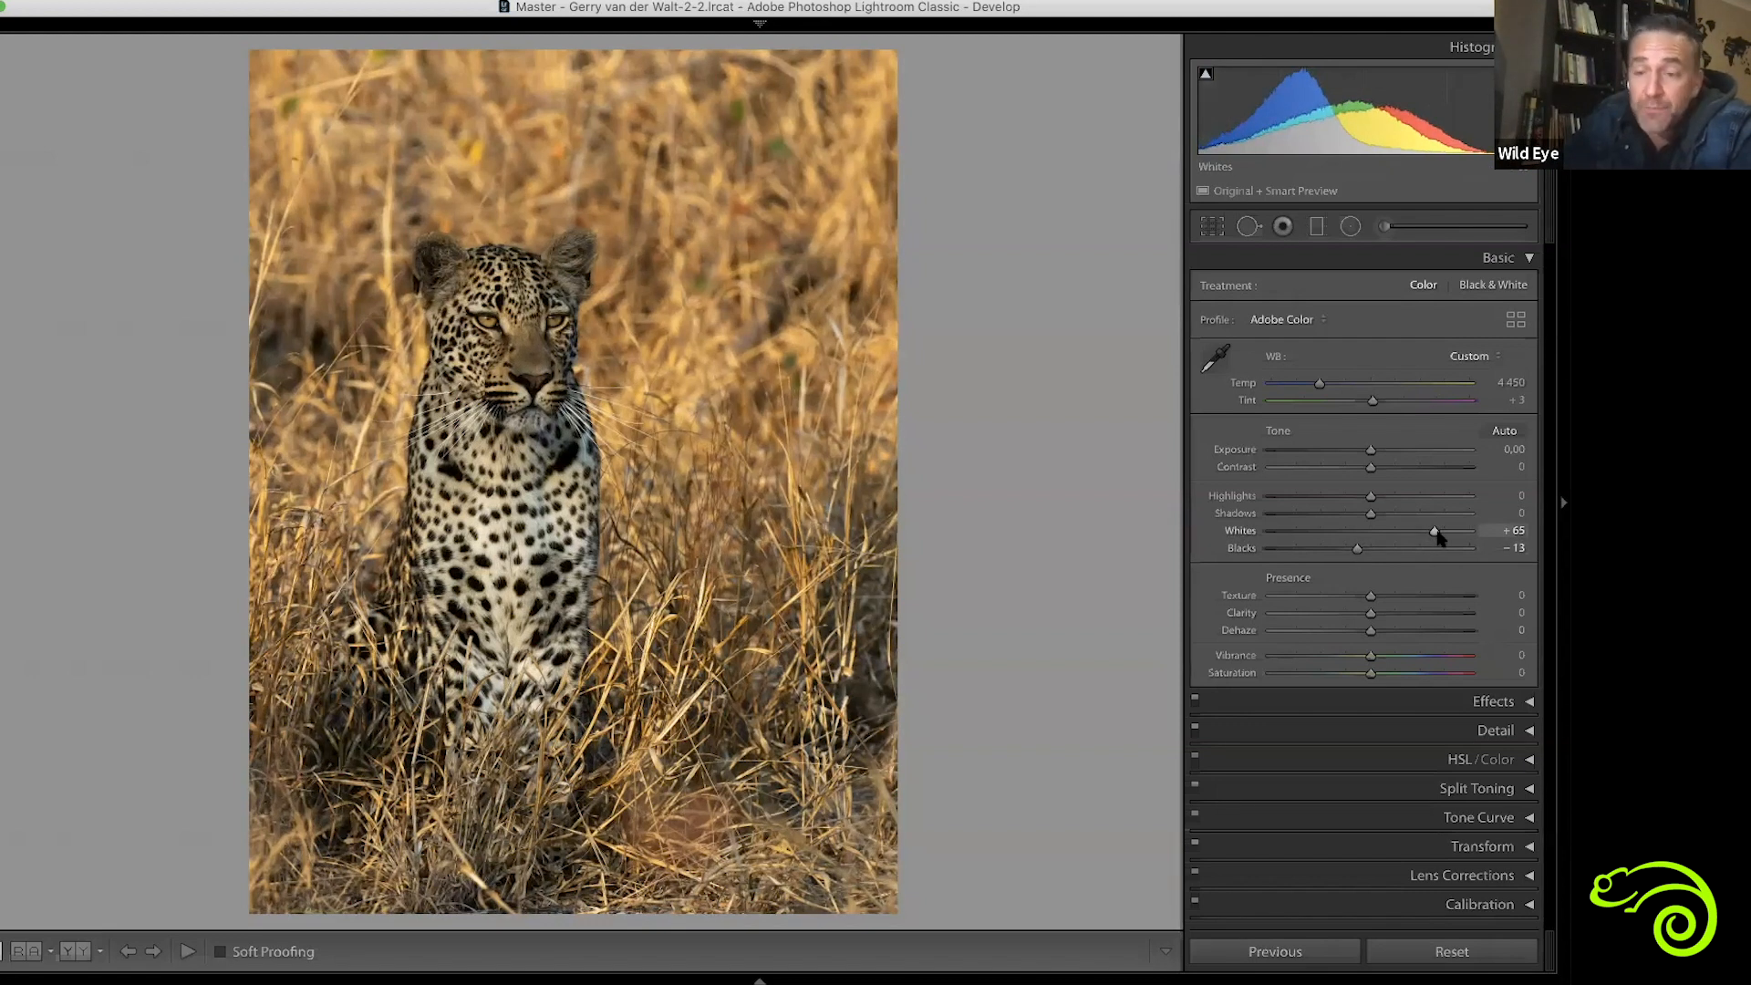
Set the leopard photo's Whites to +61, Shadows to +33, Highlights to +44 and Contrast to +8
{"action": "left_click_drag", "start_coordinate": [1436, 533], "coordinate": [1434, 536]}
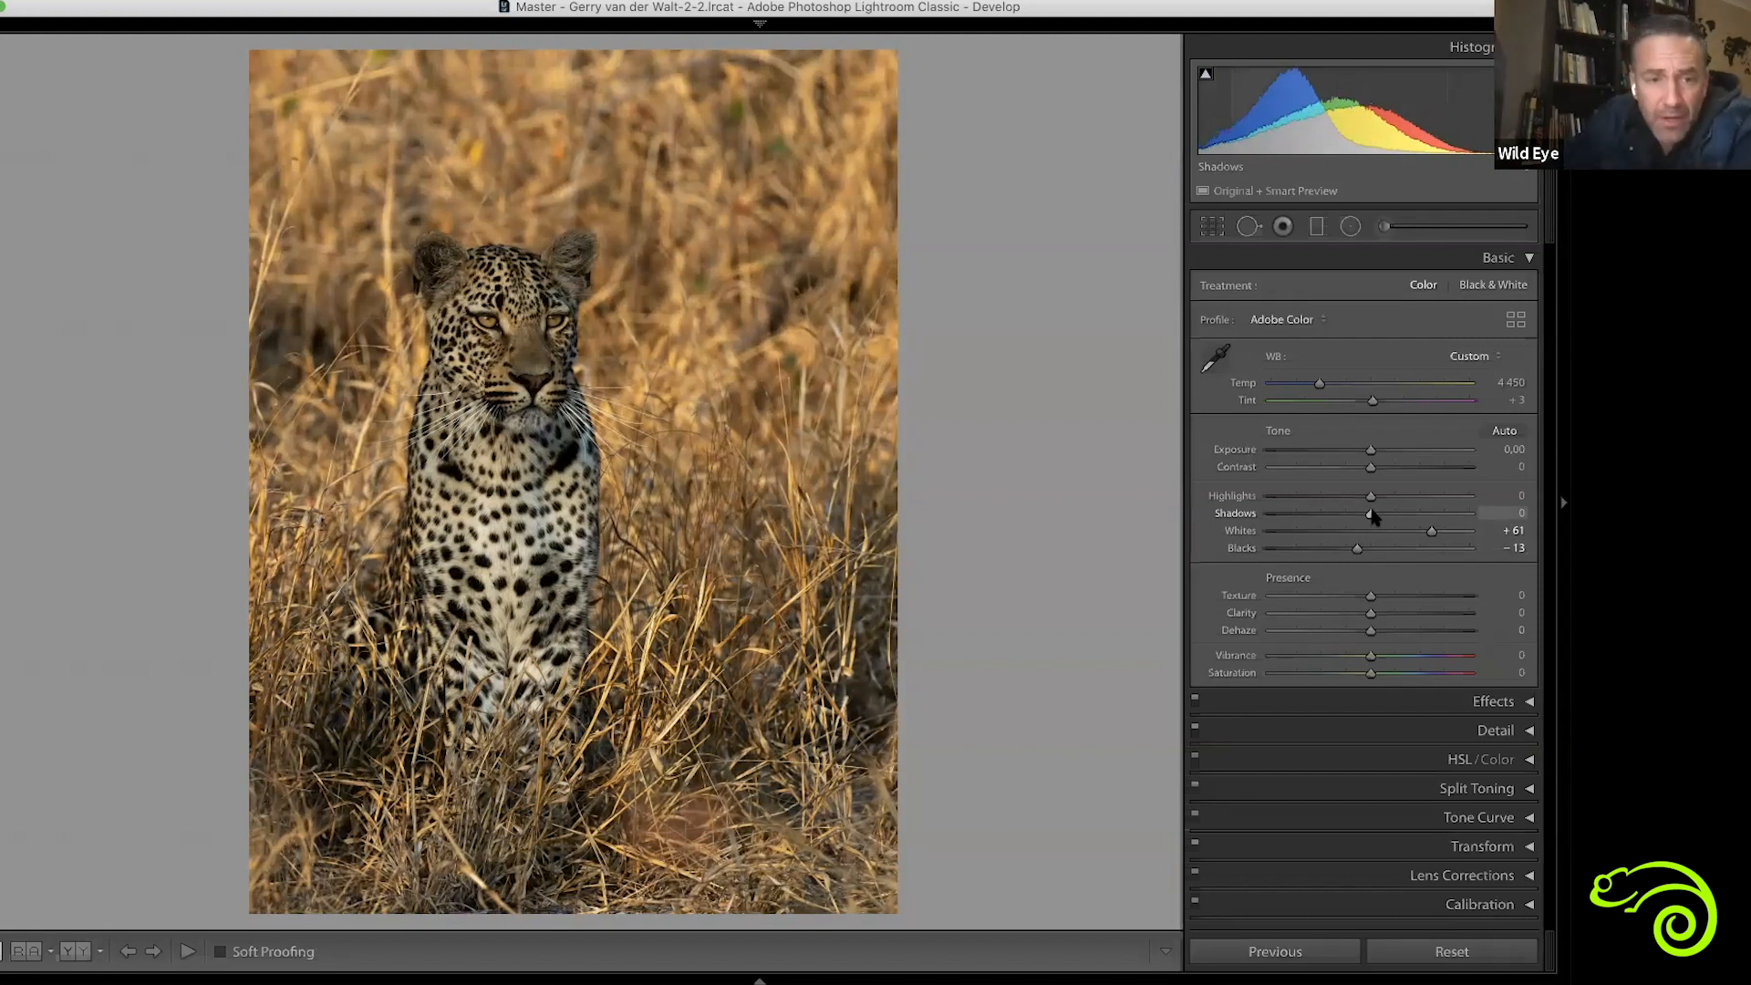
{"action": "left_click_drag", "start_coordinate": [1370, 513], "coordinate": [1410, 500]}
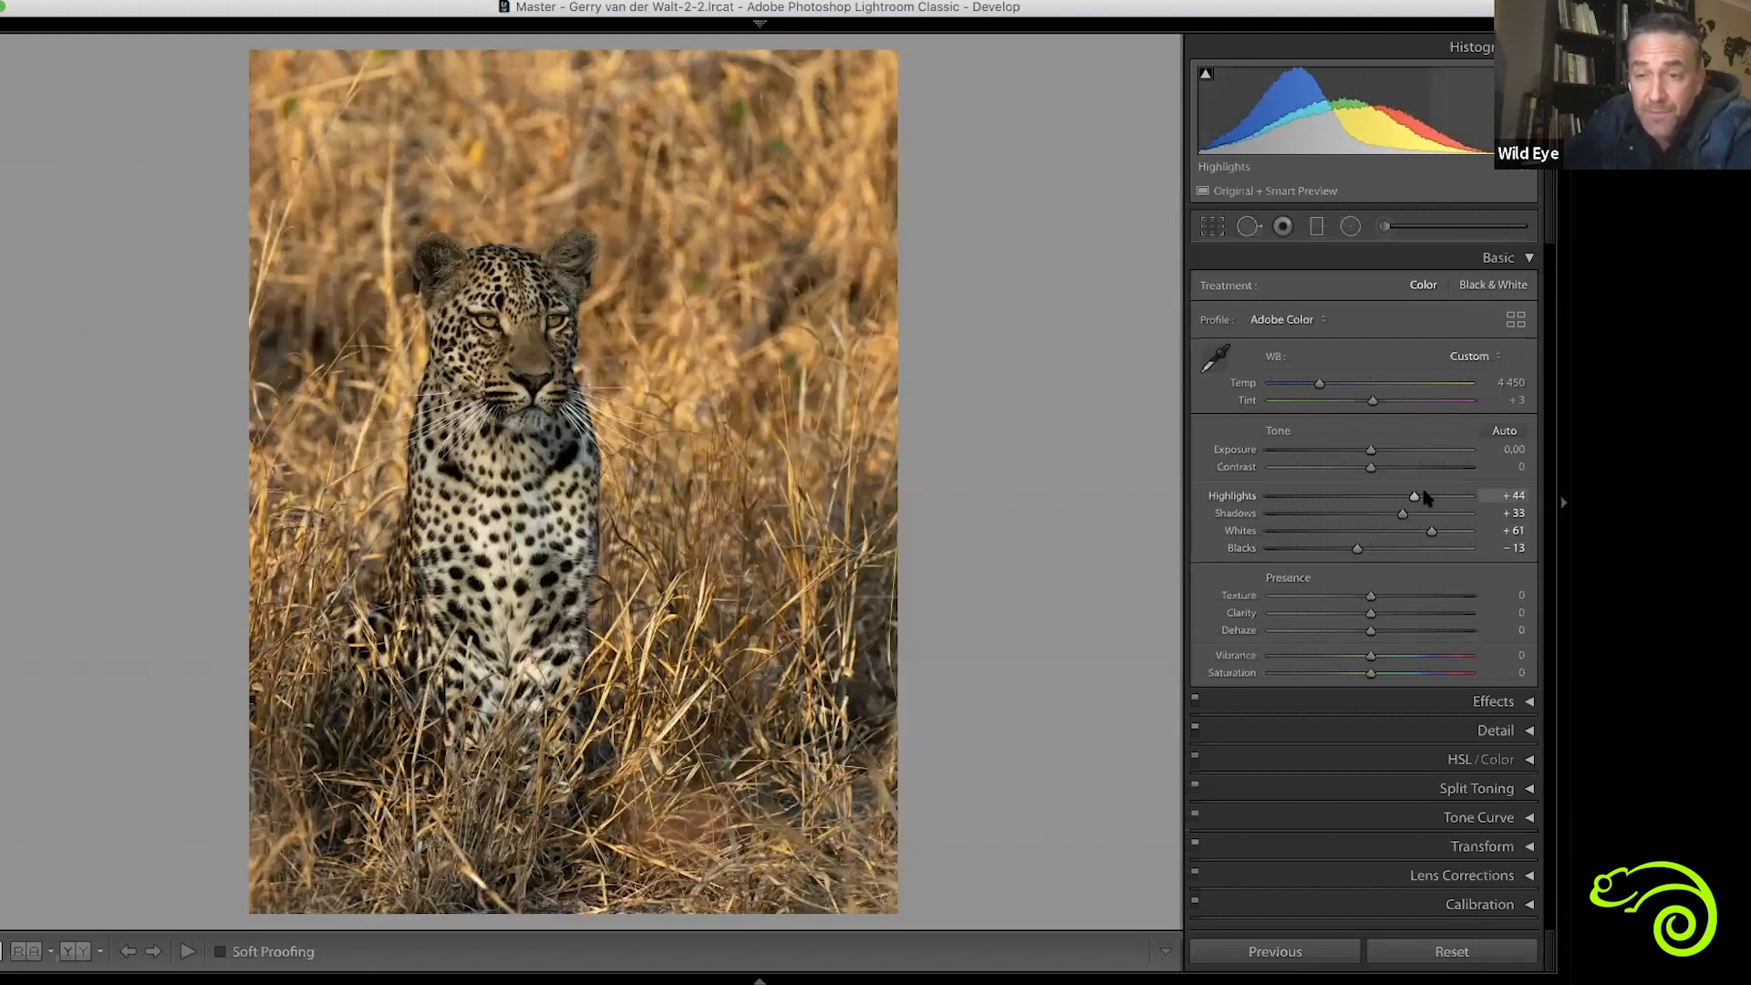
{"action": "left_click_drag", "start_coordinate": [1375, 470], "coordinate": [1378, 468]}
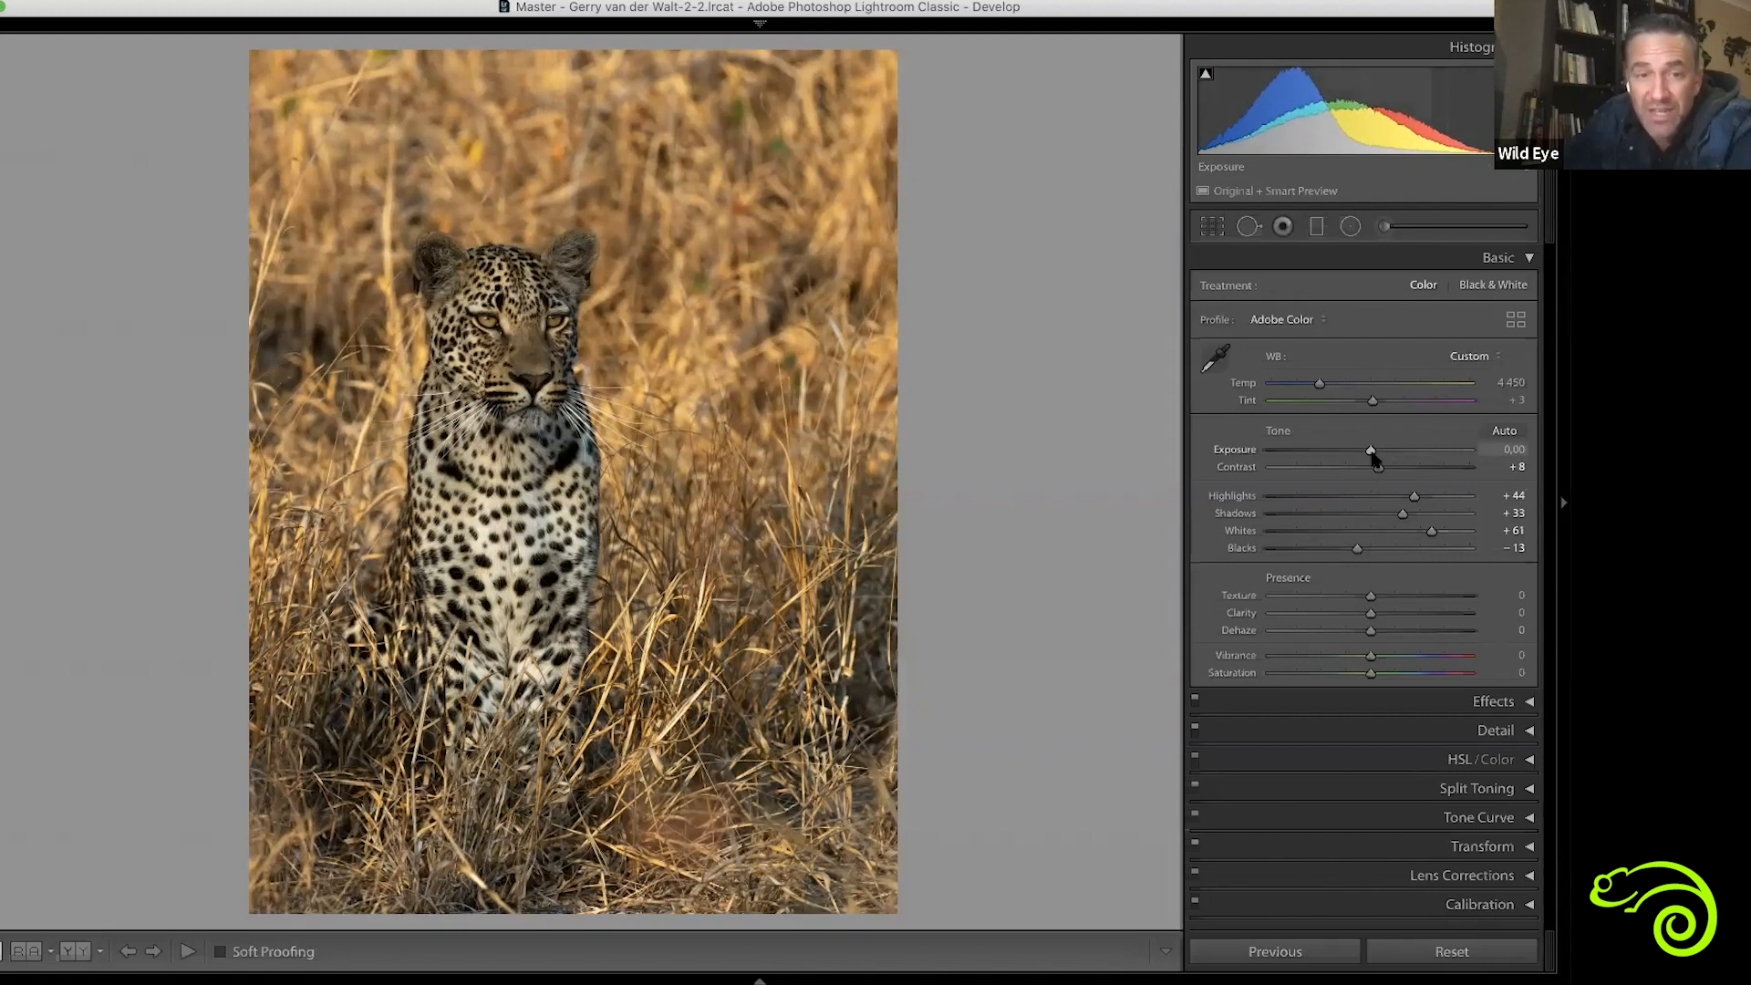
Try the leopard photo's Exposure at +0.60 and -1.50 along with a lower Contrast, and restore both settings
{"action": "left_click_drag", "start_coordinate": [1373, 454], "coordinate": [1383, 454]}
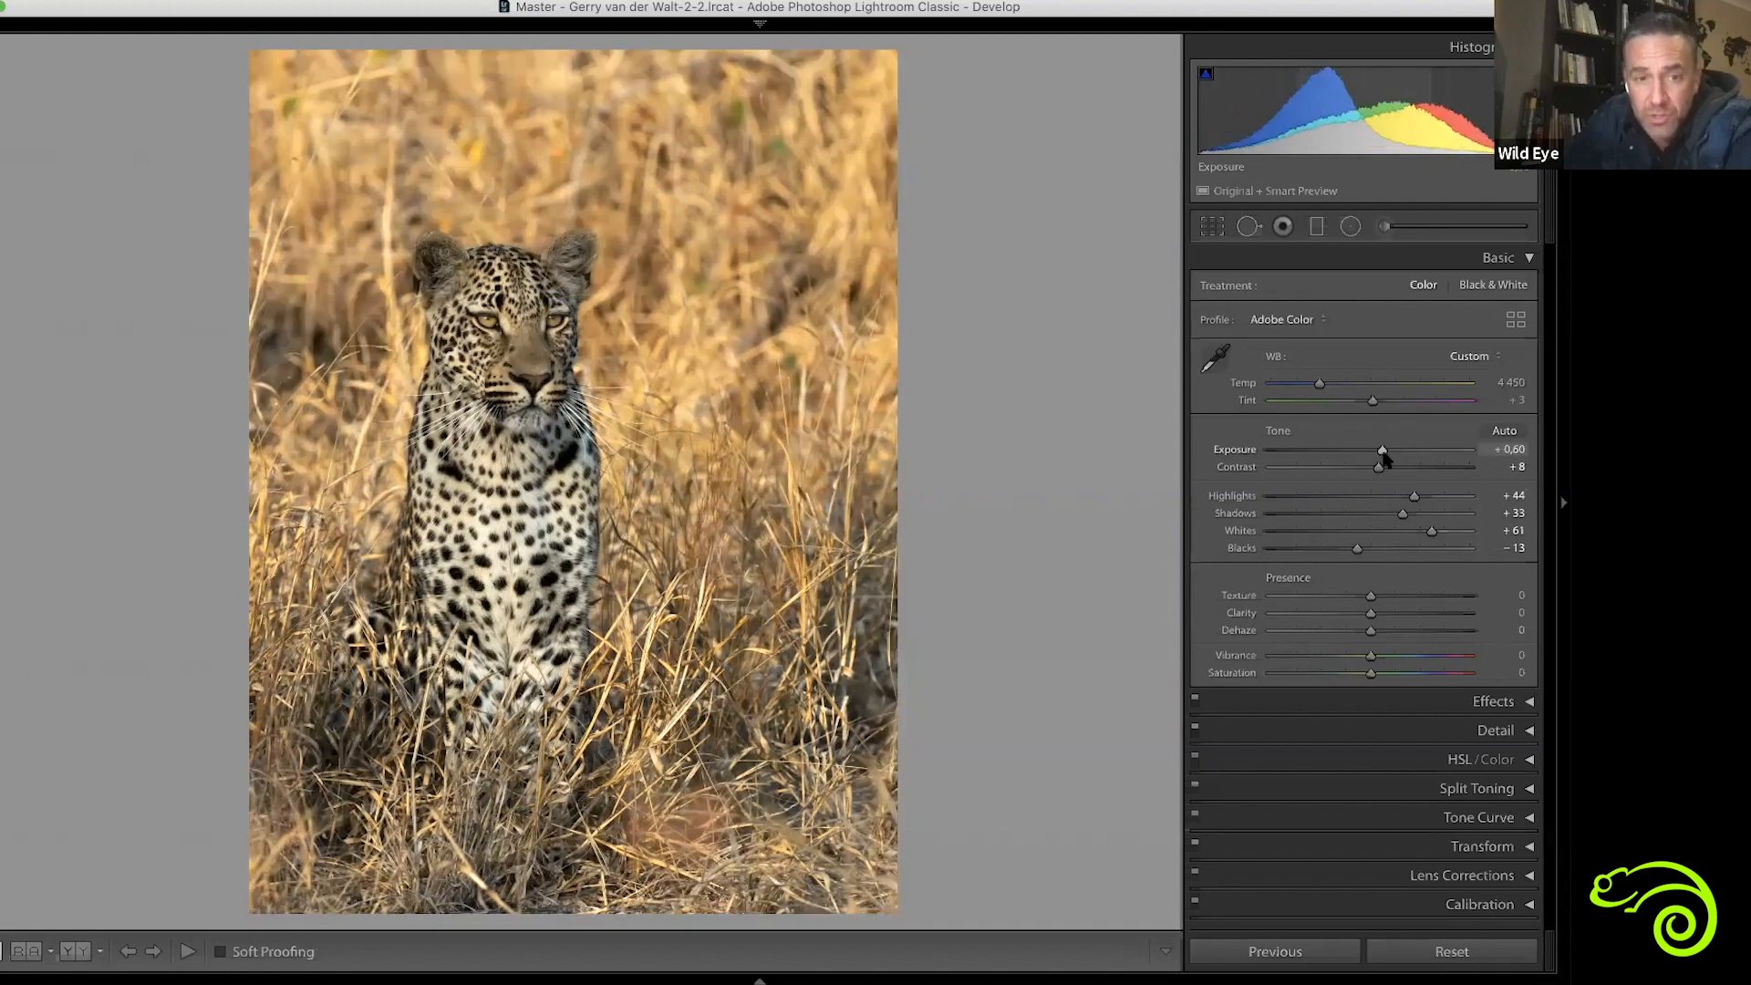
{"action": "key", "text": "super+z"}
{"action": "left_click", "coordinate": [1340, 451]}
{"action": "left_click", "coordinate": [1342, 466]}
{"action": "key", "text": "super+z"}
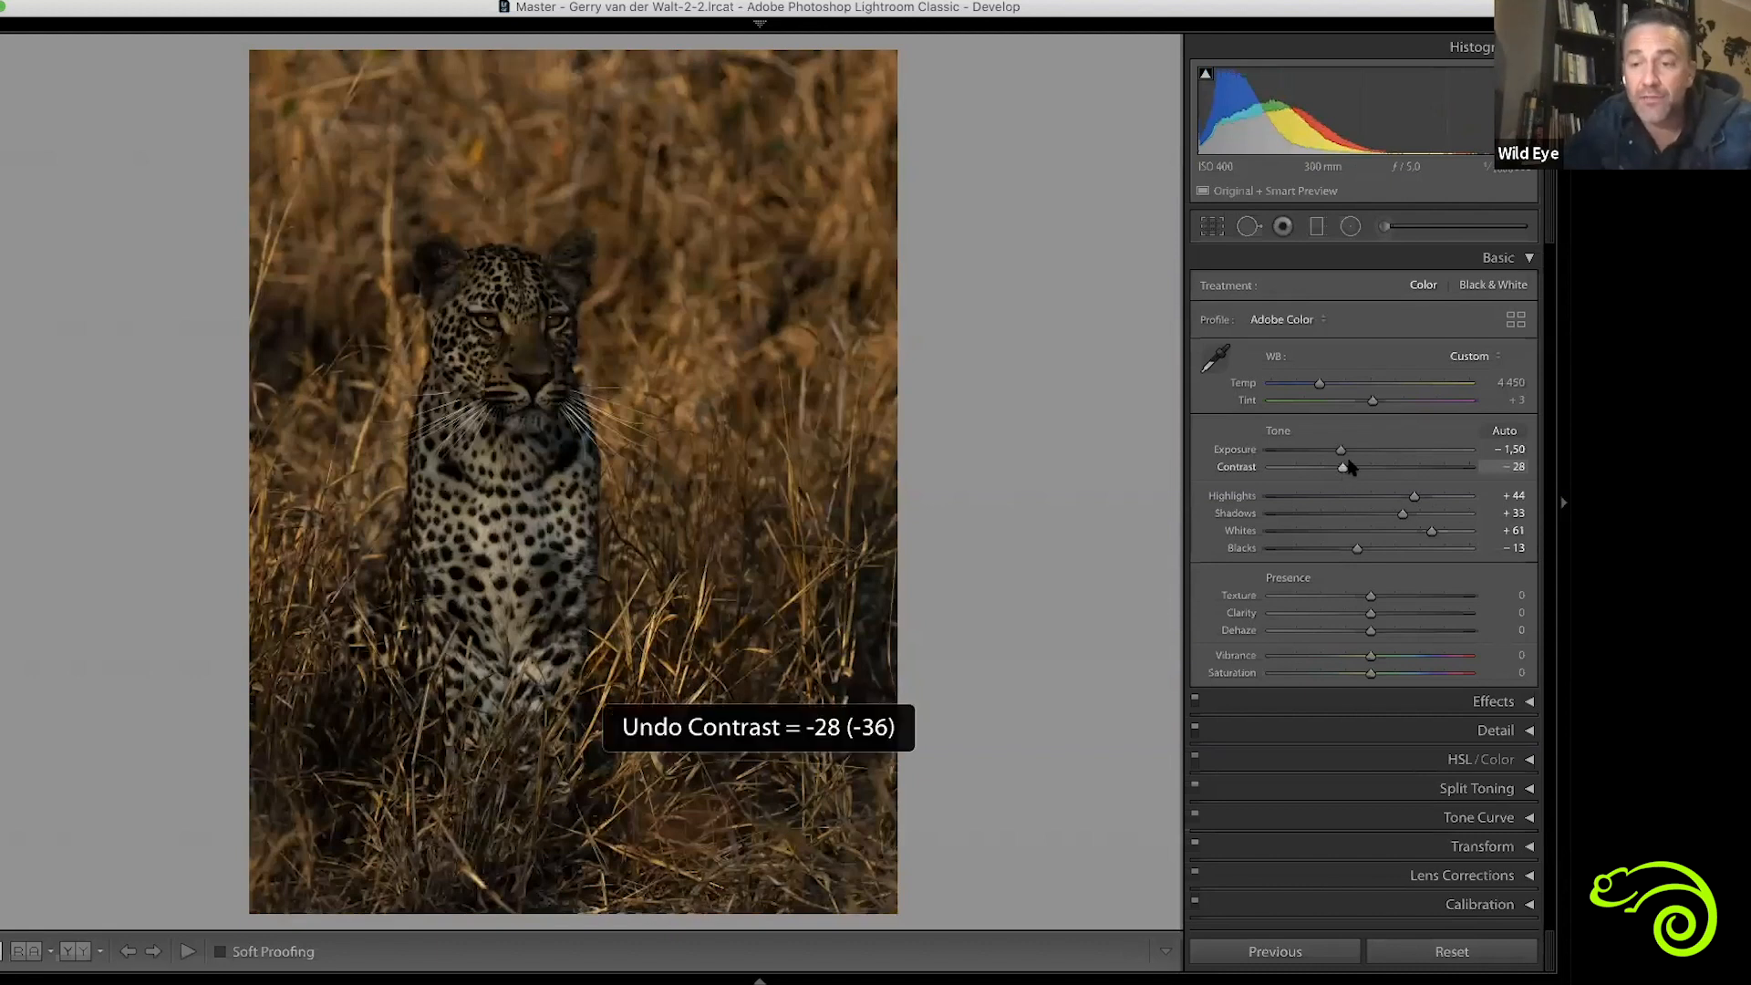
{"action": "double_click", "coordinate": [1379, 453]}
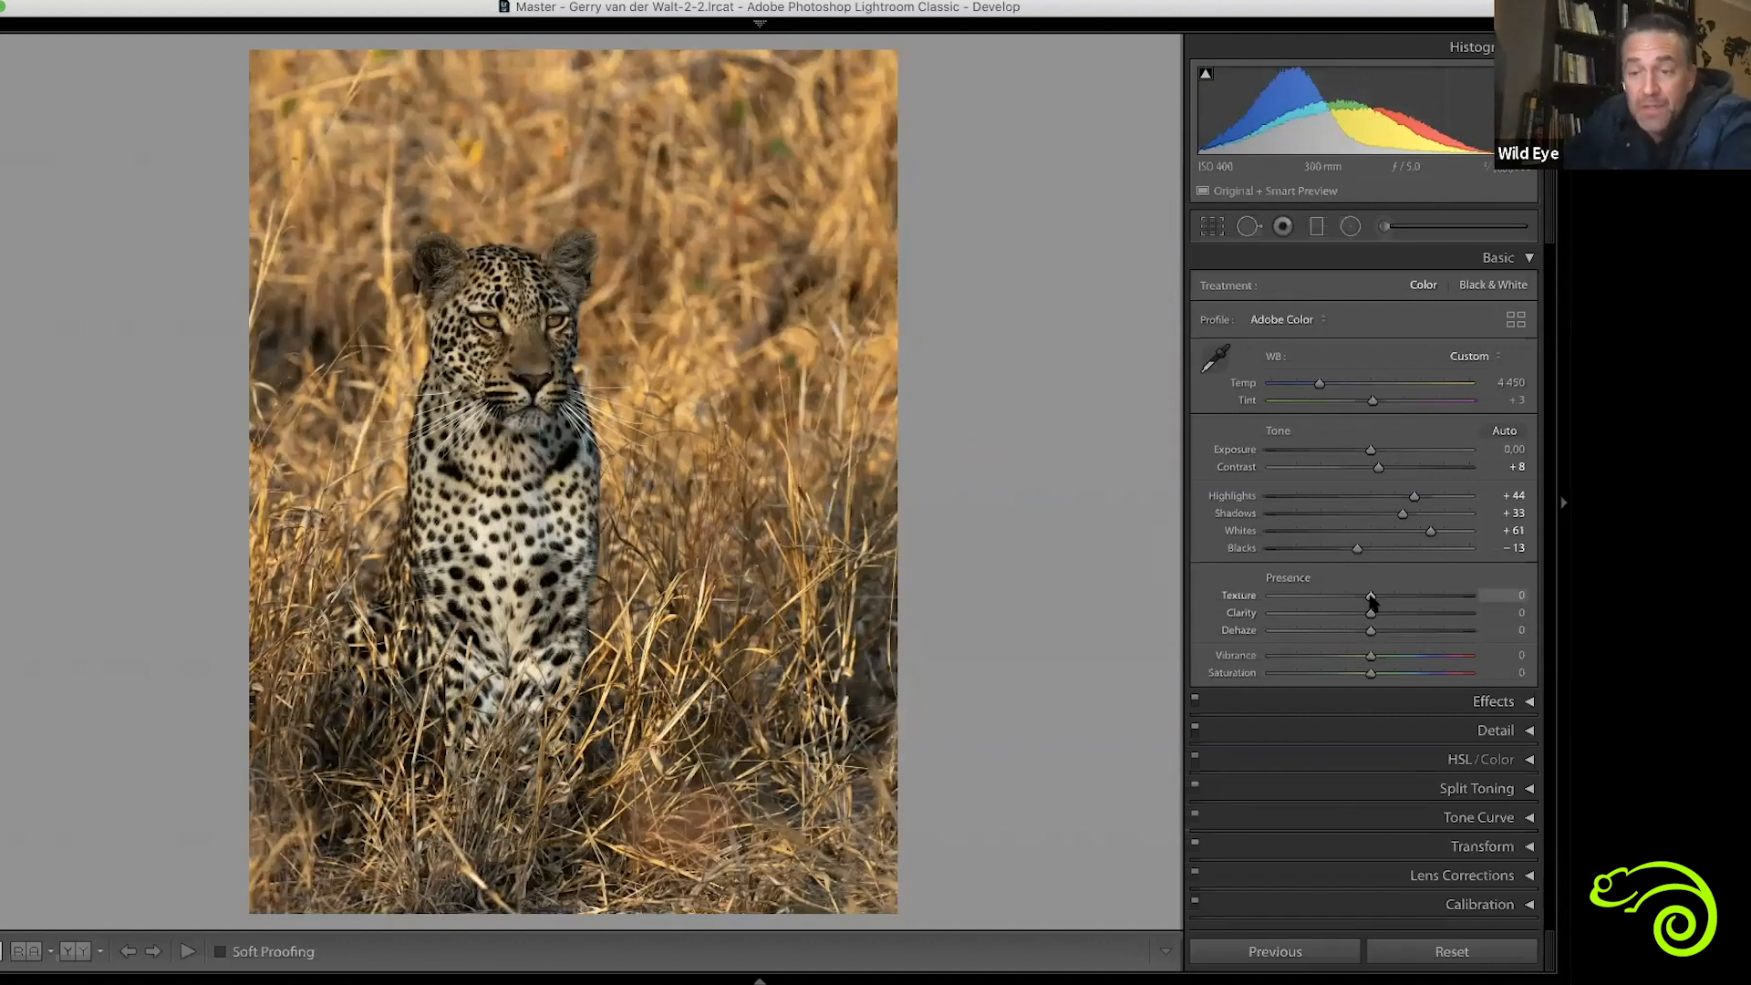
Set the leopard photo's Texture to +4, Clarity to +8, Dehaze to -11 and Vibrance to +9, and return Saturation to 0 after testing +100
{"action": "left_click_drag", "start_coordinate": [1370, 596], "coordinate": [1530, 614]}
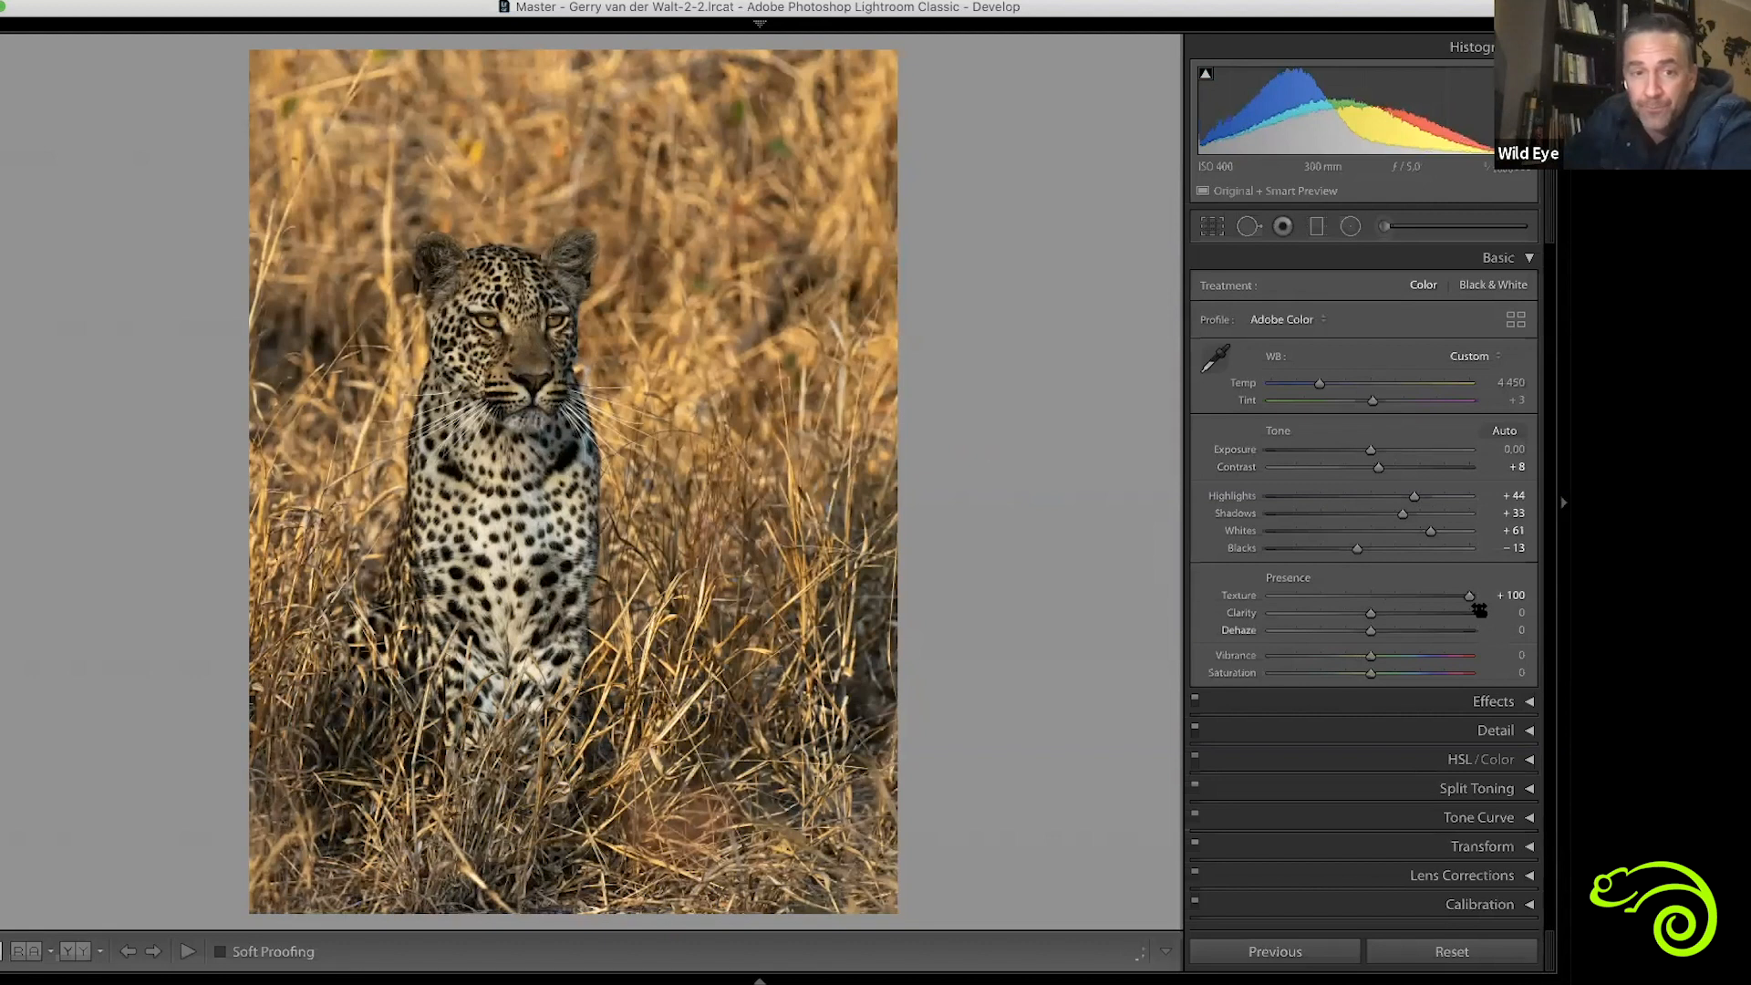
{"action": "left_click_drag", "start_coordinate": [1491, 610], "coordinate": [1382, 619]}
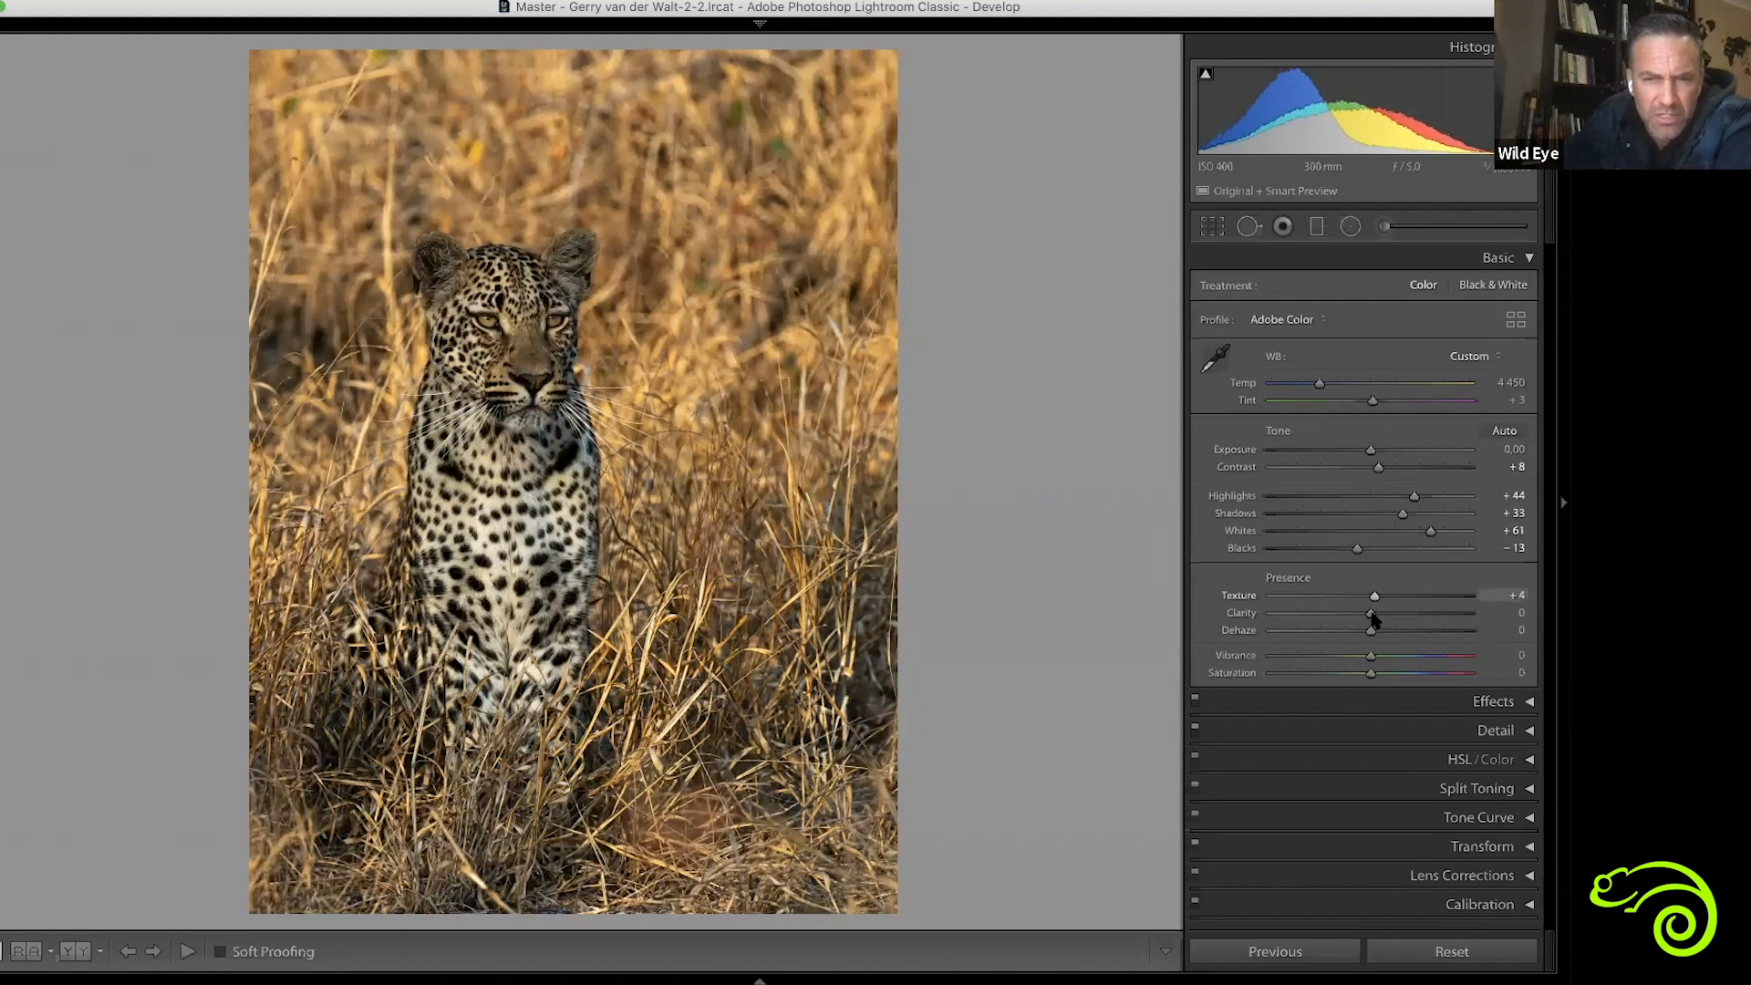
{"action": "left_click_drag", "start_coordinate": [1372, 616], "coordinate": [1470, 616]}
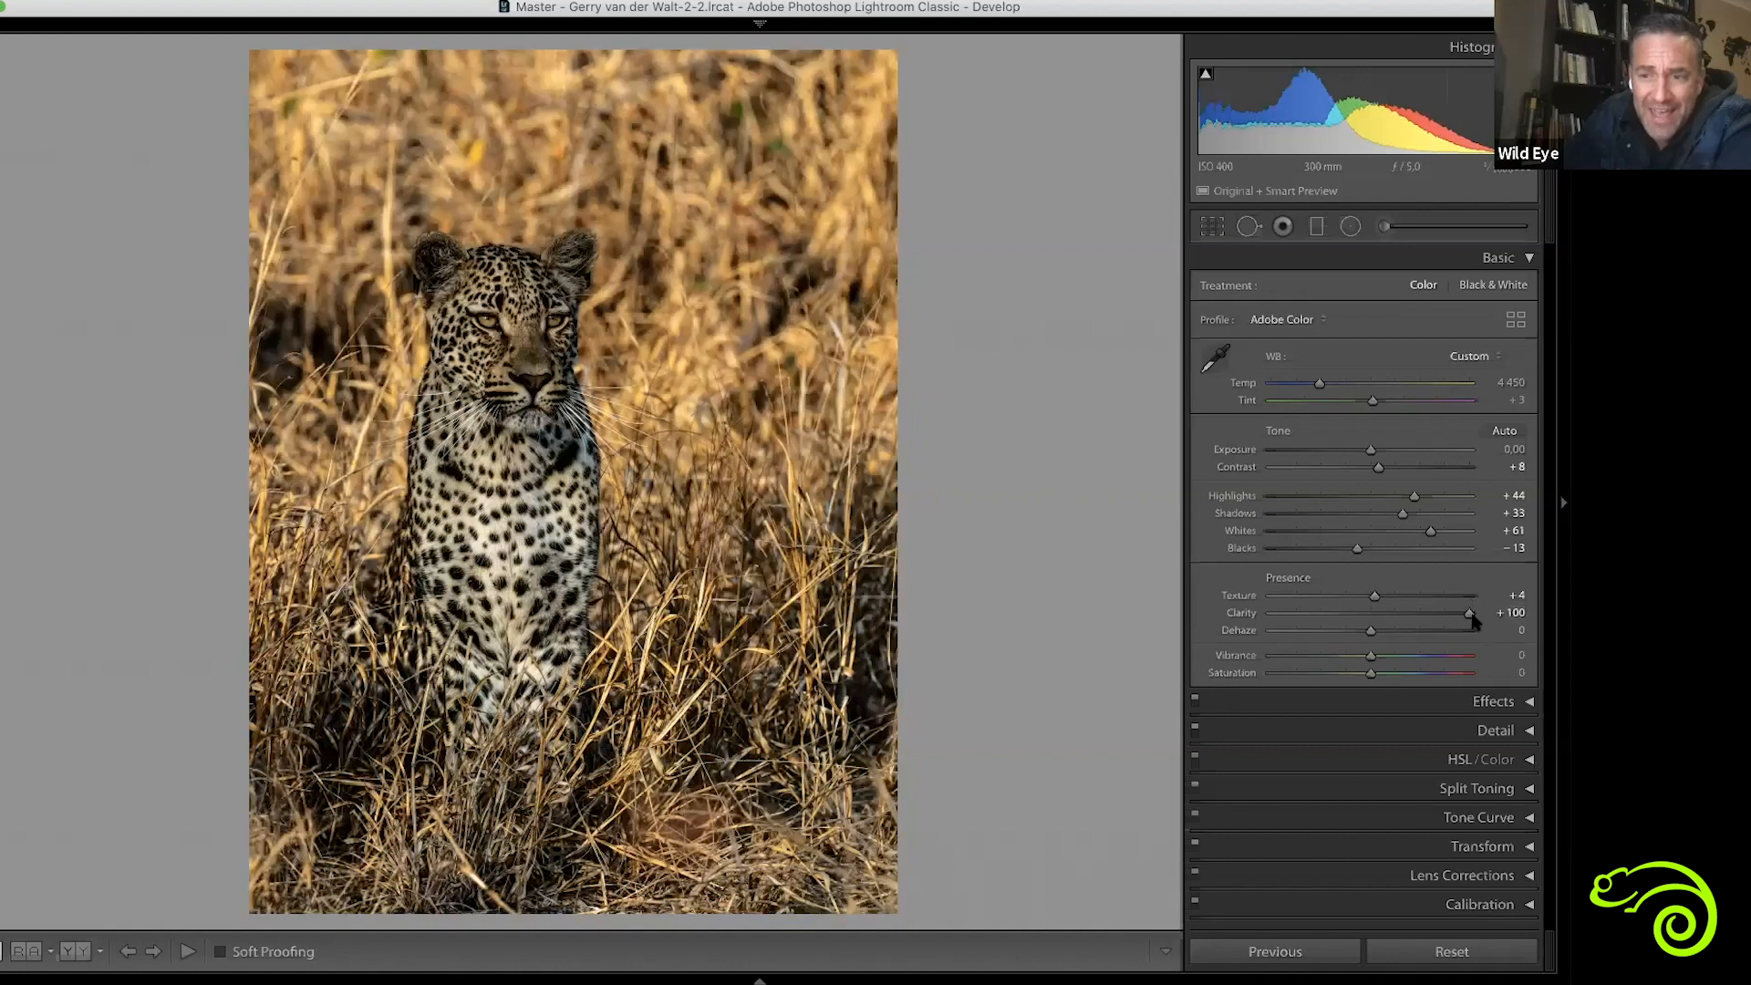
{"action": "left_click_drag", "start_coordinate": [1448, 620], "coordinate": [1374, 677]}
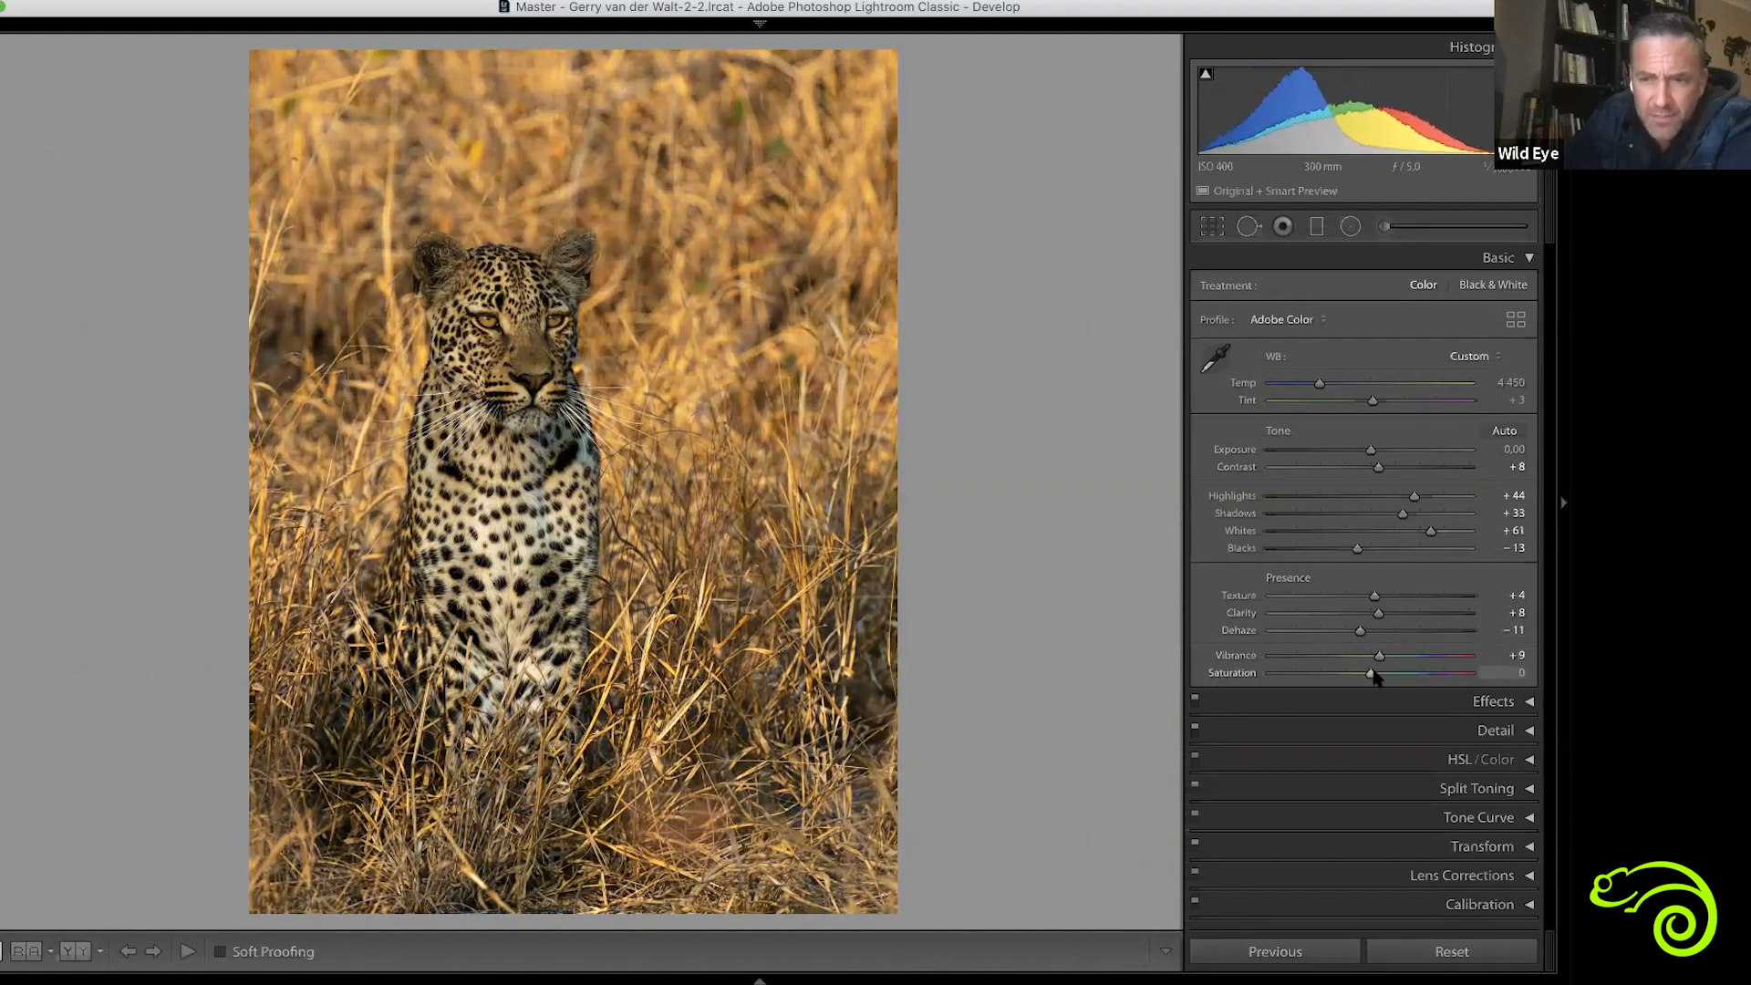
{"action": "left_click", "coordinate": [1476, 673]}
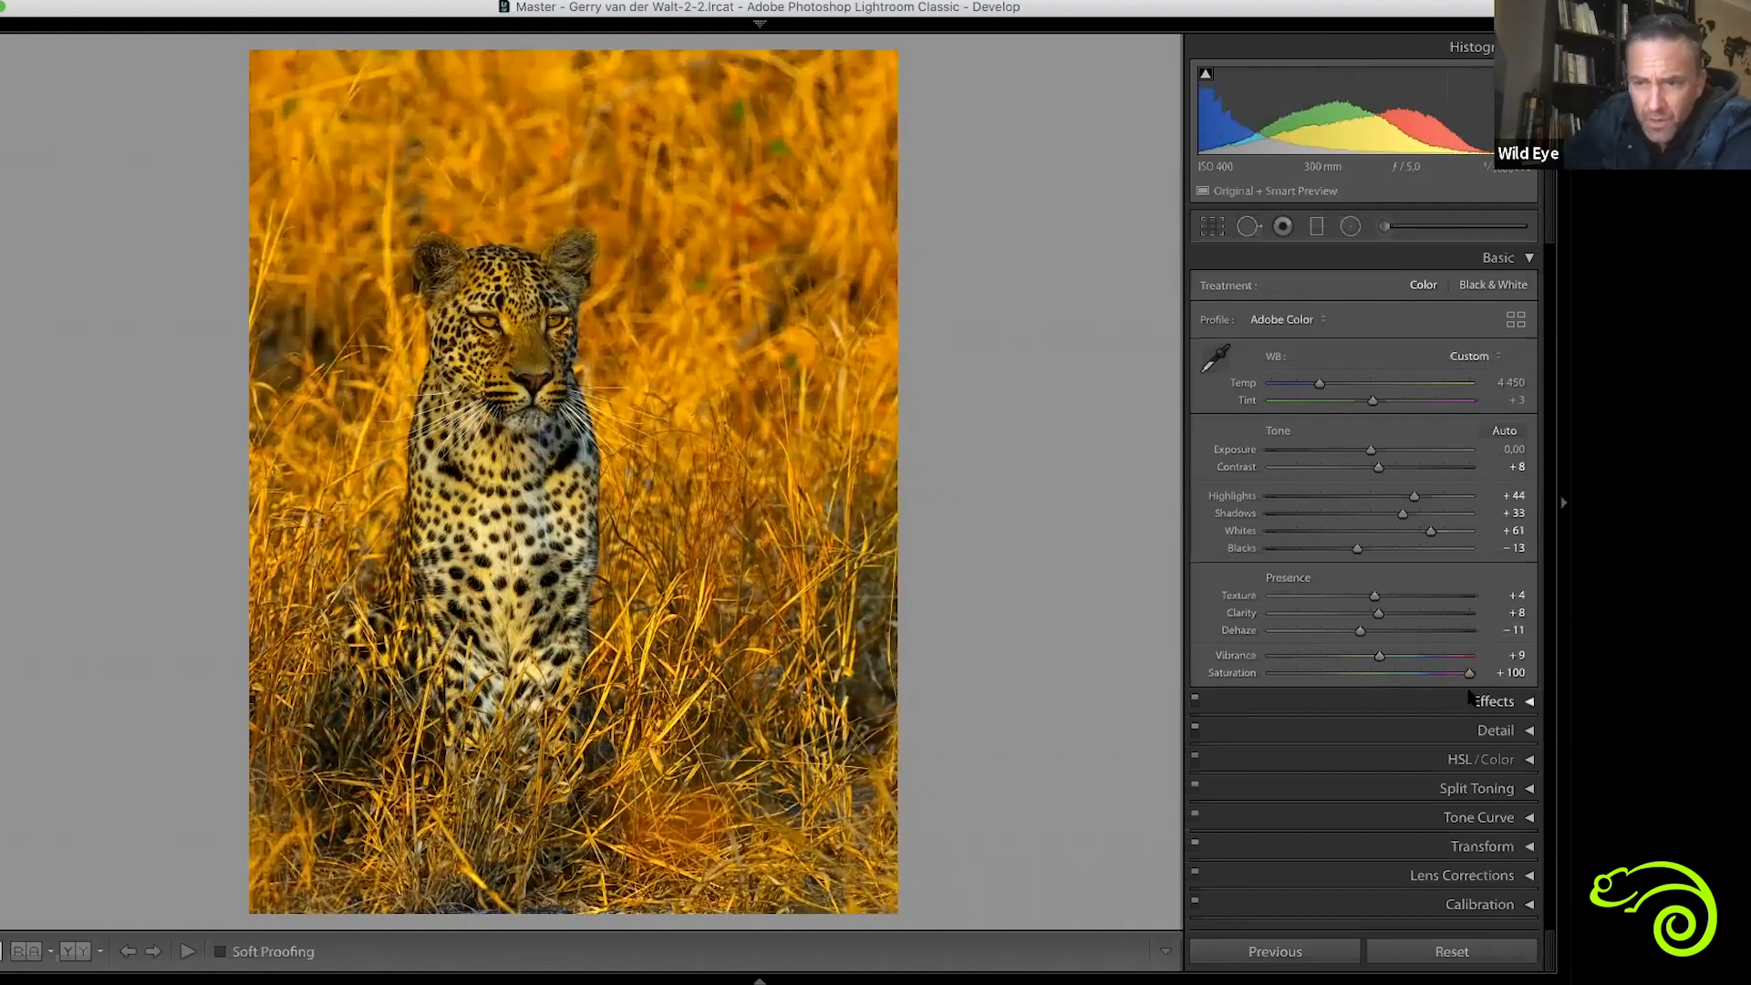
{"action": "left_click_drag", "start_coordinate": [1469, 675], "coordinate": [1372, 695]}
Compare the leopard photo side by side with its original, trying a cooler Temp of 3572 and restoring it to 4450
{"action": "key", "text": "y"}
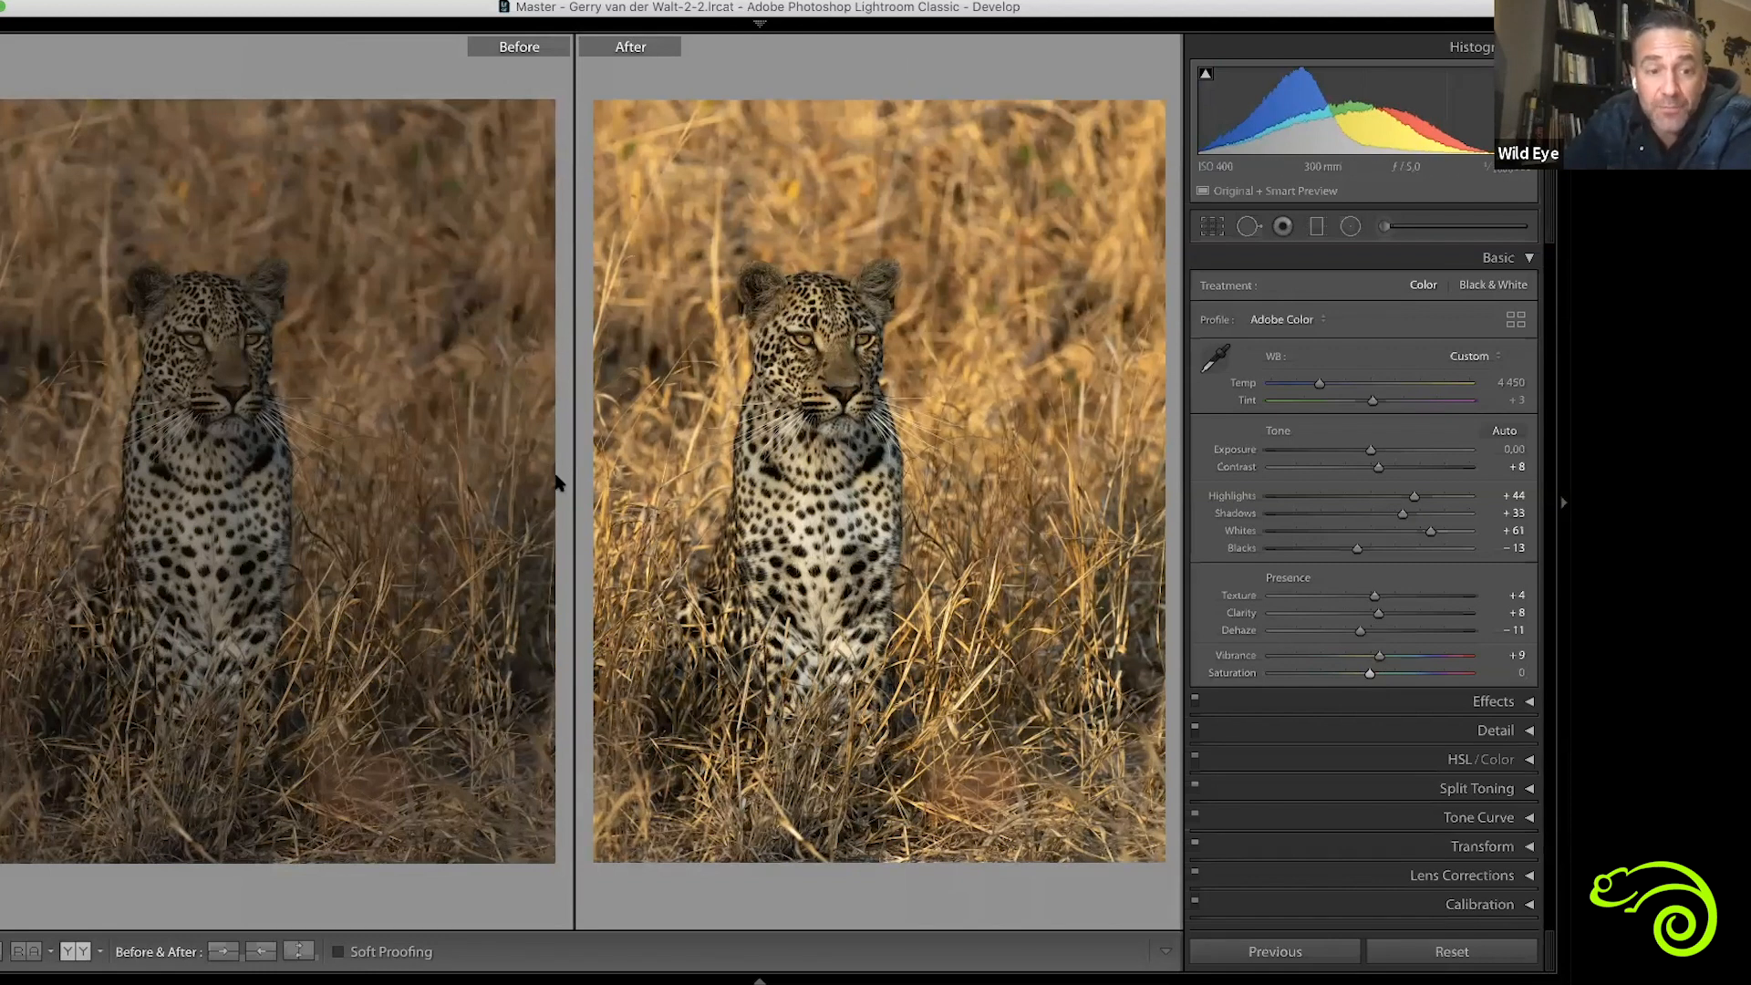
{"action": "left_click", "coordinate": [1301, 384]}
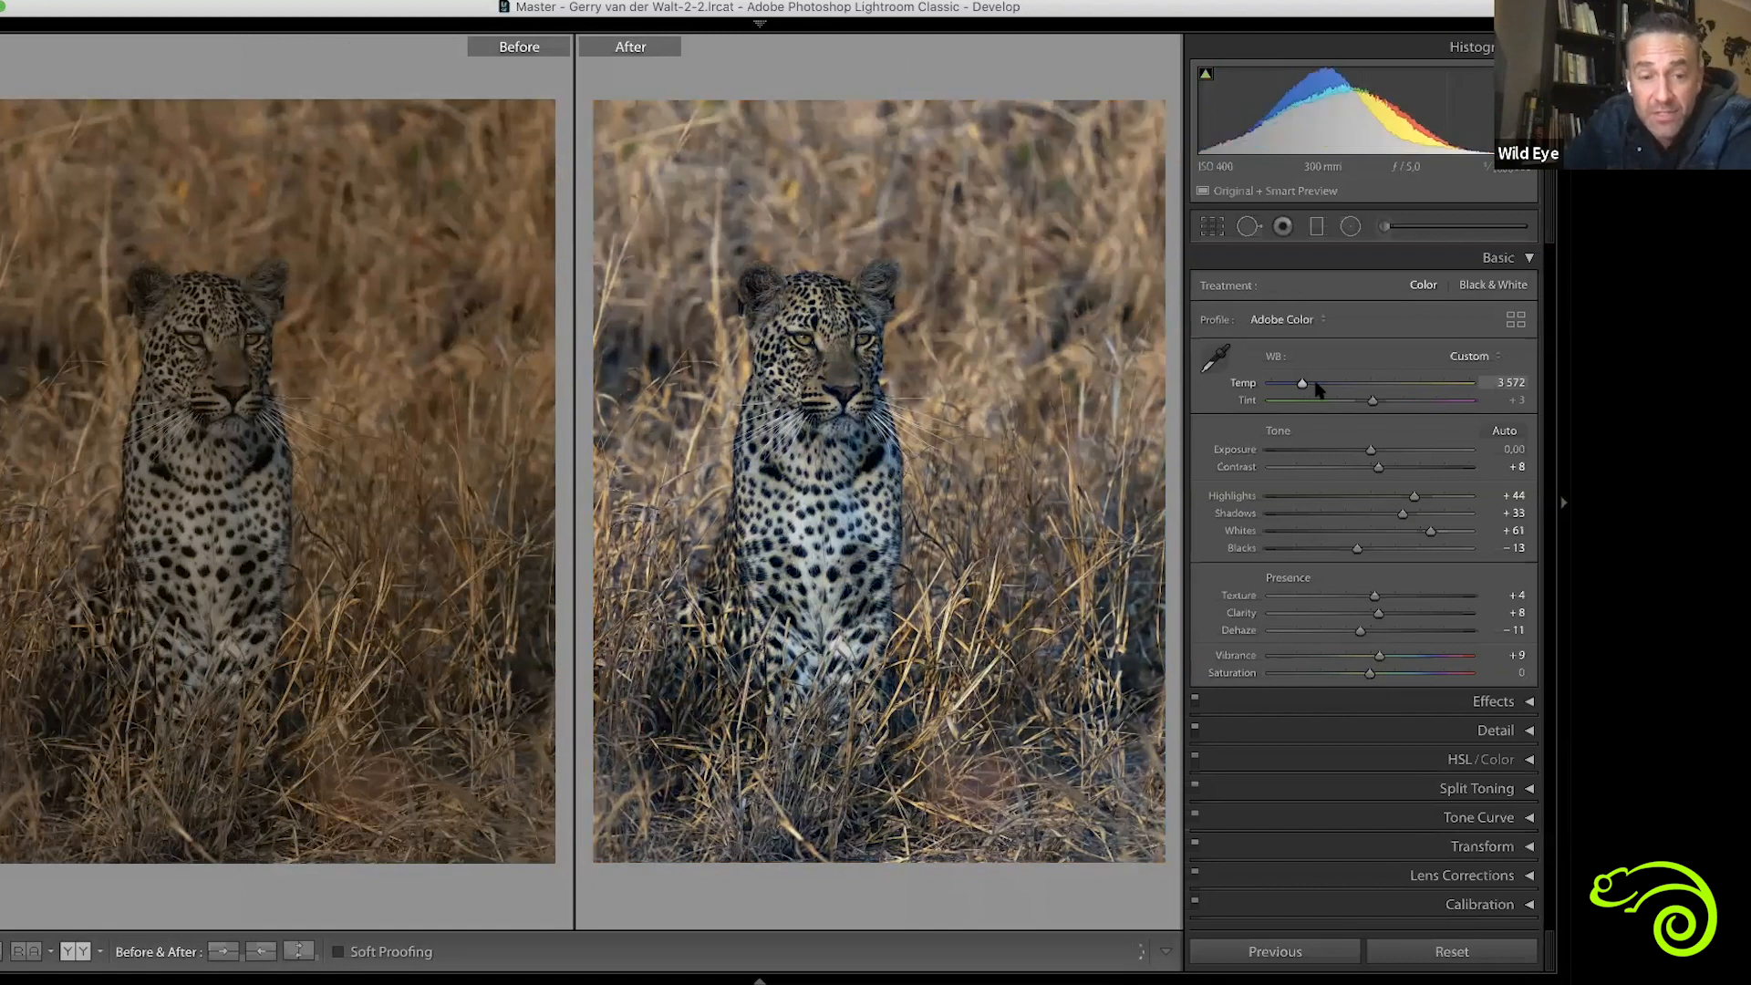
{"action": "left_click", "coordinate": [1317, 384]}
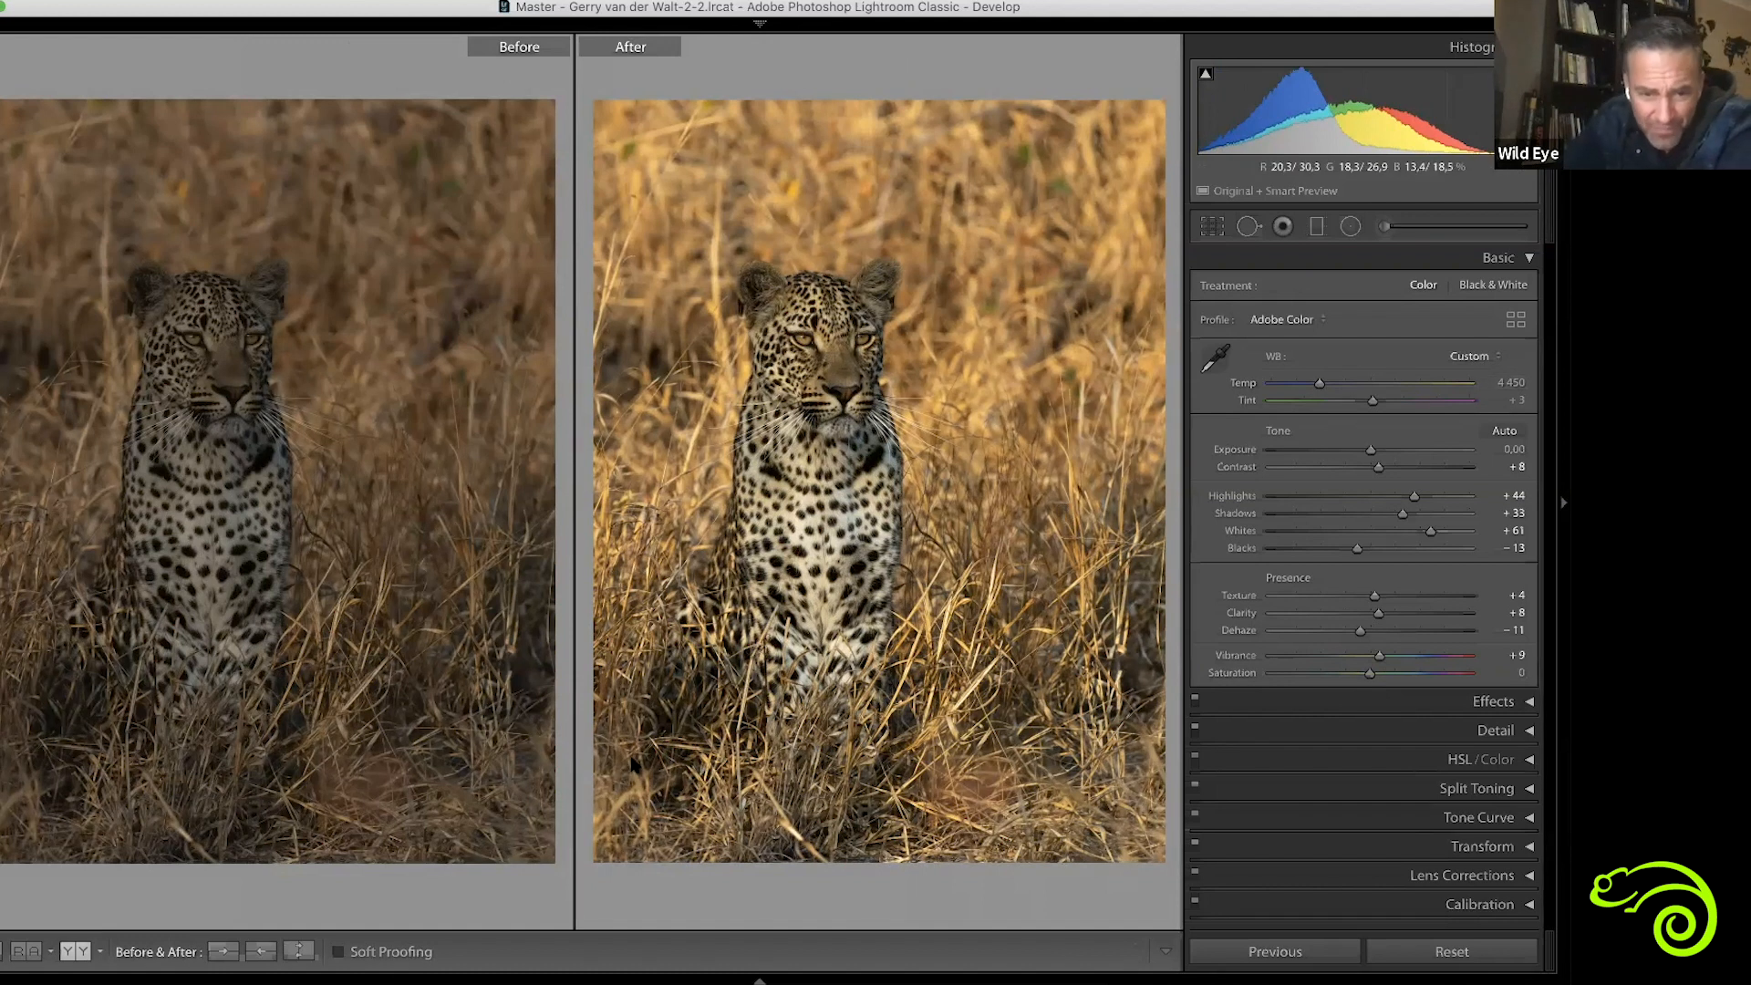
Open the motion-blurred zebra photo for developing and crop it tighter at its original aspect ratio, trimming the upper and right edges
{"action": "key", "text": "g"}
{"action": "left_click", "coordinate": [634, 764]}
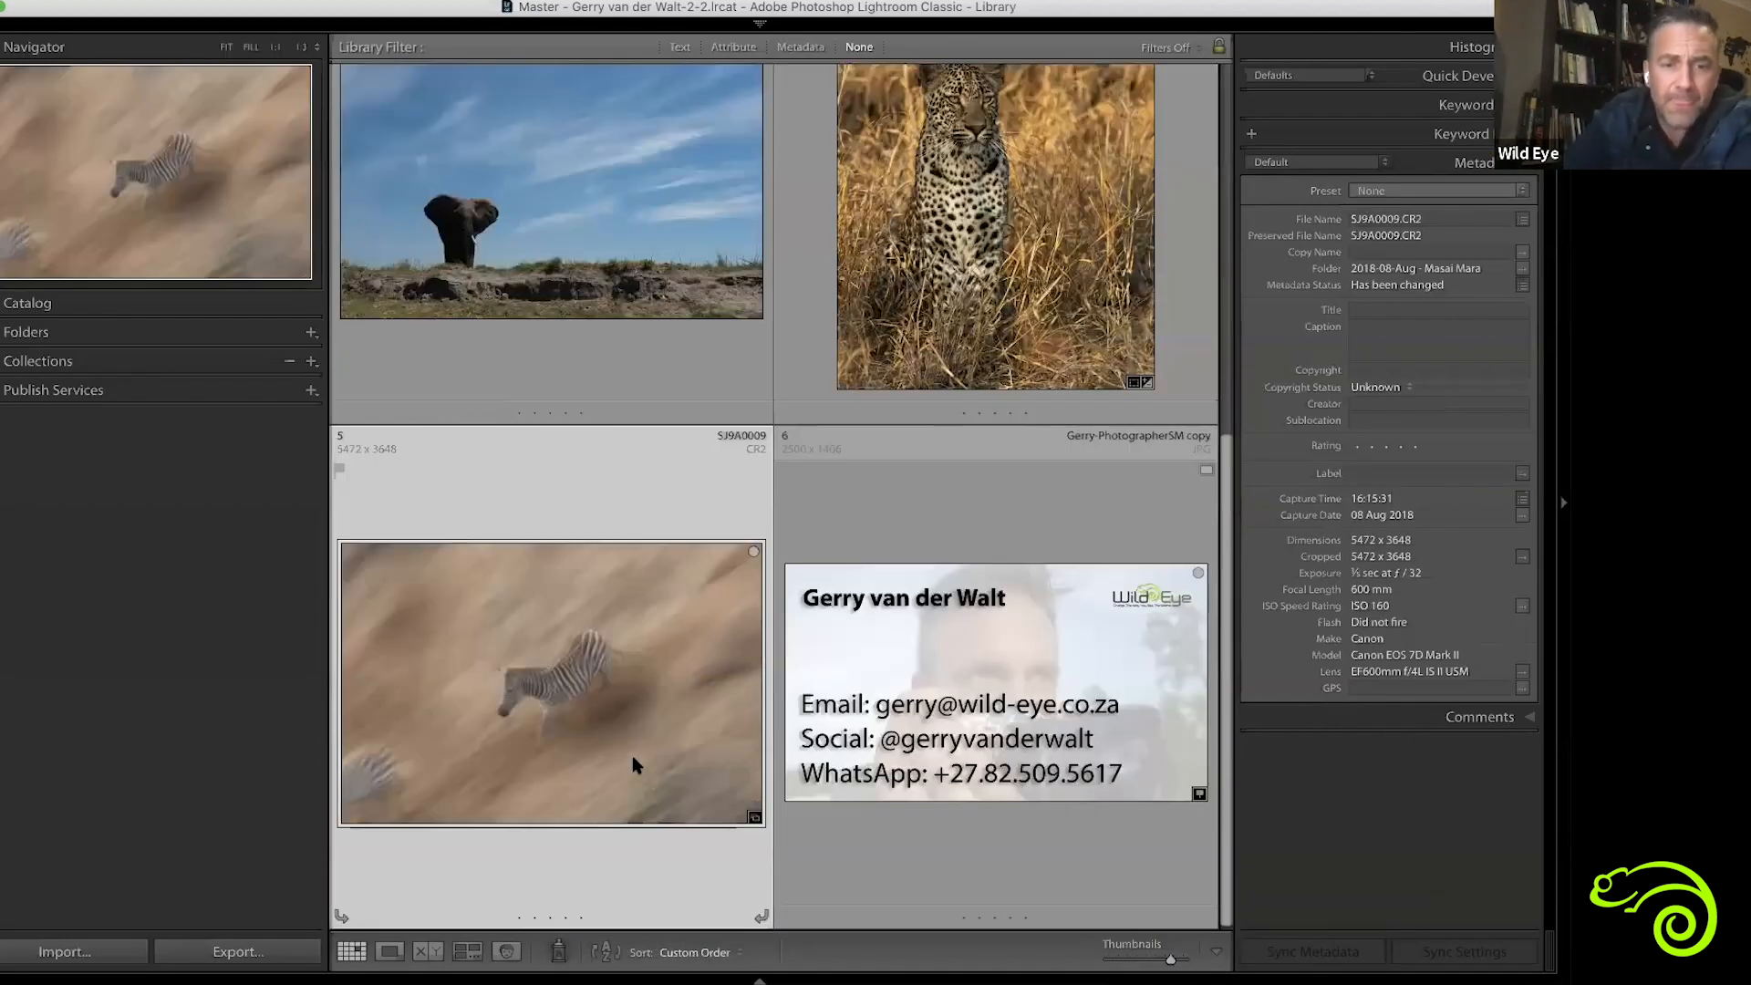
{"action": "key", "text": "d"}
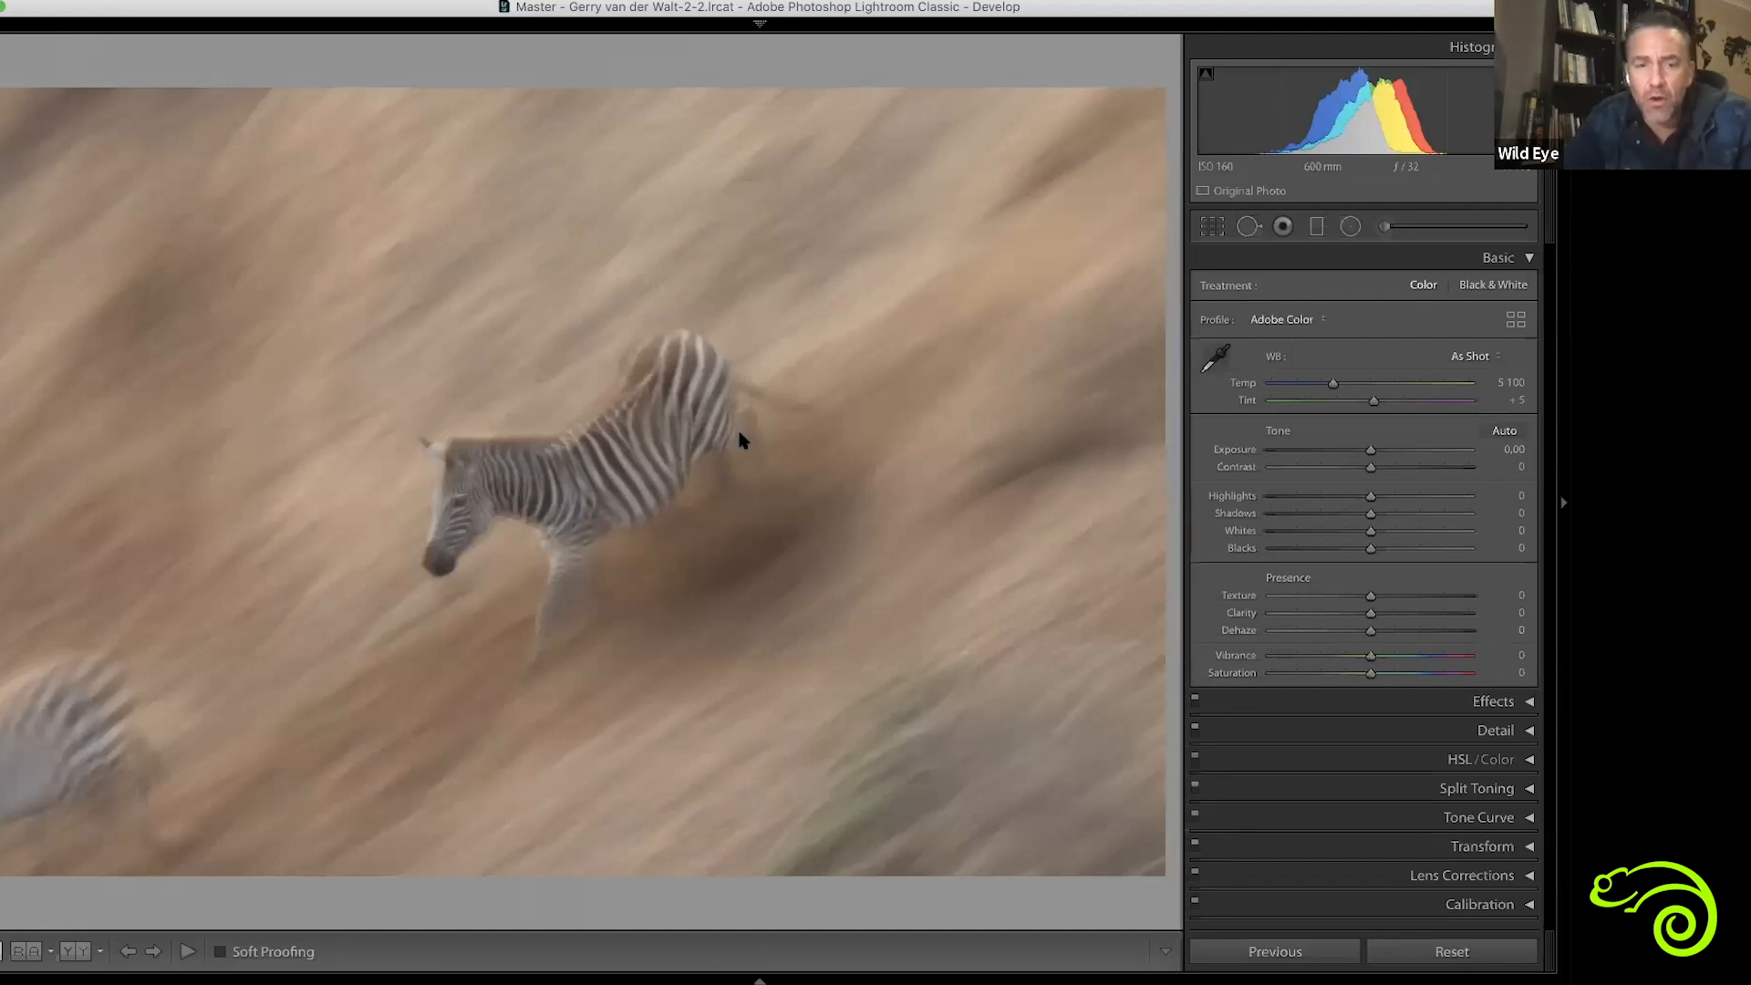
{"action": "key", "text": "r"}
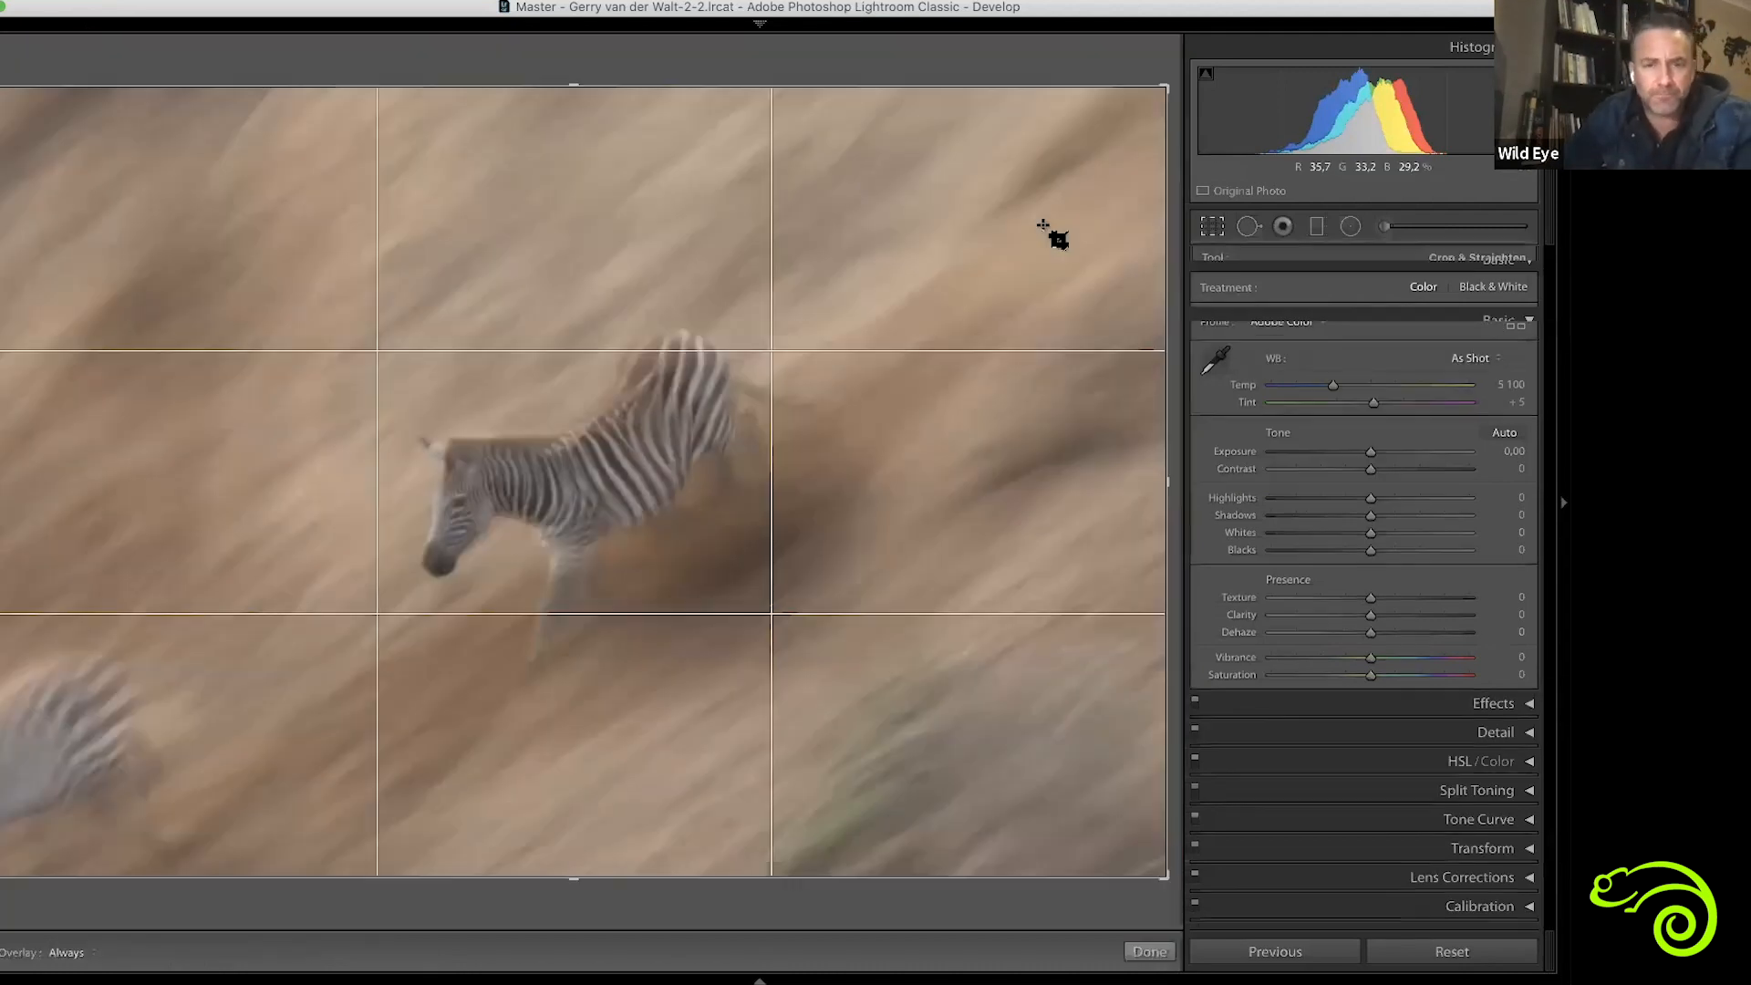
{"action": "left_click_drag", "start_coordinate": [1164, 89], "coordinate": [1059, 164]}
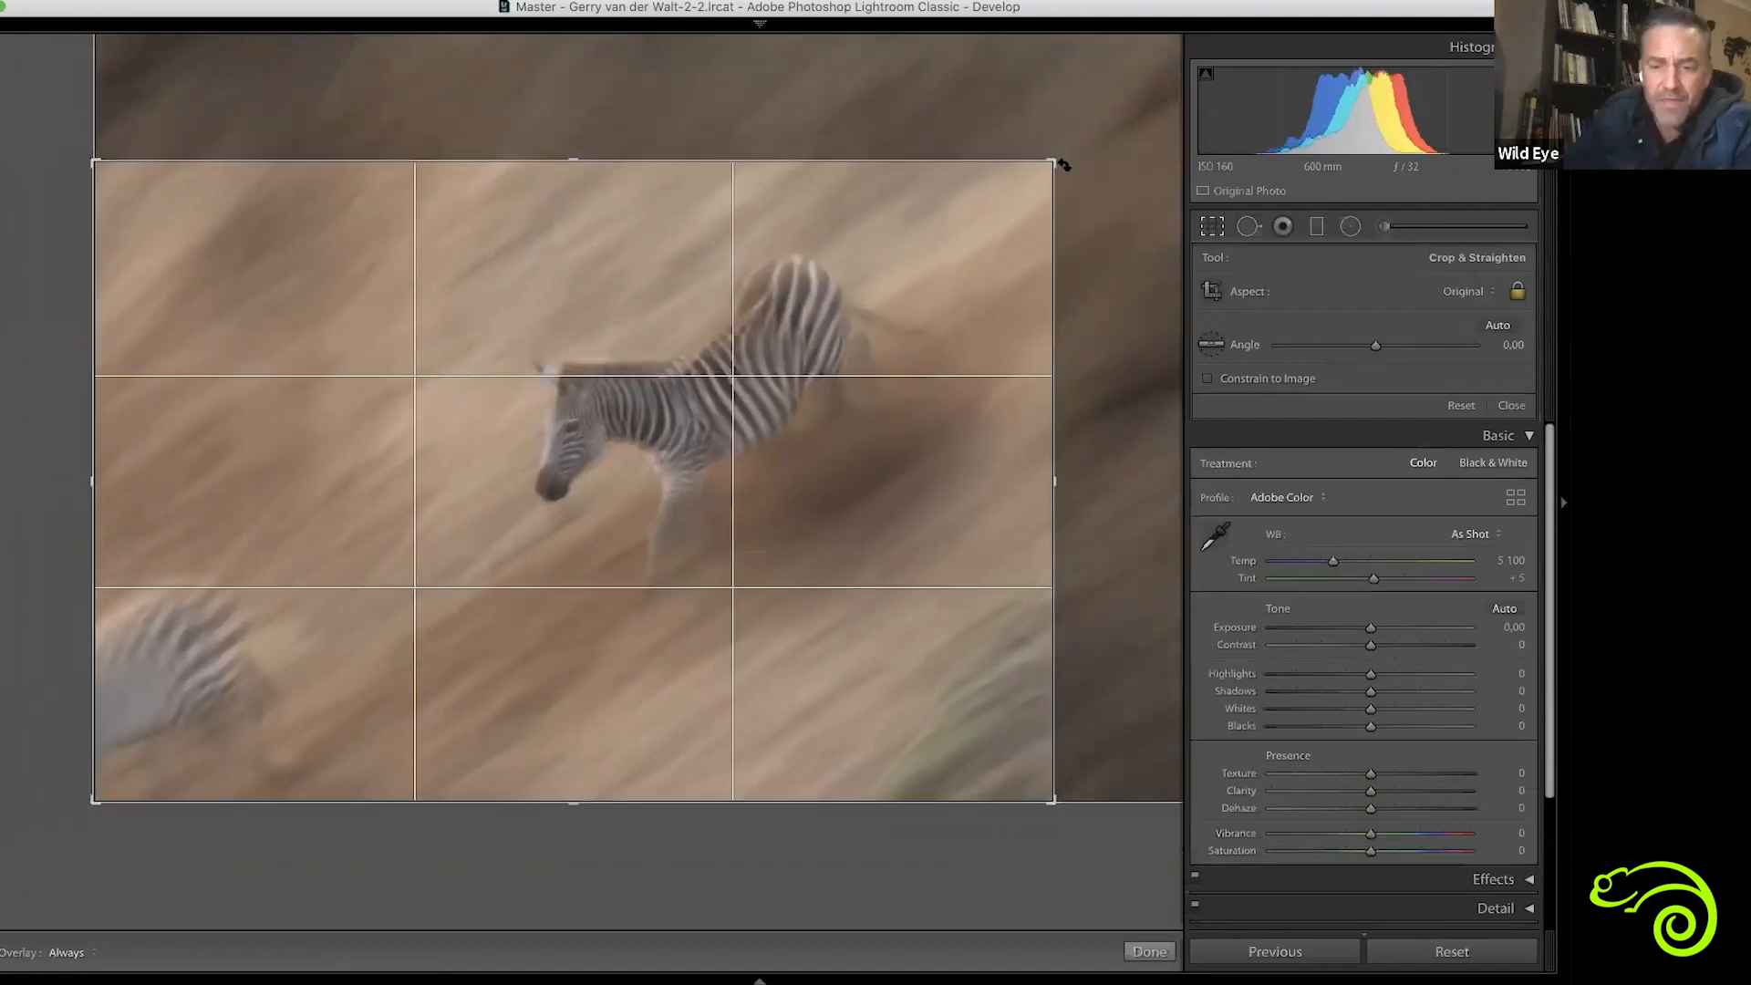
{"action": "key", "text": "Return"}
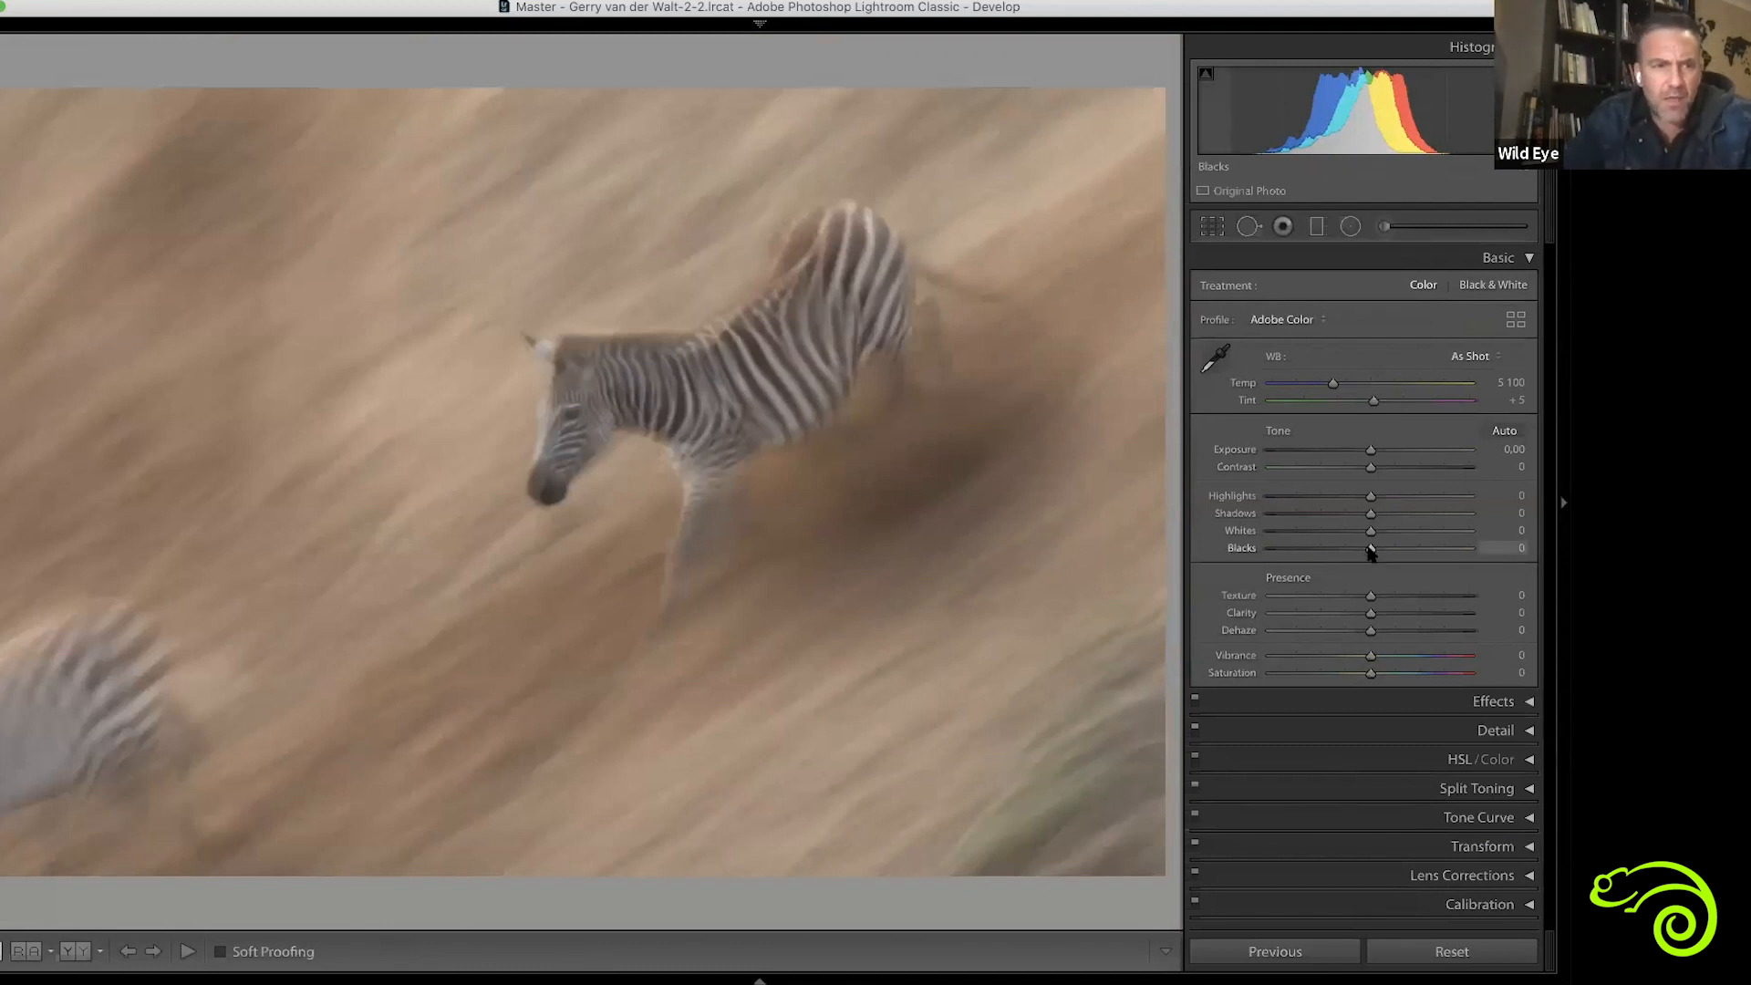
Set the zebra photo's Blacks to -59, Whites to +55, Shadows to -58, Highlights to +74 and Contrast to +8
{"action": "left_click_drag", "start_coordinate": [1370, 549], "coordinate": [1449, 533]}
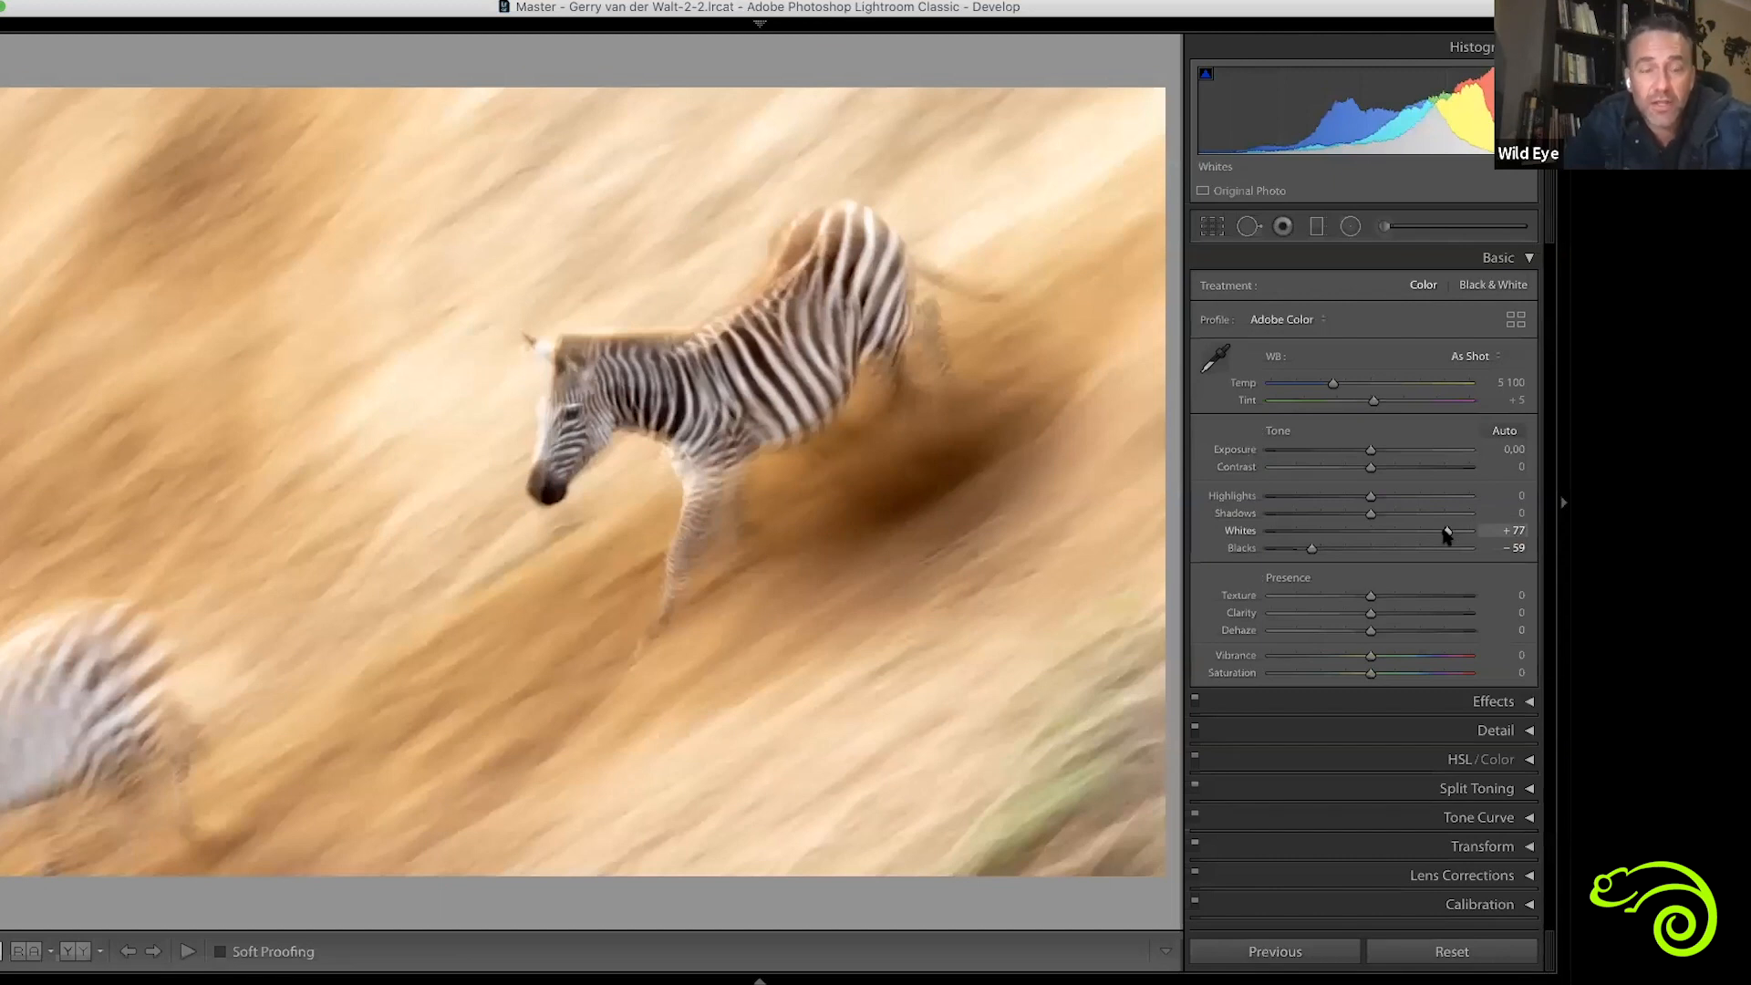
{"action": "left_click_drag", "start_coordinate": [1447, 534], "coordinate": [1423, 533]}
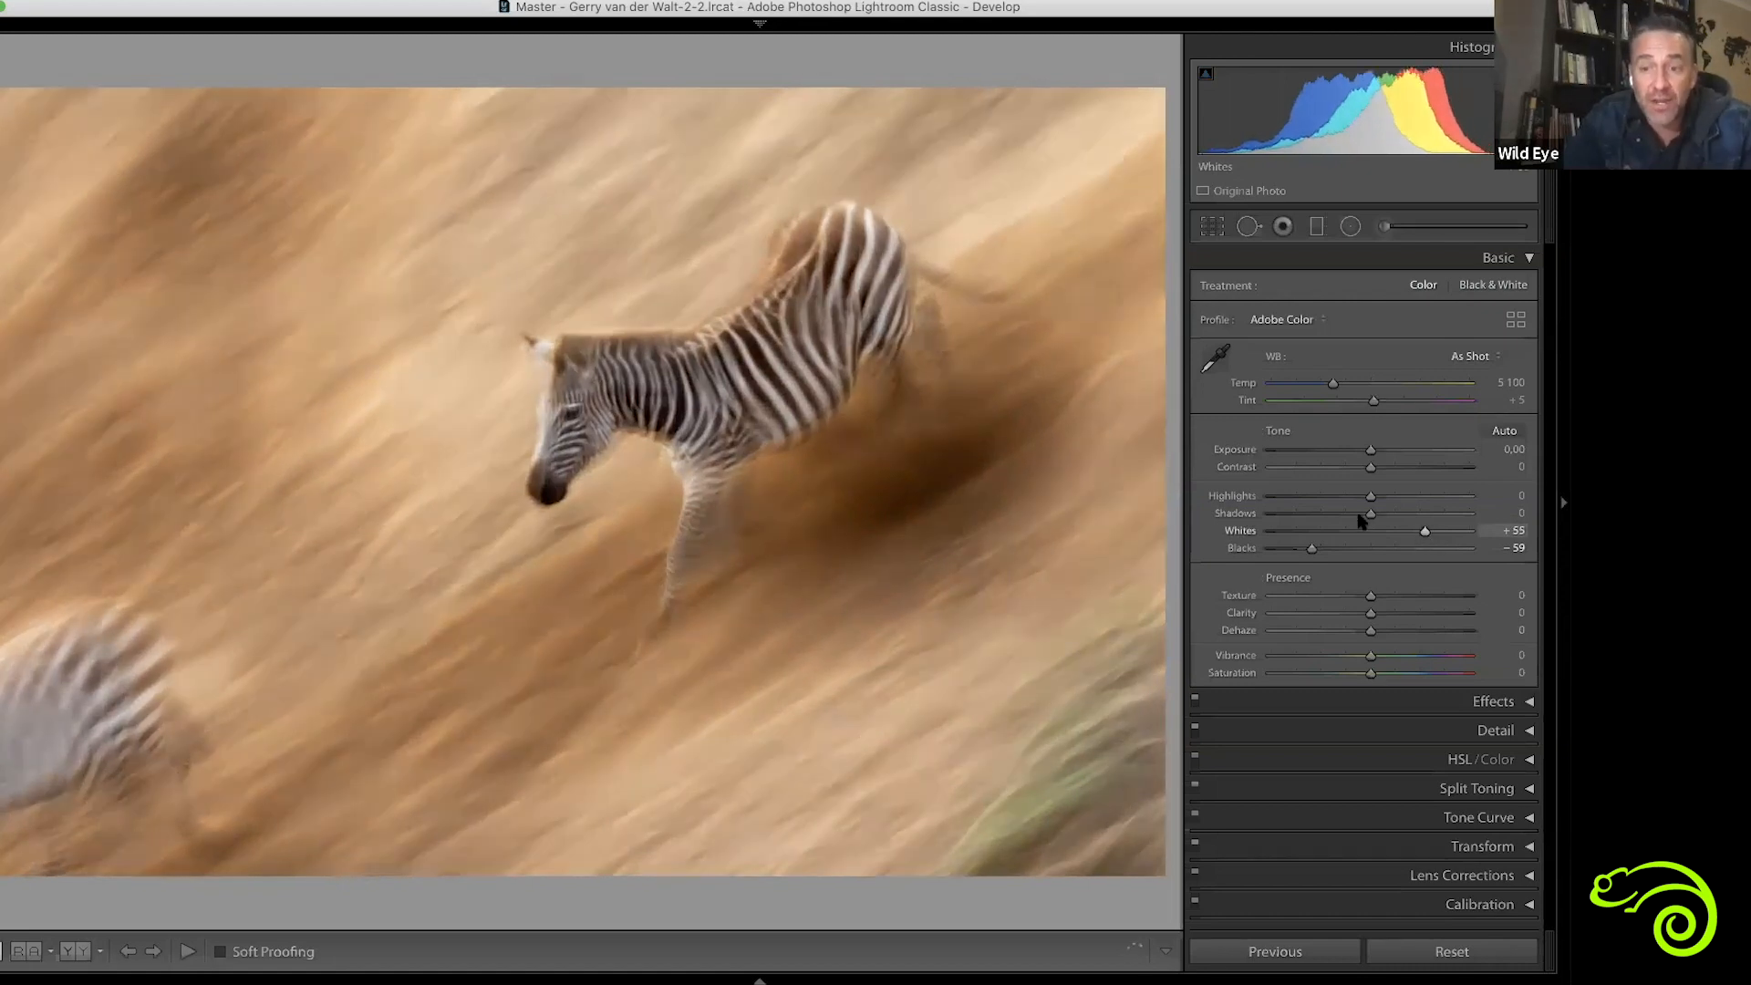
{"action": "left_click_drag", "start_coordinate": [1362, 516], "coordinate": [1443, 493]}
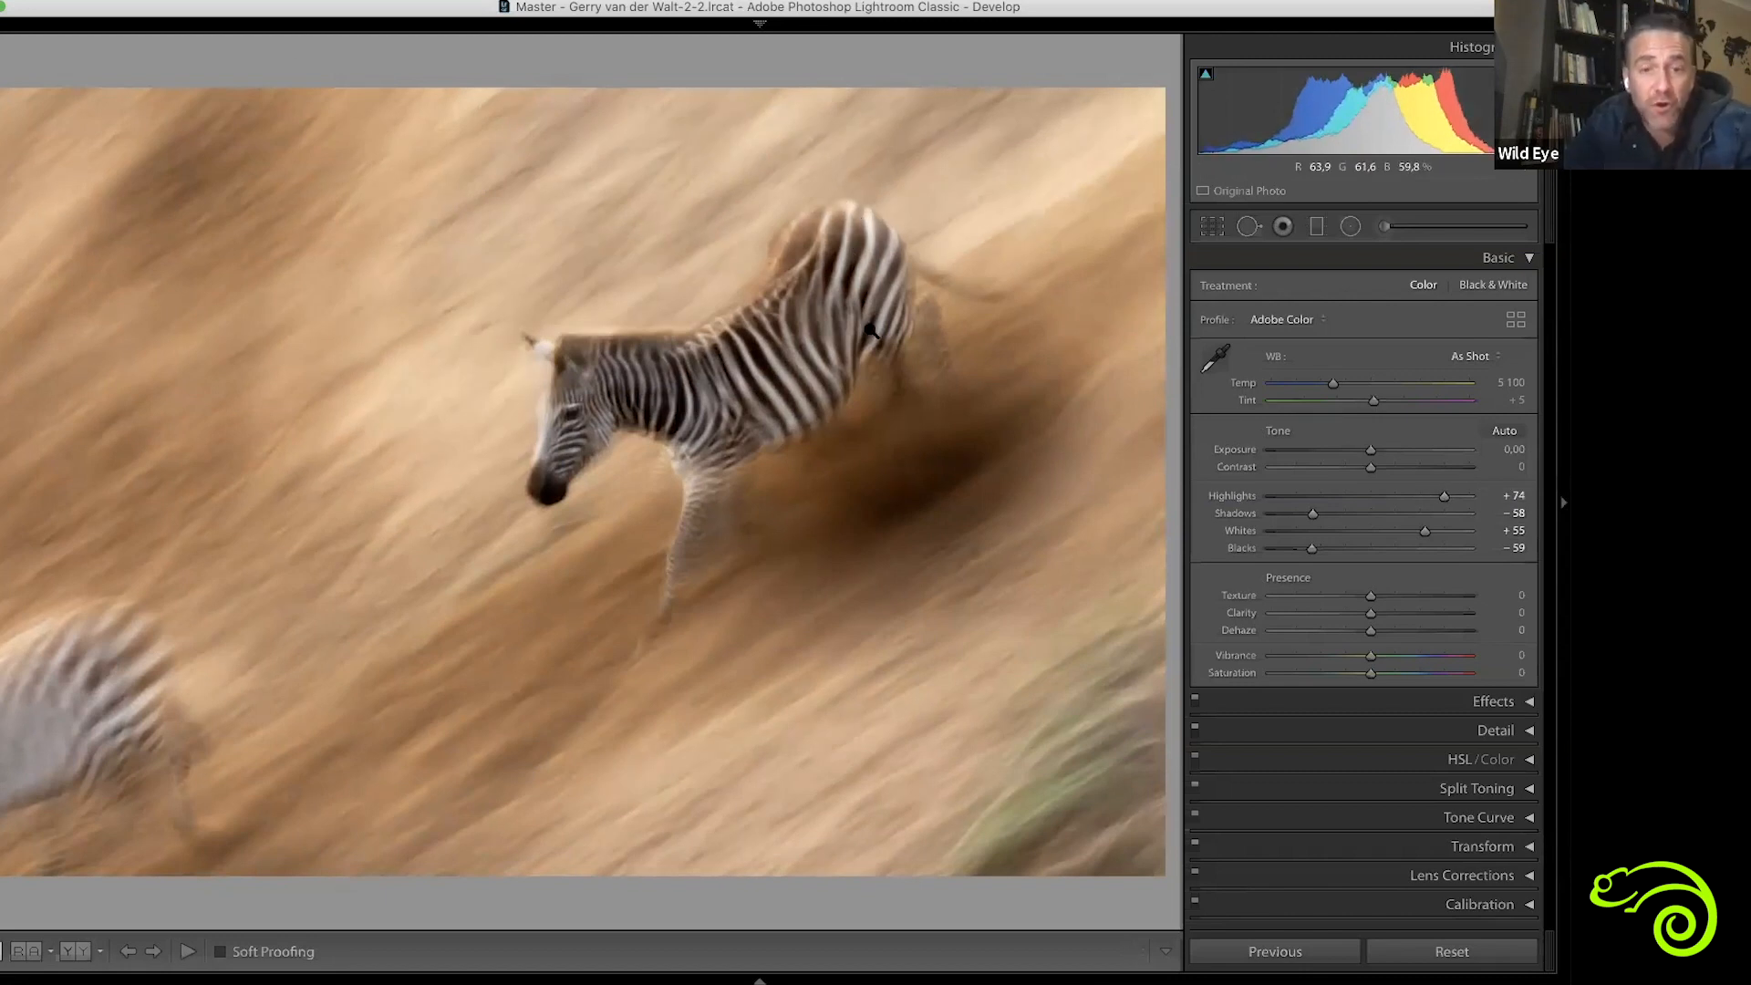
{"action": "key", "text": "y"}
{"action": "key", "text": "y"}
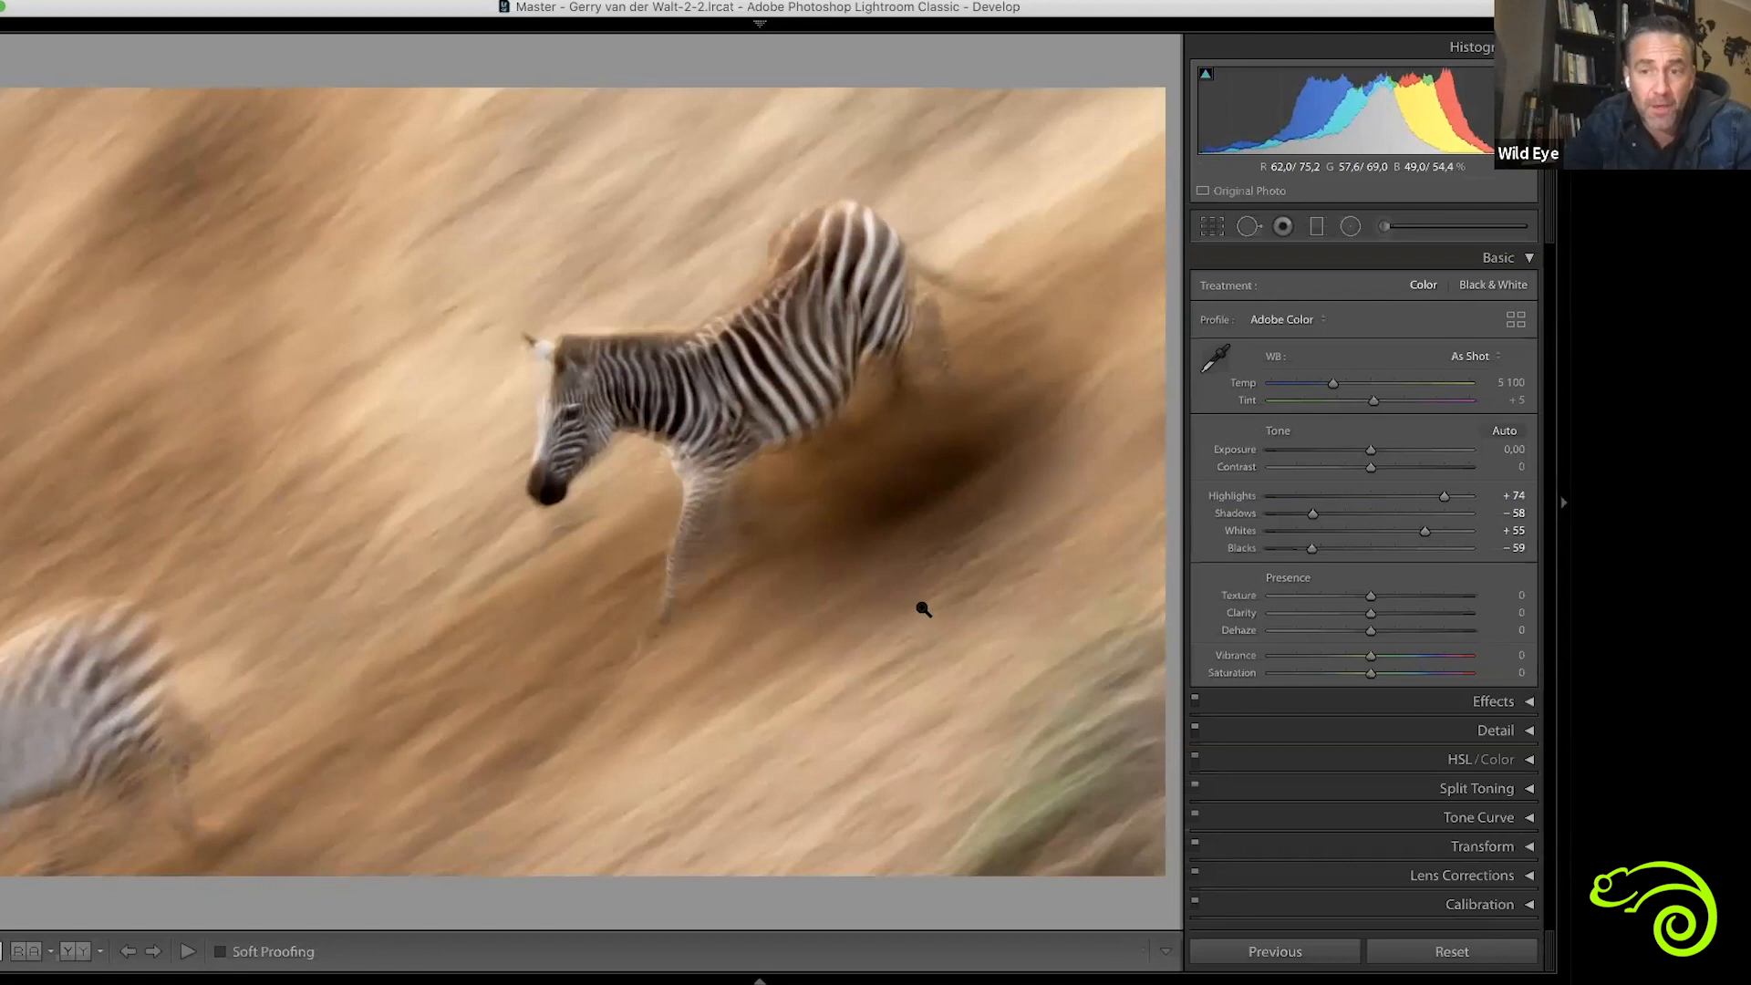
{"action": "left_click_drag", "start_coordinate": [1372, 467], "coordinate": [1376, 468]}
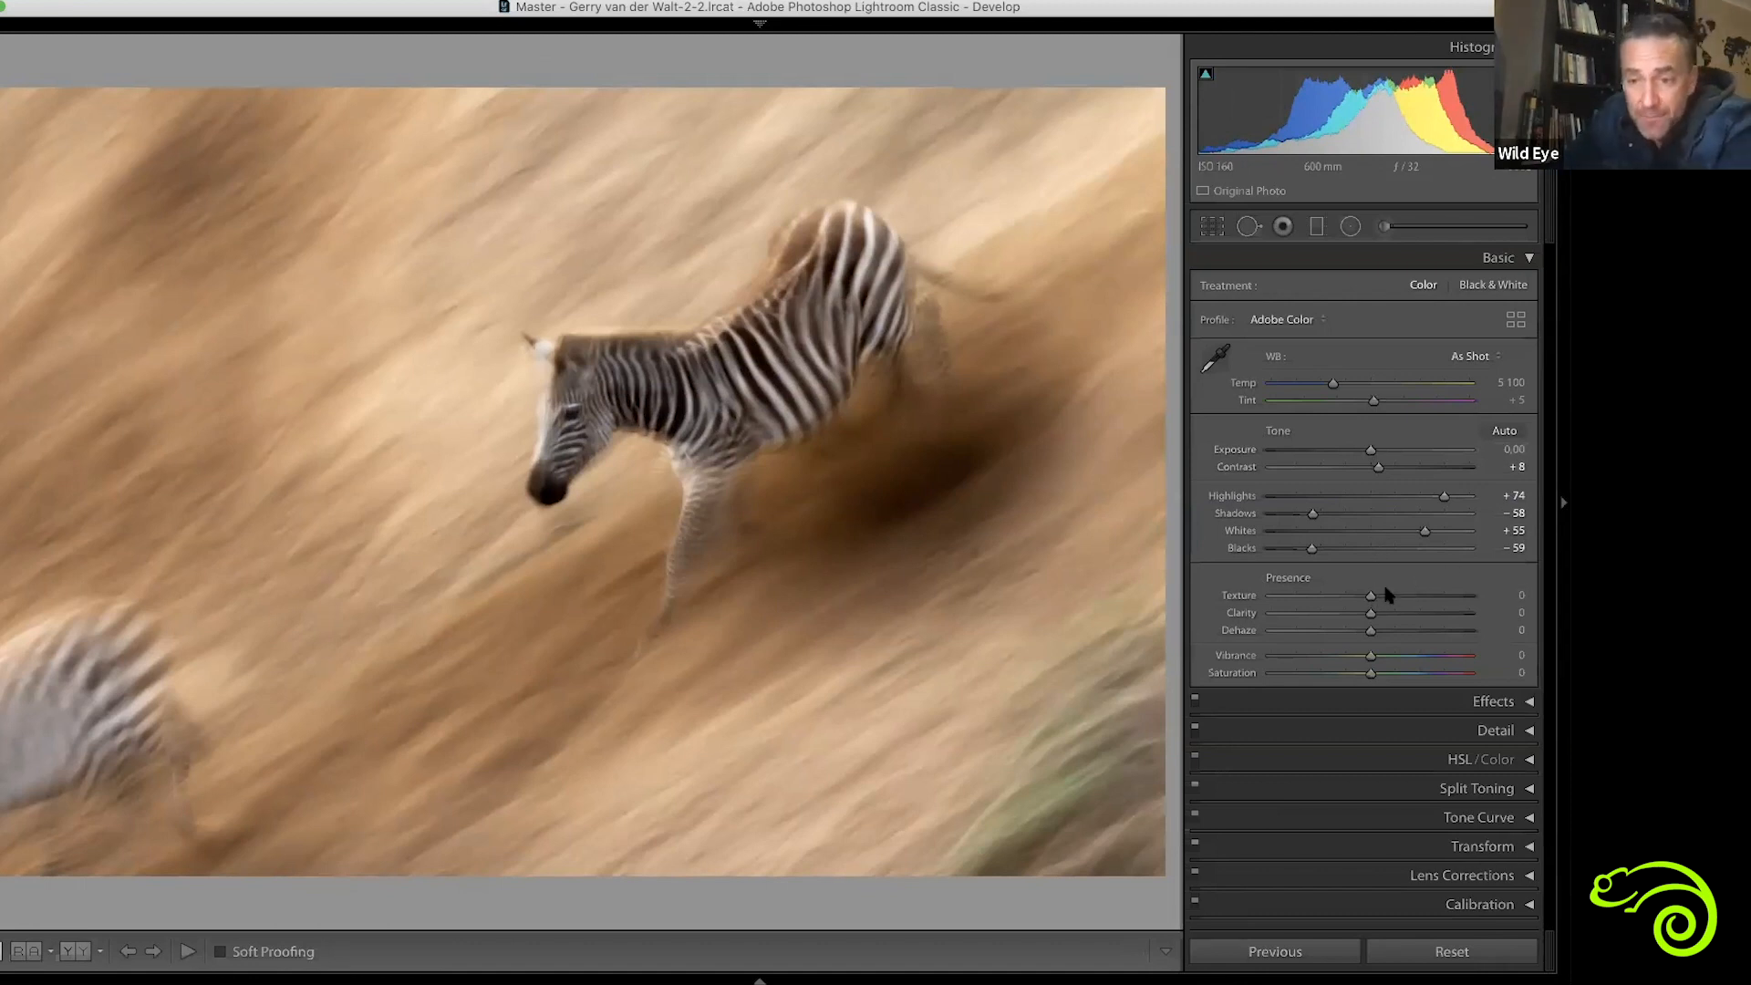
Set the zebra photo's Texture to +26, Clarity to +8, Vibrance to +26 and Saturation to +11, returning Dehaze to 0 after testing +100
{"action": "mouse_move", "coordinate": [1370, 598]}
{"action": "left_mouse_down"}
{"action": "mouse_move", "coordinate": [1488, 597]}
{"action": "mouse_move", "coordinate": [1403, 609]}
{"action": "left_mouse_up"}
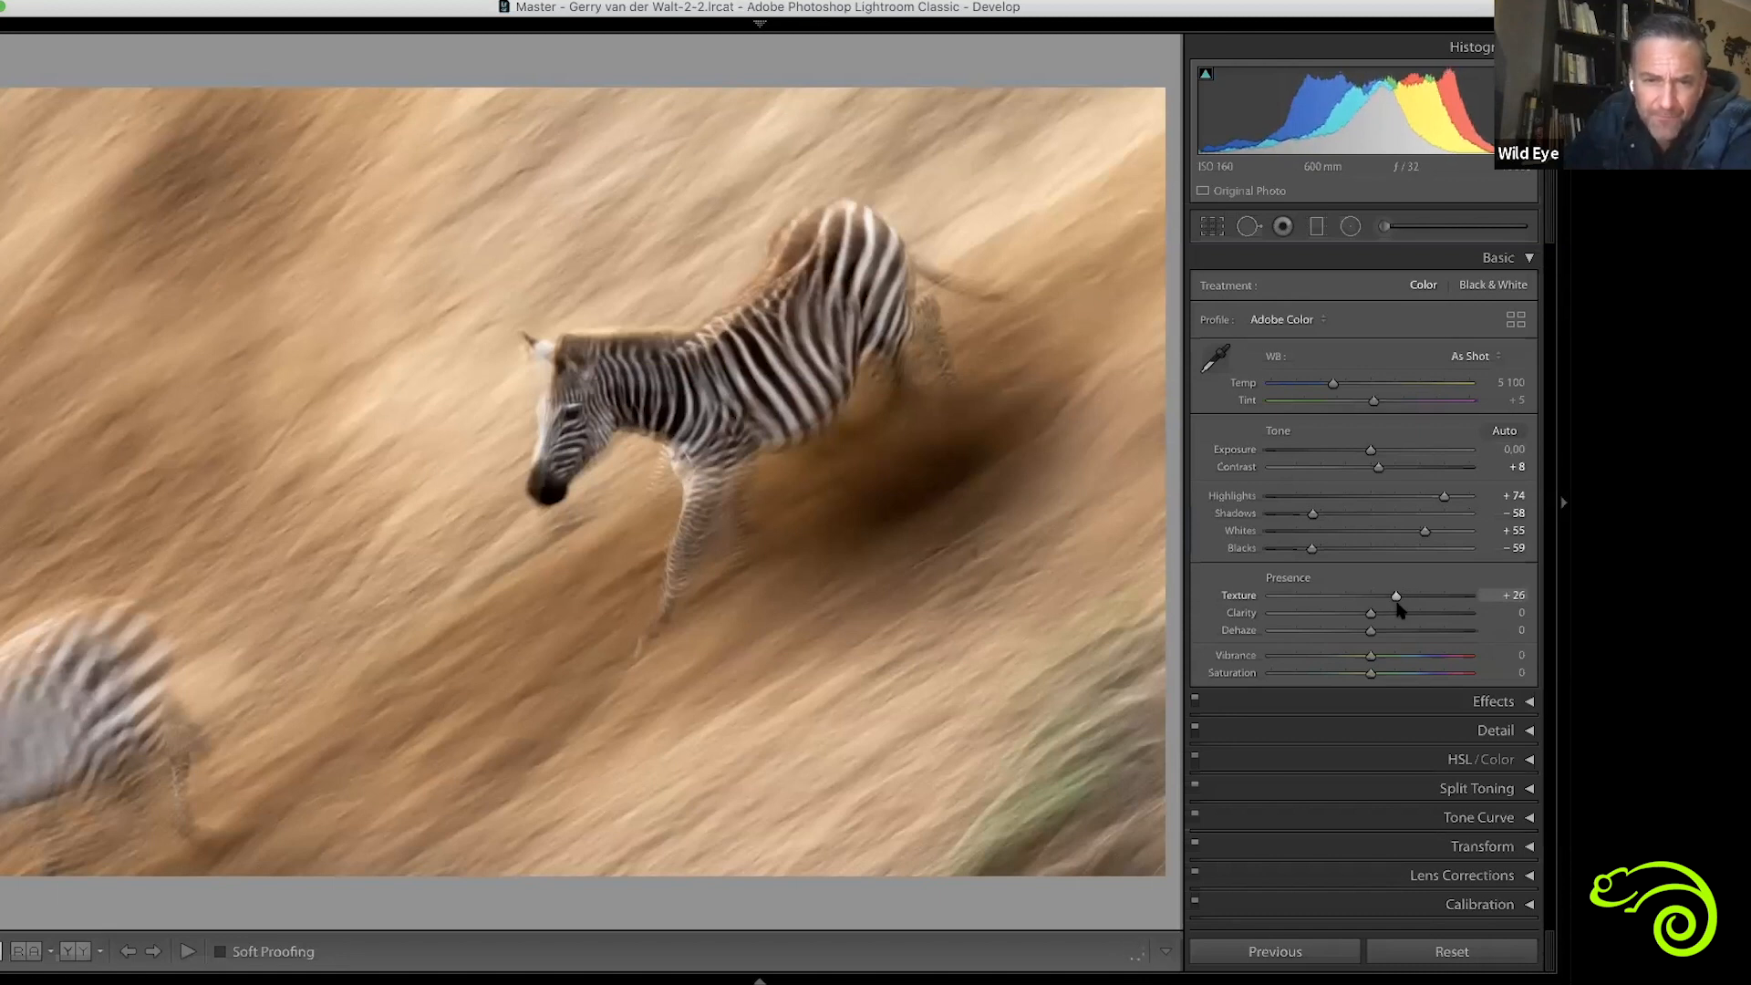
{"action": "mouse_move", "coordinate": [1475, 613]}
{"action": "left_mouse_down"}
{"action": "mouse_move", "coordinate": [1382, 629]}
{"action": "mouse_move", "coordinate": [1469, 631]}
{"action": "left_mouse_up"}
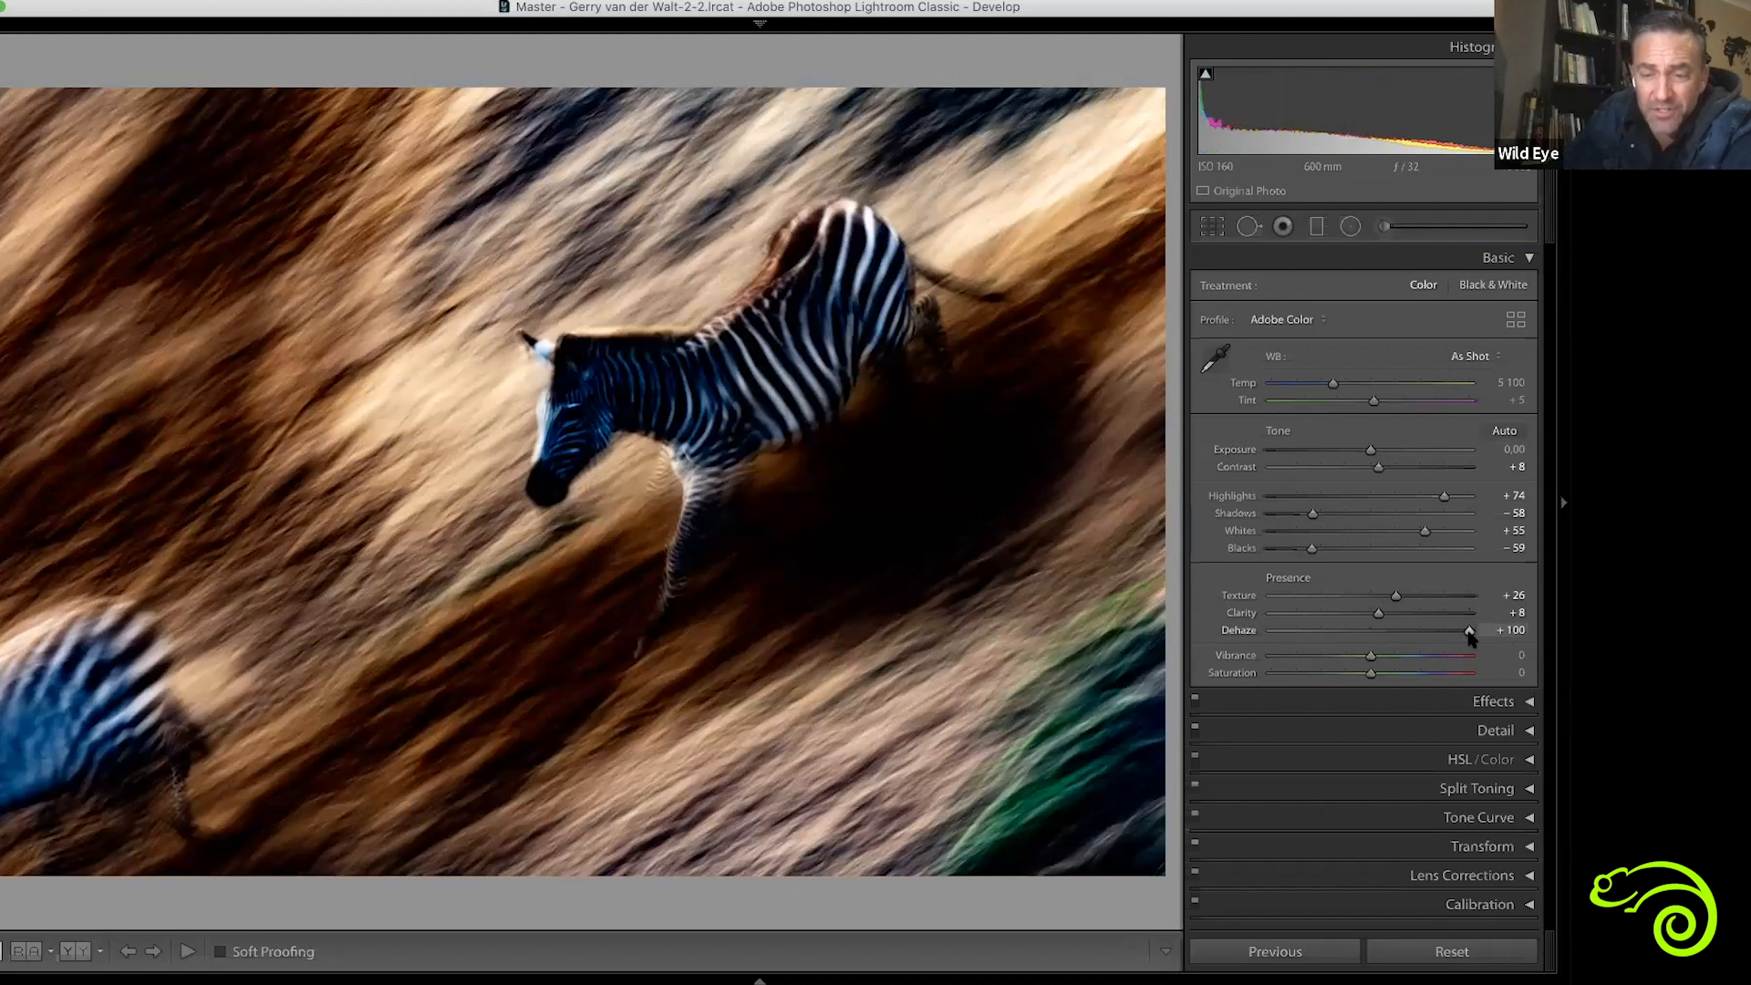
{"action": "left_click_drag", "start_coordinate": [1456, 641], "coordinate": [1371, 642]}
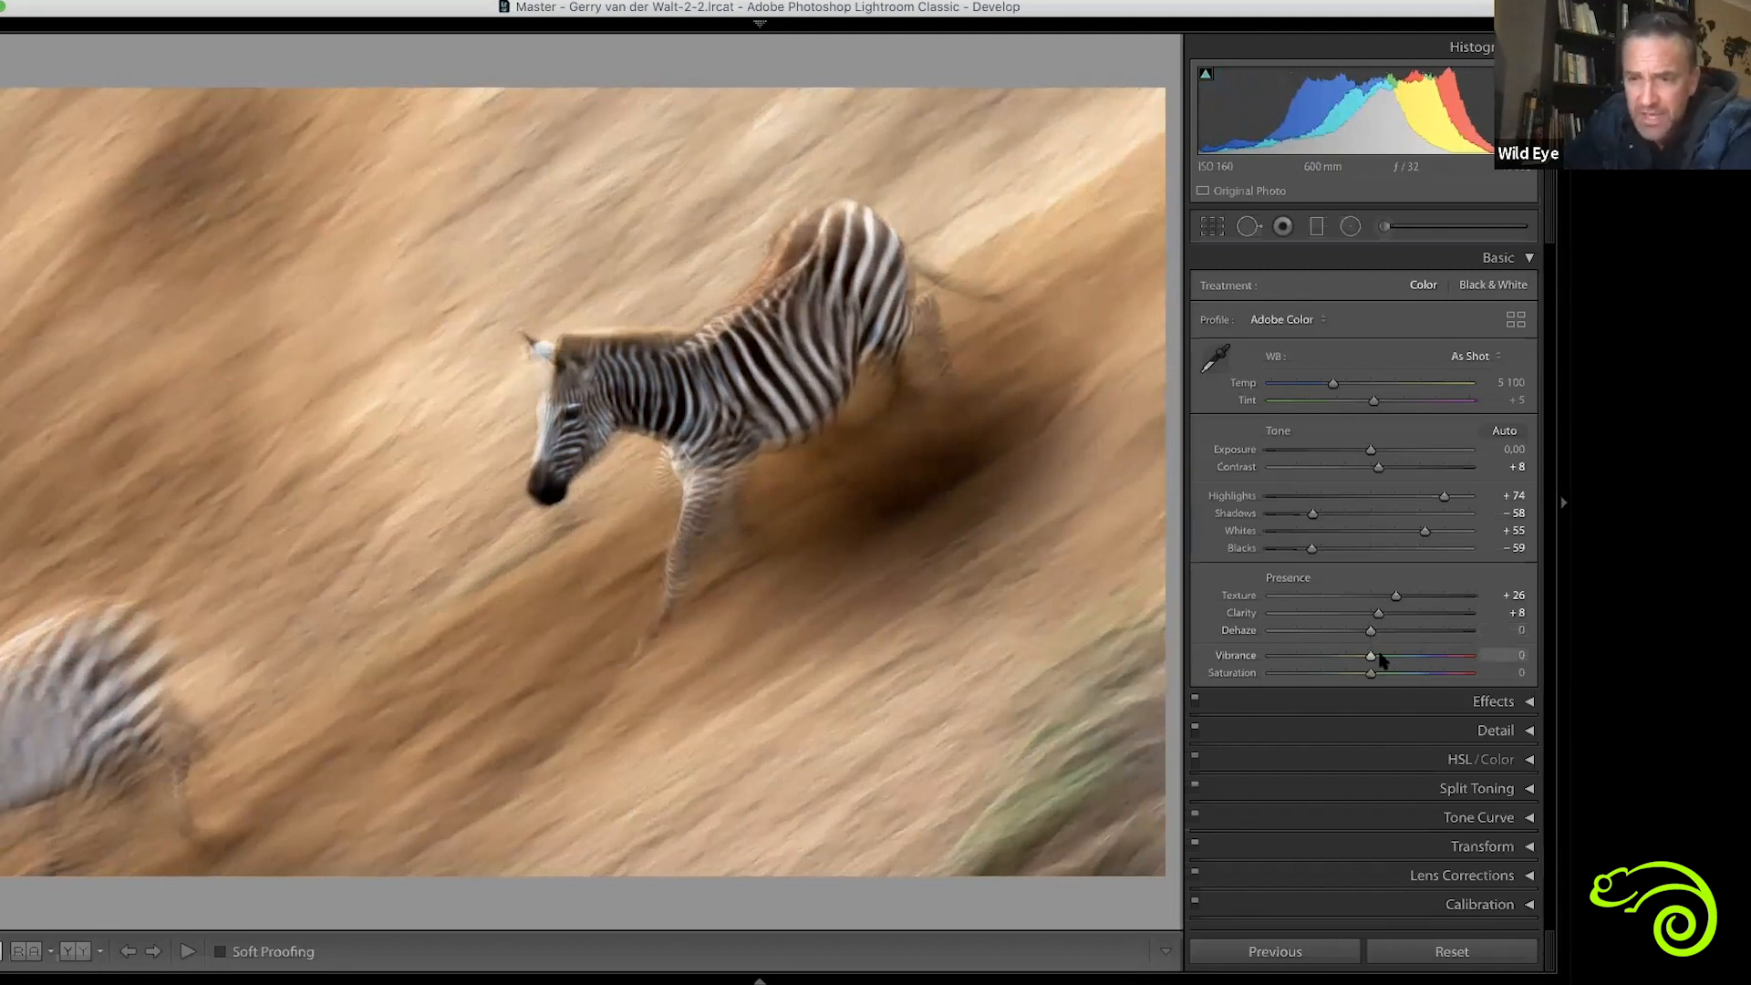
{"action": "left_click_drag", "start_coordinate": [1438, 656], "coordinate": [1380, 686]}
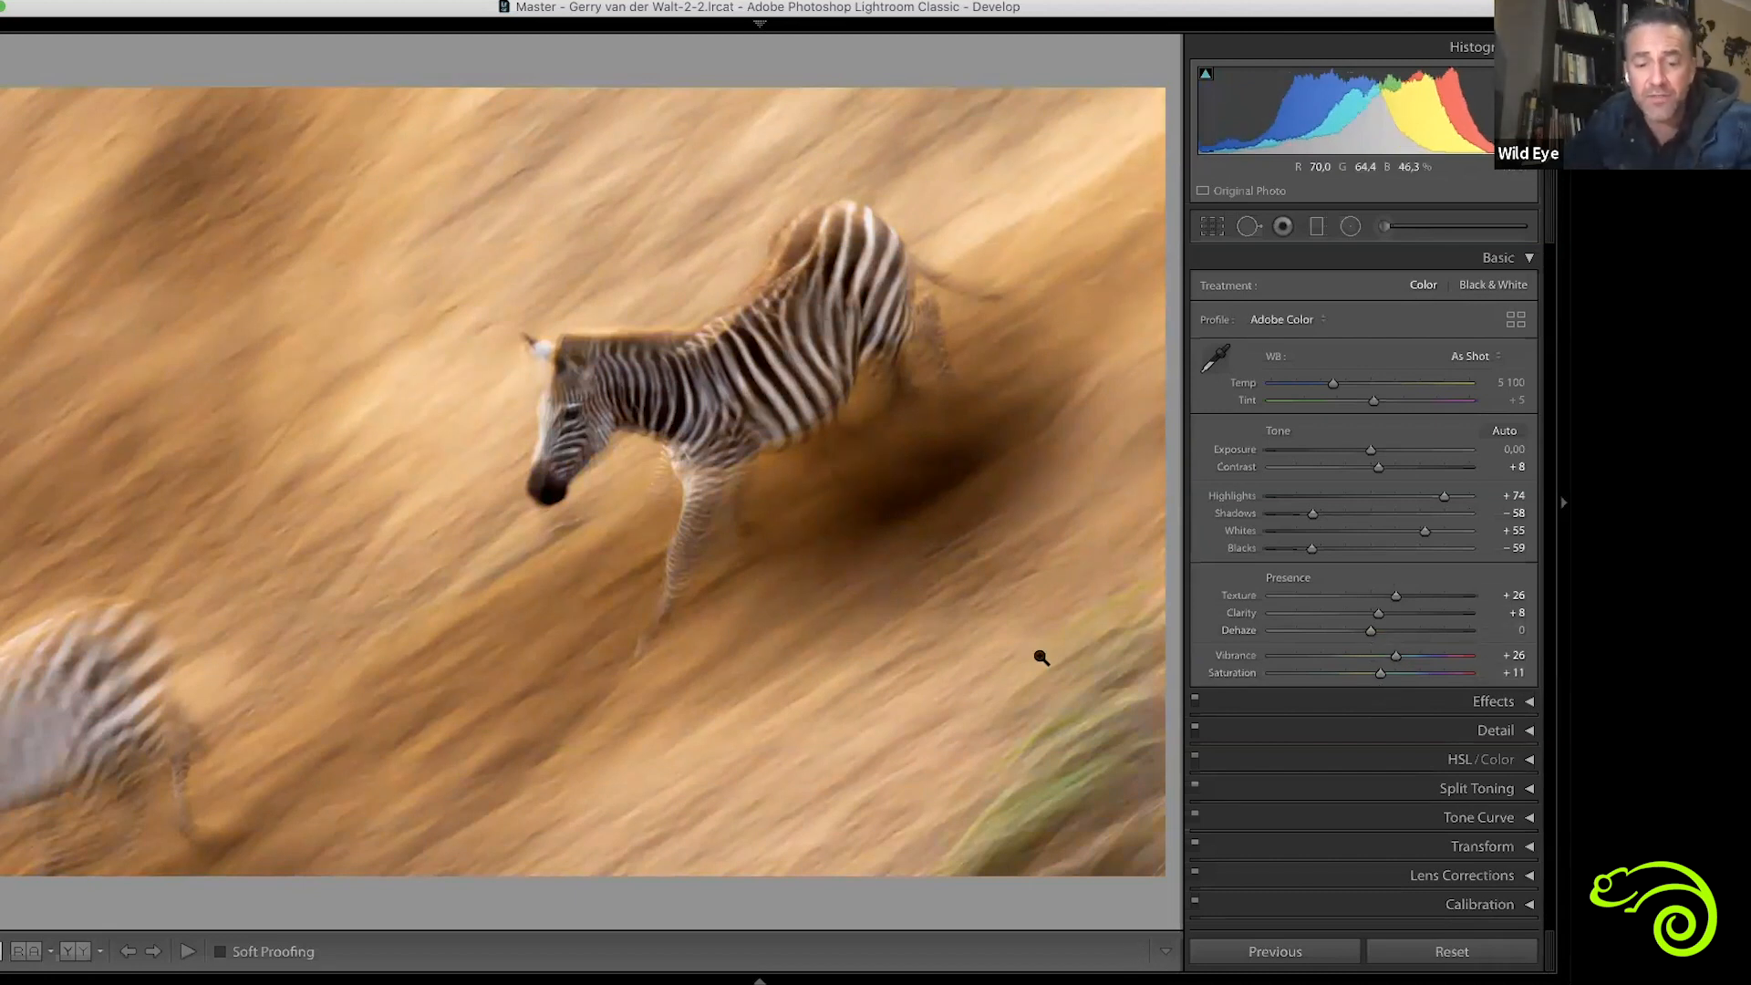
Compare the edited zebra photo with its unedited version, first at full size and finally side by side
{"action": "key", "text": "backslash"}
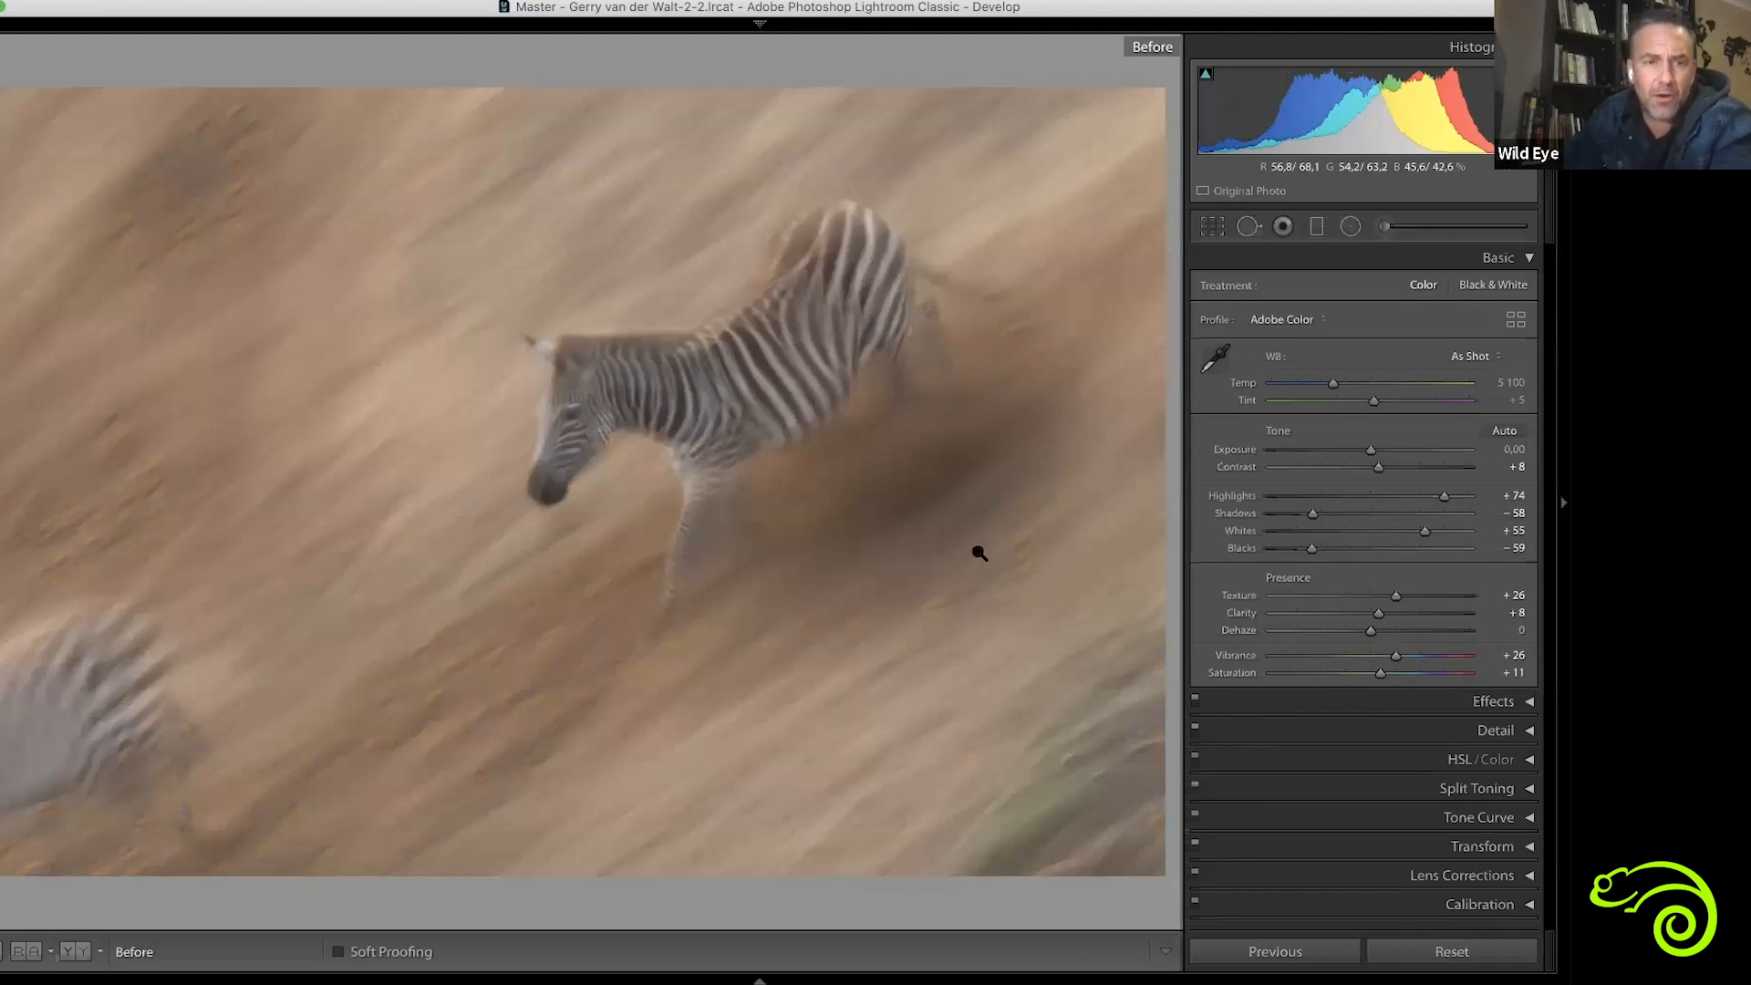
{"action": "key", "text": "backslash"}
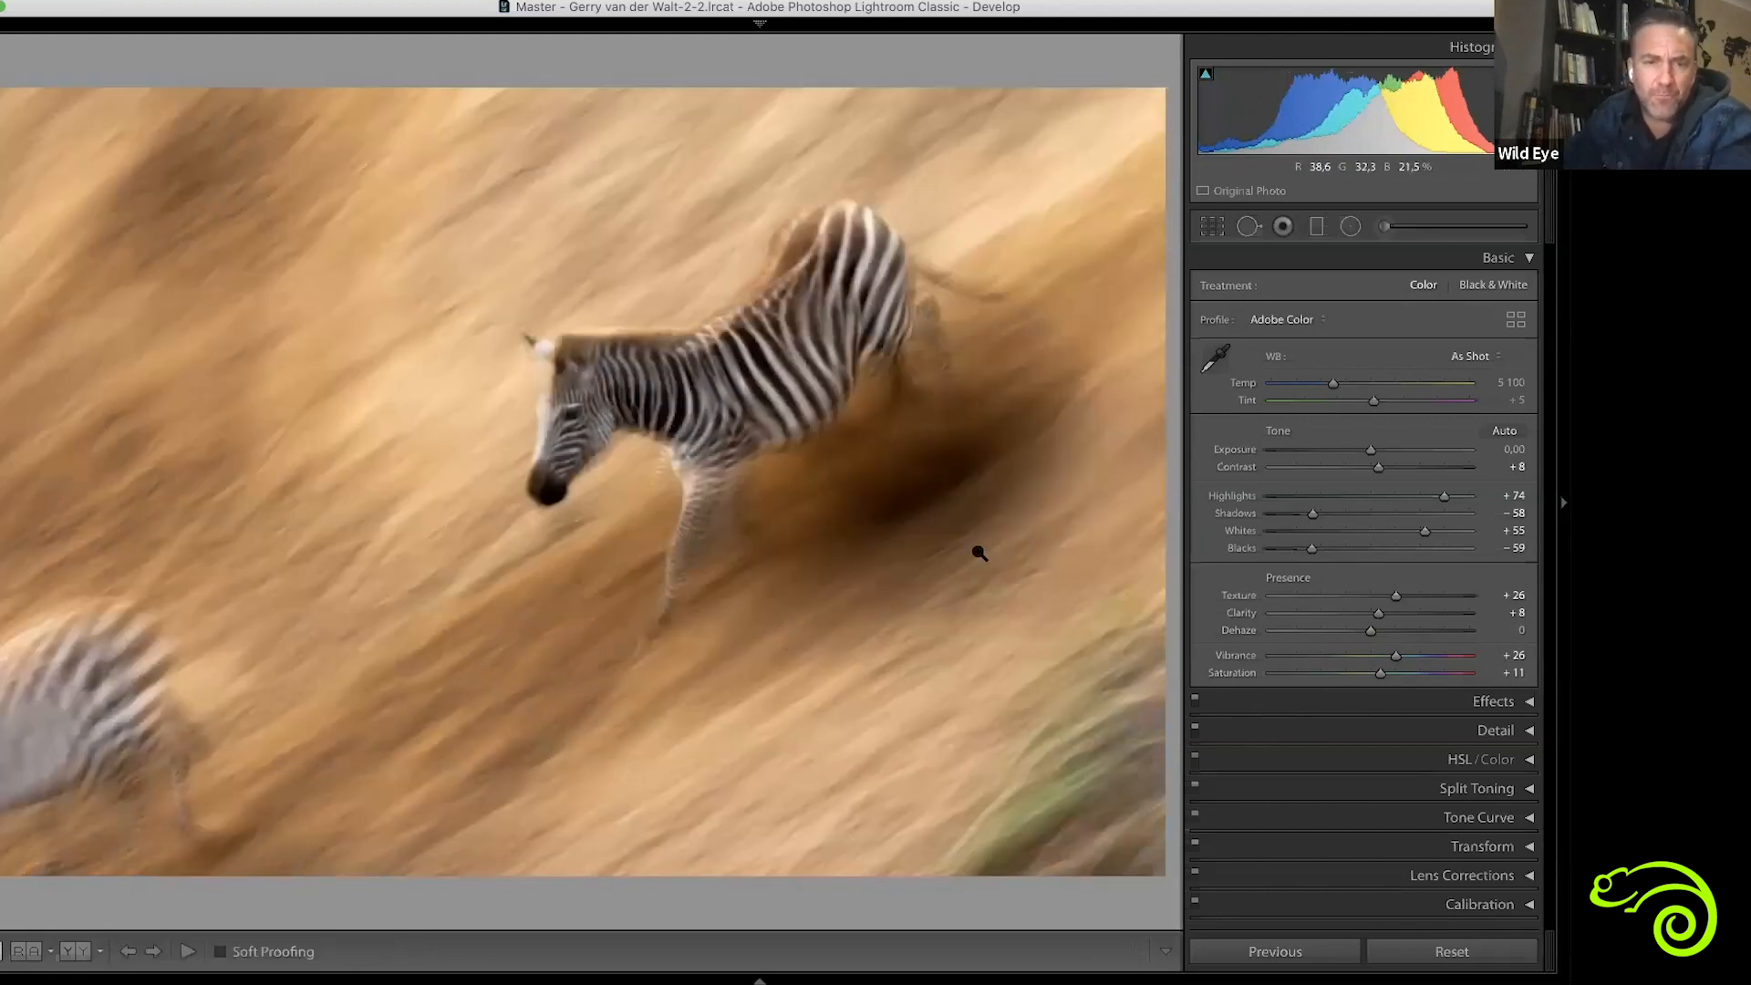
{"action": "key", "text": "backslash"}
{"action": "key", "text": "y"}
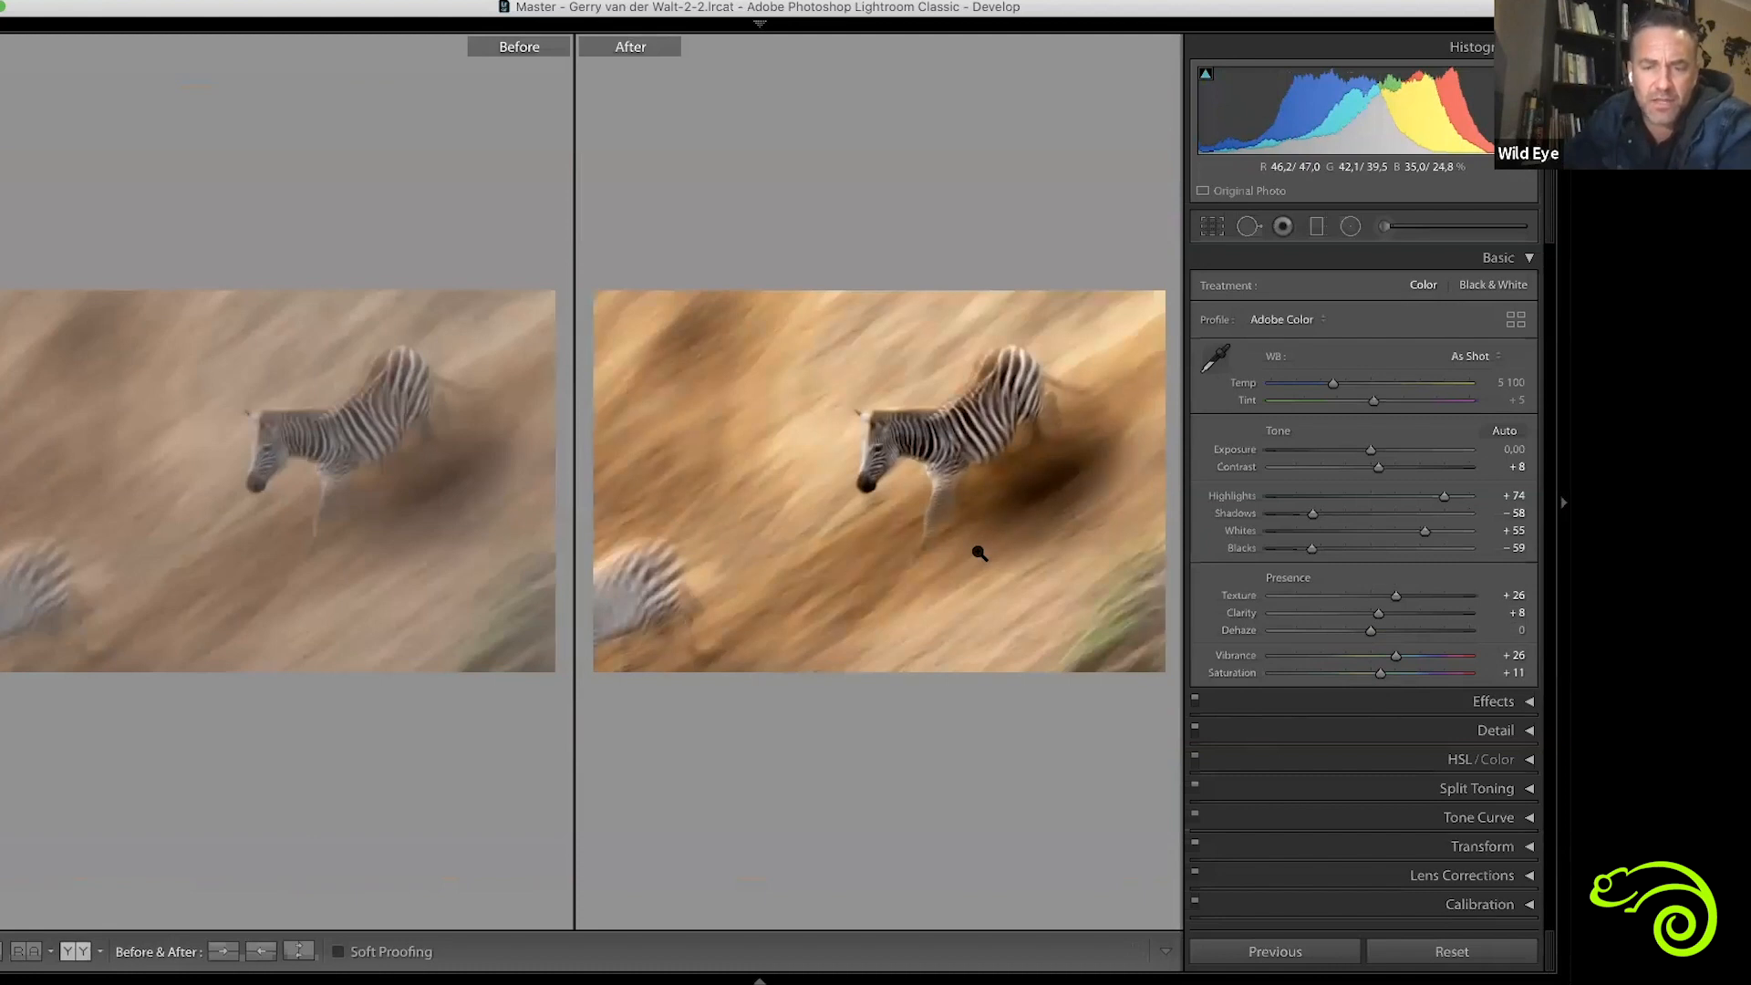